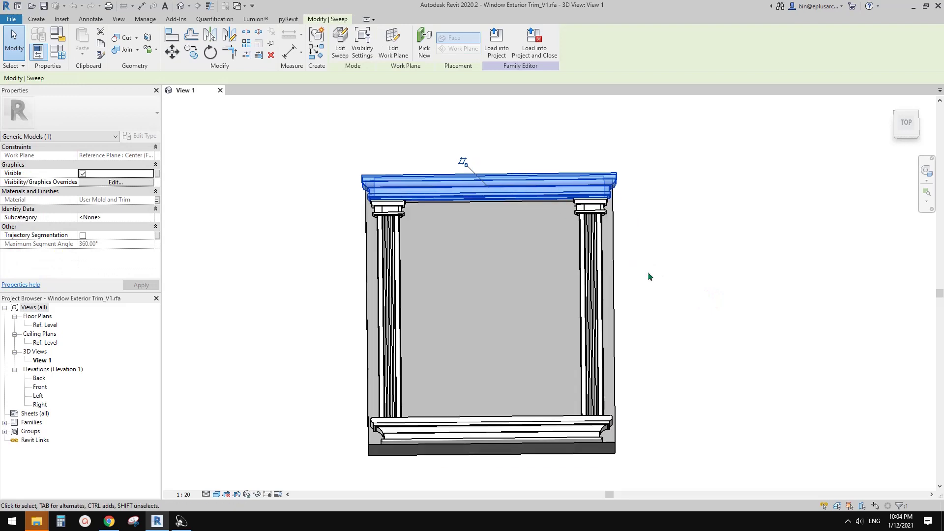
{"action": "middle_click_drag", "start_coordinate": [649, 308], "coordinate": [539, 230], "text": "shift"}
{"action": "left_click", "coordinate": [468, 261]}
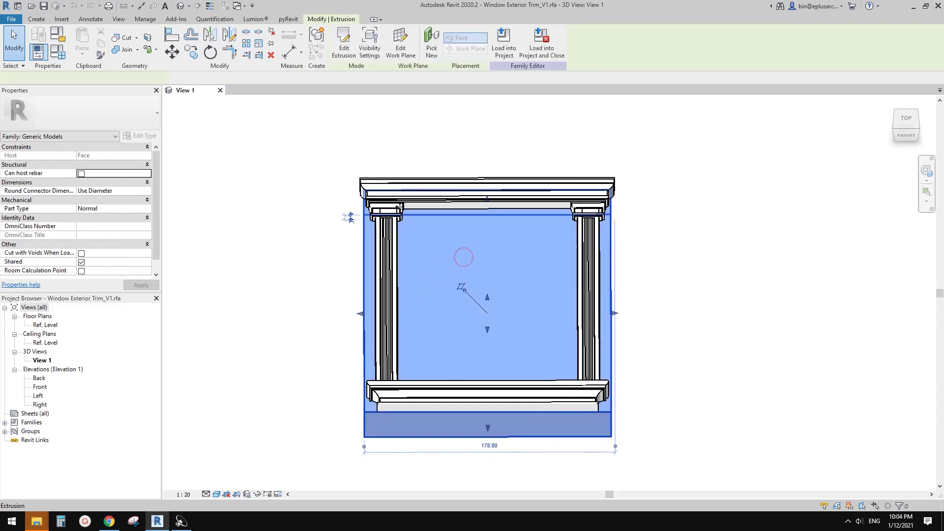
{"action": "middle_click_drag", "start_coordinate": [459, 247], "coordinate": [639, 300], "text": "shift"}
{"action": "left_click", "coordinate": [697, 300]}
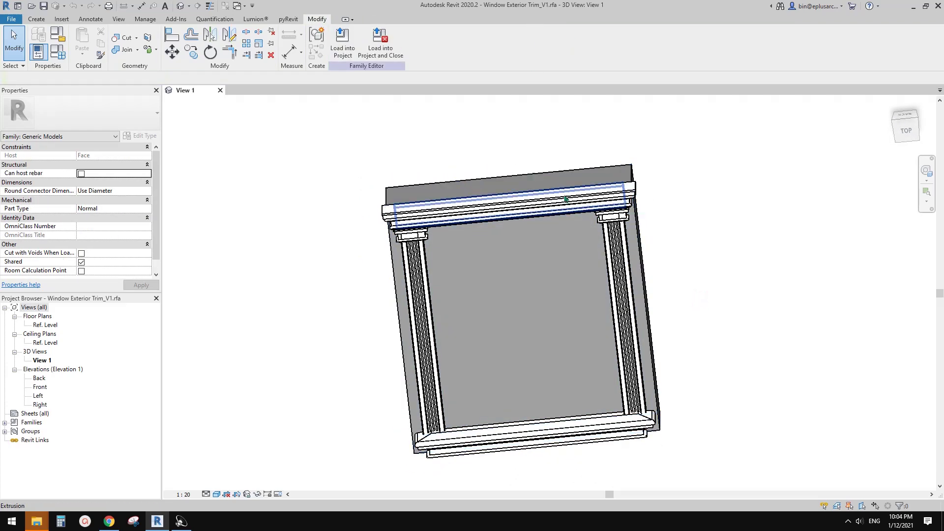
{"action": "mouse_move", "coordinate": [565, 246]}
{"action": "middle_mouse_down", "text": "shift"}
{"action": "mouse_move", "coordinate": [573, 233]}
{"action": "mouse_move", "coordinate": [553, 258]}
{"action": "middle_mouse_up", "text": "shift"}
{"action": "left_click", "coordinate": [10, 19]}
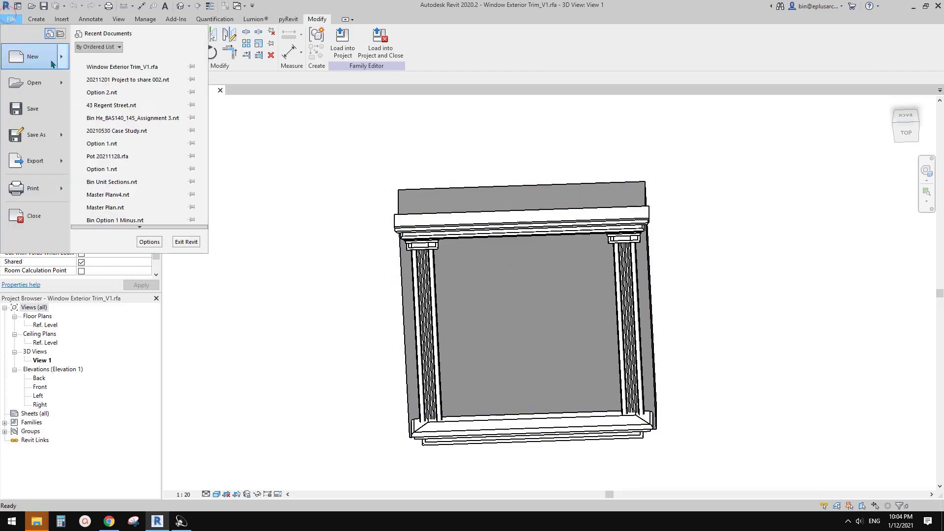
{"action": "mouse_move", "coordinate": [22, 52]}
{"action": "left_click", "coordinate": [119, 85]}
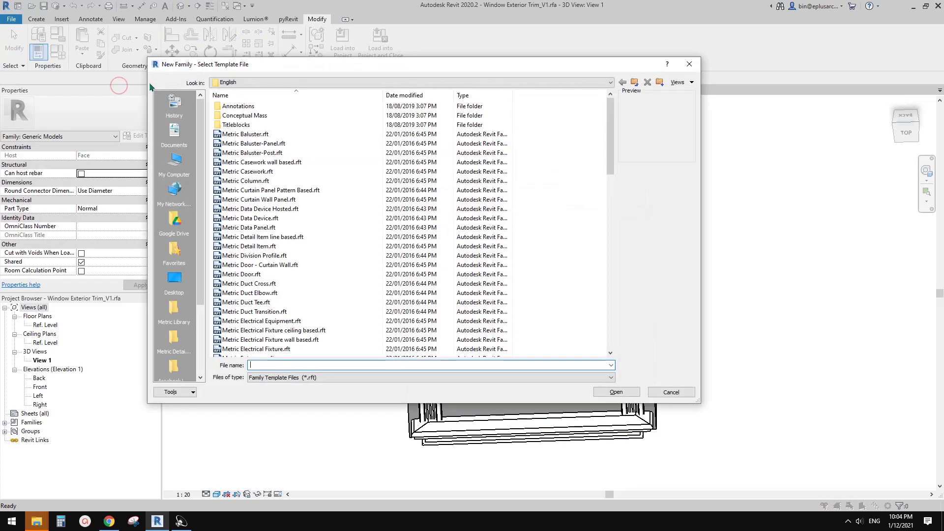
{"action": "key", "text": "Escape"}
Step: Create a new project based on the Architectural Template
{"action": "left_click", "coordinate": [17, 16]}
{"action": "mouse_move", "coordinate": [61, 59]}
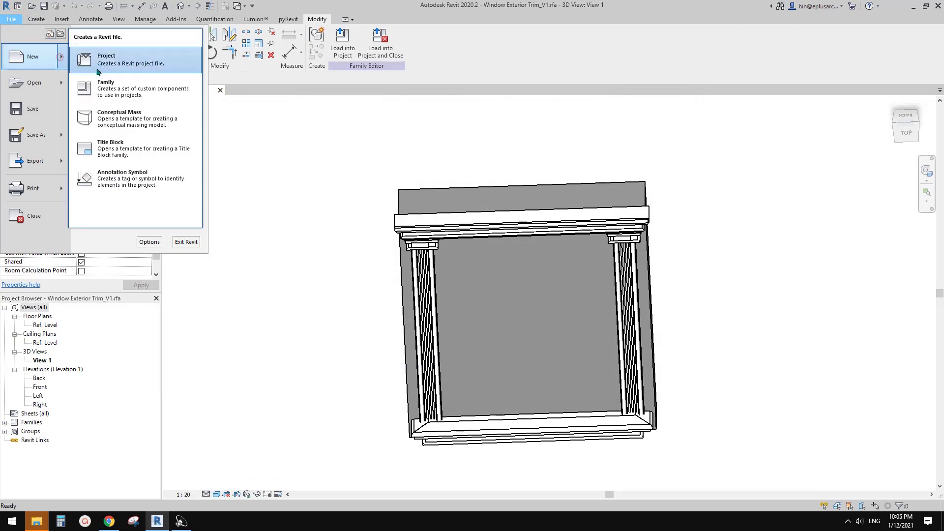
{"action": "left_click", "coordinate": [98, 65]}
{"action": "left_click", "coordinate": [417, 223]}
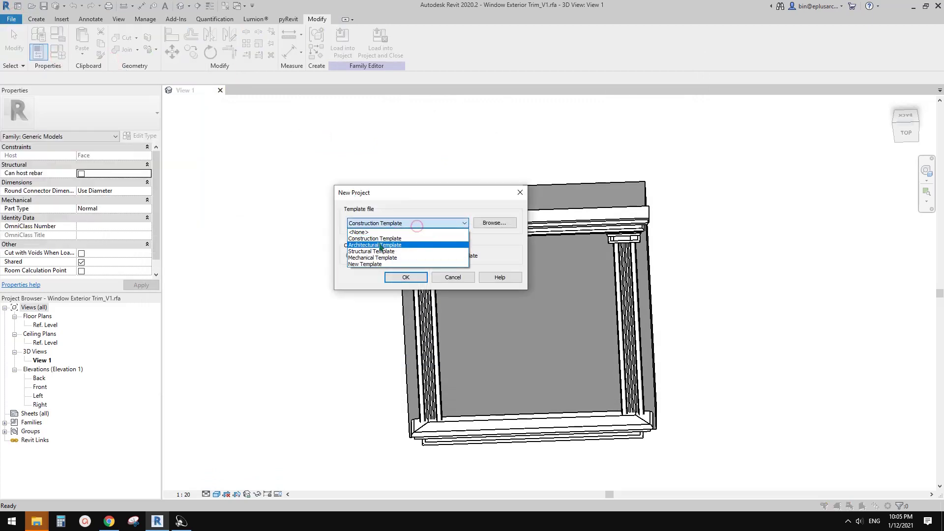
{"action": "left_click", "coordinate": [379, 243]}
{"action": "left_click", "coordinate": [407, 274]}
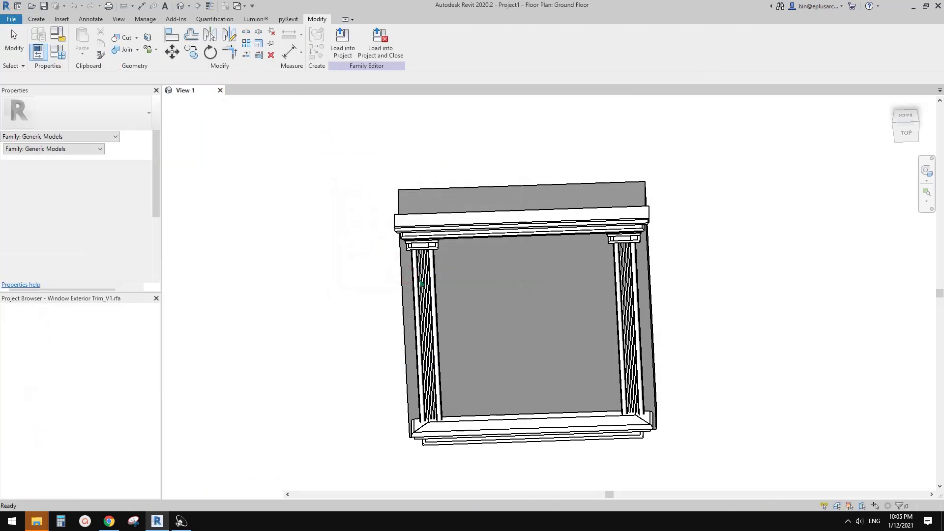
Step: Draw a straight horizontal wall between the elevation markers in the Ground Floor plan
{"action": "middle_click_drag", "start_coordinate": [503, 282], "coordinate": [438, 283]}
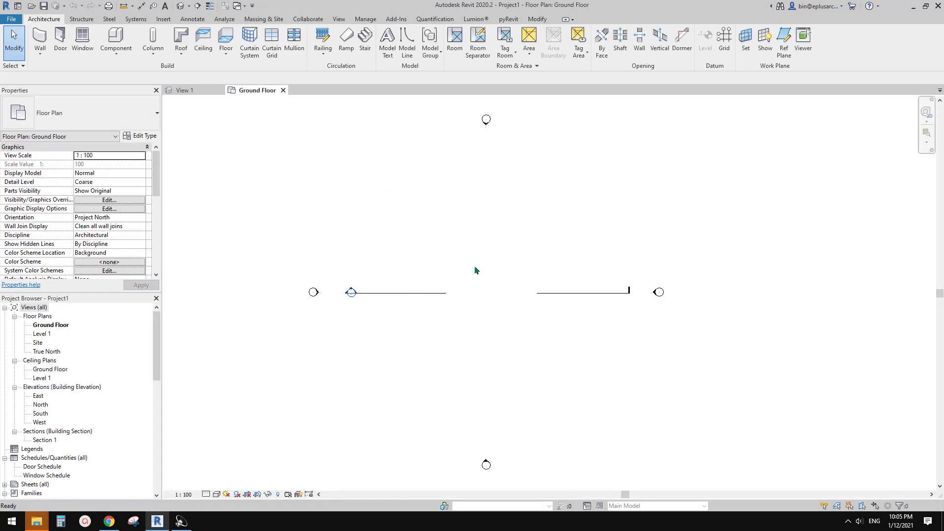
{"action": "key", "text": "w"}
{"action": "key", "text": "a"}
{"action": "left_click", "coordinate": [431, 252]}
{"action": "left_click", "coordinate": [559, 252]}
{"action": "key", "text": "Escape"}
{"action": "key", "text": "Escape"}
Step: Load the Window Exterior Trim_V1 family into the project and place it on the straight wall's face in the default 3D view
{"action": "left_click", "coordinate": [200, 90]}
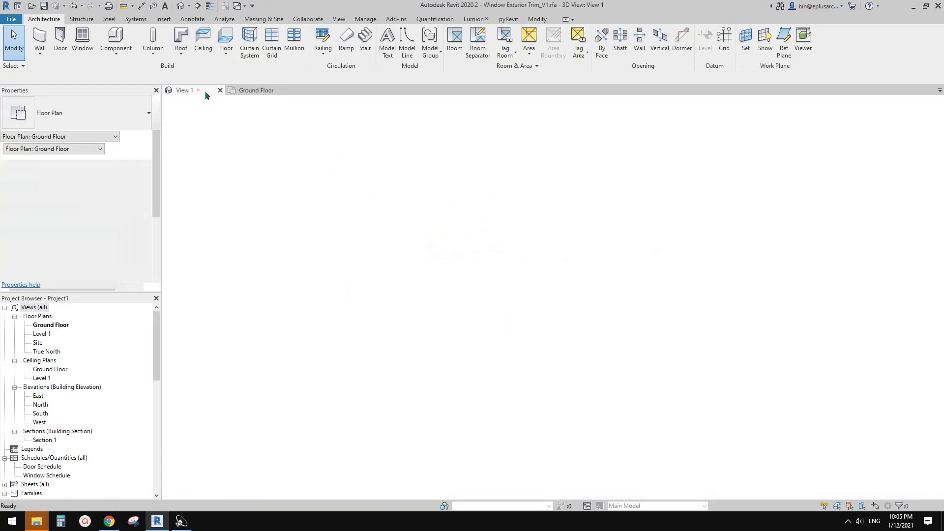
{"action": "left_click", "coordinate": [343, 47]}
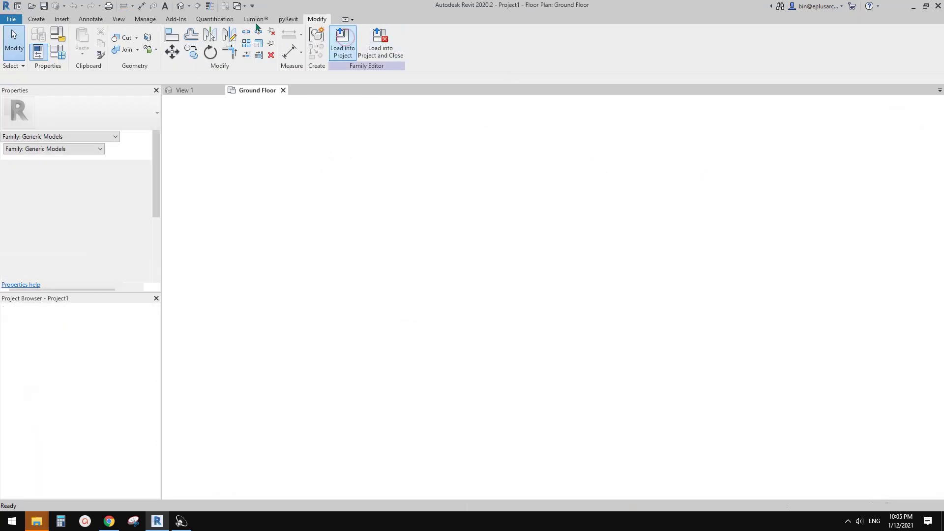
{"action": "left_click", "coordinate": [179, 6]}
{"action": "scroll", "coordinate": [594, 259], "scroll_direction": "up", "scroll_amount": 2}
{"action": "middle_click_drag", "start_coordinate": [594, 258], "coordinate": [297, 217]}
{"action": "left_click", "coordinate": [283, 215]}
{"action": "key", "text": "Escape"}
{"action": "key", "text": "Escape"}
{"action": "scroll", "coordinate": [443, 255], "scroll_direction": "down", "scroll_amount": 3}
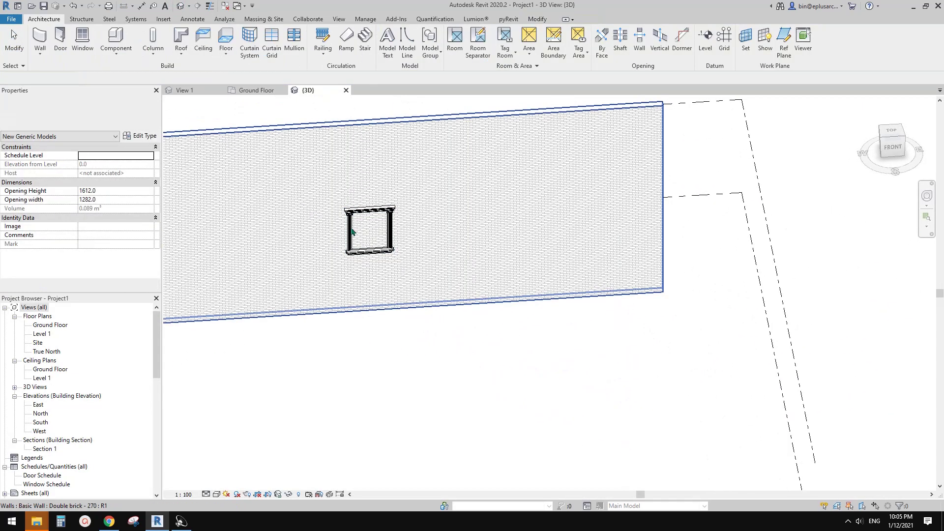
Step: Draw a curved wall in front of the straight wall as a start-end-radius arc with a radius of about 12600 mm
{"action": "left_click", "coordinate": [440, 243]}
{"action": "middle_click_drag", "start_coordinate": [441, 243], "coordinate": [415, 305], "text": "shift"}
{"action": "key", "text": "w"}
{"action": "key", "text": "a"}
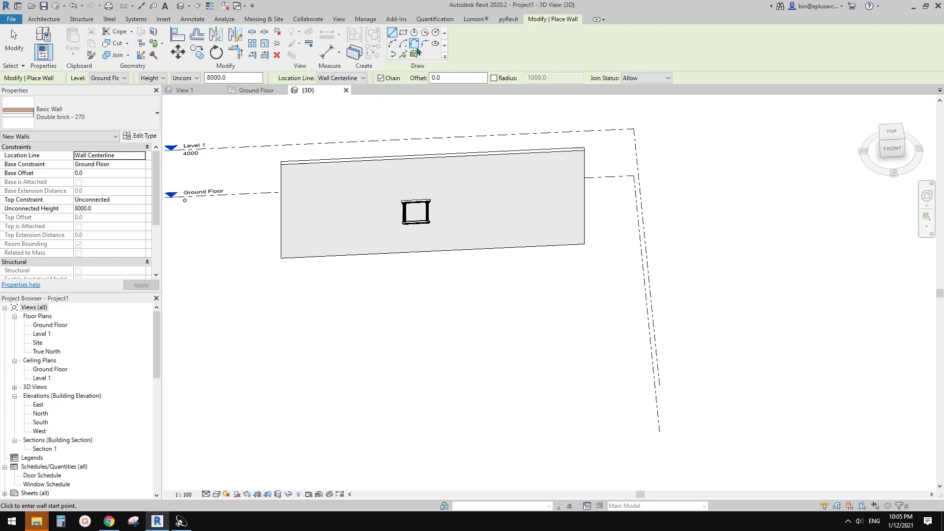
{"action": "left_click", "coordinate": [395, 46]}
{"action": "left_click", "coordinate": [375, 392]}
{"action": "left_click", "coordinate": [553, 372]}
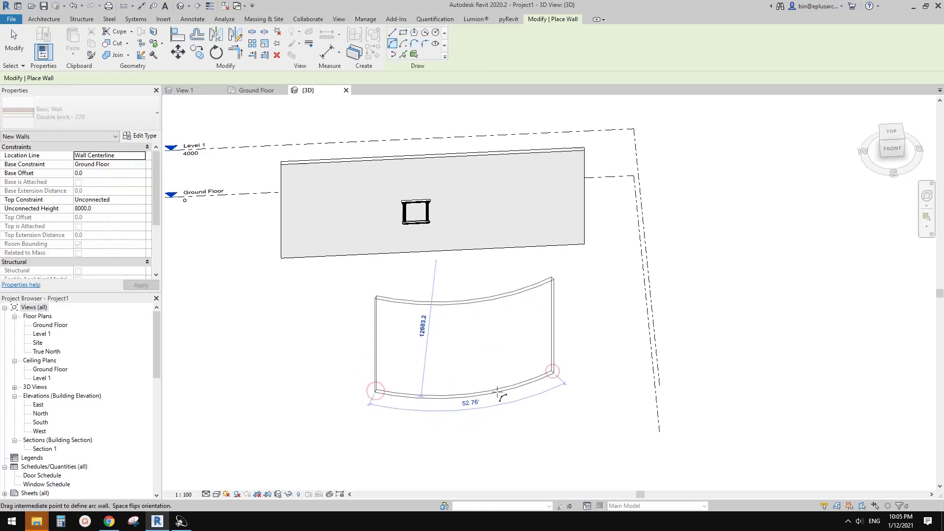
{"action": "left_click", "coordinate": [497, 394]}
{"action": "key", "text": "Escape"}
{"action": "key", "text": "Escape"}
Step: Create a similar window trim instance and place it on the outer face of the curved wall
{"action": "scroll", "coordinate": [489, 386], "scroll_direction": "up", "scroll_amount": 5}
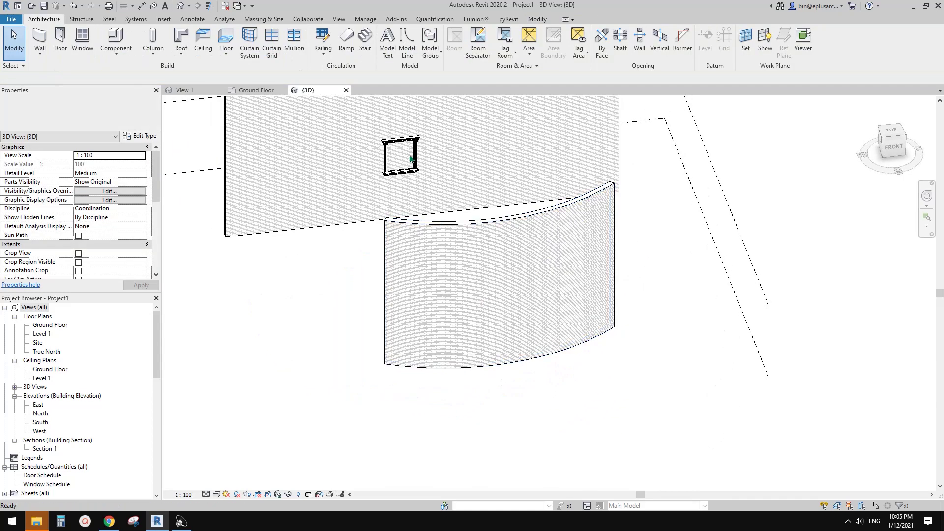
{"action": "left_click", "coordinate": [407, 143]}
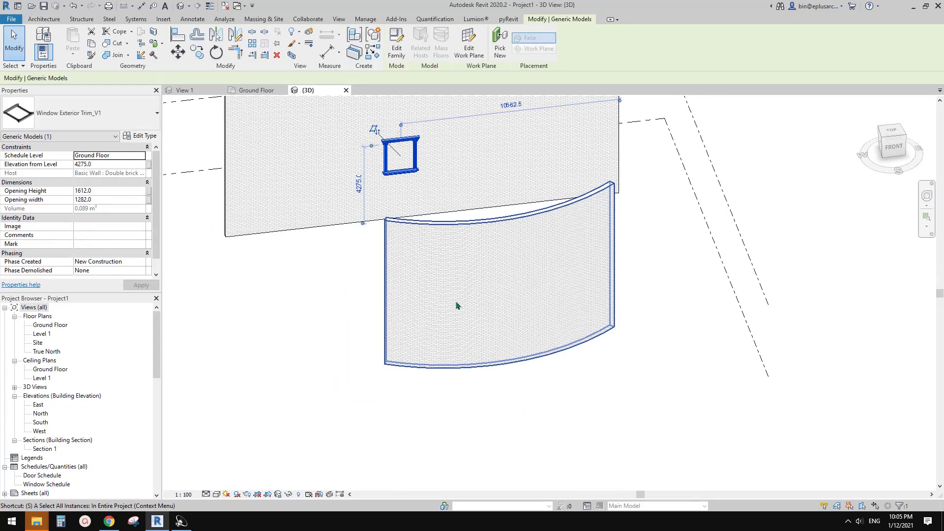
{"action": "middle_click_drag", "start_coordinate": [432, 278], "coordinate": [432, 281]}
{"action": "key", "text": "Escape"}
{"action": "left_click", "coordinate": [415, 144]}
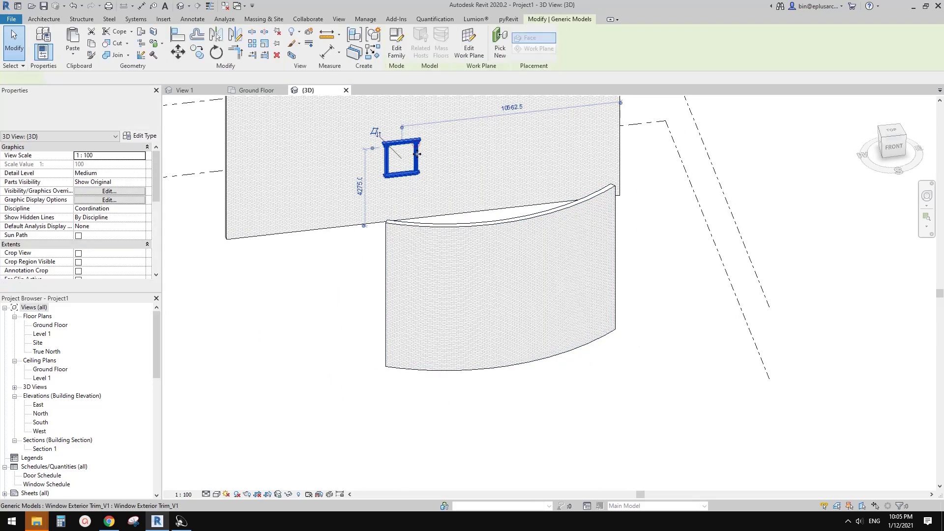
{"action": "key", "text": "c"}
{"action": "key", "text": "s"}
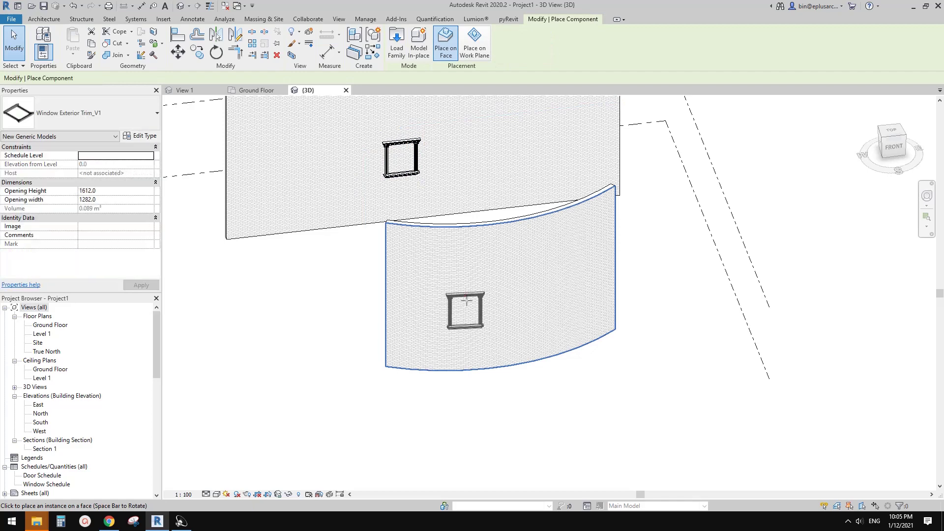
{"action": "left_click", "coordinate": [458, 315]}
{"action": "key", "text": "Escape"}
{"action": "key", "text": "Escape"}
Step: Examine from several angles how the window trim sits against the curved wall's face
{"action": "scroll", "coordinate": [482, 284], "scroll_direction": "up", "scroll_amount": 3}
{"action": "left_click", "coordinate": [481, 284]}
{"action": "middle_click_drag", "start_coordinate": [481, 284], "coordinate": [490, 252], "text": "shift"}
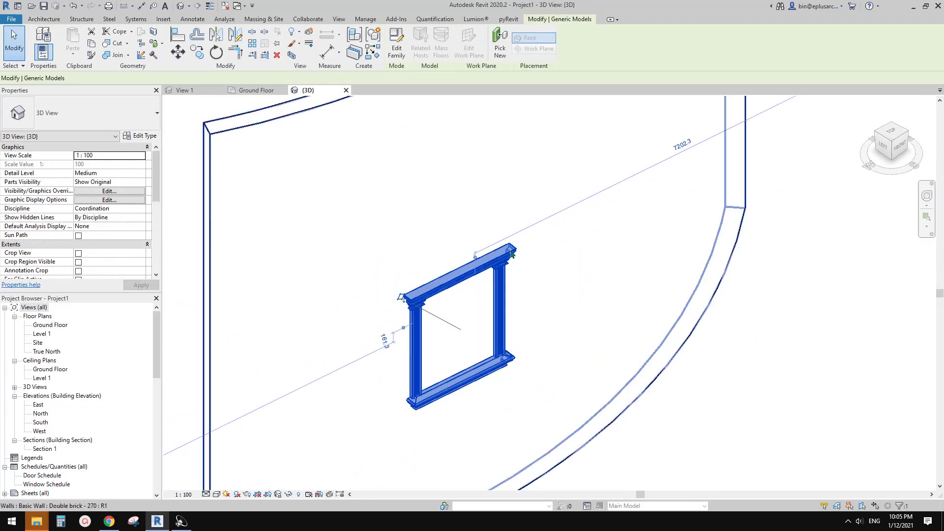
{"action": "key", "text": "Escape"}
{"action": "middle_click_drag", "start_coordinate": [537, 289], "coordinate": [458, 324], "text": "shift"}
{"action": "scroll", "coordinate": [506, 324], "scroll_direction": "up", "scroll_amount": 1}
{"action": "left_click", "coordinate": [508, 312]}
{"action": "key", "text": "Escape"}
{"action": "middle_click_drag", "start_coordinate": [449, 290], "coordinate": [482, 302], "text": "shift"}
{"action": "left_click", "coordinate": [463, 285]}
{"action": "scroll", "coordinate": [474, 300], "scroll_direction": "down", "scroll_amount": 1}
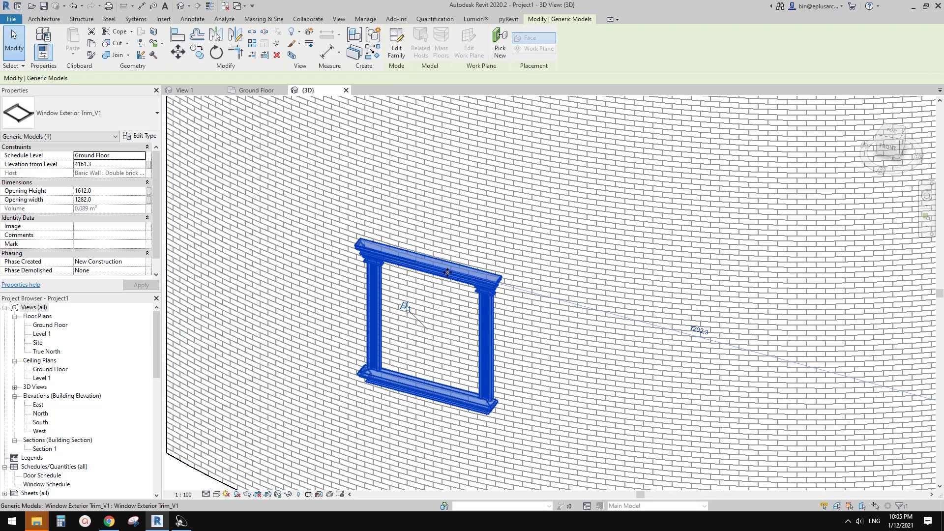
{"action": "middle_click_drag", "start_coordinate": [369, 250], "coordinate": [621, 323], "text": "shift"}
{"action": "middle_click_drag", "start_coordinate": [536, 310], "coordinate": [513, 297]}
{"action": "key", "text": "Escape"}
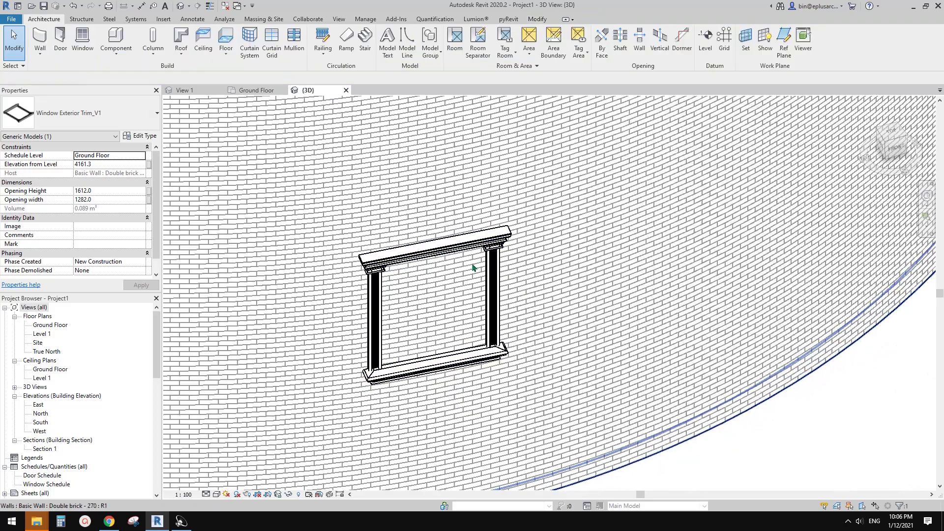
{"action": "left_click", "coordinate": [458, 248]}
{"action": "key", "text": "Escape"}
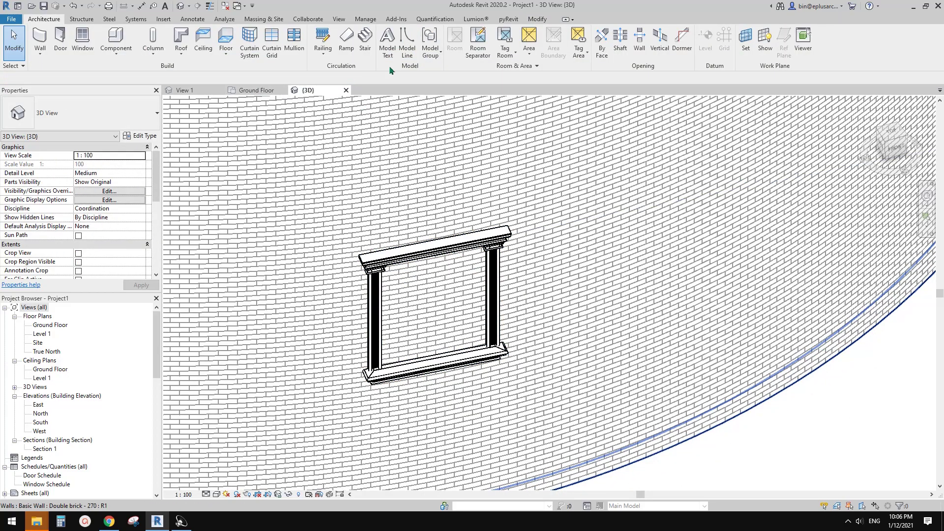
Step: Close the inactive views and open the Ref. Level floor plan of the window trim family
{"action": "left_click", "coordinate": [225, 6]}
{"action": "left_click", "coordinate": [187, 87]}
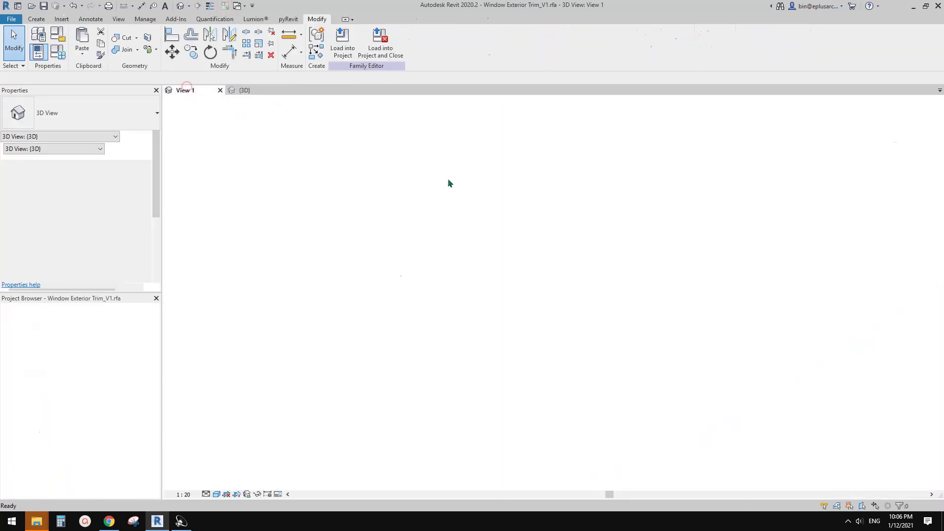
{"action": "double_click", "coordinate": [44, 324]}
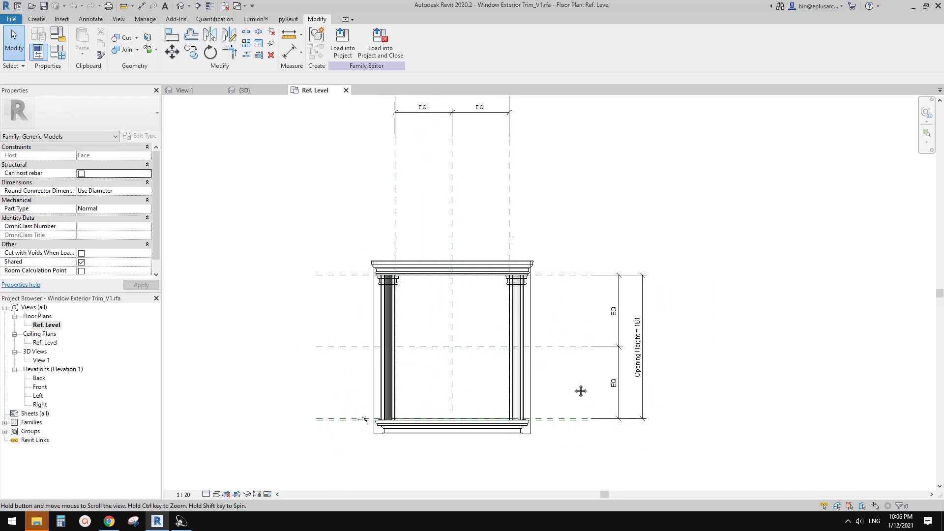
Step: Examine the reference planes around the opening with their equality constraints and the Opening Height and Opening width dimensions
{"action": "scroll", "coordinate": [627, 343], "scroll_direction": "up", "scroll_amount": 1}
{"action": "scroll", "coordinate": [631, 338], "scroll_direction": "down", "scroll_amount": 1}
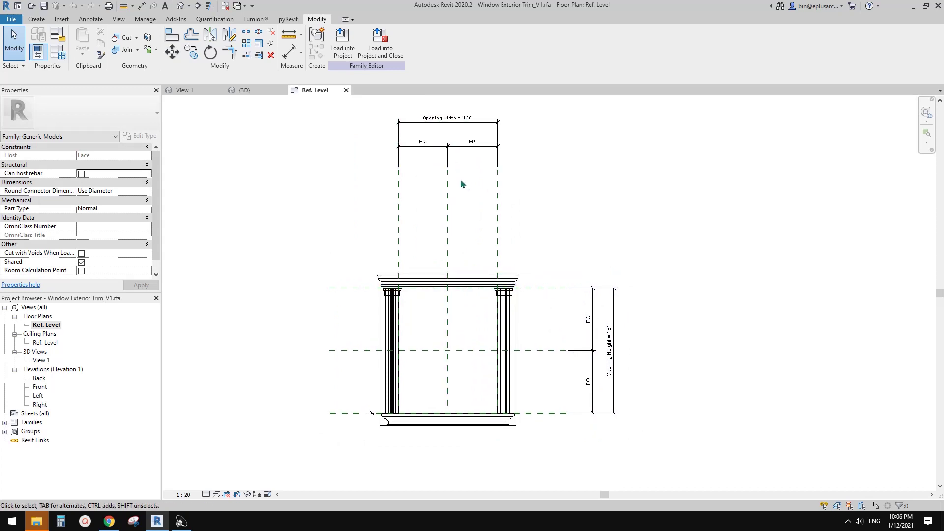
{"action": "scroll", "coordinate": [492, 248], "scroll_direction": "up", "scroll_amount": 1}
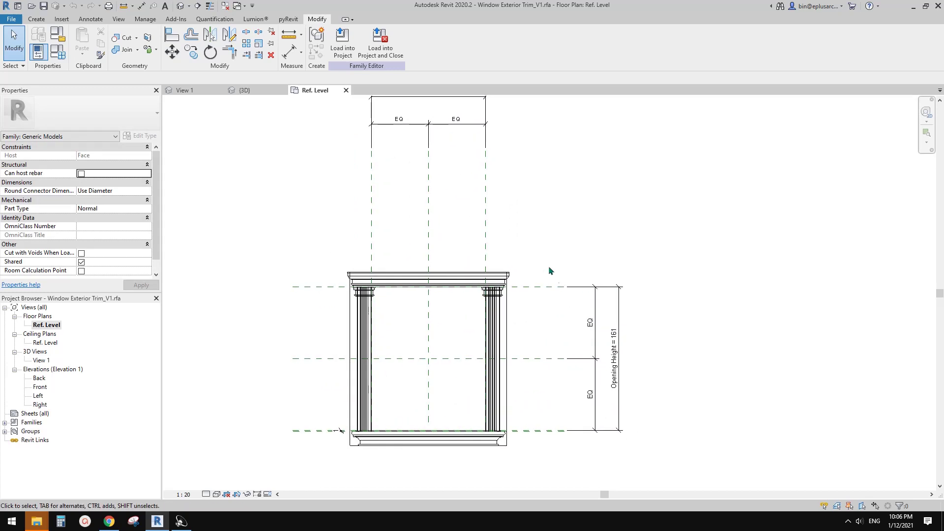
{"action": "left_click", "coordinate": [546, 289]}
{"action": "left_click", "coordinate": [545, 289]}
{"action": "middle_click_drag", "start_coordinate": [534, 304], "coordinate": [571, 299]}
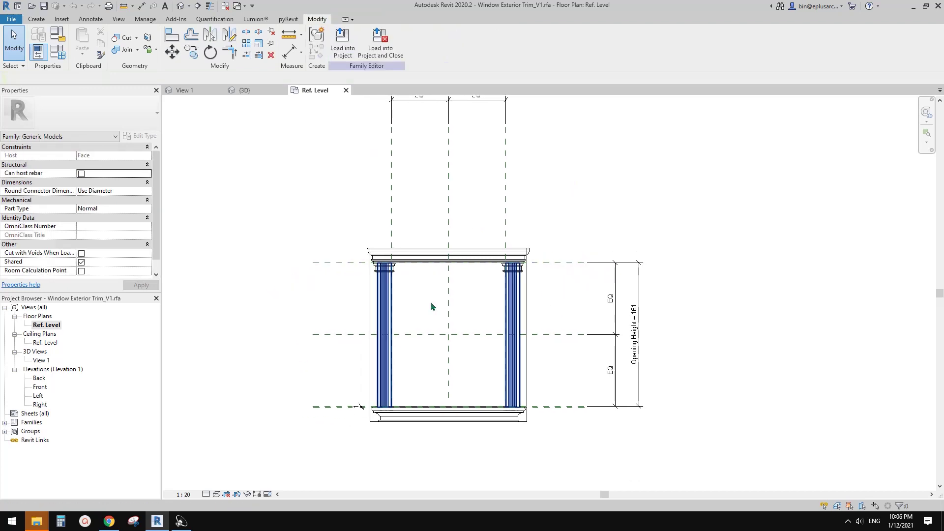
{"action": "middle_click_drag", "start_coordinate": [517, 334], "coordinate": [471, 370]}
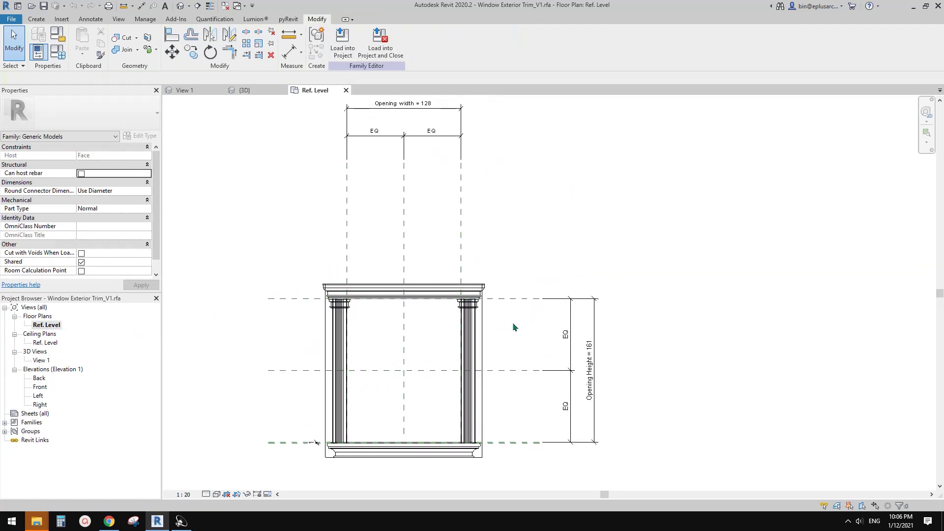
{"action": "left_click", "coordinate": [523, 299]}
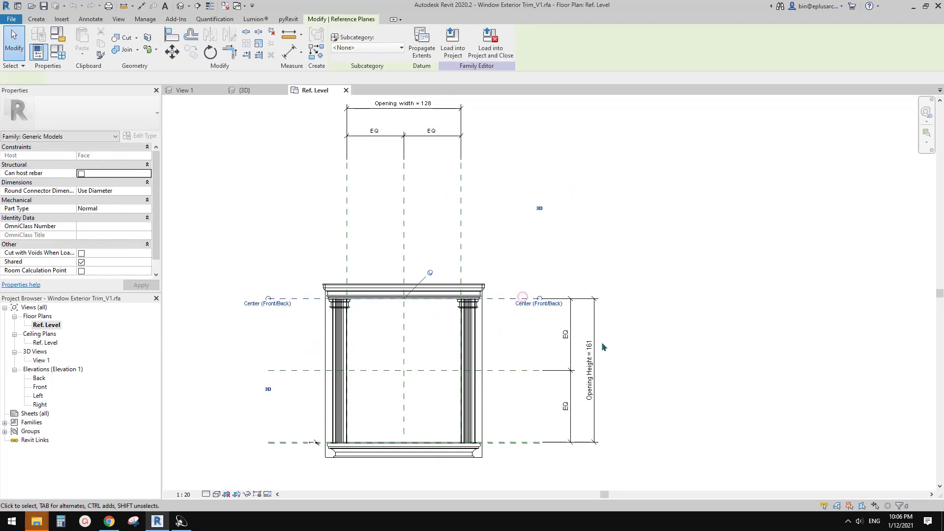
{"action": "key", "text": "Escape"}
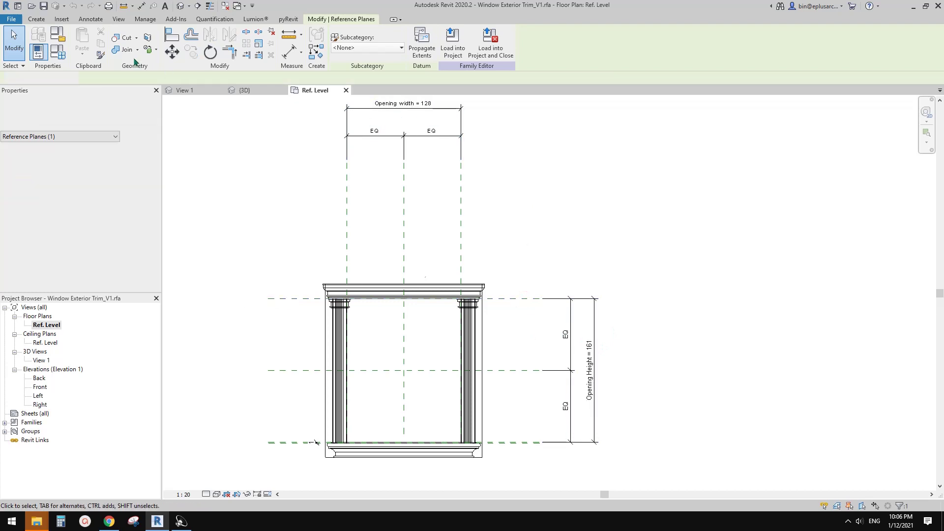
Step: Flex the family parameters by setting Opening Height to 200 and Opening width first to 150 and finally to 120
{"action": "left_click", "coordinate": [57, 51]}
{"action": "left_click_drag", "start_coordinate": [186, 71], "coordinate": [684, 122]}
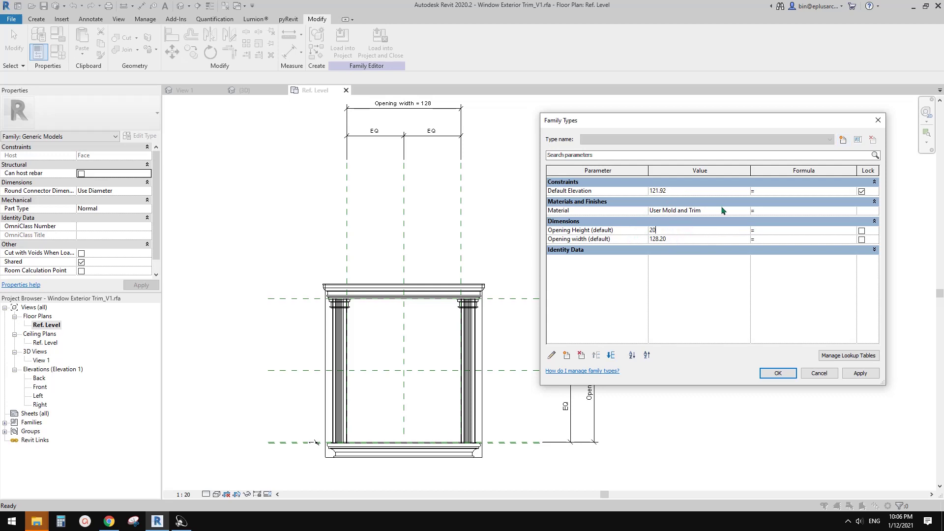
{"action": "left_click", "coordinate": [861, 376]}
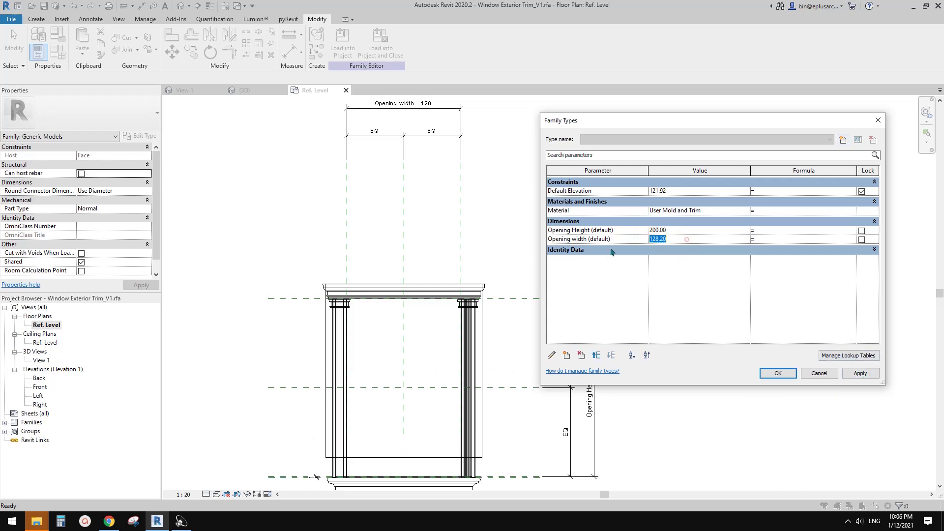
{"action": "left_click", "coordinate": [861, 374]}
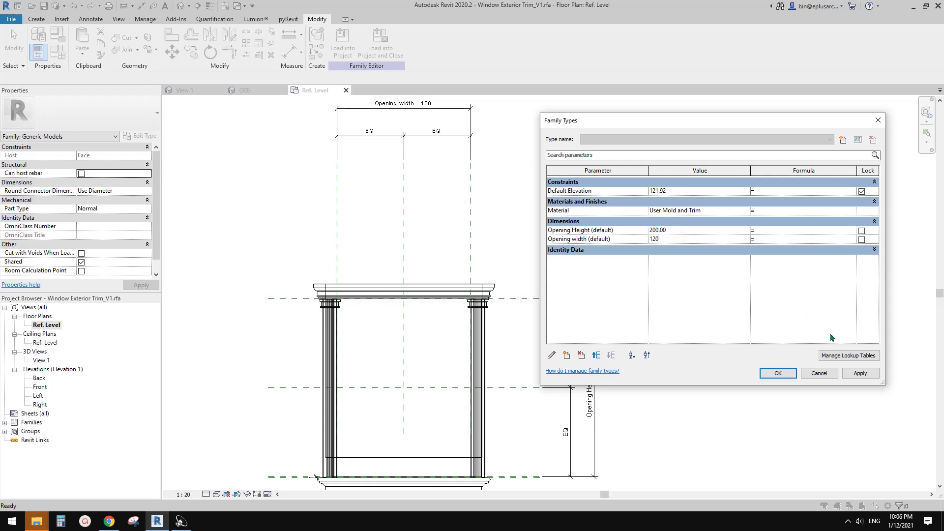
{"action": "left_click", "coordinate": [861, 374]}
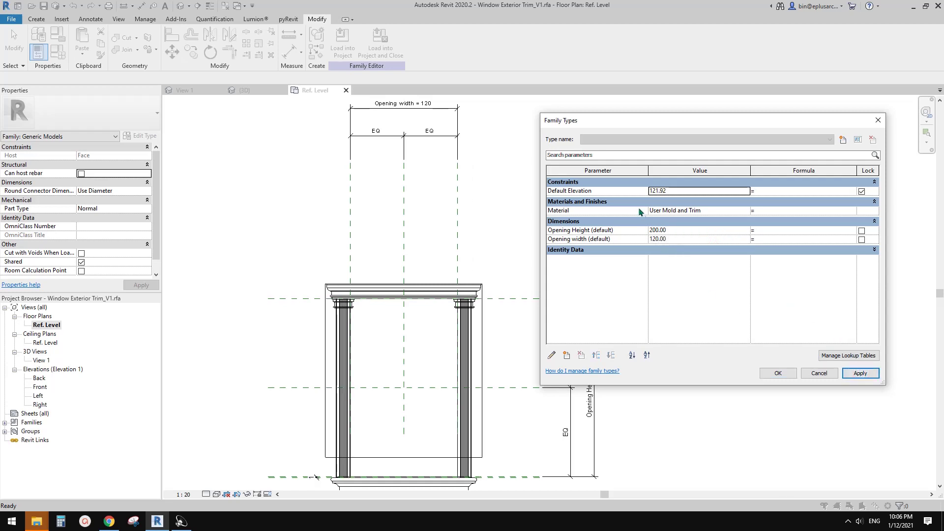
{"action": "left_click", "coordinate": [778, 372]}
Step: Open the default 3D view of the window trim family
{"action": "scroll", "coordinate": [482, 317], "scroll_direction": "down", "scroll_amount": 1}
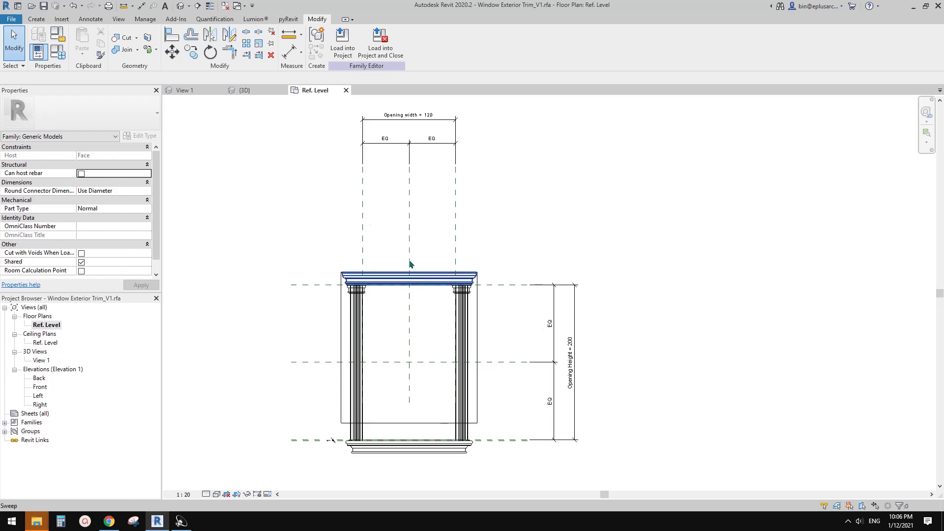
{"action": "left_click", "coordinate": [180, 7]}
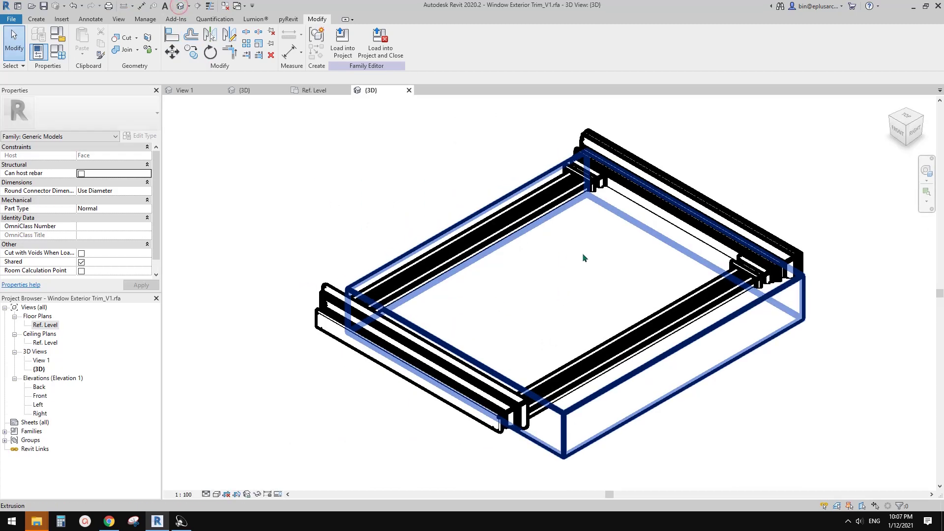
Step: Open the side trim sweep for editing, examine its path and profiles, and finish the edit
{"action": "left_click", "coordinate": [693, 264]}
{"action": "middle_click_drag", "start_coordinate": [693, 264], "coordinate": [481, 254], "text": "shift"}
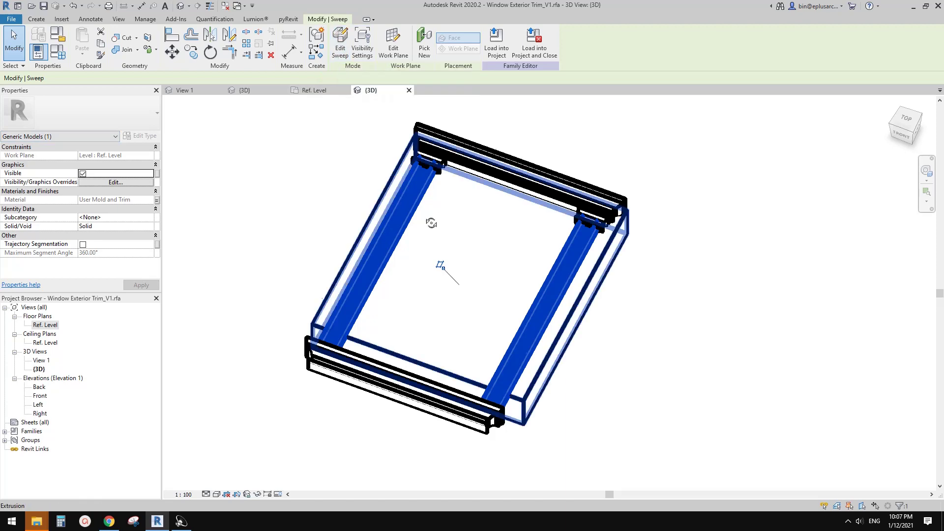
{"action": "middle_click_drag", "start_coordinate": [432, 217], "coordinate": [455, 198], "text": "shift"}
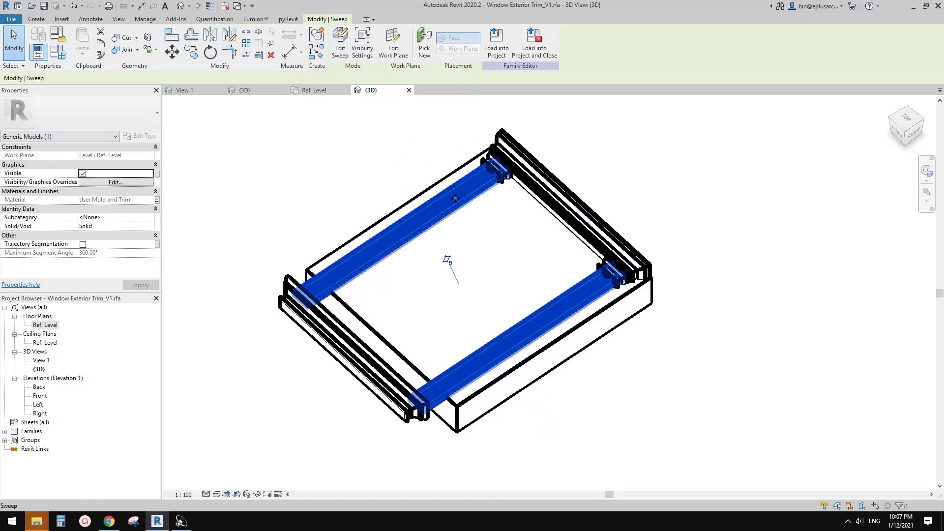
{"action": "left_click", "coordinate": [340, 40]}
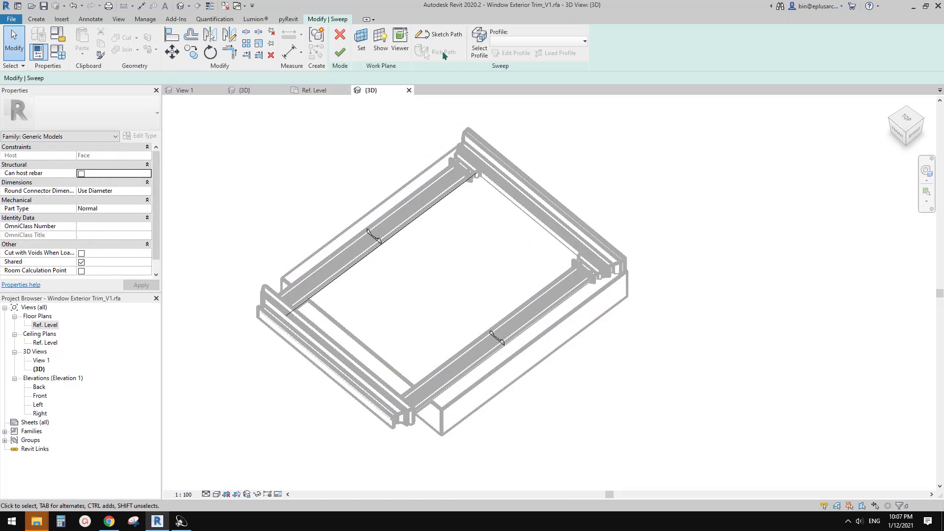
{"action": "middle_click_drag", "start_coordinate": [456, 184], "coordinate": [448, 185]}
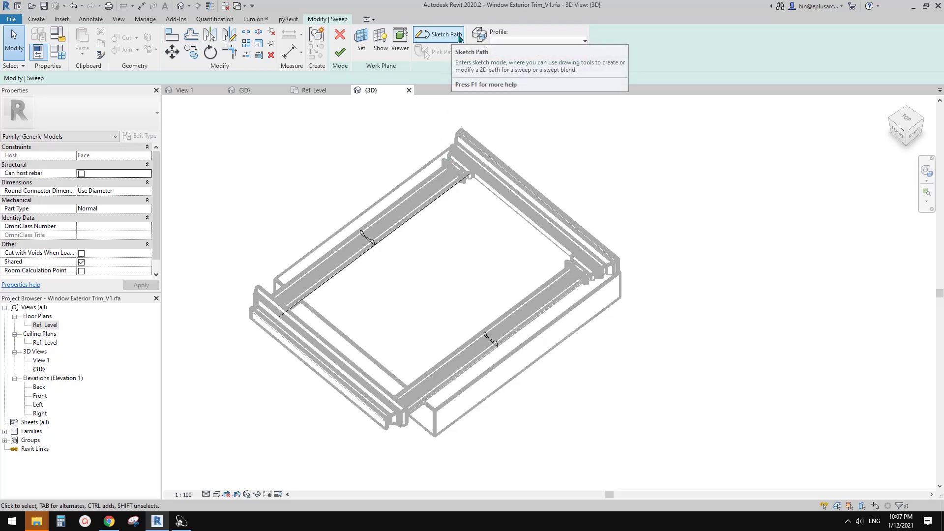
{"action": "middle_click_drag", "start_coordinate": [443, 232], "coordinate": [442, 213]}
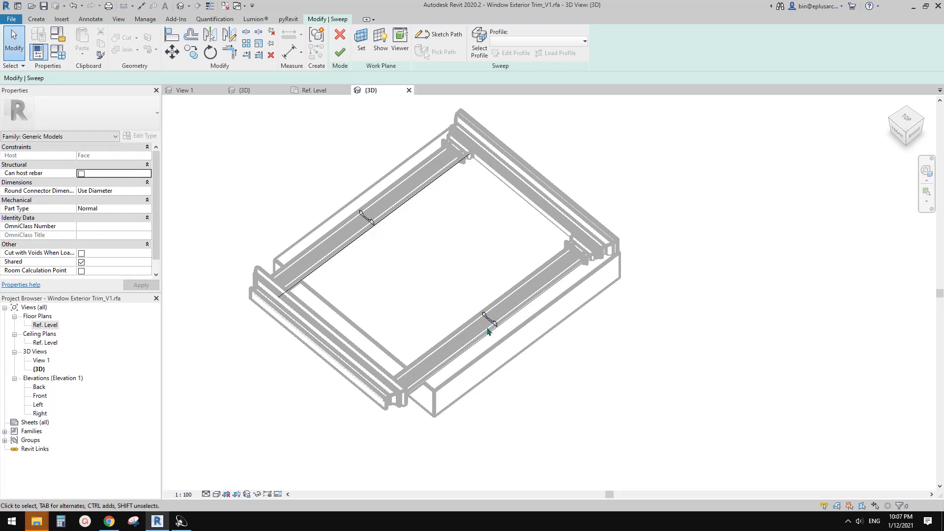
{"action": "scroll", "coordinate": [363, 231], "scroll_direction": "up", "scroll_amount": 4}
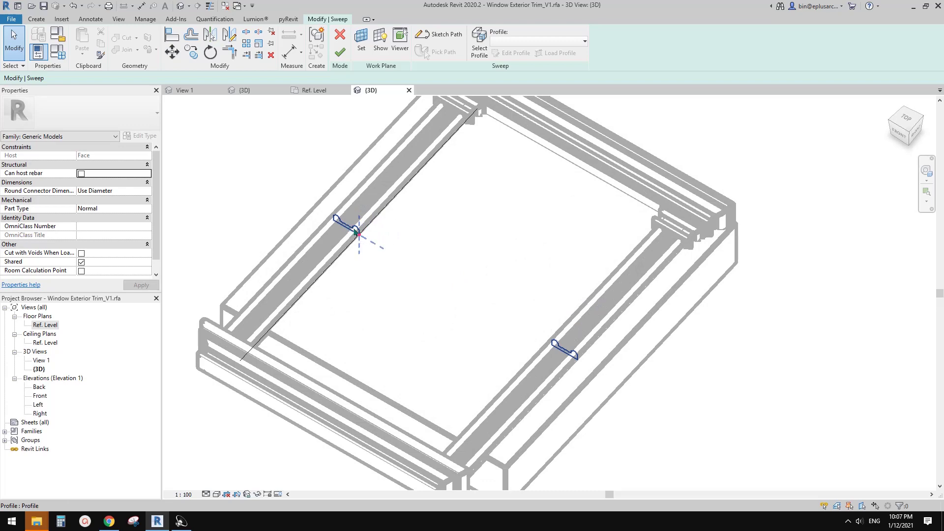
{"action": "left_click", "coordinate": [341, 52]}
Step: Turn on thin line display with the trim family's head facing the viewer
{"action": "scroll", "coordinate": [374, 248], "scroll_direction": "down", "scroll_amount": 2}
{"action": "middle_click_drag", "start_coordinate": [473, 201], "coordinate": [432, 193]}
{"action": "left_click", "coordinate": [383, 185]}
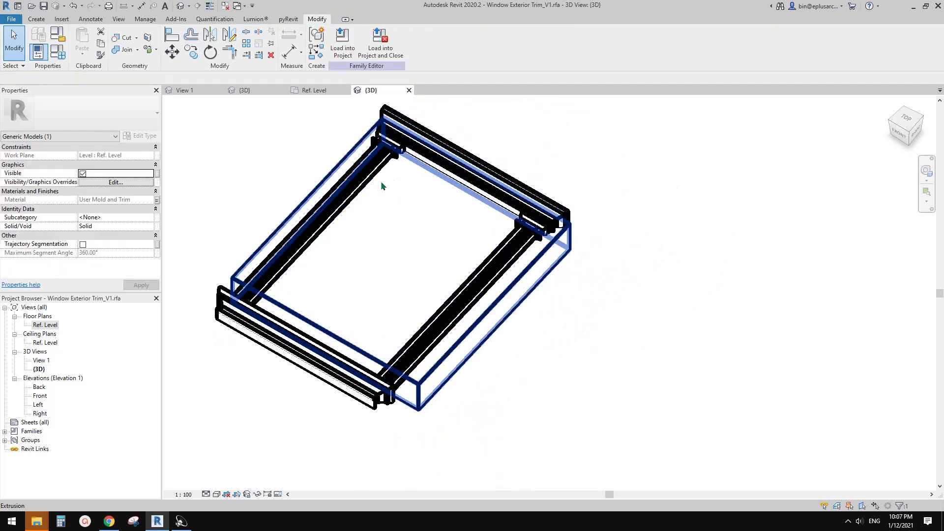
{"action": "left_click", "coordinate": [475, 175]}
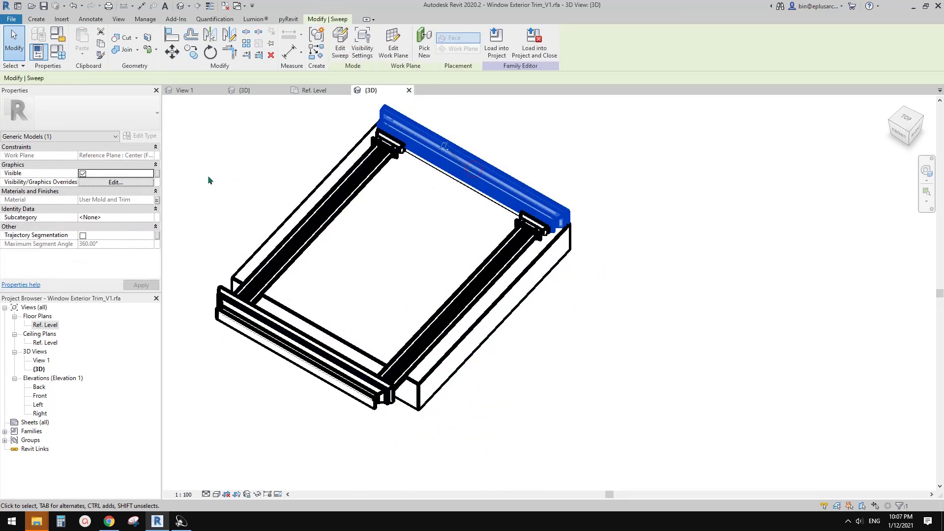
{"action": "middle_click_drag", "start_coordinate": [487, 245], "coordinate": [414, 316], "text": "shift"}
{"action": "key", "text": "t"}
{"action": "key", "text": "l"}
{"action": "left_click", "coordinate": [444, 268]}
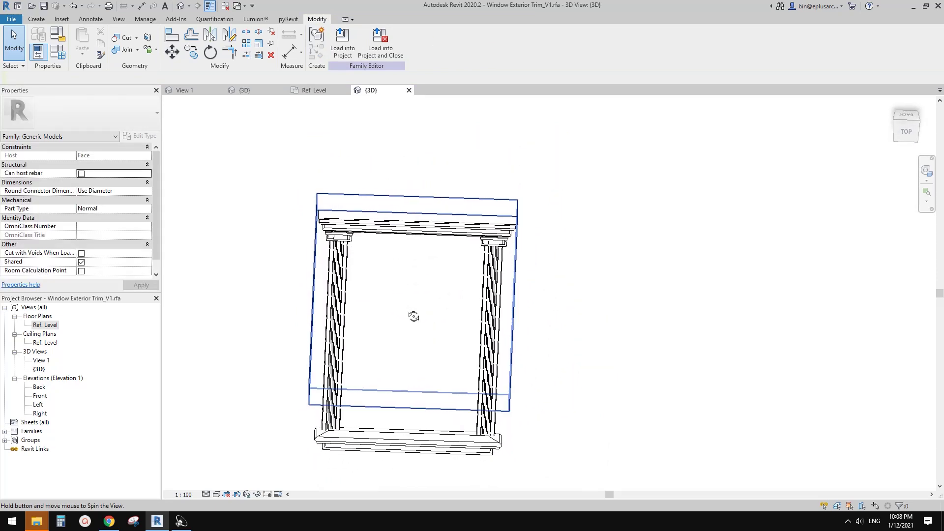
Step: Open the head trim sweep for editing, examine its U-shaped path and profile, then finish and deselect it
{"action": "left_click", "coordinate": [415, 233]}
{"action": "middle_click_drag", "start_coordinate": [414, 266], "coordinate": [413, 278], "text": "shift"}
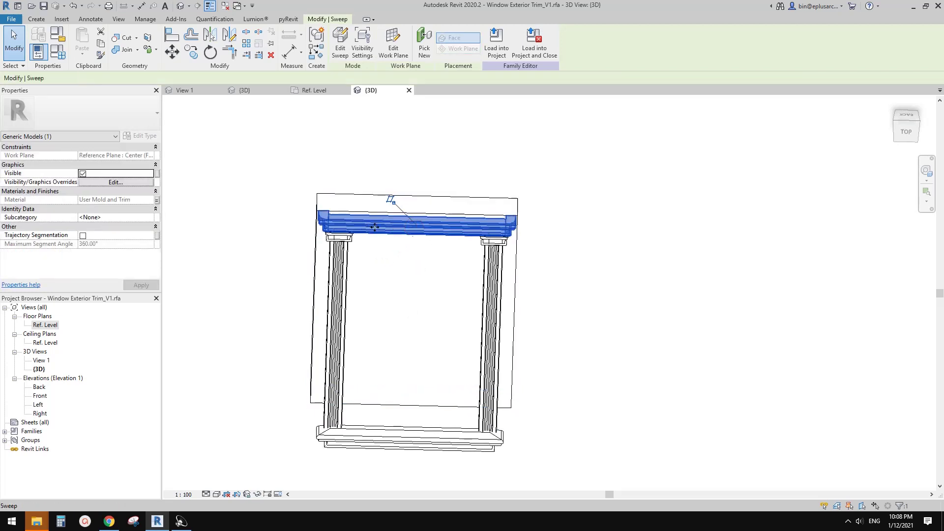
{"action": "middle_click_drag", "start_coordinate": [407, 244], "coordinate": [411, 279], "text": "shift"}
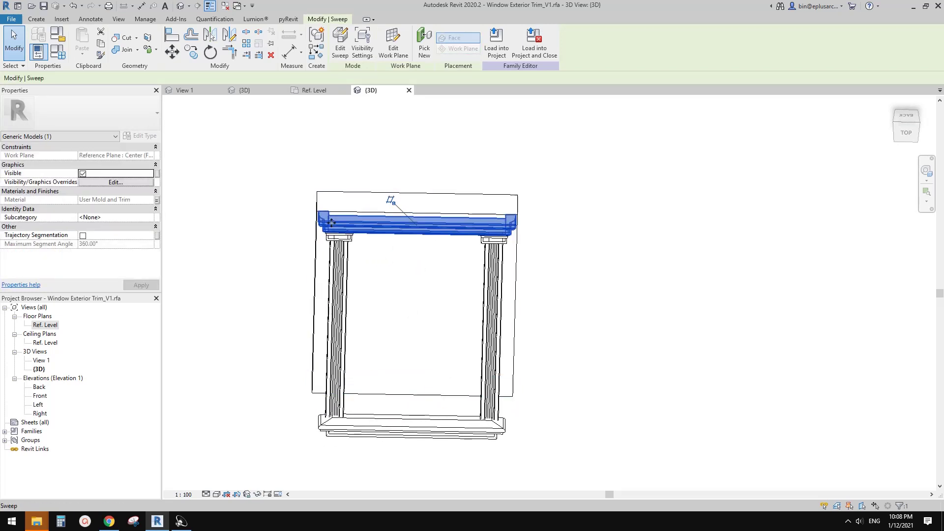
{"action": "middle_click_drag", "start_coordinate": [434, 226], "coordinate": [435, 234]}
{"action": "left_click", "coordinate": [343, 46]}
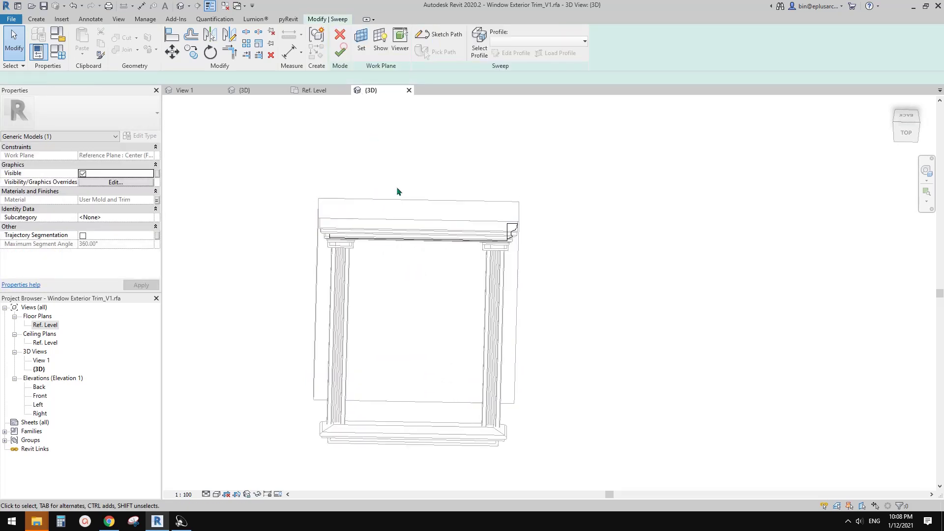
{"action": "left_click", "coordinate": [343, 241]}
{"action": "scroll", "coordinate": [515, 233], "scroll_direction": "up", "scroll_amount": 3}
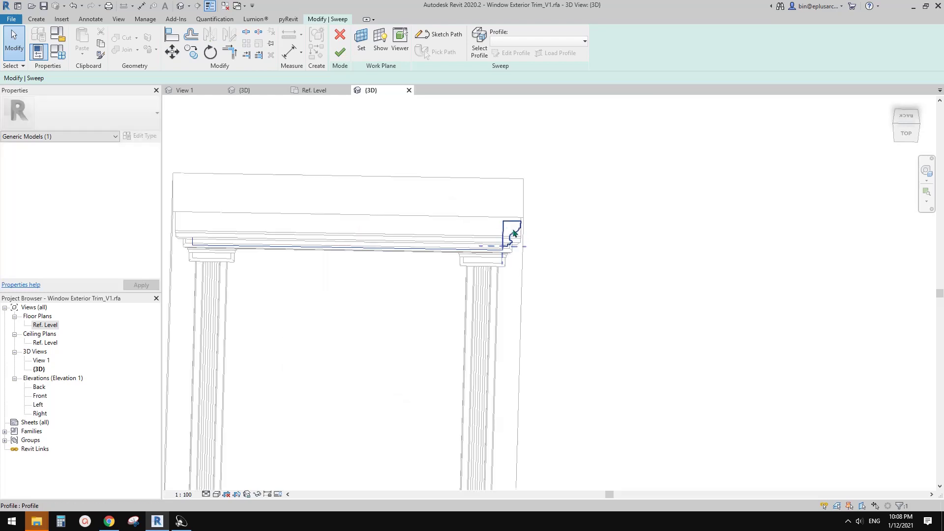
{"action": "scroll", "coordinate": [514, 233], "scroll_direction": "up", "scroll_amount": 2}
{"action": "scroll", "coordinate": [521, 248], "scroll_direction": "down", "scroll_amount": 5}
{"action": "mouse_move", "coordinate": [444, 249]}
{"action": "middle_mouse_down", "text": "shift"}
{"action": "mouse_move", "coordinate": [450, 261]}
{"action": "mouse_move", "coordinate": [462, 259]}
{"action": "mouse_move", "coordinate": [475, 293]}
{"action": "mouse_move", "coordinate": [463, 257]}
{"action": "middle_mouse_up", "text": "shift"}
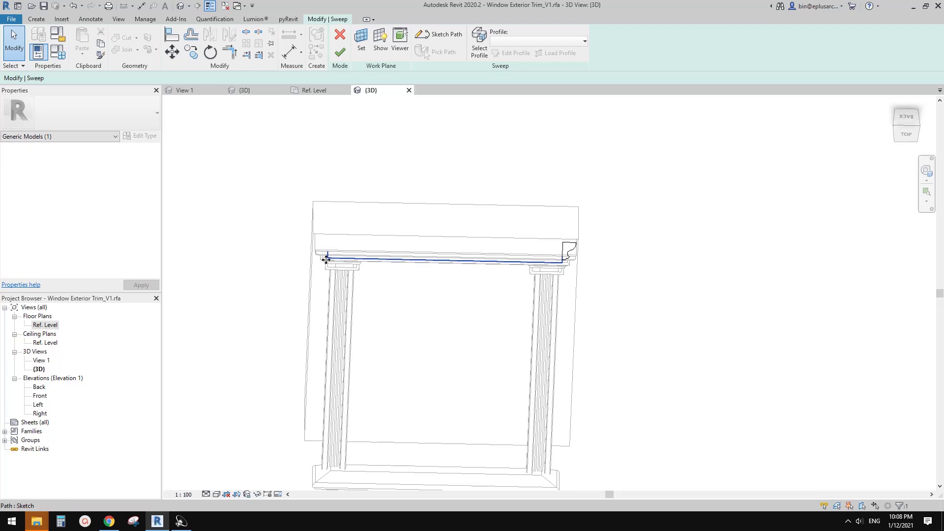
{"action": "middle_click_drag", "start_coordinate": [427, 241], "coordinate": [424, 277], "text": "shift"}
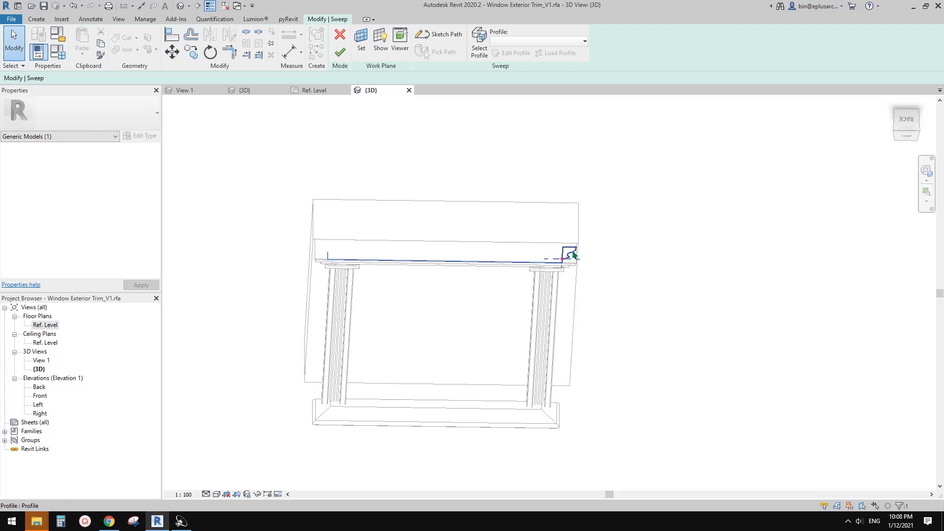
{"action": "left_click", "coordinate": [458, 134]}
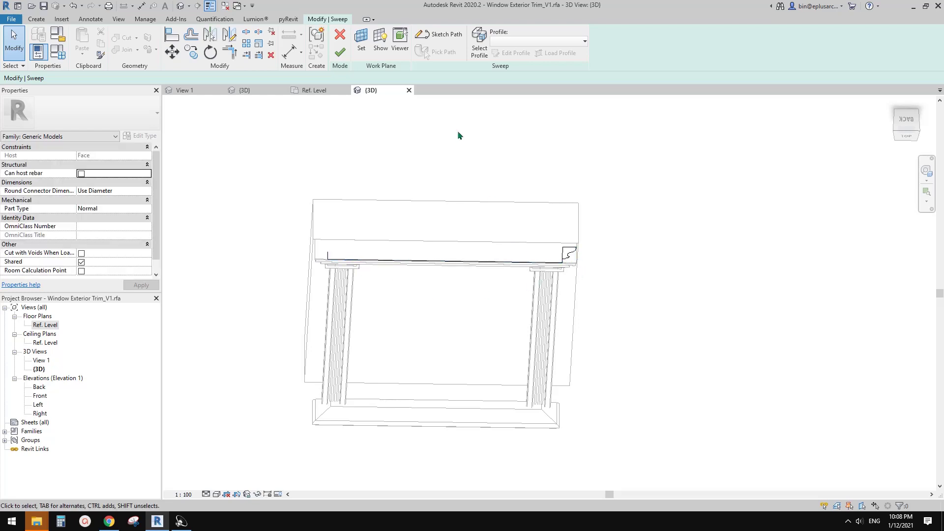
{"action": "left_click", "coordinate": [339, 52]}
{"action": "middle_click_drag", "start_coordinate": [446, 146], "coordinate": [464, 206], "text": "shift"}
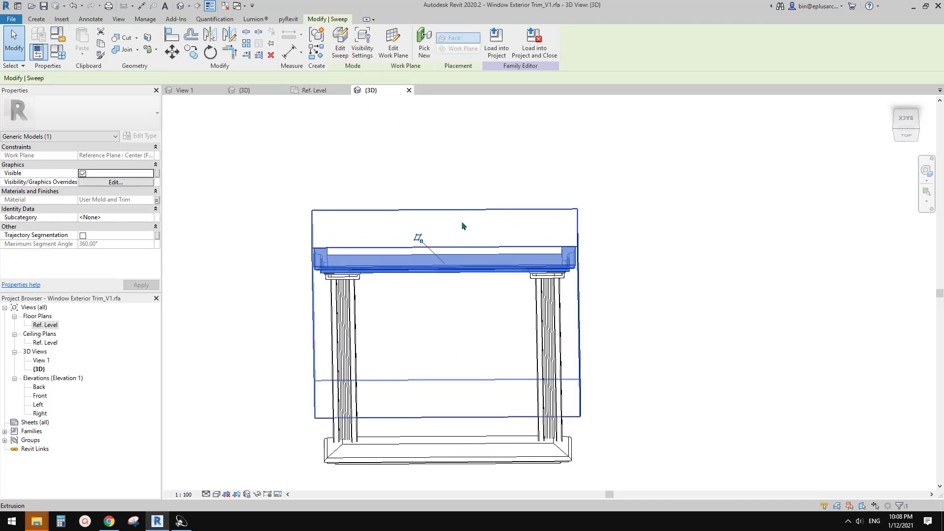
{"action": "key", "text": "Escape"}
Step: Open the Front elevation of the family and frame the trim geometry around the reference level
{"action": "middle_click_drag", "start_coordinate": [423, 297], "coordinate": [414, 204], "text": "shift"}
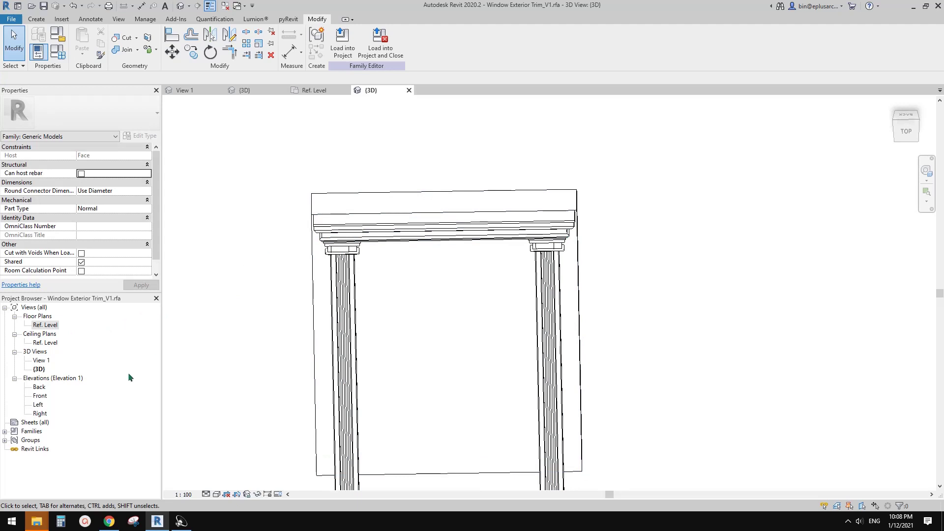
{"action": "scroll", "coordinate": [398, 256], "scroll_direction": "down", "scroll_amount": 2}
{"action": "middle_click_drag", "start_coordinate": [397, 299], "coordinate": [403, 271]}
{"action": "left_click", "coordinate": [42, 396]}
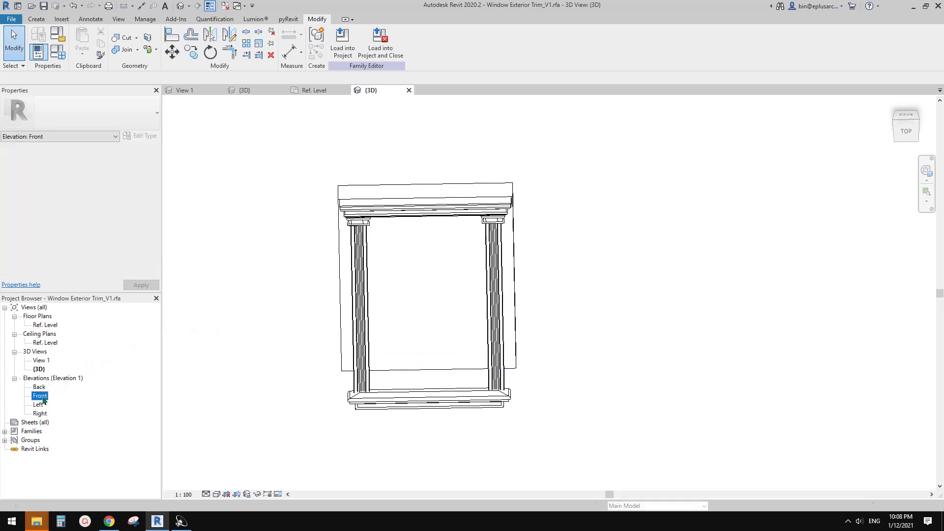
{"action": "double_click", "coordinate": [40, 396]}
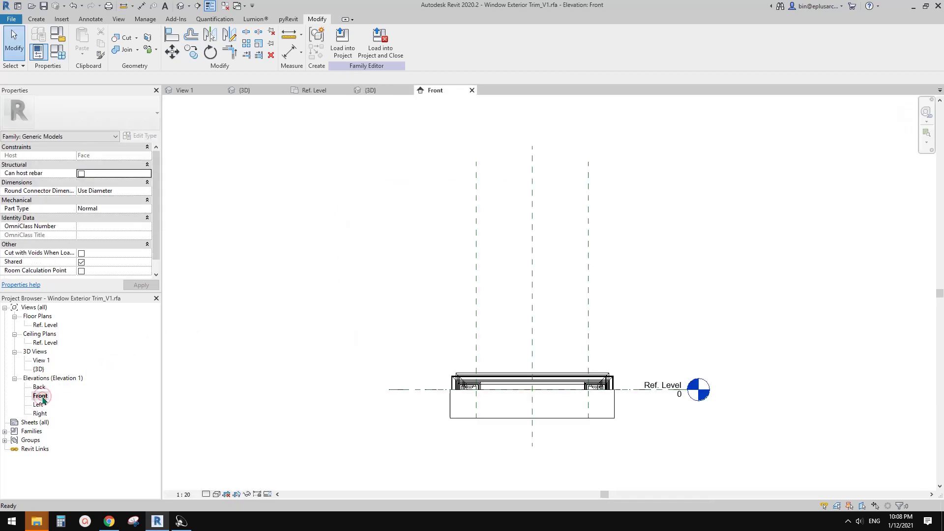
{"action": "middle_click_drag", "start_coordinate": [620, 354], "coordinate": [592, 341]}
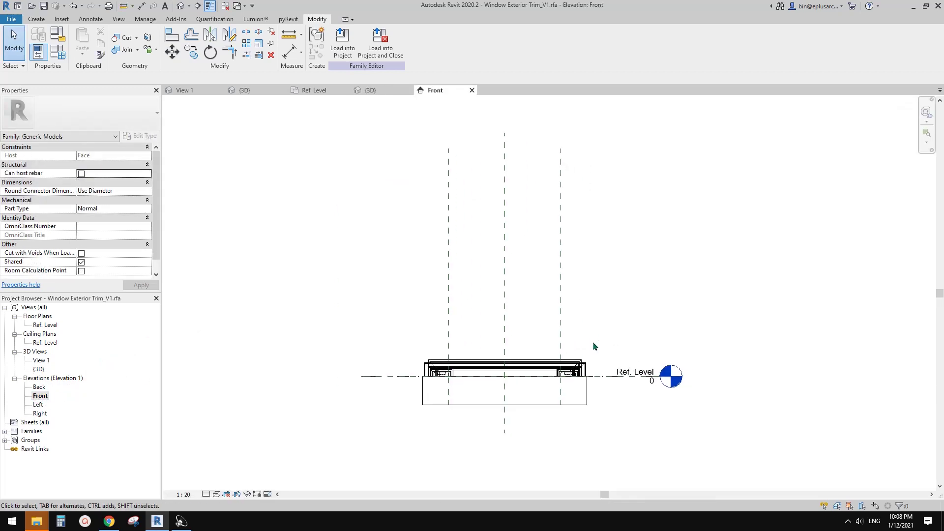
{"action": "scroll", "coordinate": [511, 358], "scroll_direction": "up", "scroll_amount": 2}
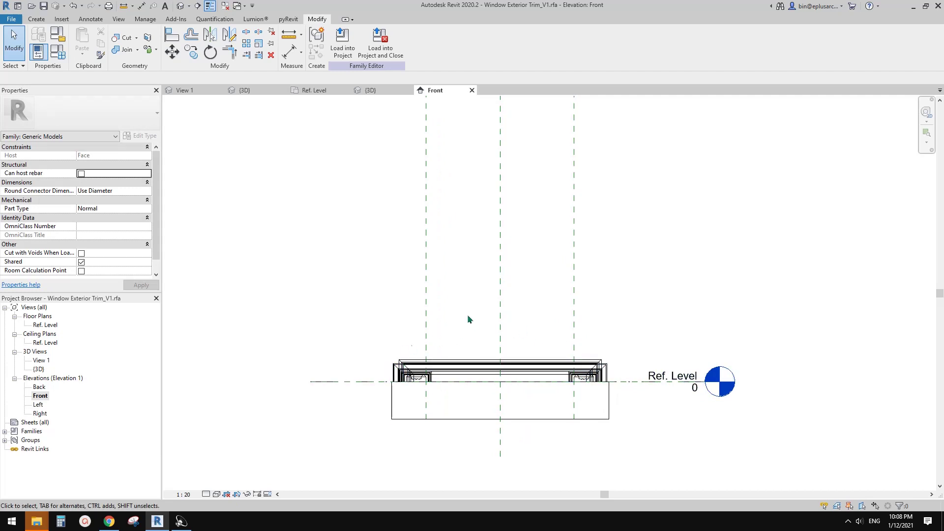
{"action": "middle_click_drag", "start_coordinate": [427, 350], "coordinate": [368, 282]}
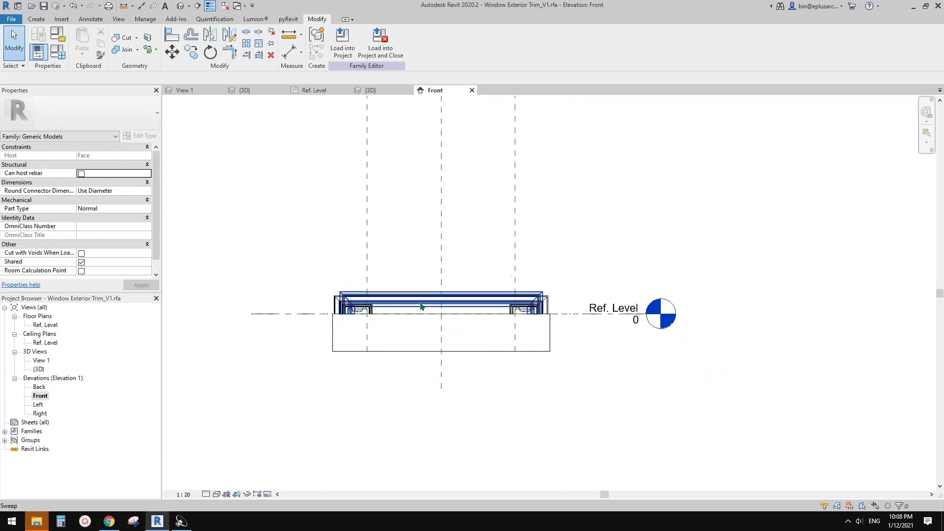
Step: Temporarily hide all the trim sweeps and the host extrusion in the Front elevation
{"action": "left_click_drag", "start_coordinate": [305, 270], "coordinate": [573, 384]}
{"action": "middle_click_drag", "start_coordinate": [539, 290], "coordinate": [536, 304]}
{"action": "key", "text": "h"}
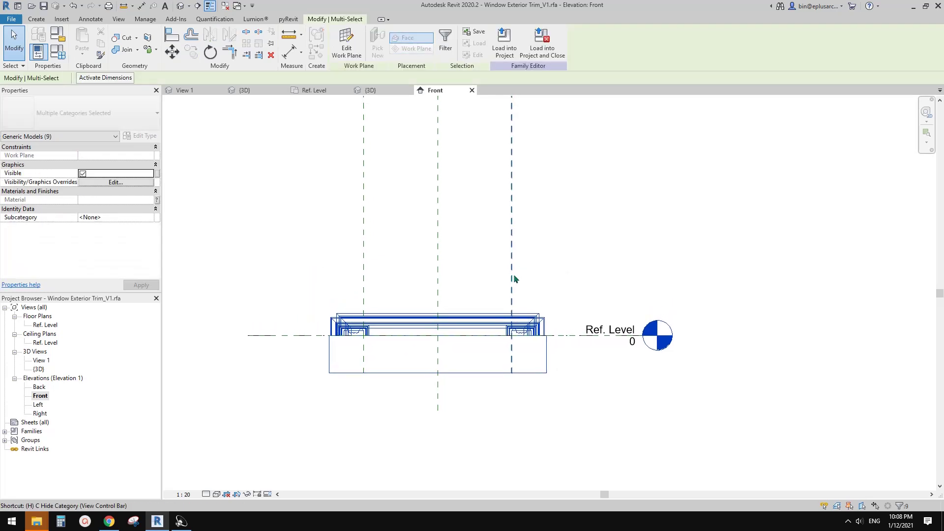
{"action": "key", "text": "h"}
{"action": "left_click", "coordinate": [479, 325]}
{"action": "middle_click_drag", "start_coordinate": [479, 325], "coordinate": [502, 329]}
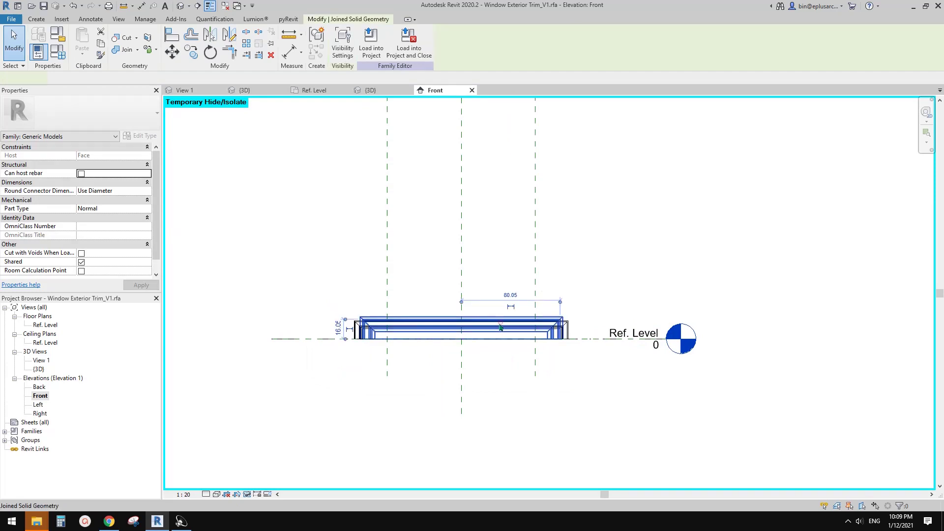
{"action": "key", "text": "h"}
{"action": "key", "text": "h"}
{"action": "left_click", "coordinate": [501, 322]}
{"action": "left_click", "coordinate": [509, 330]}
{"action": "key", "text": "h"}
{"action": "key", "text": "h"}
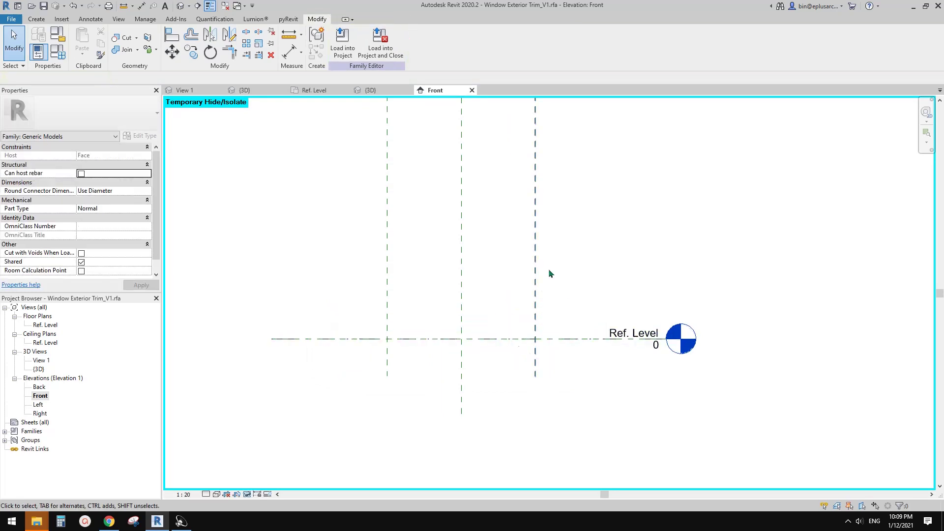
Step: Temporarily hide the Ref. Level line, leaving only the reference planes in the elevation
{"action": "scroll", "coordinate": [578, 341], "scroll_direction": "up", "scroll_amount": 2}
{"action": "left_click", "coordinate": [639, 336]}
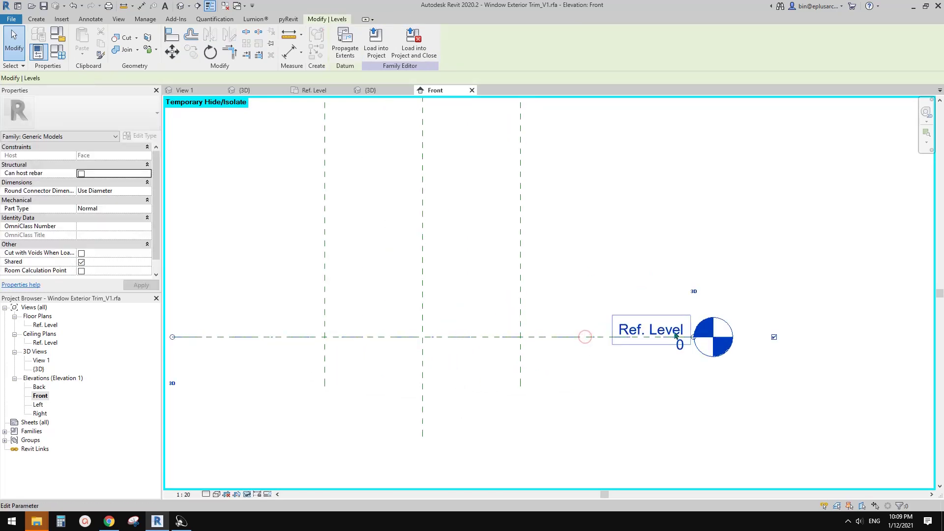
{"action": "key", "text": "h"}
{"action": "key", "text": "h"}
{"action": "scroll", "coordinate": [623, 334], "scroll_direction": "down", "scroll_amount": 2}
{"action": "scroll", "coordinate": [491, 344], "scroll_direction": "up", "scroll_amount": 2}
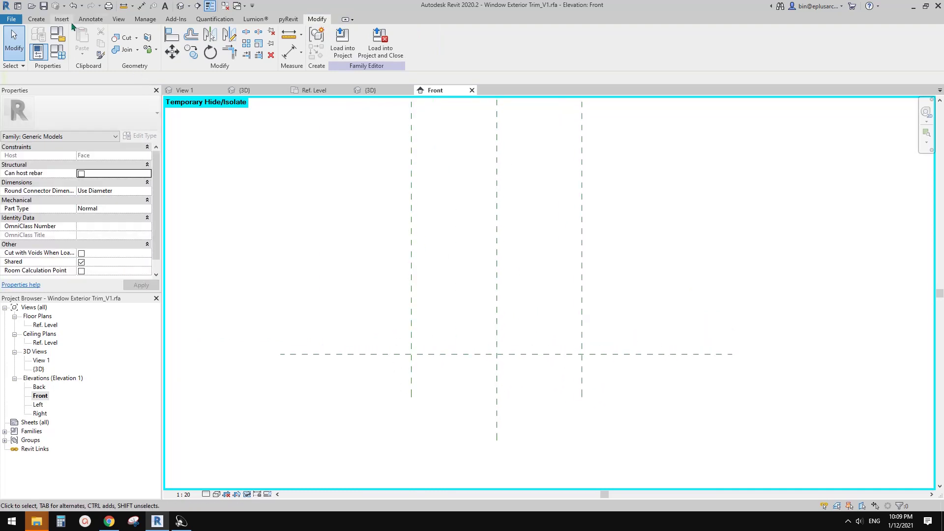
Step: Draw an upward-bulging reference line arc, radius about 86, between the horizontal reference plane's intersections with the two outer vertical planes
{"action": "left_click", "coordinate": [37, 18]}
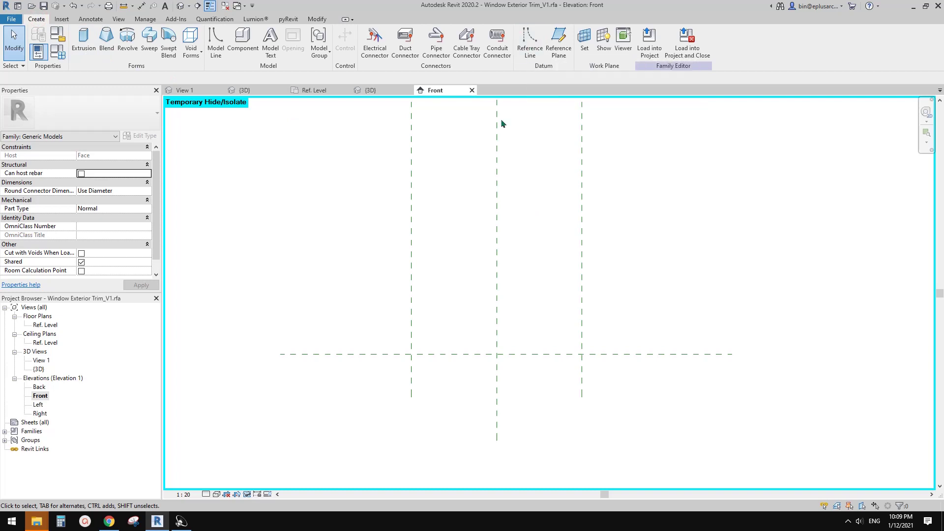
{"action": "left_click", "coordinate": [529, 46]}
{"action": "middle_click_drag", "start_coordinate": [536, 333], "coordinate": [515, 326]}
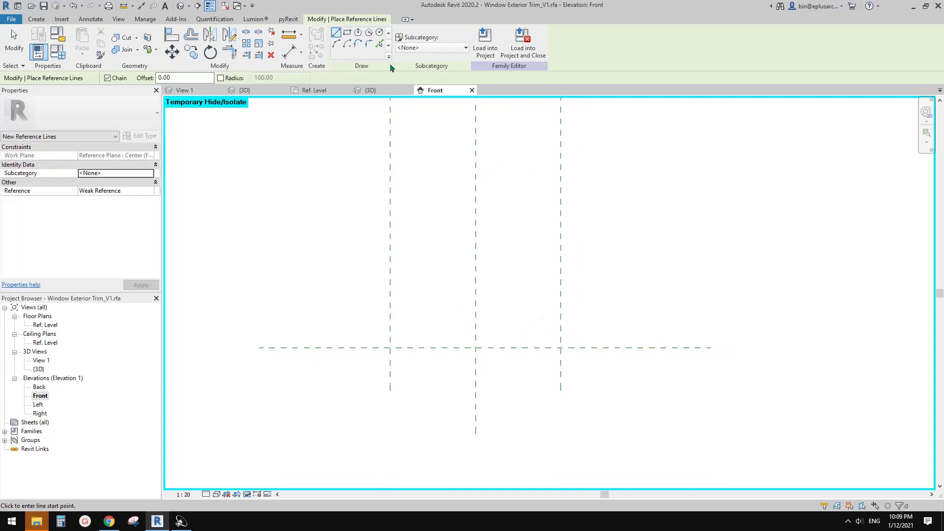
{"action": "middle_click_drag", "start_coordinate": [503, 293], "coordinate": [459, 246]}
{"action": "left_click", "coordinate": [335, 44]}
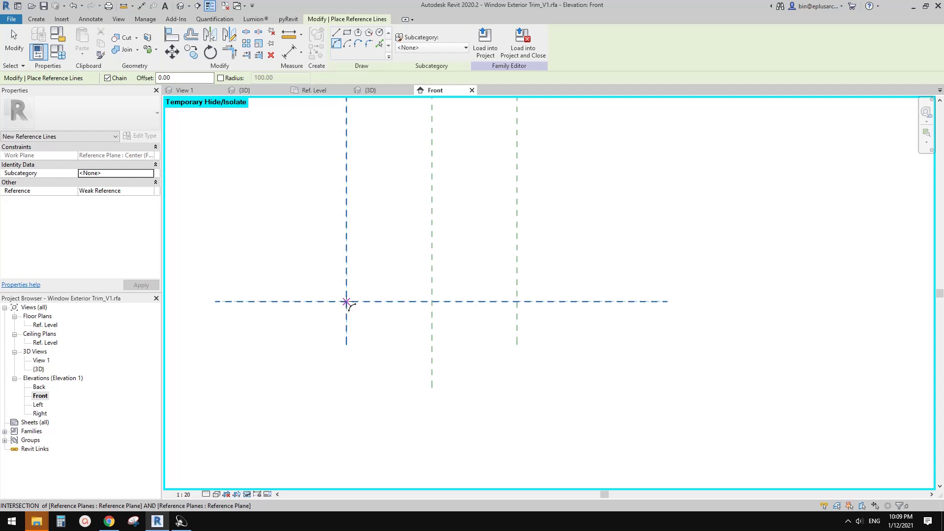
{"action": "left_click", "coordinate": [346, 302]}
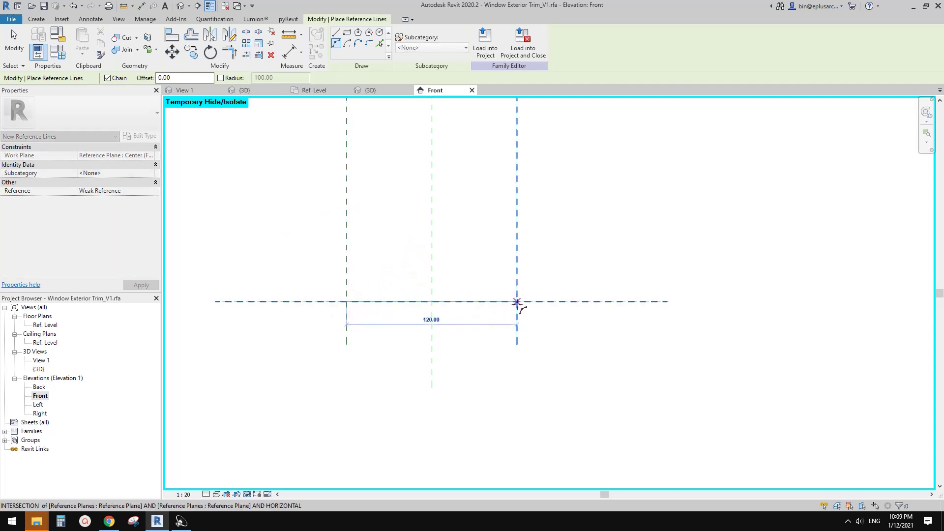
{"action": "left_click", "coordinate": [517, 301]}
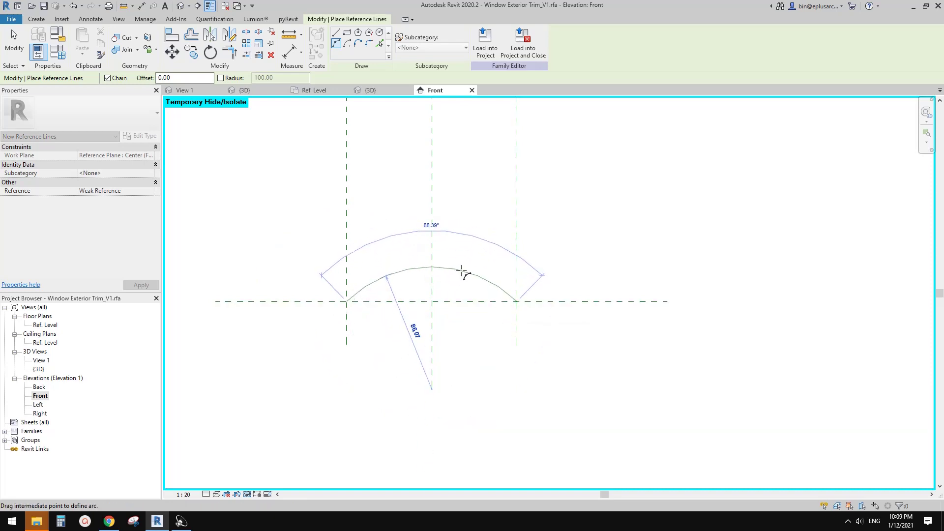
{"action": "left_click", "coordinate": [462, 274]}
{"action": "middle_click_drag", "start_coordinate": [487, 307], "coordinate": [515, 314]}
{"action": "key", "text": "Escape"}
{"action": "key", "text": "Escape"}
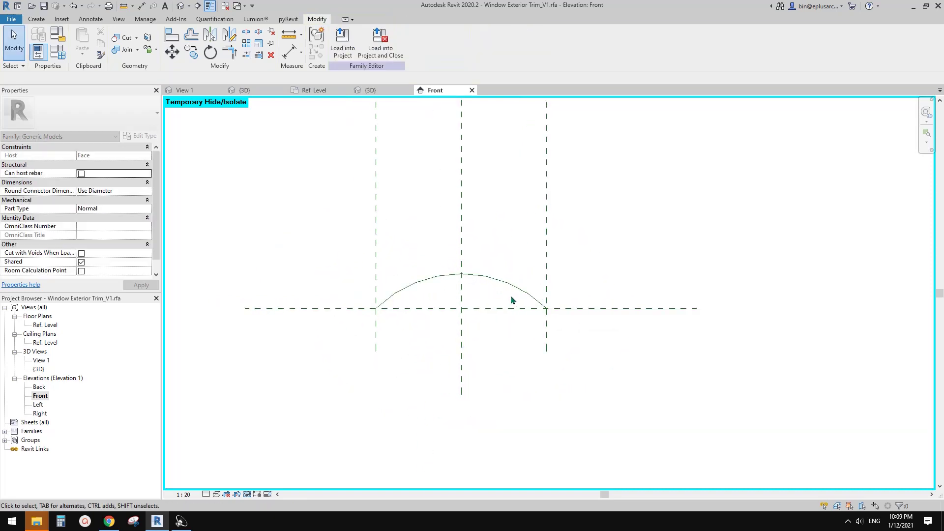
Step: Turn on the visible center mark for the reference line arc
{"action": "left_click", "coordinate": [496, 283]}
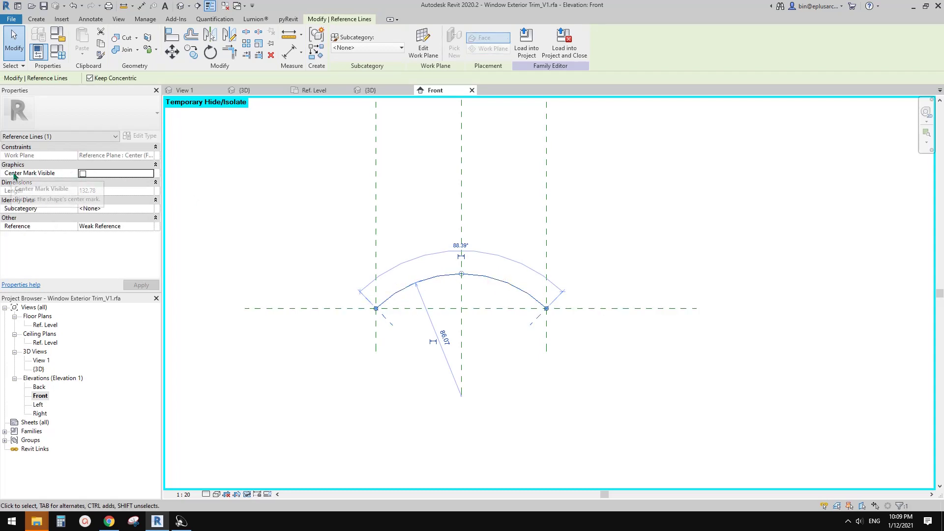
{"action": "left_click", "coordinate": [83, 174]}
{"action": "middle_click_drag", "start_coordinate": [518, 376], "coordinate": [508, 351]}
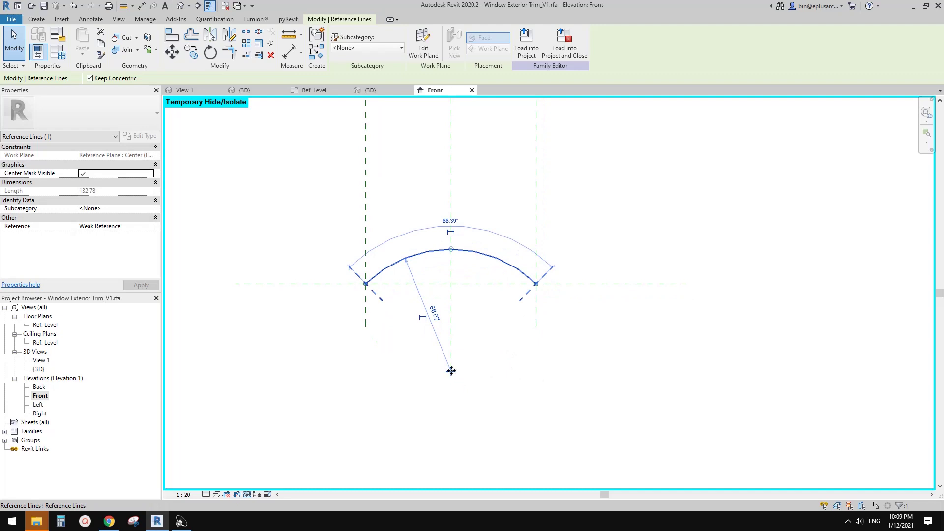
{"action": "left_click", "coordinate": [476, 366]}
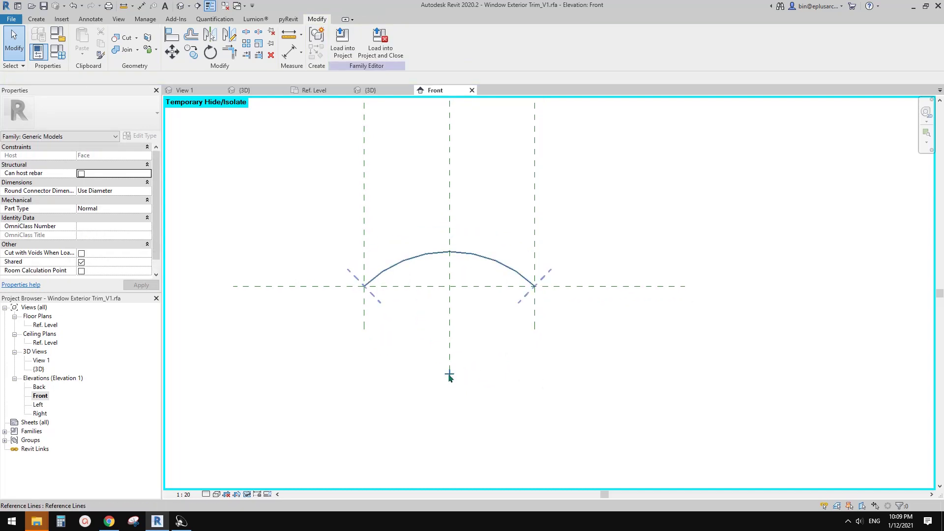
Step: Align the arc's center mark to the central vertical reference plane and lock the alignment
{"action": "key", "text": "a"}
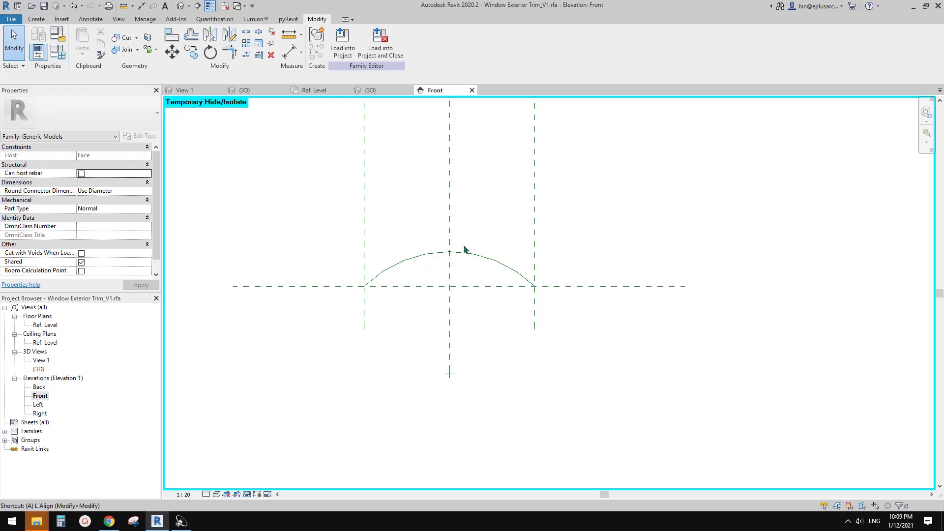
{"action": "key", "text": "l"}
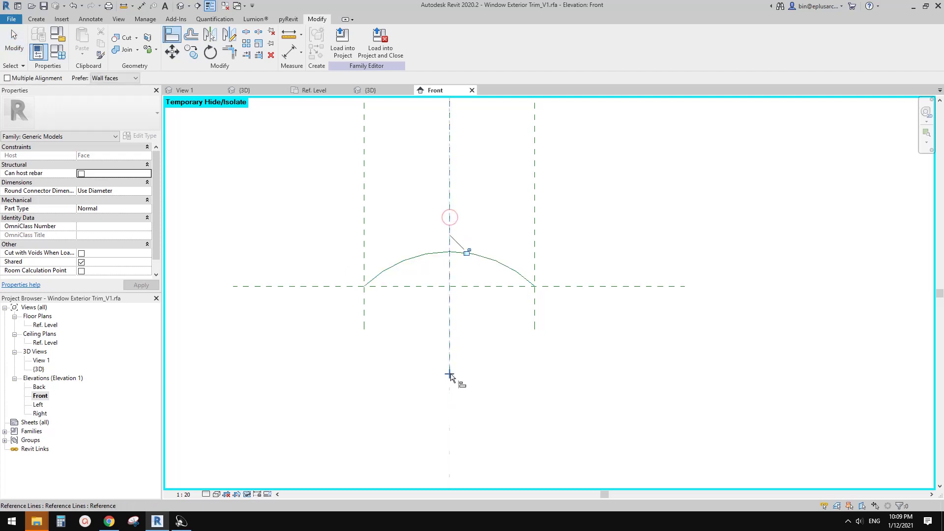
{"action": "key", "text": "Escape"}
Step: Switch to Snipping Tool, capture the arc with its reference planes and center mark, and trace the arc with the pen
{"action": "scroll", "coordinate": [502, 299], "scroll_direction": "down", "scroll_amount": 1}
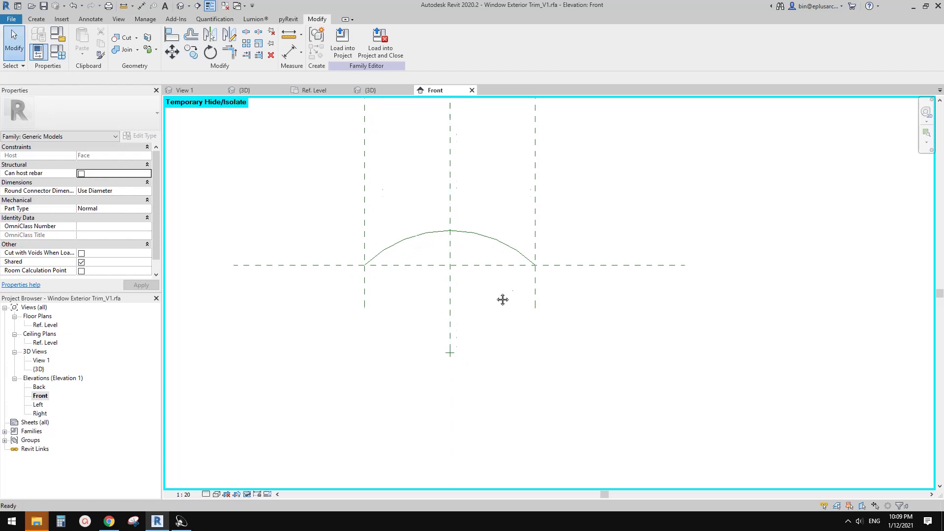
{"action": "middle_click_drag", "start_coordinate": [498, 294], "coordinate": [507, 315]}
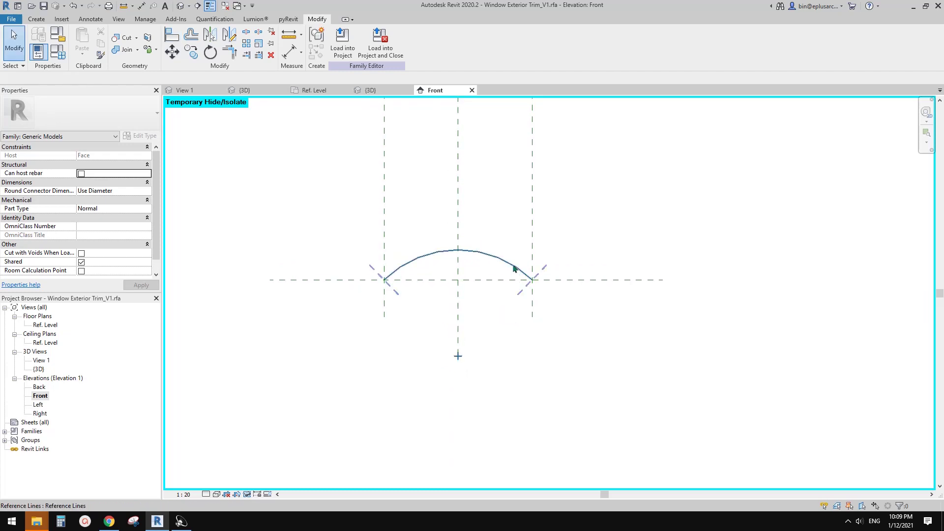
{"action": "scroll", "coordinate": [485, 309], "scroll_direction": "up", "scroll_amount": 2}
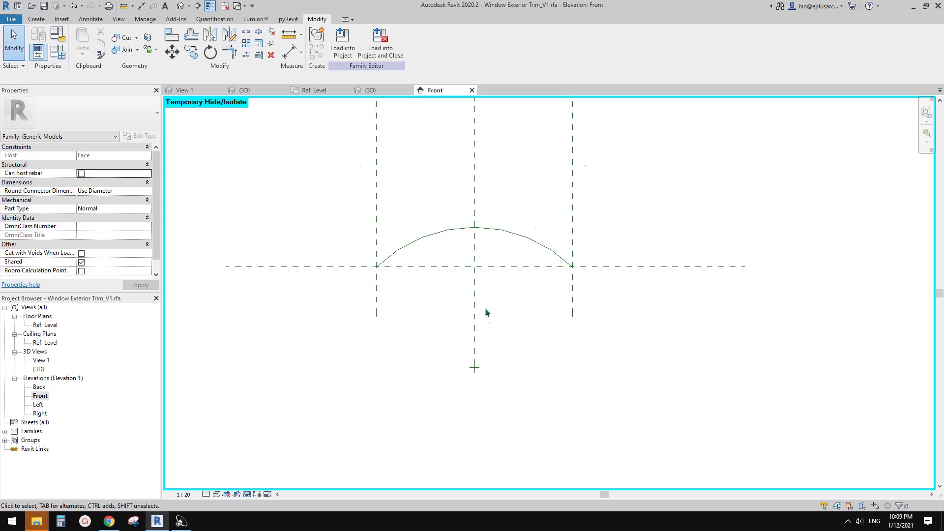
{"action": "scroll", "coordinate": [489, 316], "scroll_direction": "up", "scroll_amount": 1}
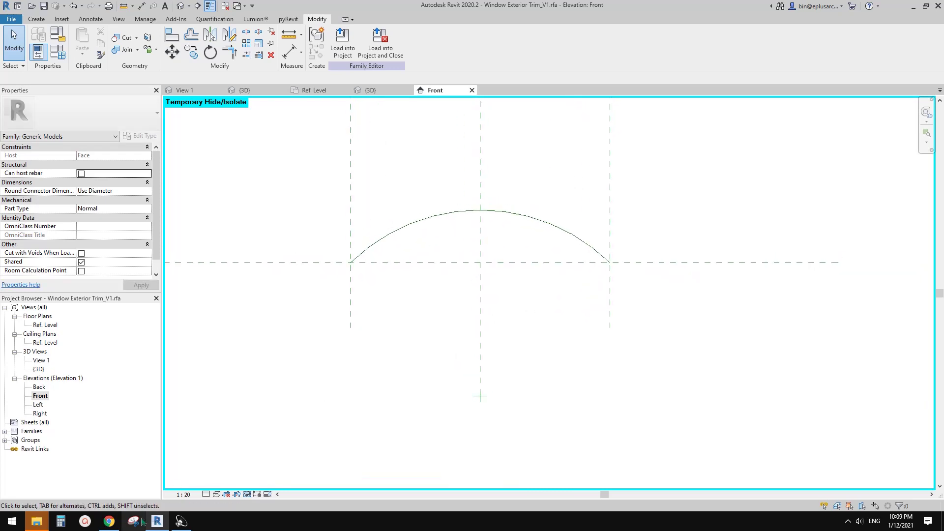
{"action": "left_click", "coordinate": [133, 521]}
{"action": "left_click", "coordinate": [23, 46]}
{"action": "left_click_drag", "start_coordinate": [250, 155], "coordinate": [742, 453]}
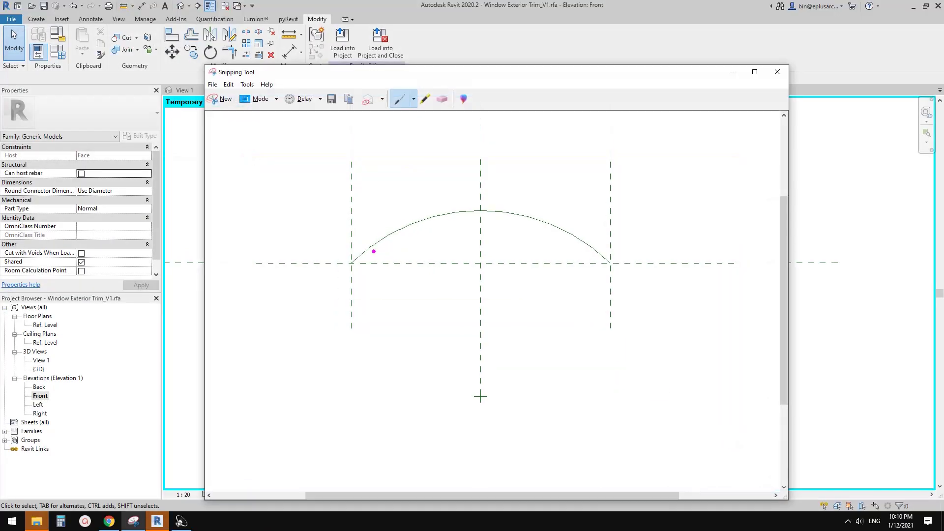
{"action": "mouse_move", "coordinate": [350, 264]}
{"action": "left_mouse_down"}
{"action": "mouse_move", "coordinate": [432, 218]}
{"action": "mouse_move", "coordinate": [518, 217]}
{"action": "mouse_move", "coordinate": [612, 266]}
{"action": "left_mouse_up"}
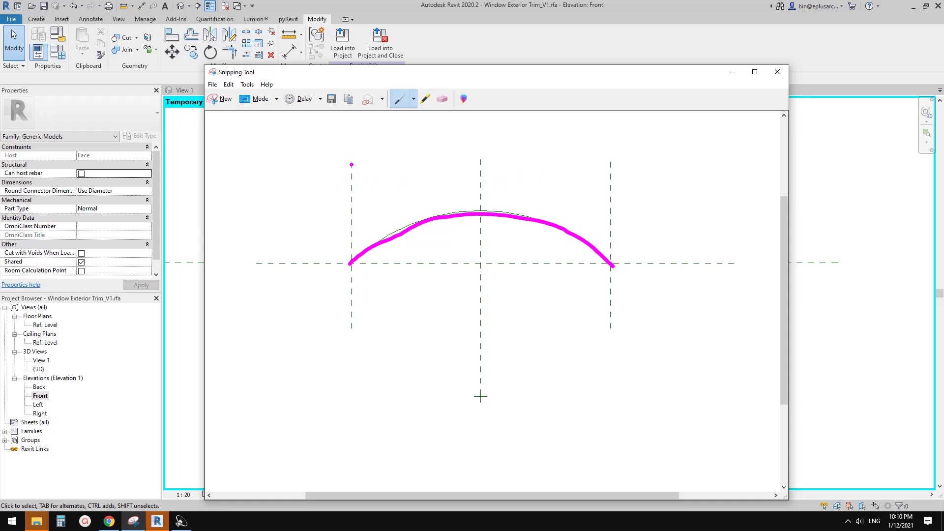
Step: Sketch a horizontal dimension line above the arc between the two outer reference planes and label it W
{"action": "left_click_drag", "start_coordinate": [335, 76], "coordinate": [380, 79]}
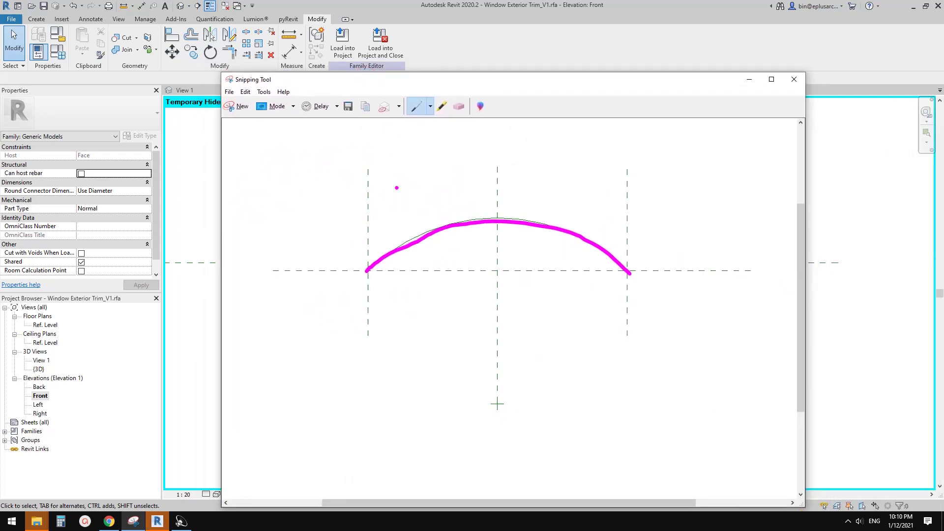
{"action": "left_click_drag", "start_coordinate": [367, 176], "coordinate": [369, 198]}
{"action": "mouse_move", "coordinate": [358, 188]}
{"action": "left_mouse_down"}
{"action": "mouse_move", "coordinate": [649, 192]}
{"action": "mouse_move", "coordinate": [632, 201]}
{"action": "left_mouse_up"}
{"action": "left_click_drag", "start_coordinate": [609, 202], "coordinate": [643, 183]}
{"action": "left_click", "coordinate": [368, 189]}
{"action": "left_click_drag", "start_coordinate": [471, 159], "coordinate": [497, 157]}
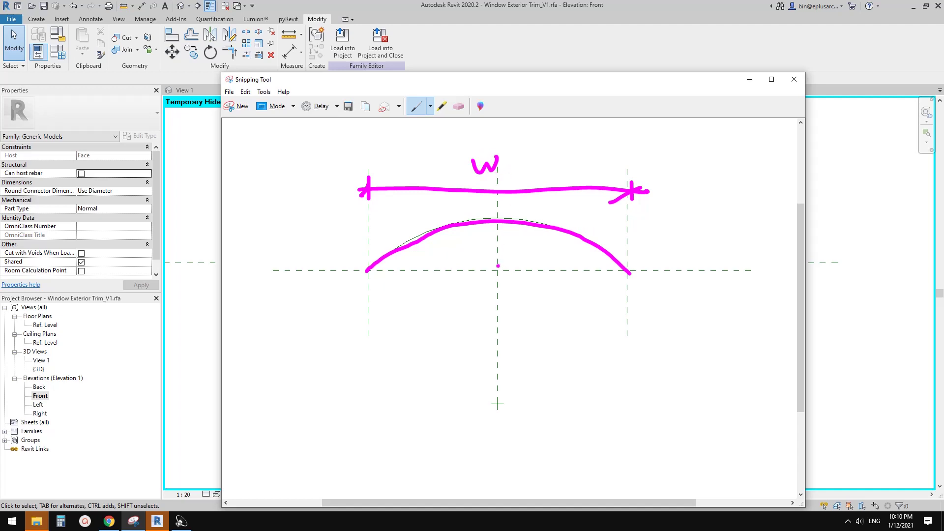
Step: Sketch a right triangle from the arc's center to its right endpoint, labelling the horizontal leg W/2 and marking the right angle
{"action": "left_click_drag", "start_coordinate": [497, 271], "coordinate": [629, 273]}
{"action": "mouse_move", "coordinate": [545, 280]}
{"action": "left_mouse_down"}
{"action": "mouse_move", "coordinate": [554, 291]}
{"action": "mouse_move", "coordinate": [563, 284]}
{"action": "mouse_move", "coordinate": [548, 308]}
{"action": "mouse_move", "coordinate": [580, 307]}
{"action": "left_mouse_up"}
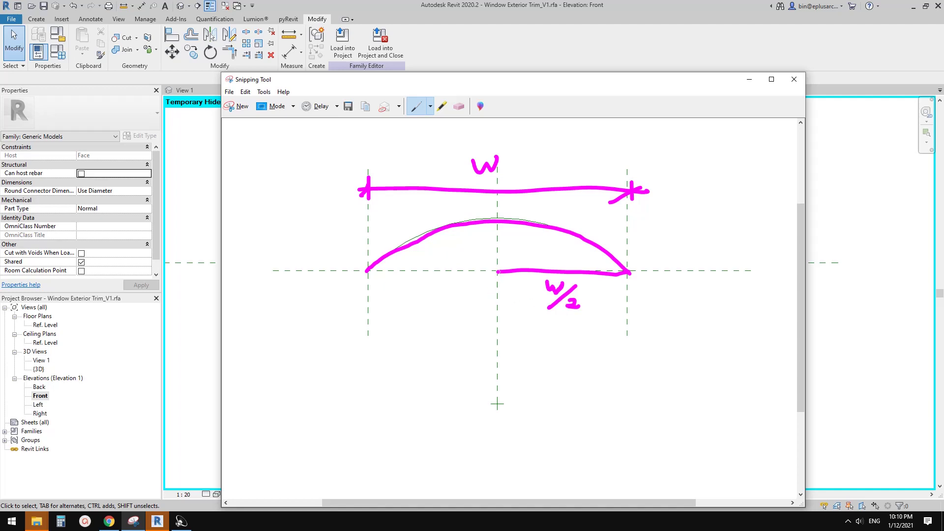
{"action": "mouse_move", "coordinate": [496, 281]}
{"action": "left_mouse_down"}
{"action": "mouse_move", "coordinate": [496, 405]}
{"action": "mouse_move", "coordinate": [629, 273]}
{"action": "left_mouse_up"}
{"action": "left_click_drag", "start_coordinate": [509, 274], "coordinate": [497, 288]}
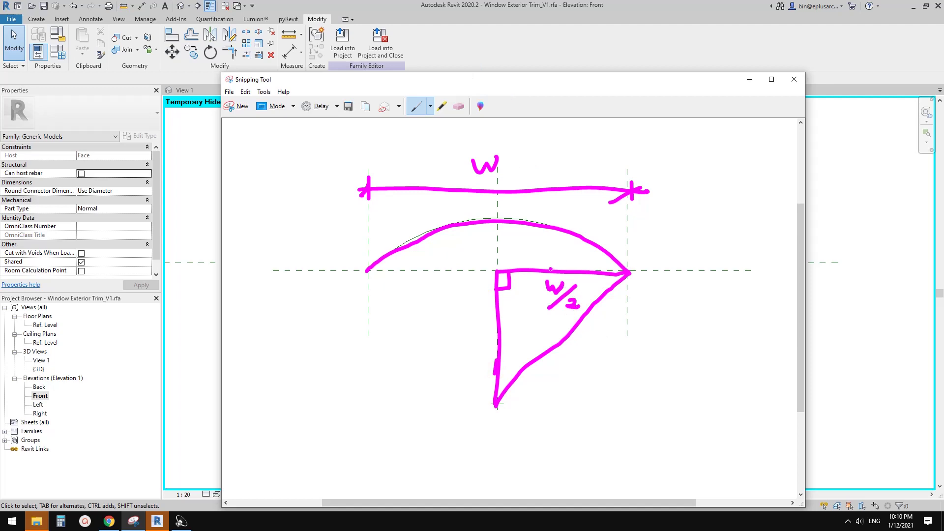
Step: Erase the W/2 label inside the triangle and rewrite it above the horizontal leg
{"action": "left_click", "coordinate": [460, 109]}
{"action": "mouse_move", "coordinate": [549, 284]}
{"action": "left_mouse_down"}
{"action": "mouse_move", "coordinate": [559, 293]}
{"action": "mouse_move", "coordinate": [547, 288]}
{"action": "left_mouse_up"}
{"action": "left_click", "coordinate": [416, 106]}
{"action": "mouse_move", "coordinate": [526, 248]}
{"action": "left_mouse_down"}
{"action": "mouse_move", "coordinate": [540, 260]}
{"action": "mouse_move", "coordinate": [556, 249]}
{"action": "mouse_move", "coordinate": [567, 266]}
{"action": "left_mouse_up"}
{"action": "left_click", "coordinate": [553, 264]}
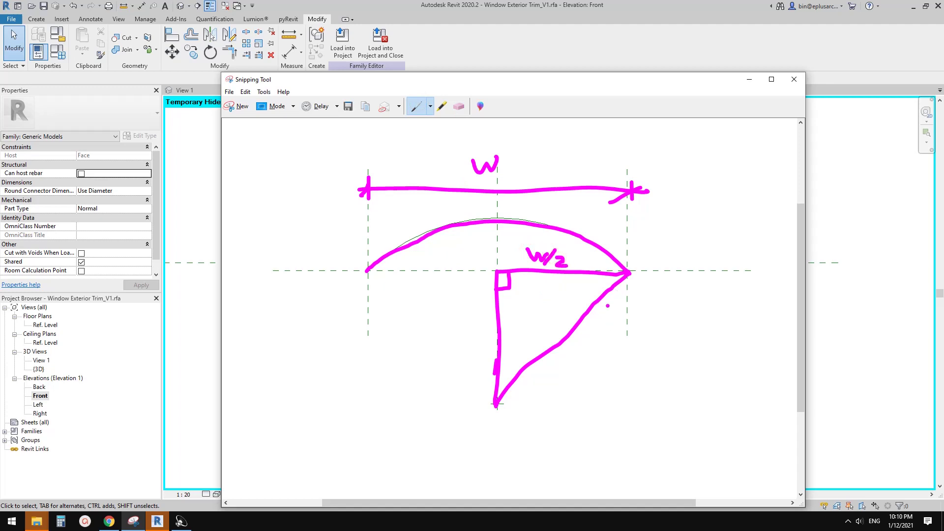
Step: Label the triangle's hypotenuse R and sketch a vertical dimension line with end ticks beside its vertical leg
{"action": "left_click_drag", "start_coordinate": [574, 341], "coordinate": [574, 360]}
{"action": "mouse_move", "coordinate": [574, 342]}
{"action": "left_mouse_down"}
{"action": "mouse_move", "coordinate": [585, 343]}
{"action": "mouse_move", "coordinate": [587, 360]}
{"action": "left_mouse_up"}
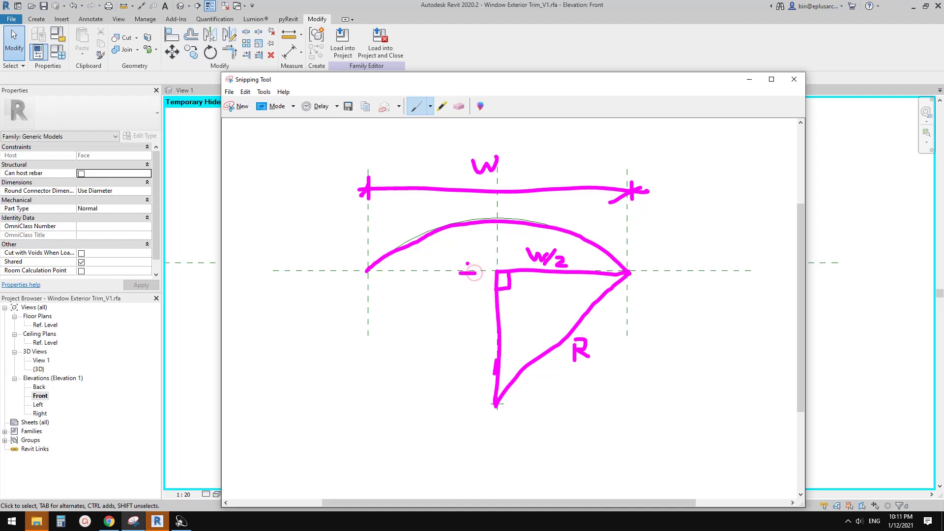
{"action": "mouse_move", "coordinate": [468, 261]}
{"action": "left_mouse_down"}
{"action": "mouse_move", "coordinate": [475, 408]}
{"action": "mouse_move", "coordinate": [484, 401]}
{"action": "left_mouse_up"}
{"action": "left_click", "coordinate": [460, 401]}
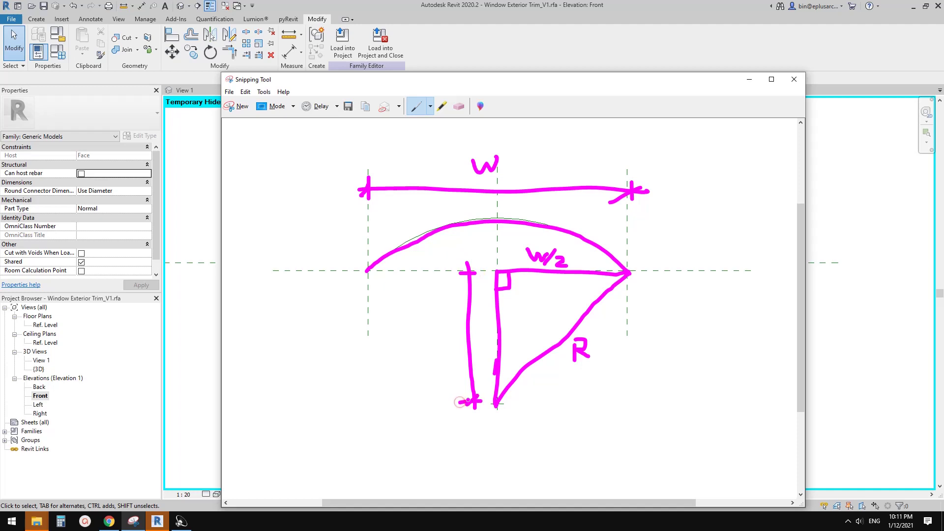
{"action": "left_click_drag", "start_coordinate": [469, 270], "coordinate": [472, 265]}
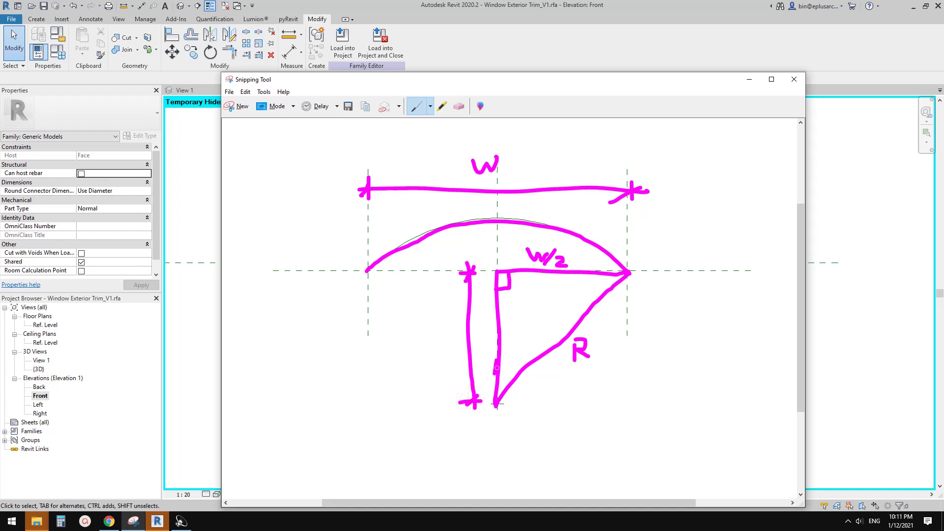
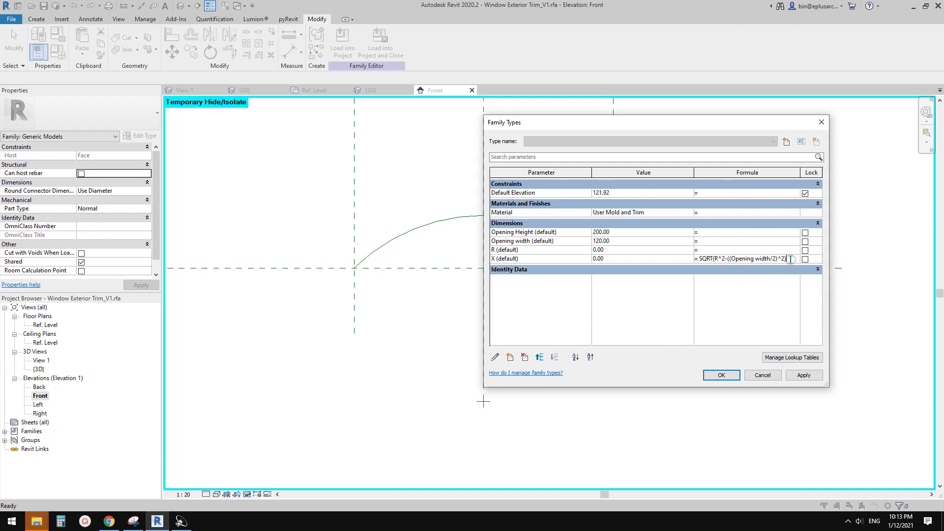
Step: Try to apply the formula SQRT(R^2-((Opening width/2)^2)) to parameter X, and clear it
{"action": "left_click", "coordinate": [765, 303]}
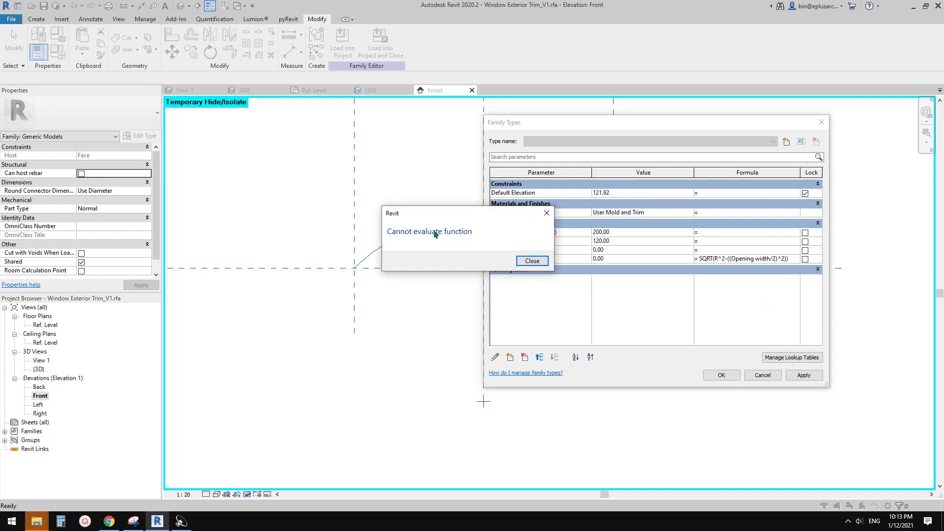
{"action": "left_click_drag", "start_coordinate": [457, 221], "coordinate": [585, 290]}
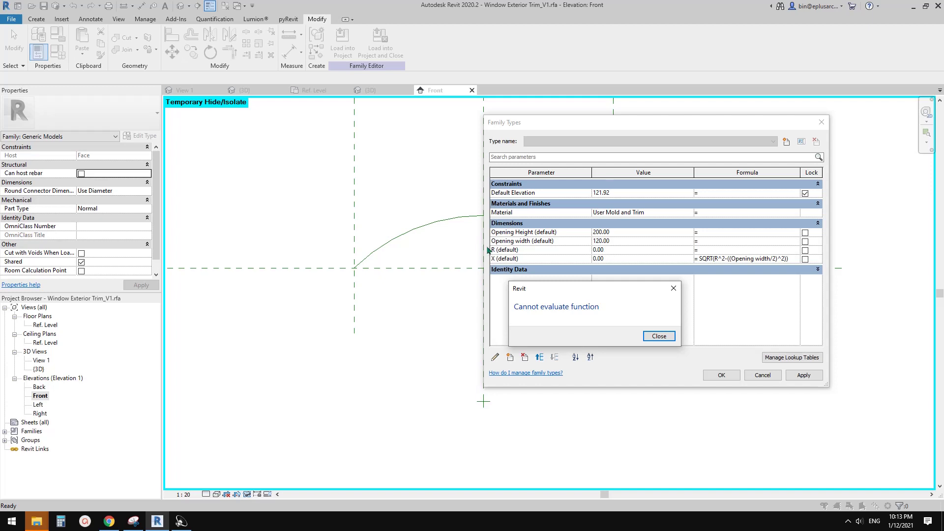
{"action": "left_click", "coordinate": [659, 336]}
{"action": "left_click_drag", "start_coordinate": [790, 259], "coordinate": [680, 263]}
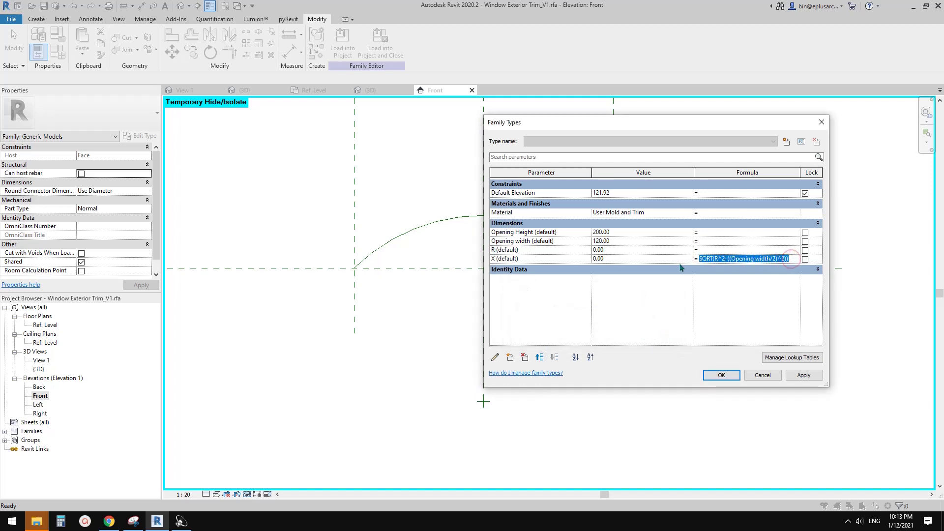
{"action": "key", "text": "Delete"}
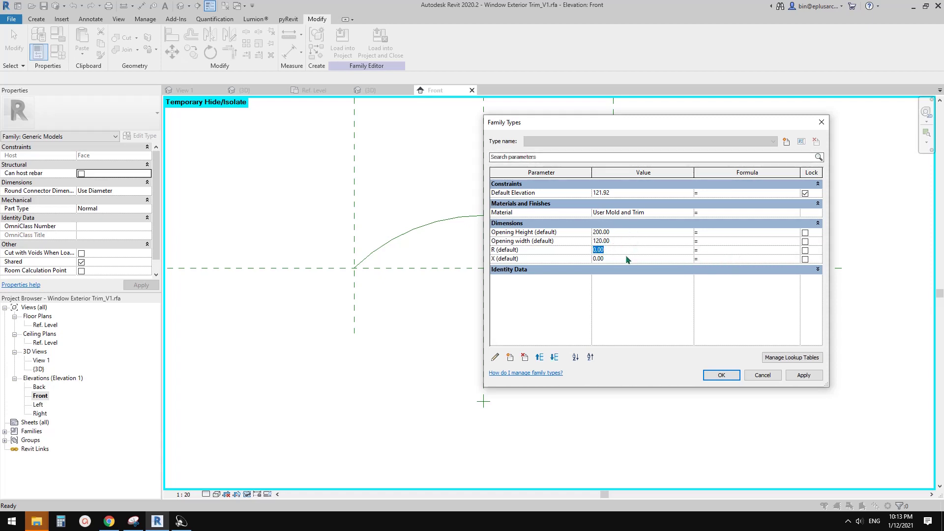
Step: Set parameter R to 200 and X's formula to sqrt(R ^ 2 - ((Opening width / 2) ^ 2)), and accept the family types
{"action": "left_click", "coordinate": [713, 259]}
{"action": "type", "text": "sqrt(R ^ 2 - ((Opening width / 2) ^ 2))"}
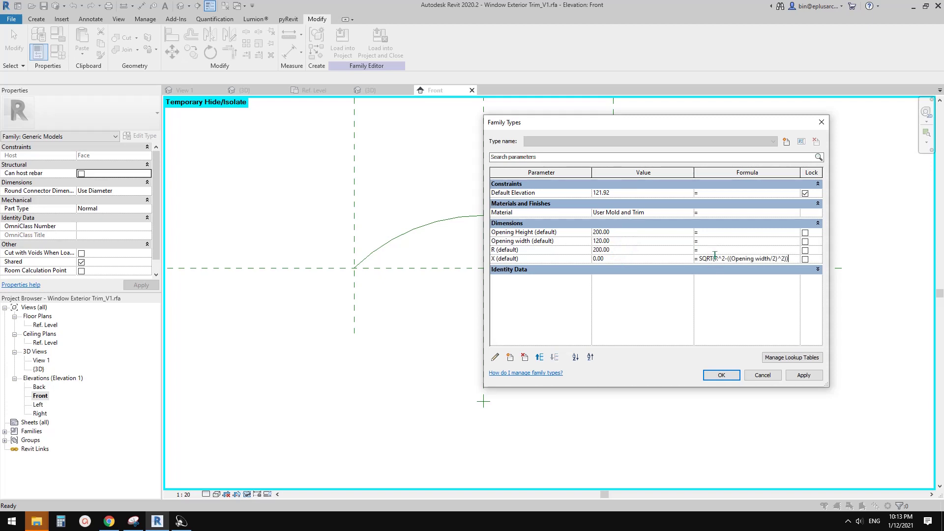
{"action": "left_click", "coordinate": [717, 251]}
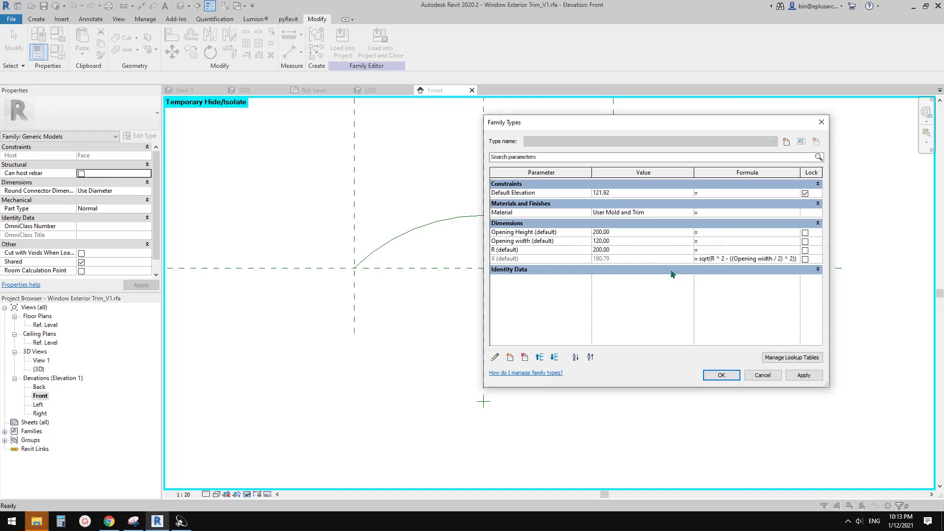
{"action": "left_click", "coordinate": [721, 375]}
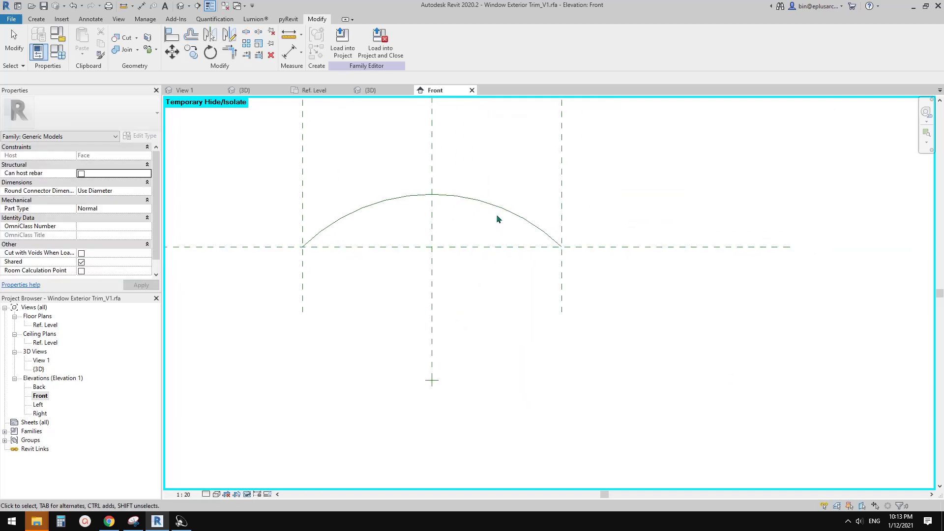
Step: Convert the arc's temporary radius dimension to a permanent one and label it with parameter R
{"action": "scroll", "coordinate": [496, 221], "scroll_direction": "up", "scroll_amount": 1}
{"action": "left_click", "coordinate": [491, 214]}
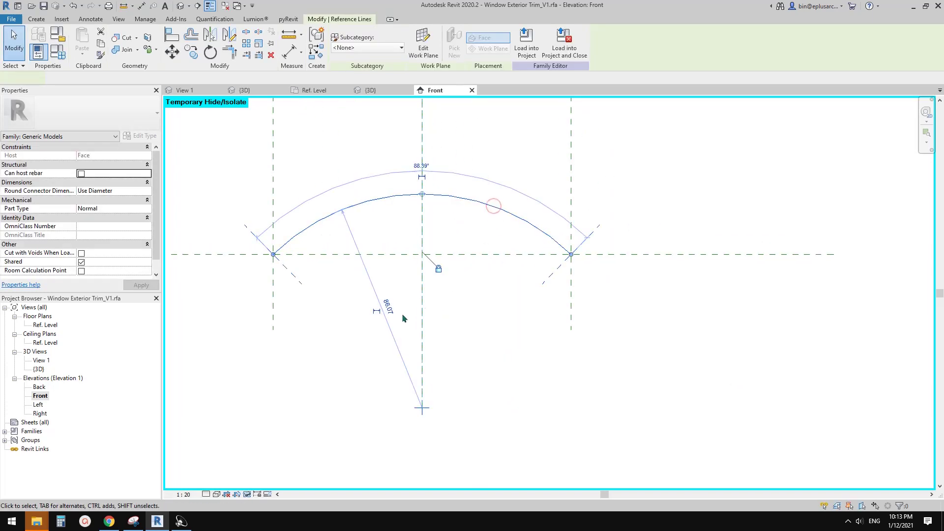
{"action": "left_click", "coordinate": [386, 307]}
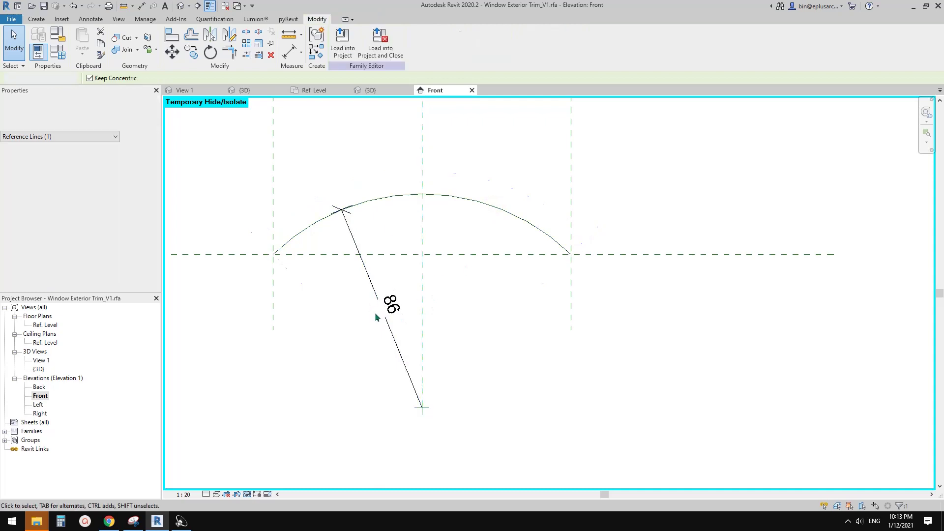
{"action": "left_click", "coordinate": [391, 39]}
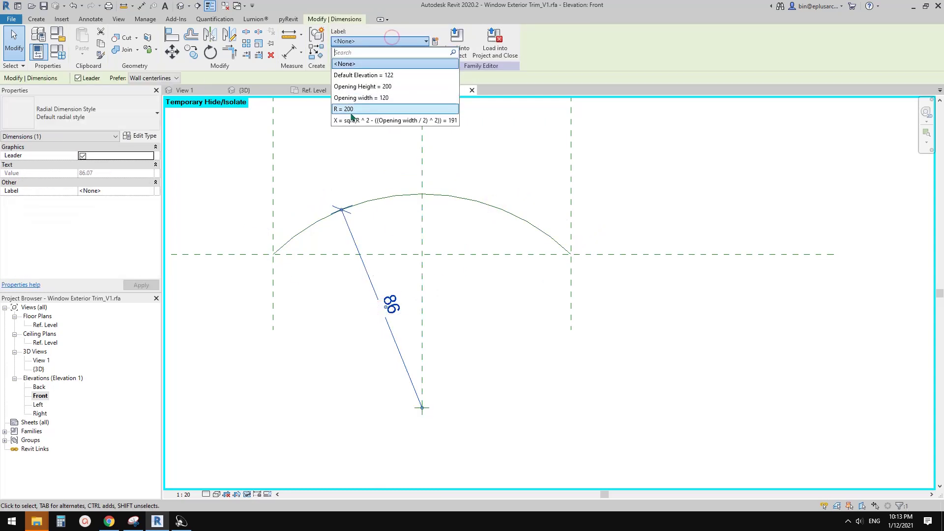
{"action": "left_click", "coordinate": [350, 108]}
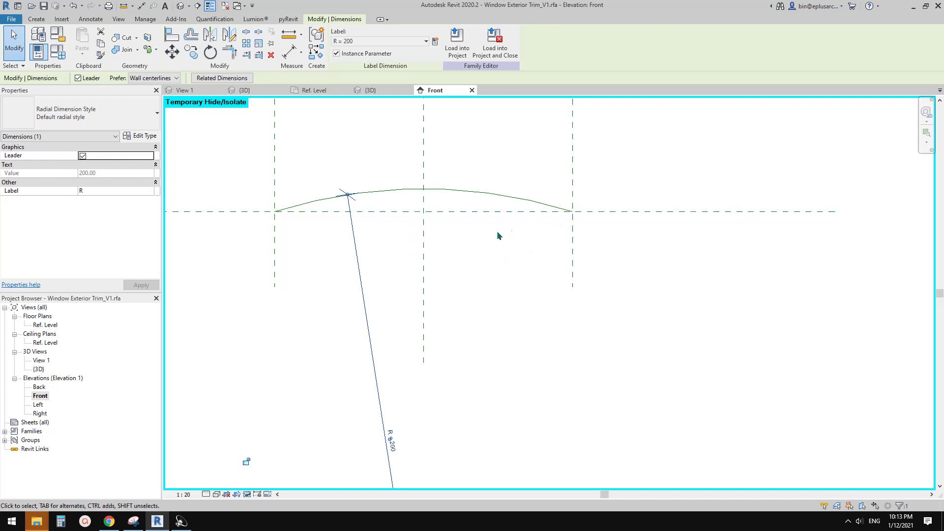
{"action": "scroll", "coordinate": [394, 276], "scroll_direction": "down", "scroll_amount": 1}
{"action": "middle_click_drag", "start_coordinate": [453, 255], "coordinate": [388, 278]}
{"action": "key", "text": "Escape"}
Step: Set parameter R to 180 in the family types and apply it to flex the arc
{"action": "left_click", "coordinate": [61, 52]}
{"action": "left_click_drag", "start_coordinate": [567, 125], "coordinate": [625, 150]}
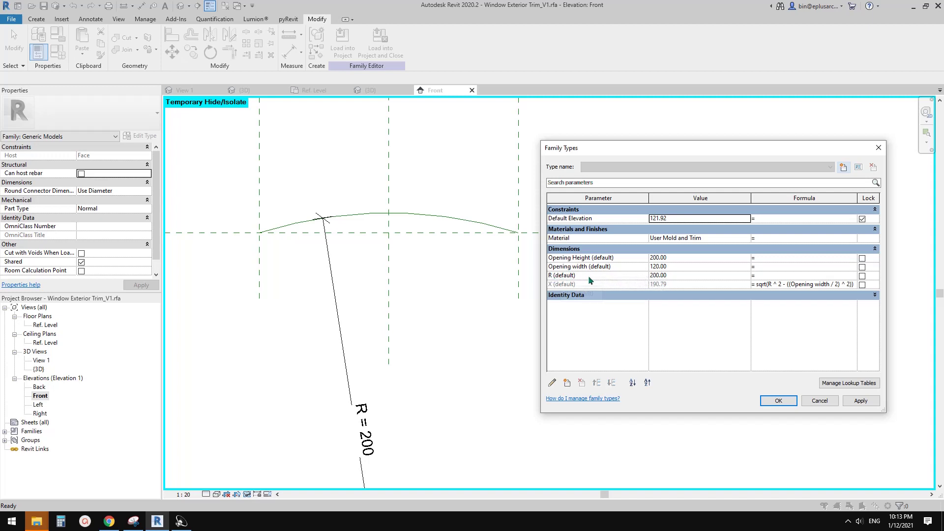
{"action": "left_click_drag", "start_coordinate": [613, 152], "coordinate": [638, 152]}
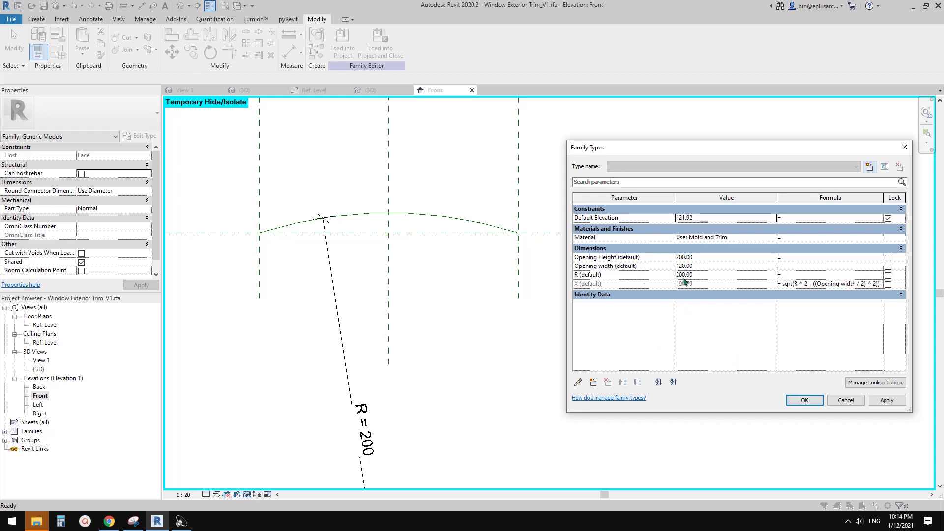
{"action": "left_click", "coordinate": [710, 275]}
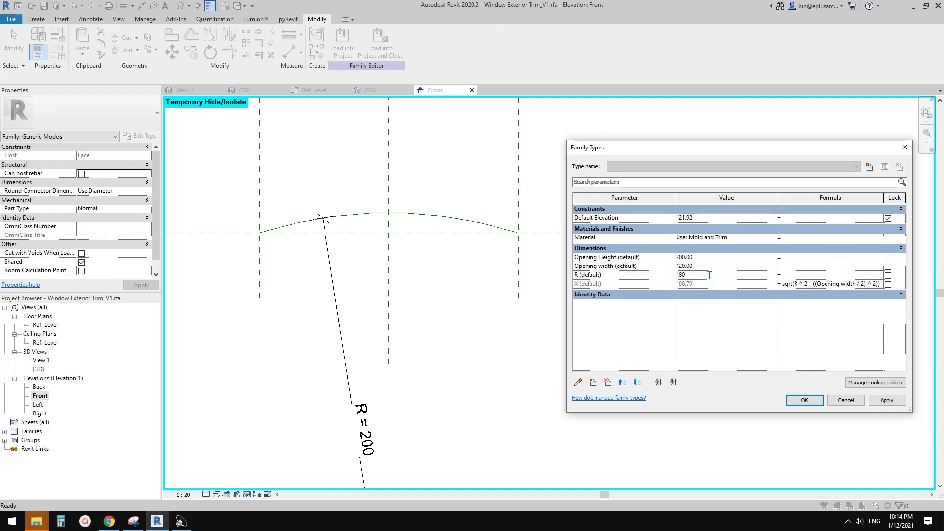
{"action": "left_click", "coordinate": [886, 400]}
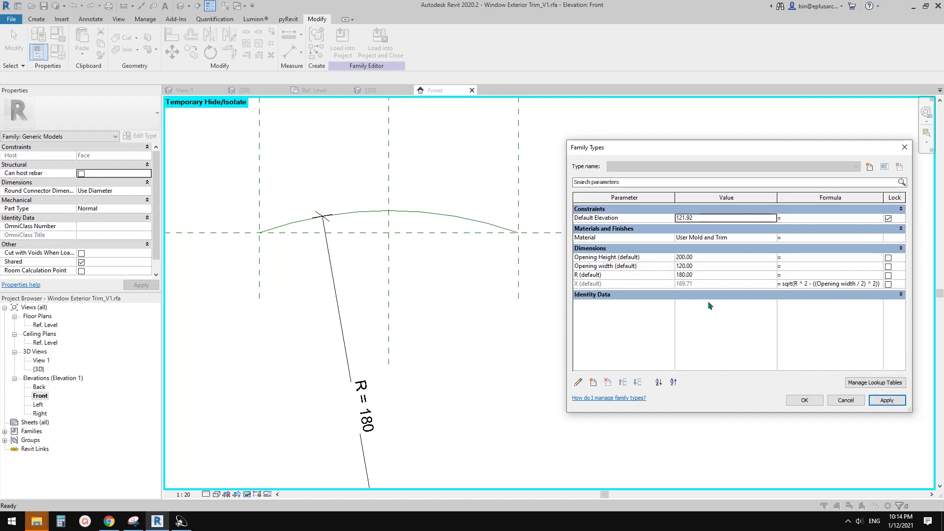
Step: Flex the arc by applying R = 150 and Opening width = 150, and accept the family types
{"action": "left_click", "coordinate": [707, 276]}
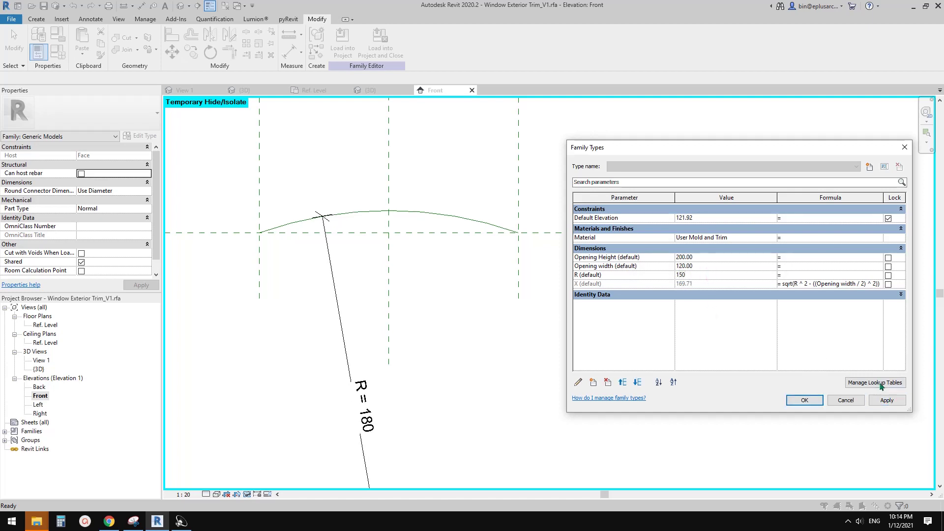
{"action": "type", "text": "150"}
{"action": "left_click", "coordinate": [886, 399]}
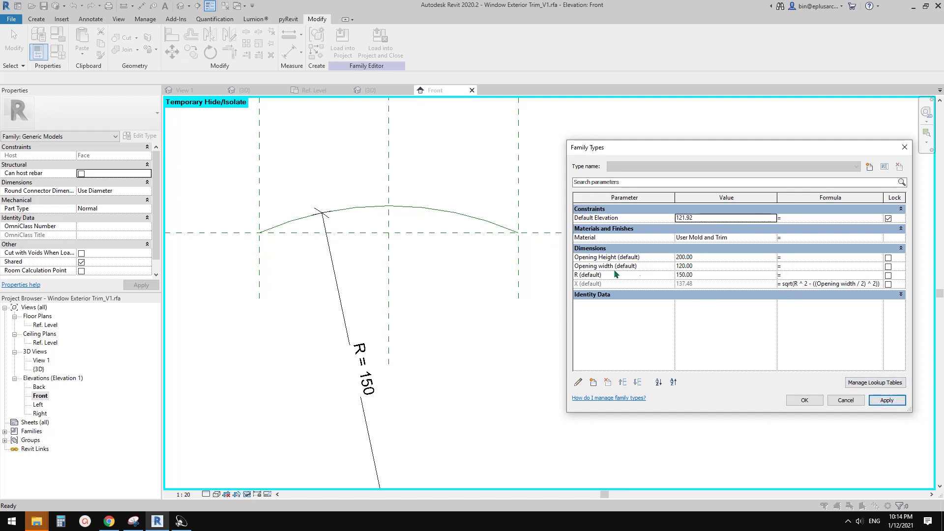
{"action": "left_click", "coordinate": [702, 266]}
{"action": "type", "text": "150"}
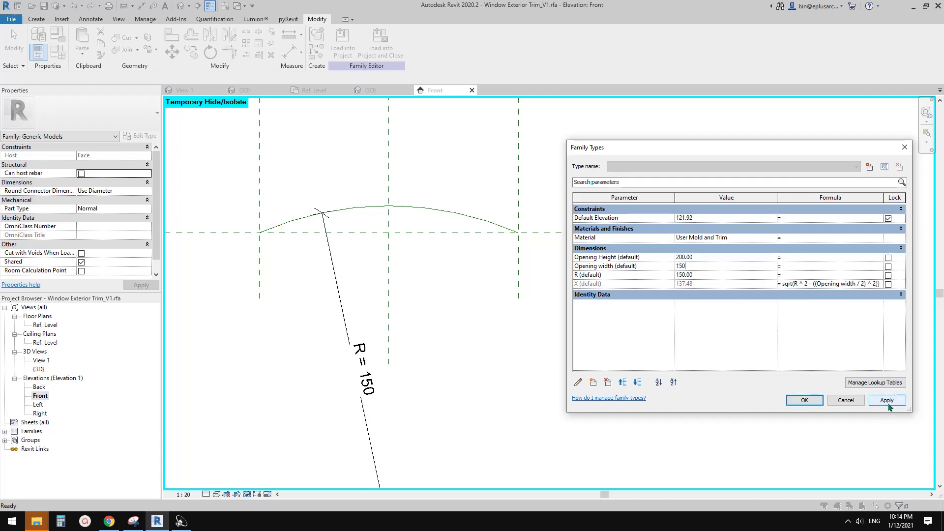
{"action": "left_click", "coordinate": [887, 401]}
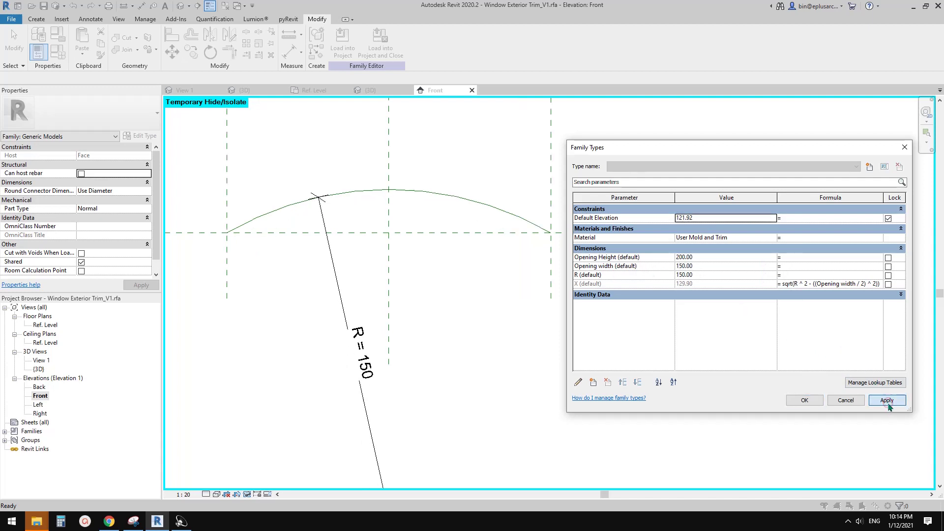
{"action": "left_click", "coordinate": [789, 399]}
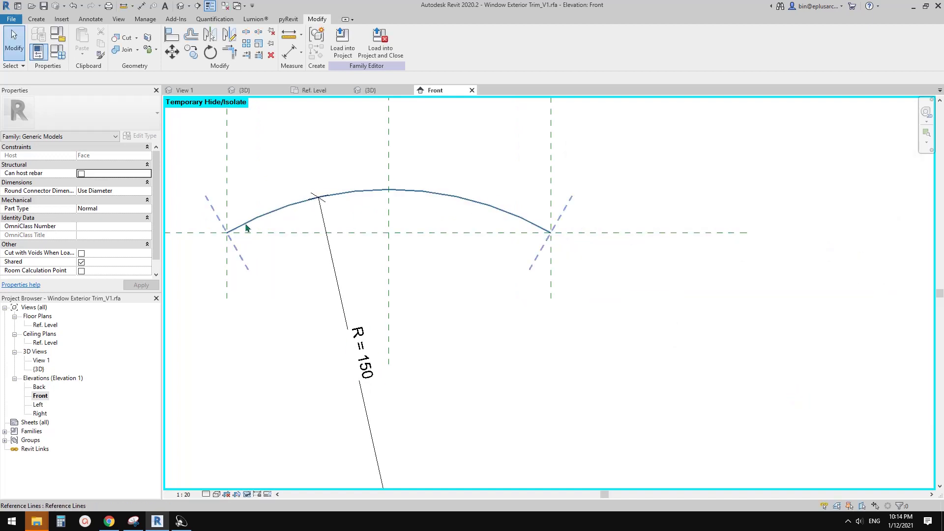
{"action": "scroll", "coordinate": [520, 232], "scroll_direction": "down", "scroll_amount": 1}
{"action": "middle_click_drag", "start_coordinate": [454, 238], "coordinate": [424, 247]}
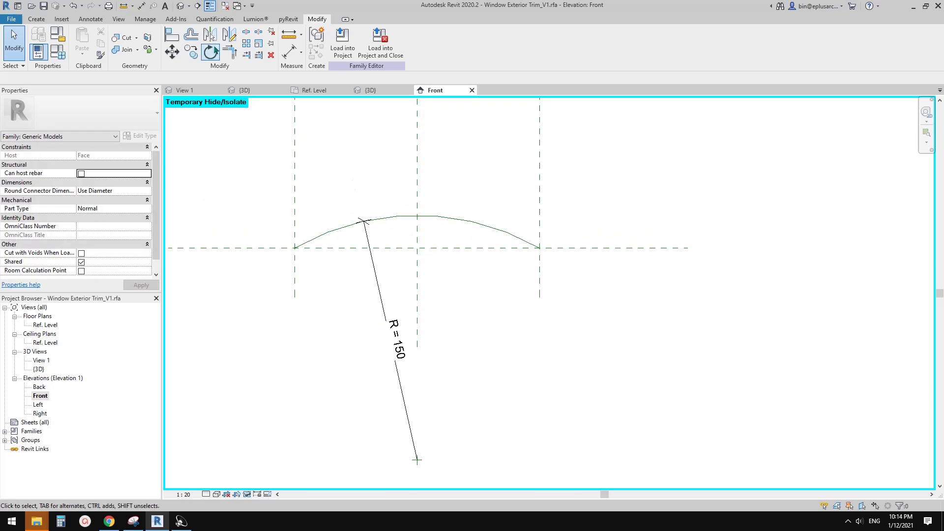
Step: In the 3D view, edit the top trim sweep to follow the reference arc as its path, and finish the sweep
{"action": "left_click", "coordinate": [181, 6]}
{"action": "middle_click_drag", "start_coordinate": [338, 130], "coordinate": [447, 139], "text": "shift"}
{"action": "scroll", "coordinate": [437, 173], "scroll_direction": "up", "scroll_amount": 3}
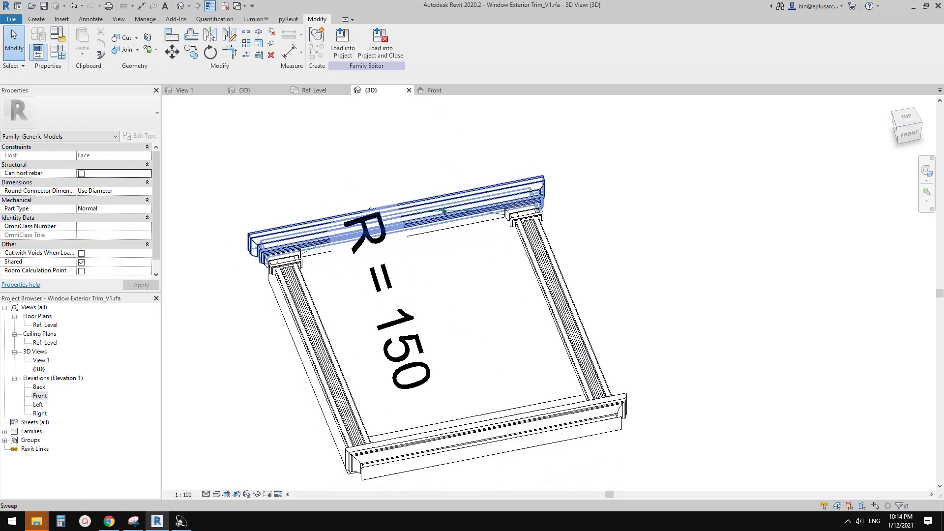
{"action": "left_click", "coordinate": [444, 212]}
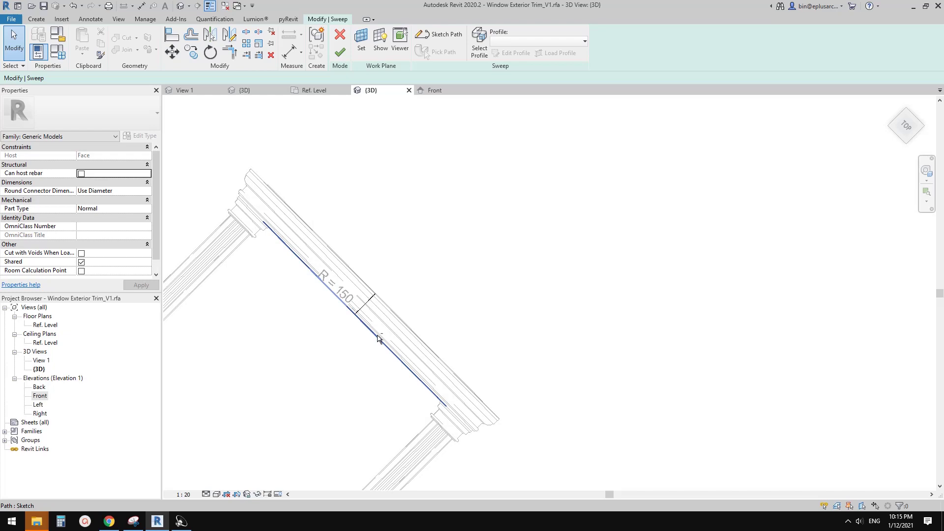
{"action": "middle_click_drag", "start_coordinate": [378, 337], "coordinate": [495, 283], "text": "shift"}
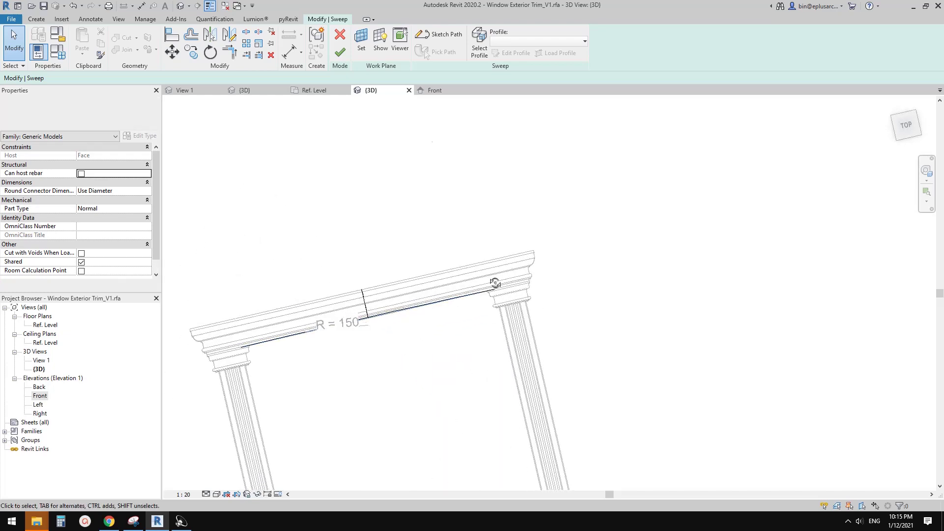
{"action": "left_click", "coordinate": [340, 53]}
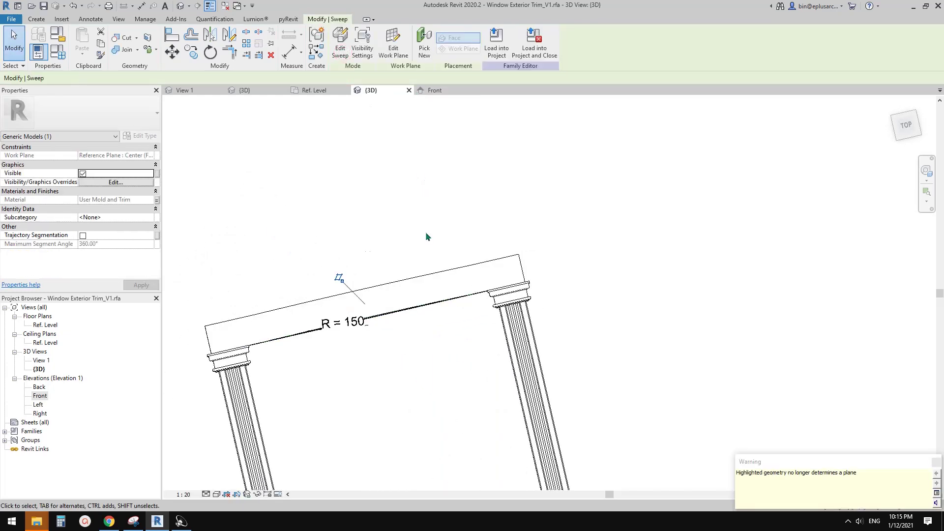
{"action": "scroll", "coordinate": [427, 237], "scroll_direction": "down", "scroll_amount": 3}
{"action": "middle_click_drag", "start_coordinate": [438, 329], "coordinate": [437, 231], "text": "shift"}
{"action": "scroll", "coordinate": [436, 226], "scroll_direction": "up", "scroll_amount": 2}
{"action": "left_click", "coordinate": [435, 224]}
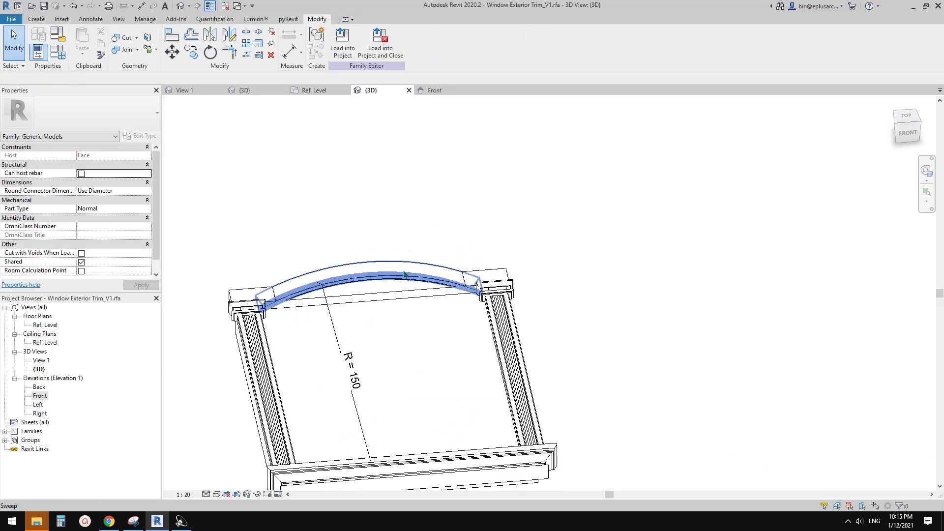
Step: Edit the arched sweep again, reorient its profile so the molding faces the front, and finish the sweep
{"action": "left_click", "coordinate": [397, 277]}
{"action": "left_click", "coordinate": [400, 269]}
{"action": "middle_click_drag", "start_coordinate": [402, 270], "coordinate": [417, 231], "text": "shift"}
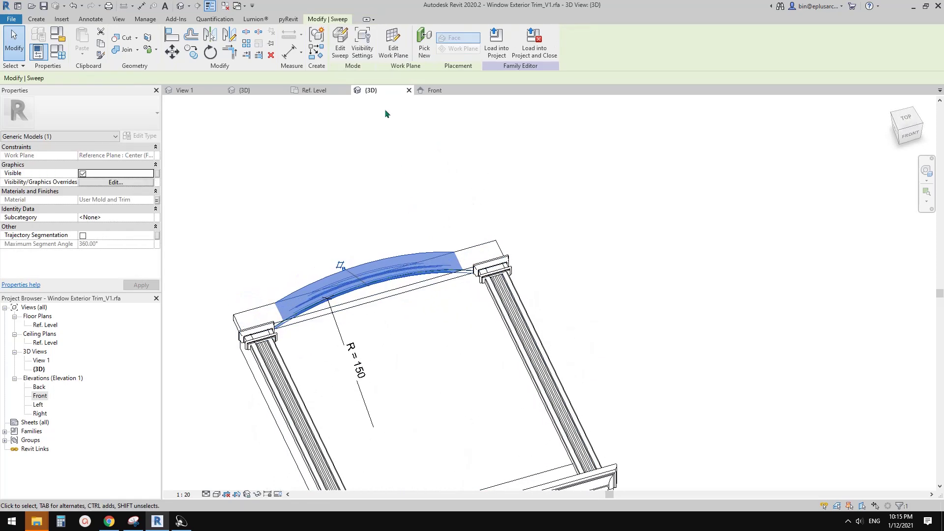
{"action": "left_click", "coordinate": [339, 42]}
{"action": "scroll", "coordinate": [374, 280], "scroll_direction": "up", "scroll_amount": 2}
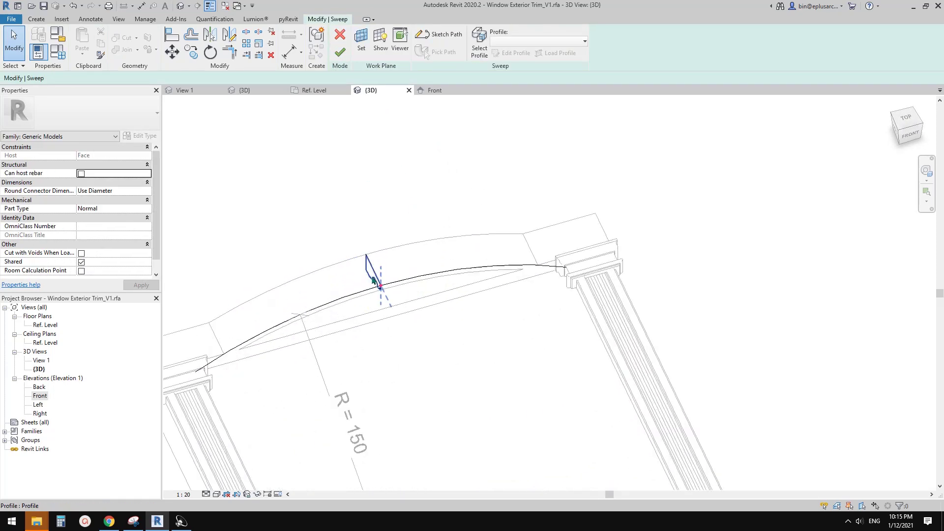
{"action": "left_click", "coordinate": [374, 280]}
{"action": "middle_click_drag", "start_coordinate": [373, 281], "coordinate": [450, 196], "text": "shift"}
{"action": "left_click", "coordinate": [340, 52]}
{"action": "left_click", "coordinate": [540, 176]}
{"action": "scroll", "coordinate": [570, 257], "scroll_direction": "down", "scroll_amount": 2}
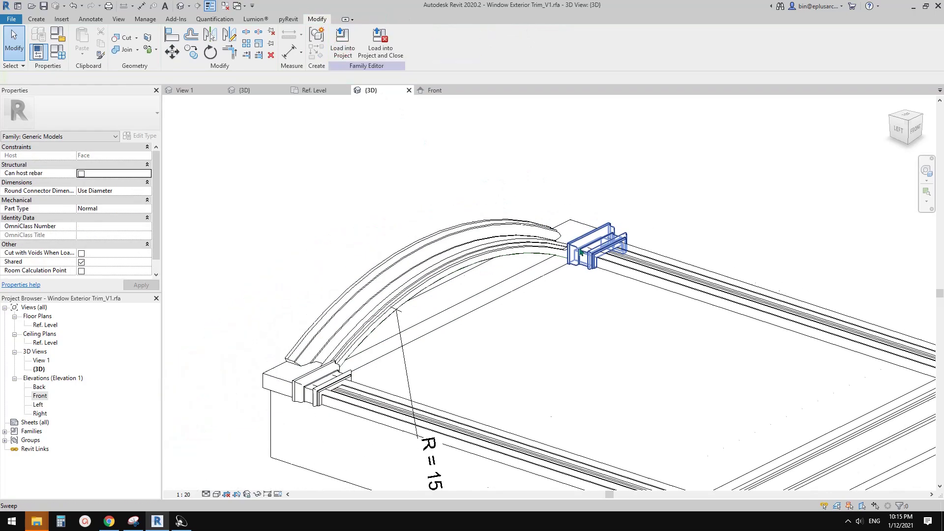
Step: Examine how the arched trim's ends meet the extrusion behind and the column capitals
{"action": "middle_click_drag", "start_coordinate": [580, 252], "coordinate": [435, 326], "text": "shift"}
{"action": "middle_click_drag", "start_coordinate": [547, 314], "coordinate": [515, 317], "text": "shift"}
{"action": "middle_click_drag", "start_coordinate": [466, 281], "coordinate": [452, 255], "text": "shift"}
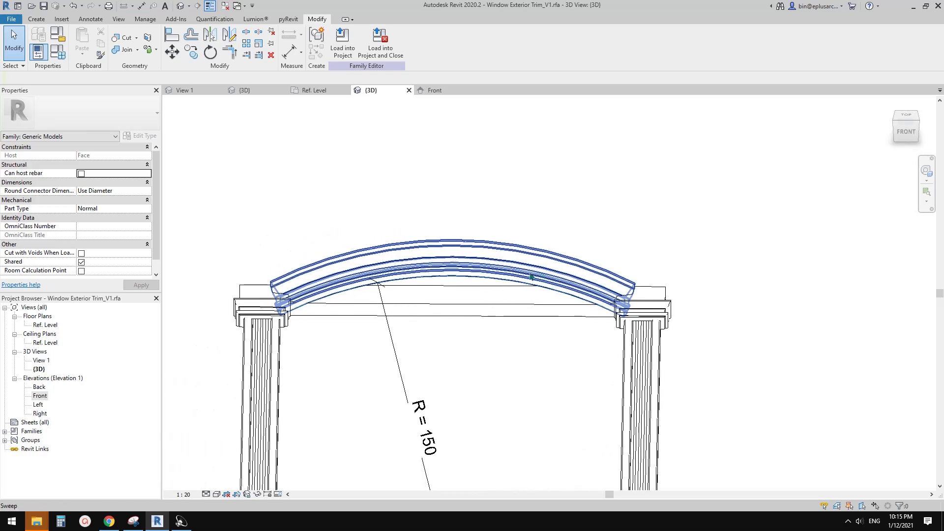
{"action": "middle_click_drag", "start_coordinate": [506, 274], "coordinate": [558, 382], "text": "shift"}
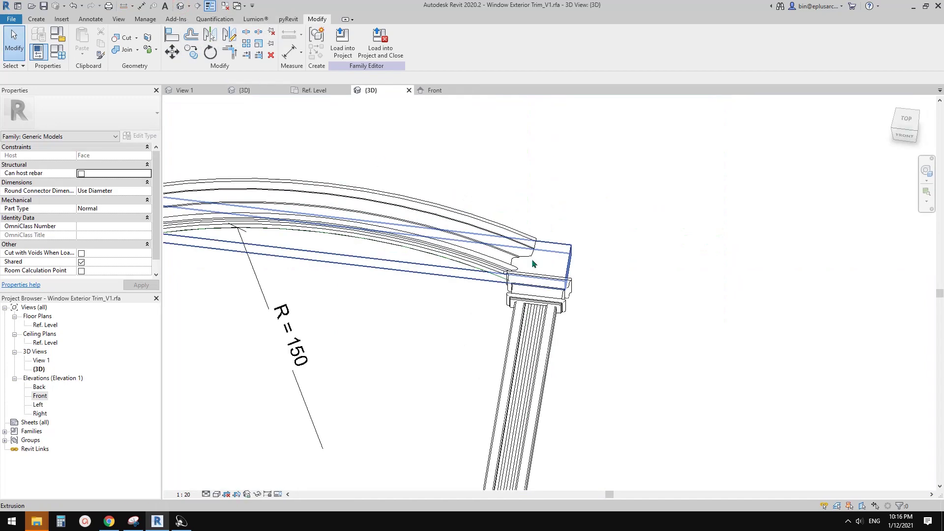
{"action": "scroll", "coordinate": [557, 299], "scroll_direction": "up", "scroll_amount": 2}
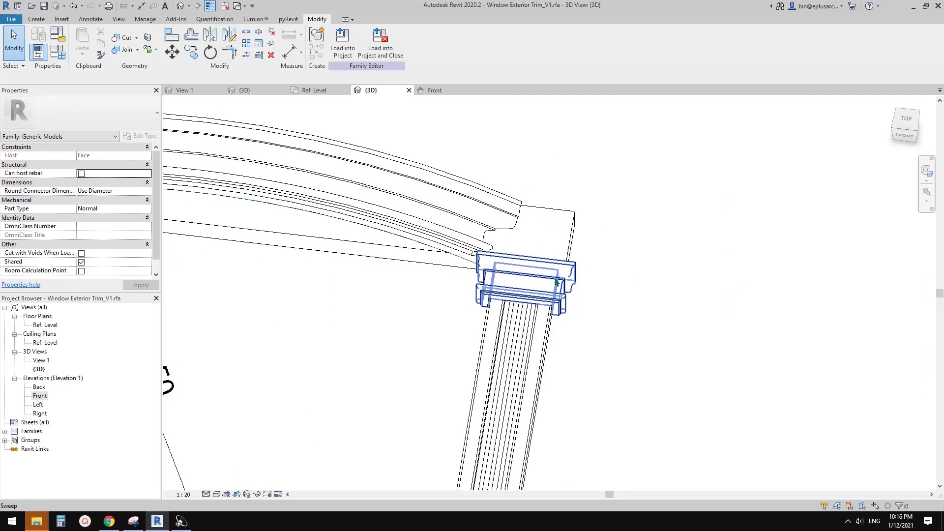
{"action": "left_click", "coordinate": [552, 250]}
{"action": "middle_click_drag", "start_coordinate": [552, 250], "coordinate": [519, 198], "text": "shift"}
{"action": "key", "text": "Escape"}
{"action": "scroll", "coordinate": [569, 236], "scroll_direction": "up", "scroll_amount": 1}
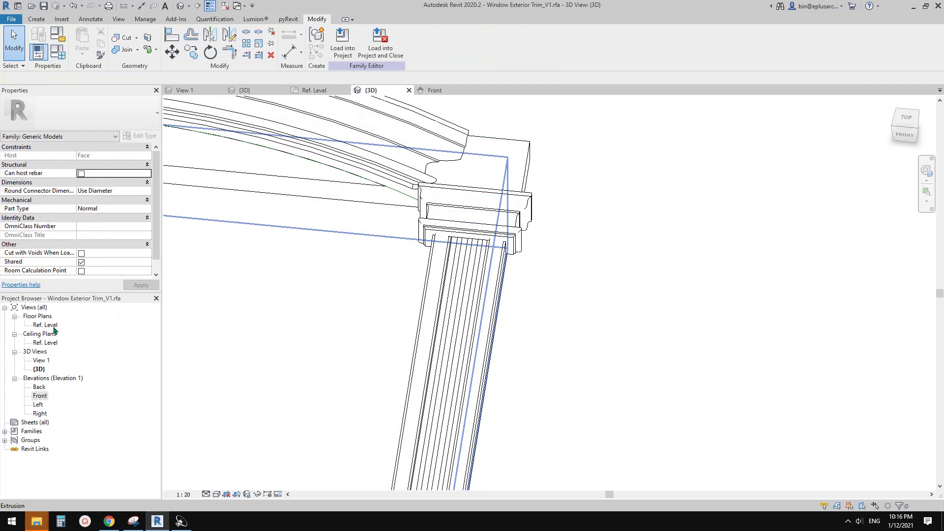
Step: In the Ref. Level plan, dimension from the right column's outer edge to the opening's right reference plane
{"action": "double_click", "coordinate": [45, 324]}
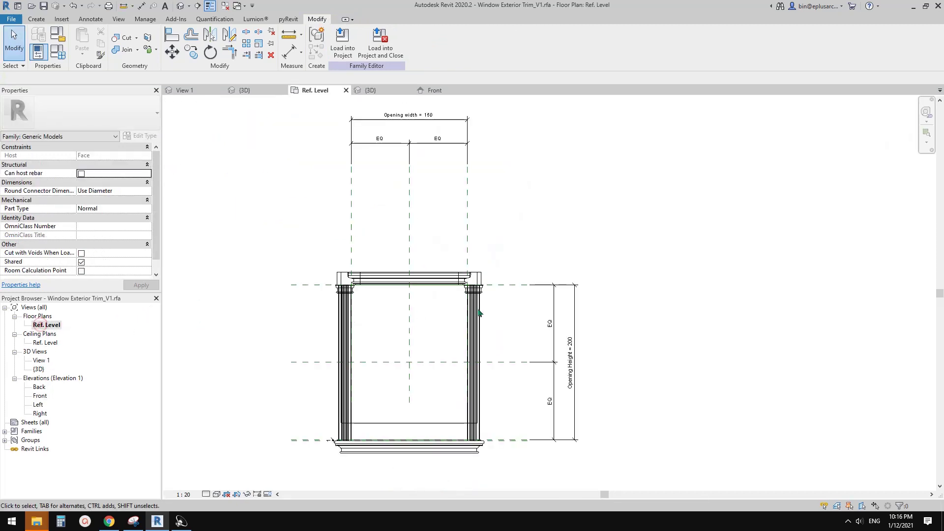
{"action": "scroll", "coordinate": [483, 295], "scroll_direction": "up", "scroll_amount": 5}
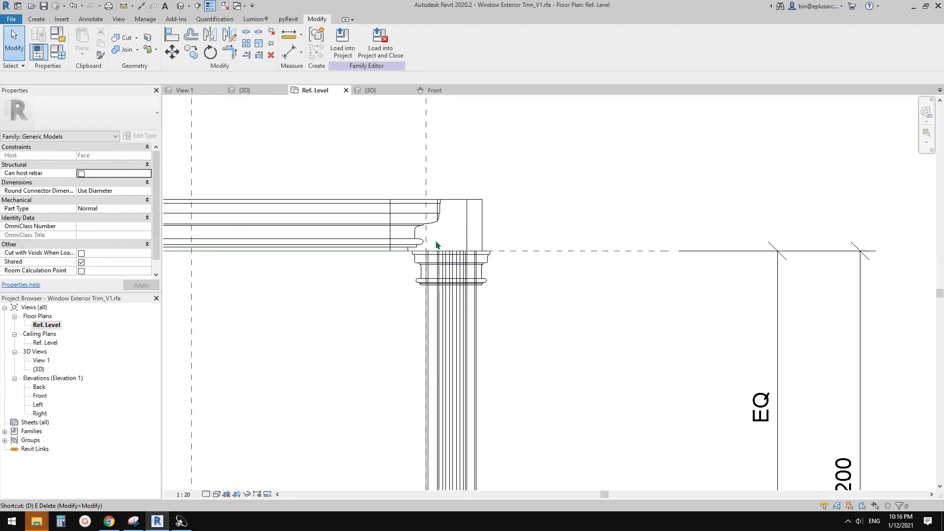
{"action": "key", "text": "d"}
{"action": "key", "text": "i"}
{"action": "scroll", "coordinate": [476, 314], "scroll_direction": "up", "scroll_amount": 2}
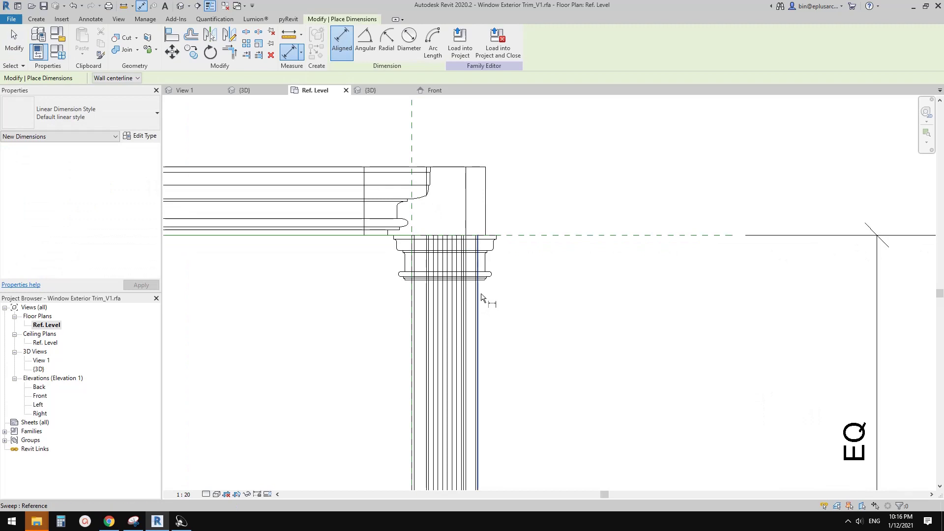
{"action": "left_click", "coordinate": [479, 297]}
{"action": "left_click", "coordinate": [411, 296]}
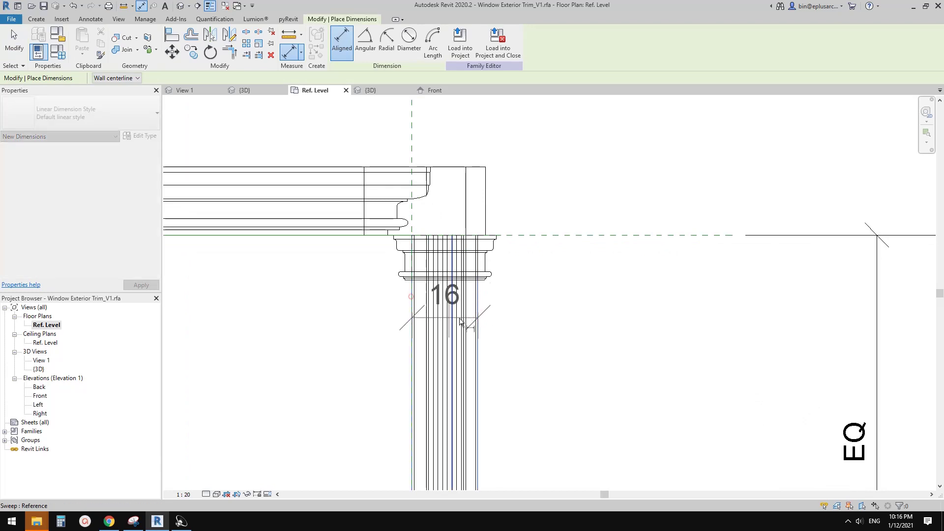
{"action": "left_click", "coordinate": [521, 307]}
{"action": "key", "text": "Escape"}
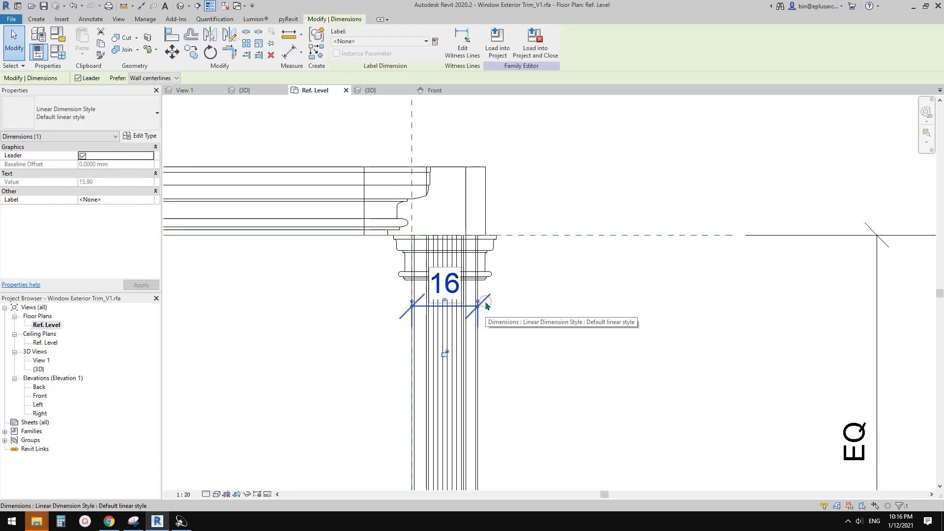
{"action": "left_click", "coordinate": [387, 143]}
{"action": "middle_click_drag", "start_coordinate": [453, 160], "coordinate": [454, 162]}
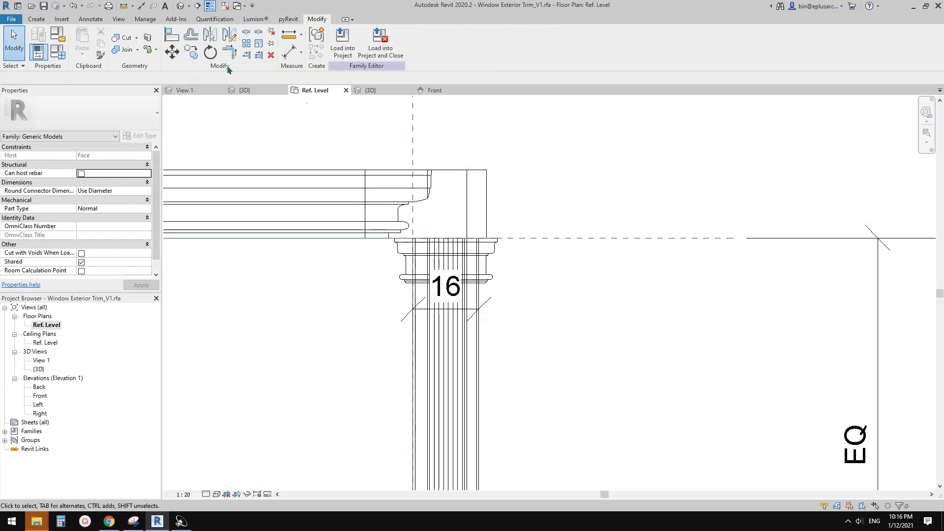
Step: In the Front elevation, draw a reference line 16 long from the arc's left end, extending outward tangent to the arc
{"action": "left_click", "coordinate": [180, 5]}
{"action": "middle_click_drag", "start_coordinate": [542, 251], "coordinate": [487, 223], "text": "shift"}
{"action": "double_click", "coordinate": [39, 396]}
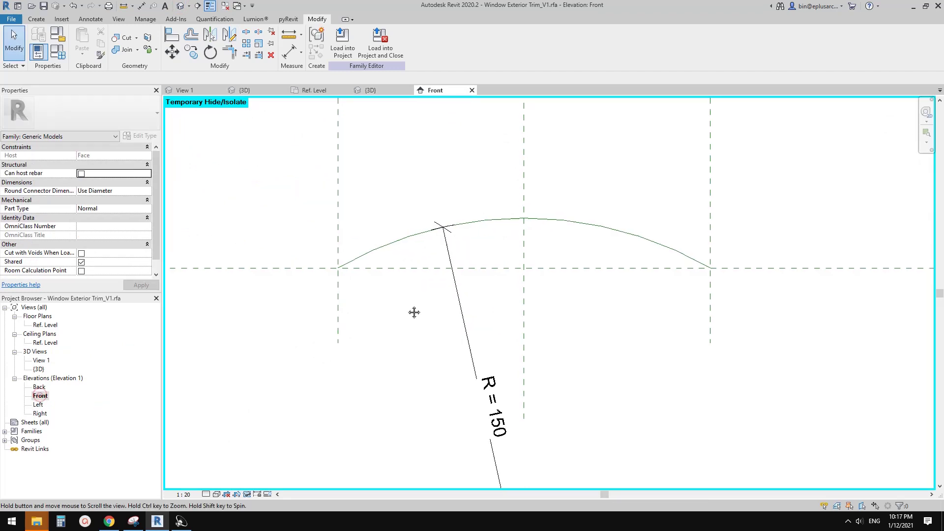
{"action": "left_click", "coordinate": [372, 255]}
{"action": "scroll", "coordinate": [338, 268], "scroll_direction": "up", "scroll_amount": 2}
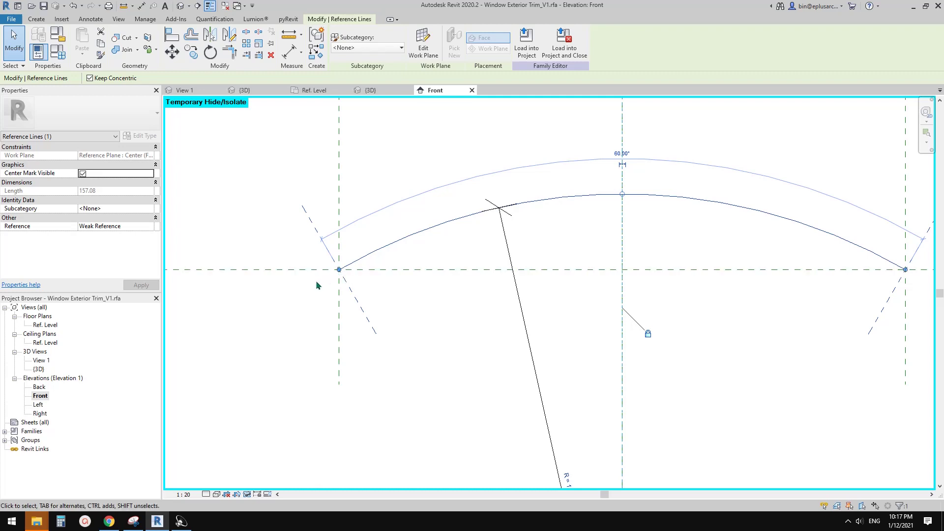
{"action": "left_click", "coordinate": [36, 19]}
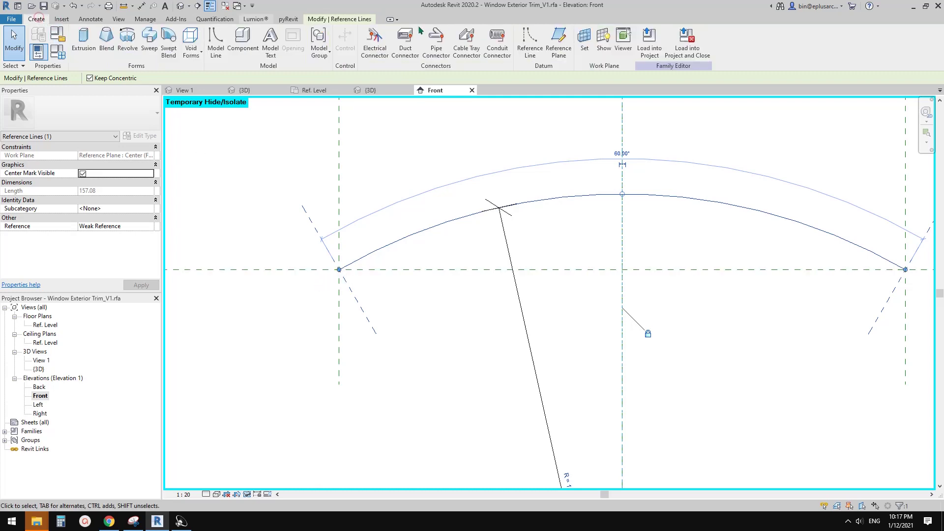
{"action": "left_click", "coordinate": [525, 51]}
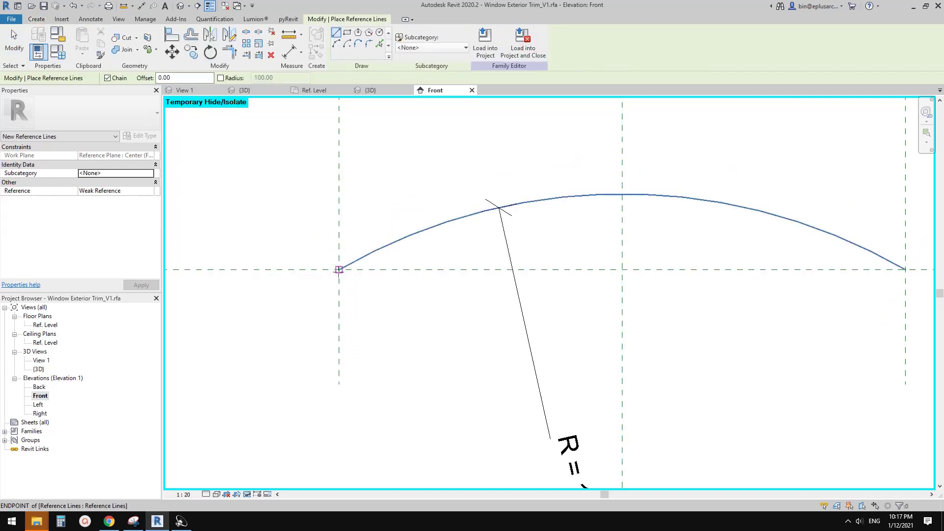
{"action": "left_click", "coordinate": [336, 271]}
{"action": "scroll", "coordinate": [332, 273], "scroll_direction": "up", "scroll_amount": 2}
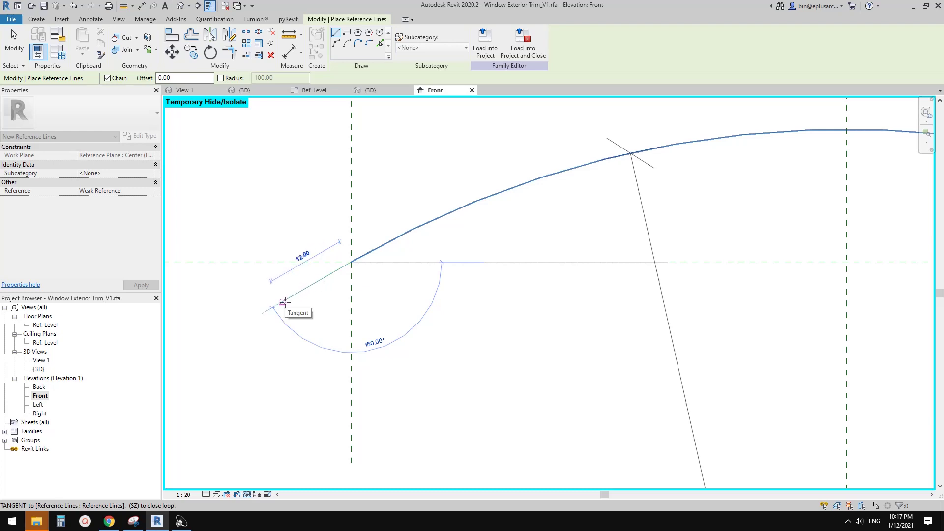
{"action": "left_click", "coordinate": [259, 315]}
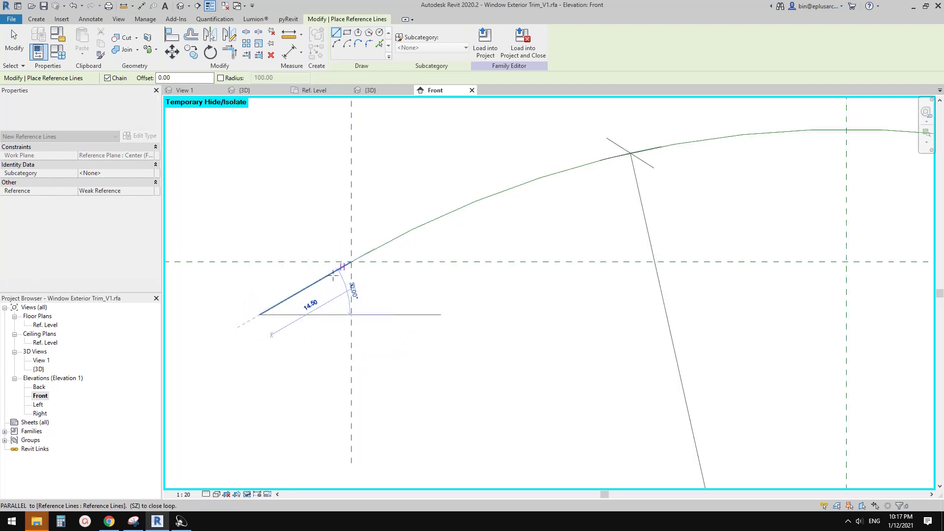
{"action": "key", "text": "Escape"}
{"action": "key", "text": "Escape"}
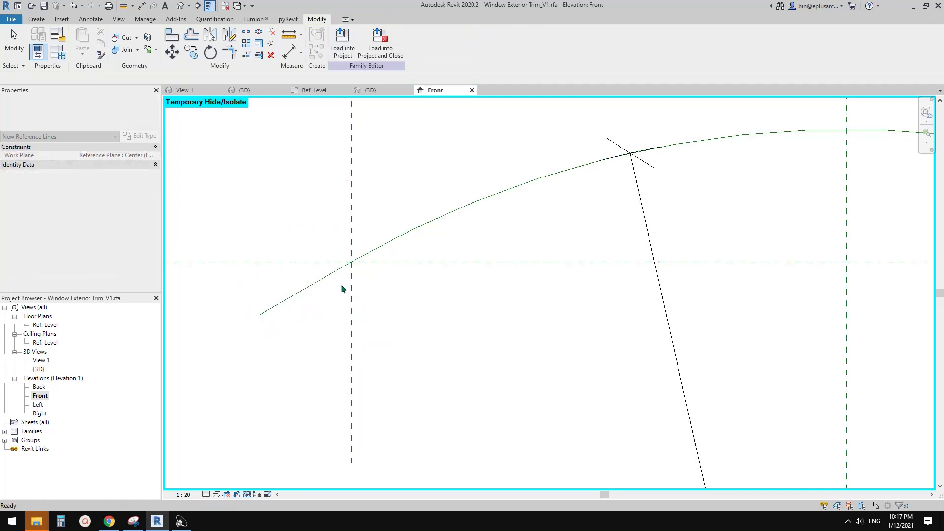
Step: Convert the tangent reference line's temporary length dimension to a permanent one and lock it
{"action": "left_click", "coordinate": [317, 288]}
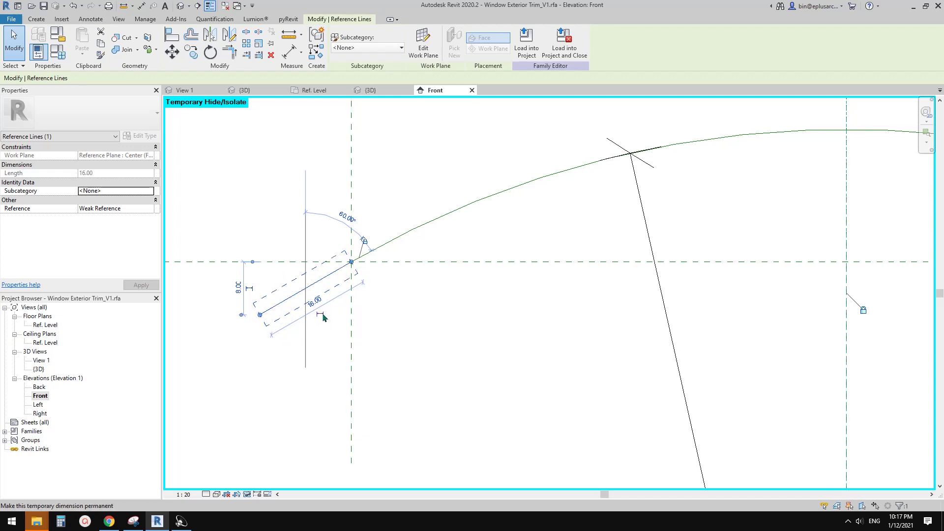
{"action": "left_click", "coordinate": [320, 315]}
{"action": "left_click", "coordinate": [333, 317]}
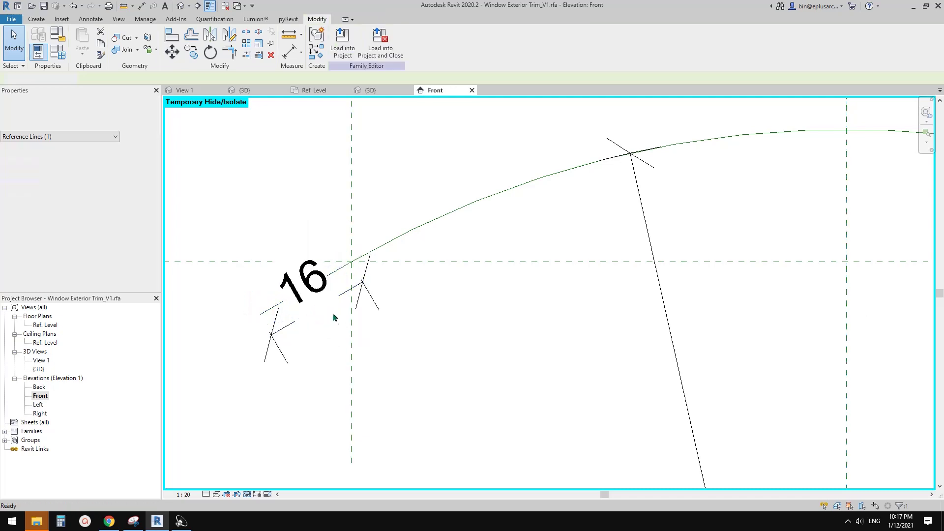
{"action": "left_click", "coordinate": [334, 317]}
{"action": "scroll", "coordinate": [345, 322], "scroll_direction": "down", "scroll_amount": 2}
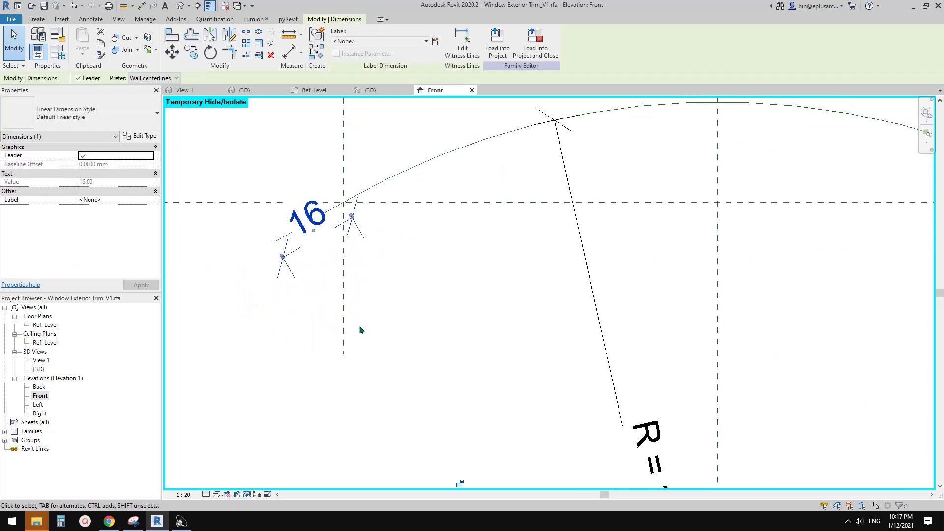
{"action": "scroll", "coordinate": [389, 359], "scroll_direction": "down", "scroll_amount": 2}
{"action": "left_click", "coordinate": [409, 369]}
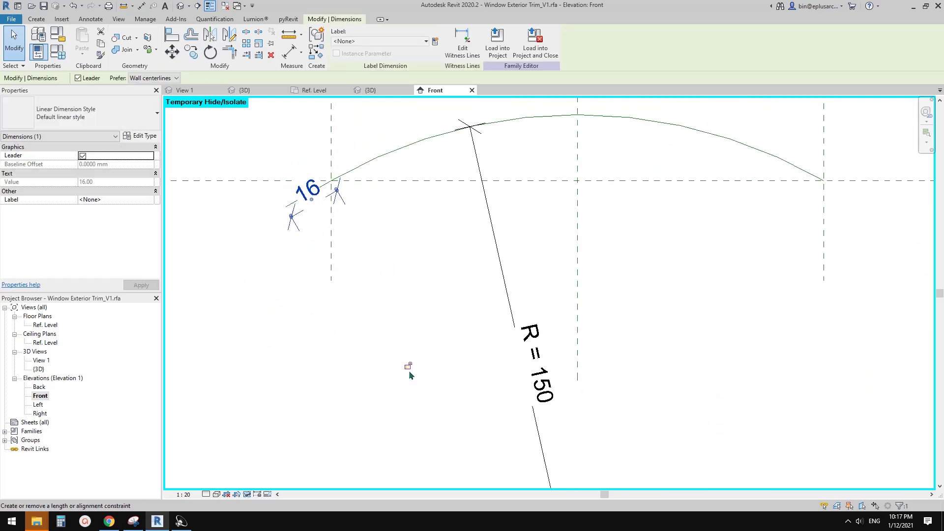
Step: Move the left tangent line's length dimension below and clear of the line
{"action": "left_click_drag", "start_coordinate": [319, 200], "coordinate": [342, 233]}
{"action": "left_click", "coordinate": [305, 195]}
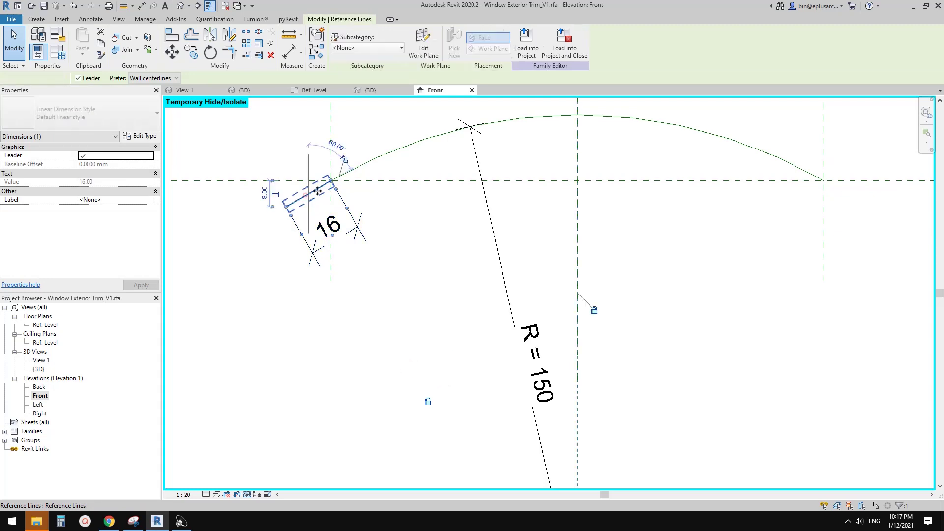
{"action": "left_click", "coordinate": [317, 190]}
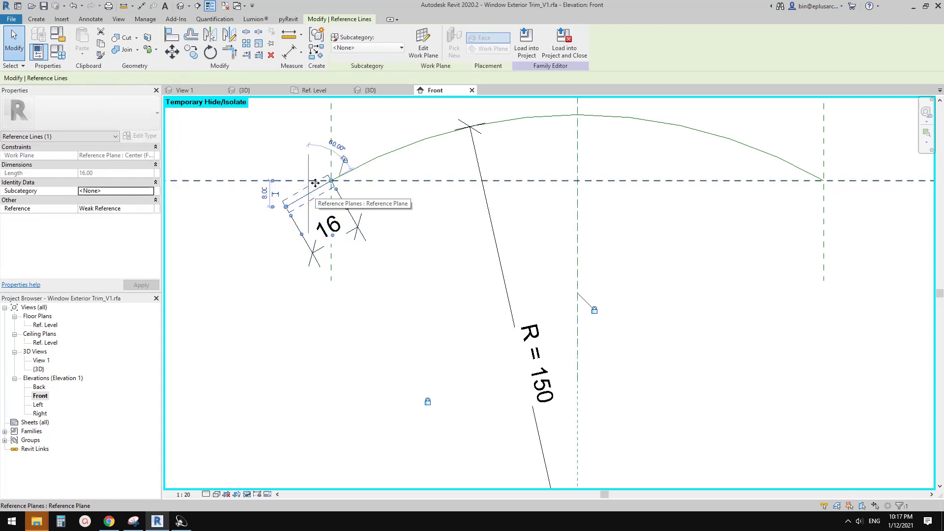
{"action": "key", "text": "Escape"}
Step: Draw a tangent reference line 16 long outward from the arc's right end, and place its length dimension below the line
{"action": "middle_click_drag", "start_coordinate": [554, 170], "coordinate": [459, 206]}
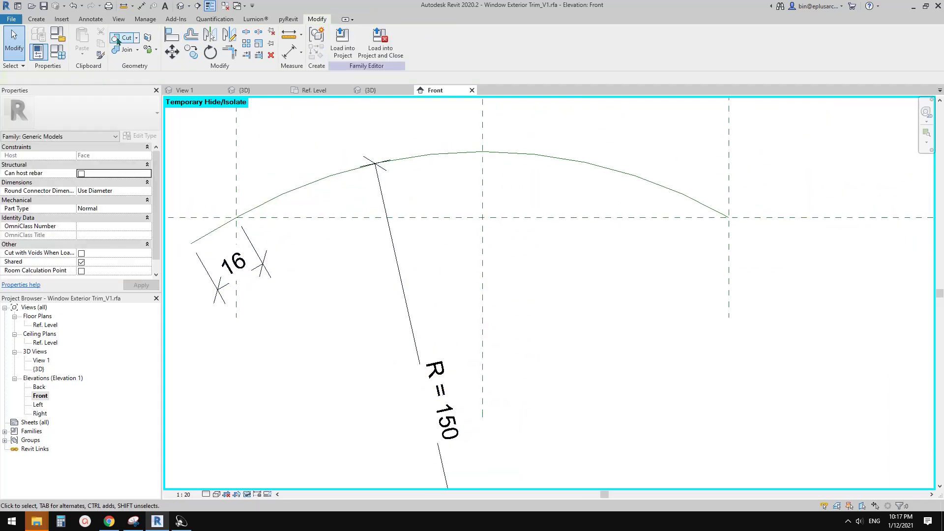
{"action": "left_click", "coordinate": [41, 20]}
{"action": "left_click", "coordinate": [530, 41]}
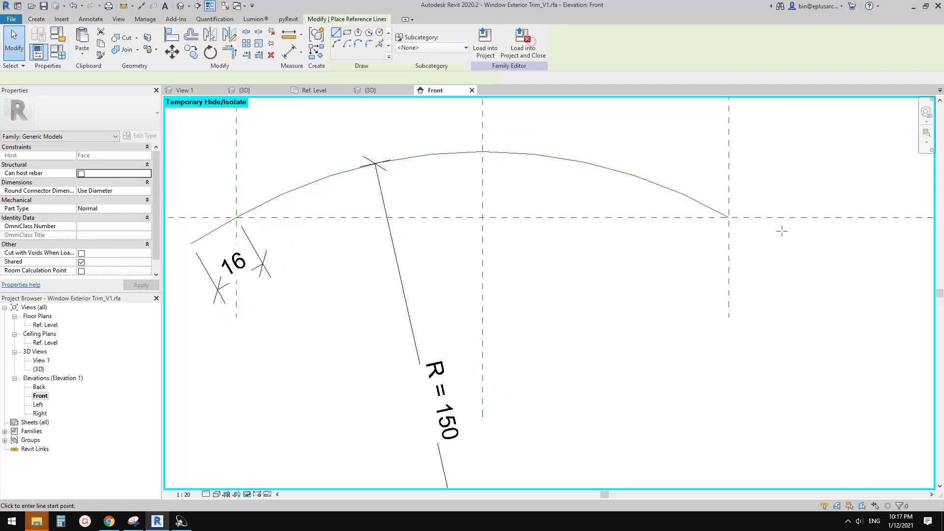
{"action": "left_click", "coordinate": [732, 217]}
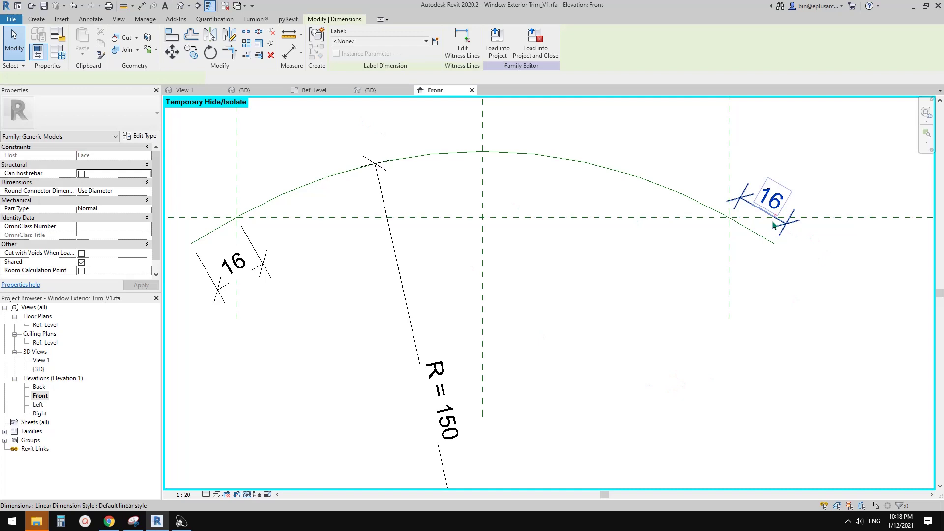
{"action": "left_click_drag", "start_coordinate": [772, 223], "coordinate": [734, 274]}
{"action": "middle_click_drag", "start_coordinate": [570, 253], "coordinate": [575, 257]}
{"action": "key", "text": "Escape"}
Step: Set the family's R parameter to 180 and apply it to test the arc
{"action": "left_click", "coordinate": [64, 57]}
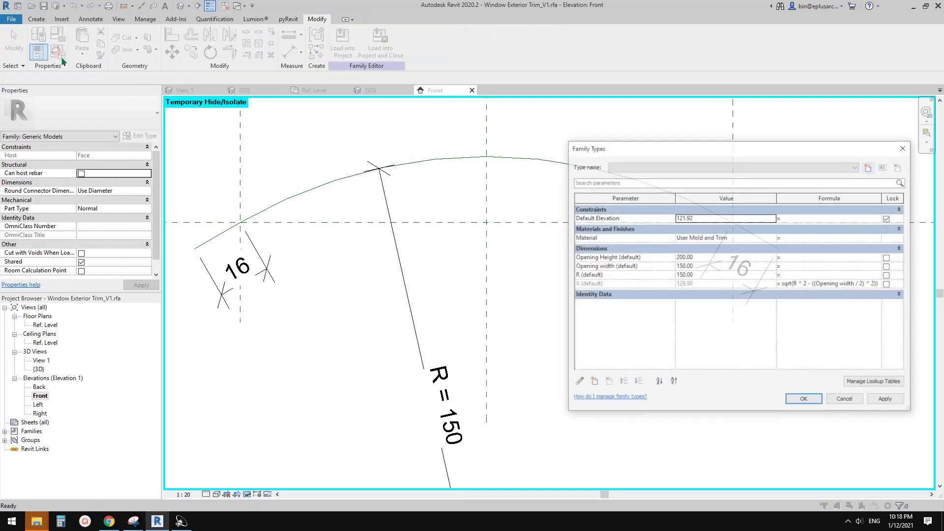
{"action": "left_click_drag", "start_coordinate": [690, 143], "coordinate": [471, 240]}
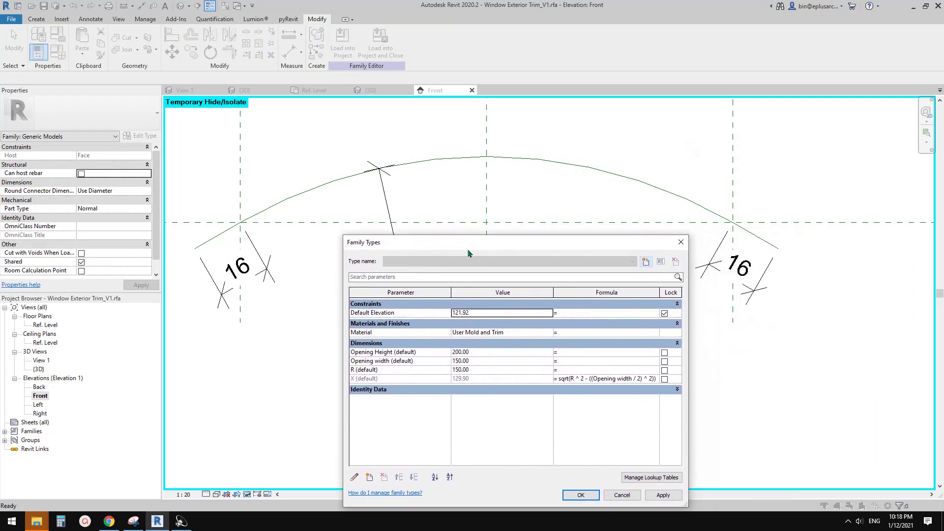
{"action": "left_click", "coordinate": [484, 369]}
{"action": "type", "text": "180"}
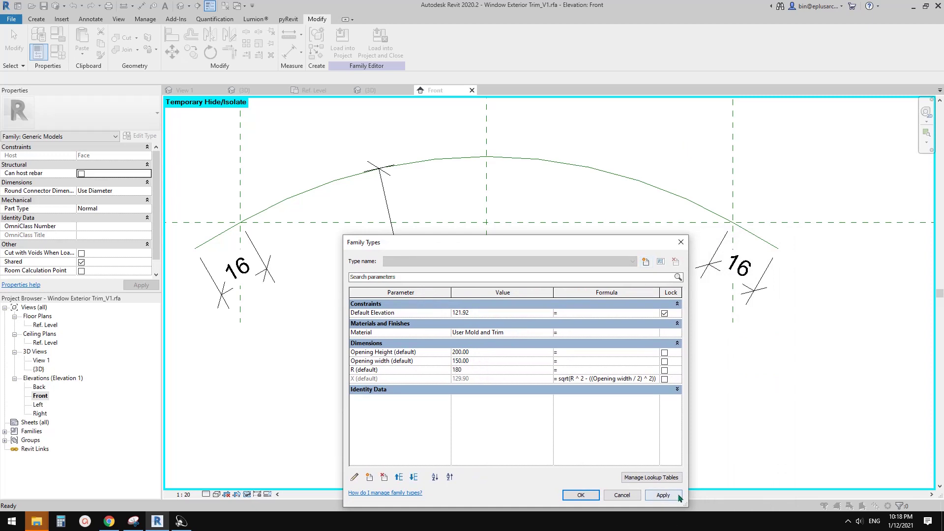
{"action": "left_click", "coordinate": [679, 496]}
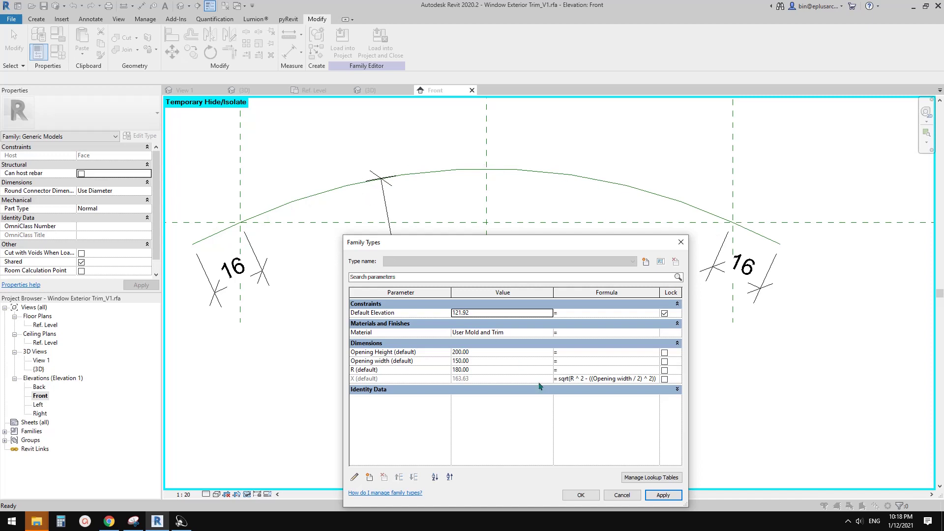
Step: Set R to 200 and Opening width to 180 in the family types
{"action": "left_click", "coordinate": [485, 369]}
{"action": "type", "text": "200"}
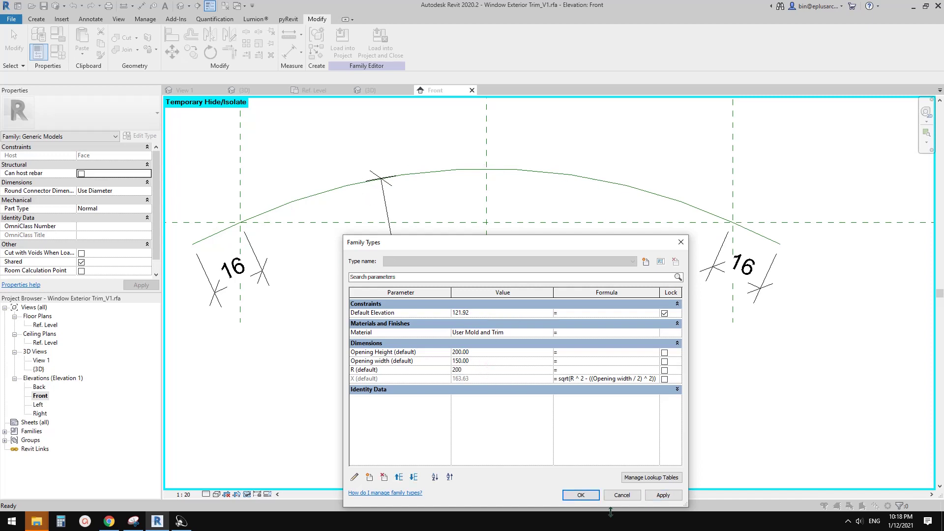
{"action": "left_click", "coordinate": [661, 495]}
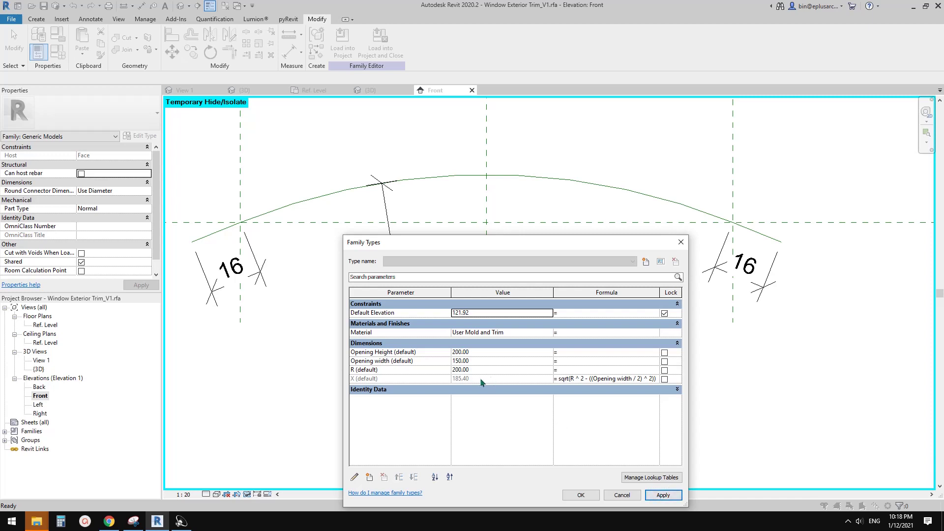
{"action": "left_click", "coordinate": [476, 361]}
{"action": "type", "text": "180"}
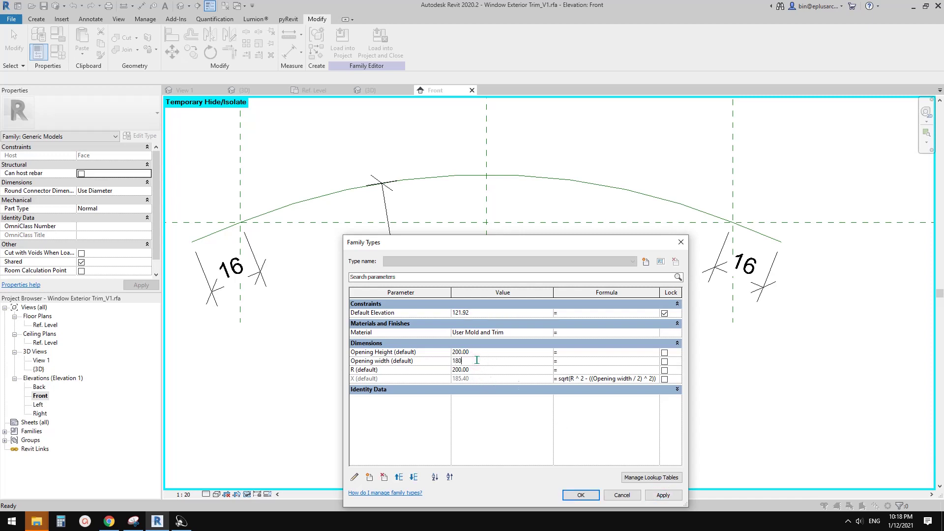
{"action": "left_click", "coordinate": [666, 496]}
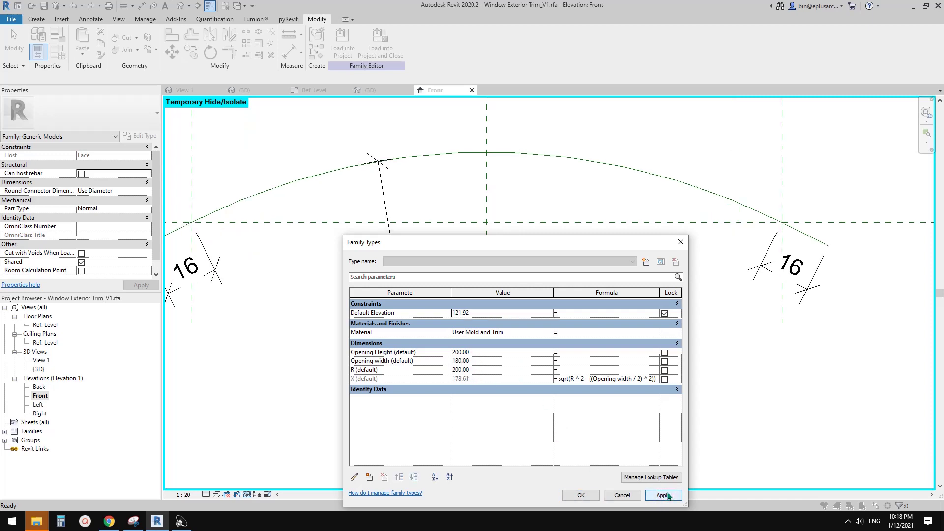
{"action": "left_click", "coordinate": [581, 495]}
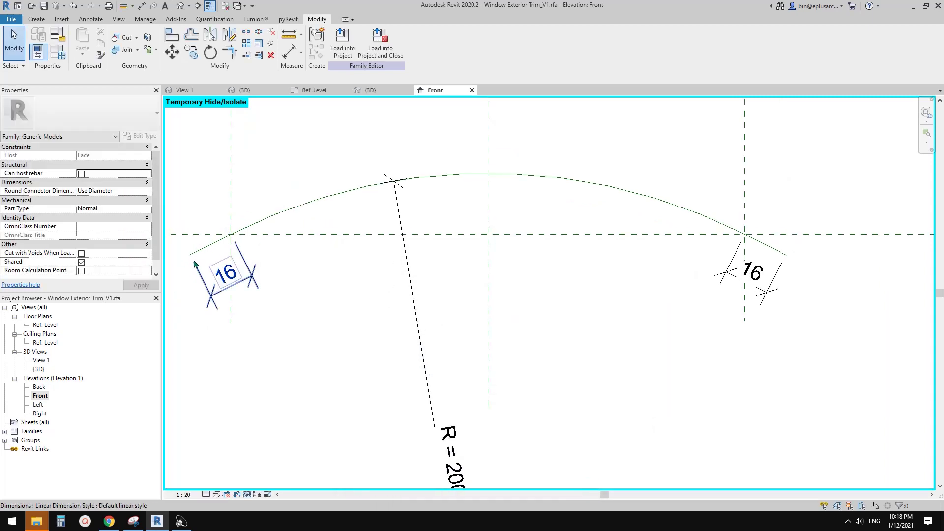
Step: In the 3D view, dimension the vertical height of the projecting end of the extrusion behind the trim
{"action": "left_click", "coordinate": [370, 90]}
{"action": "middle_click_drag", "start_coordinate": [513, 179], "coordinate": [462, 202], "text": "shift"}
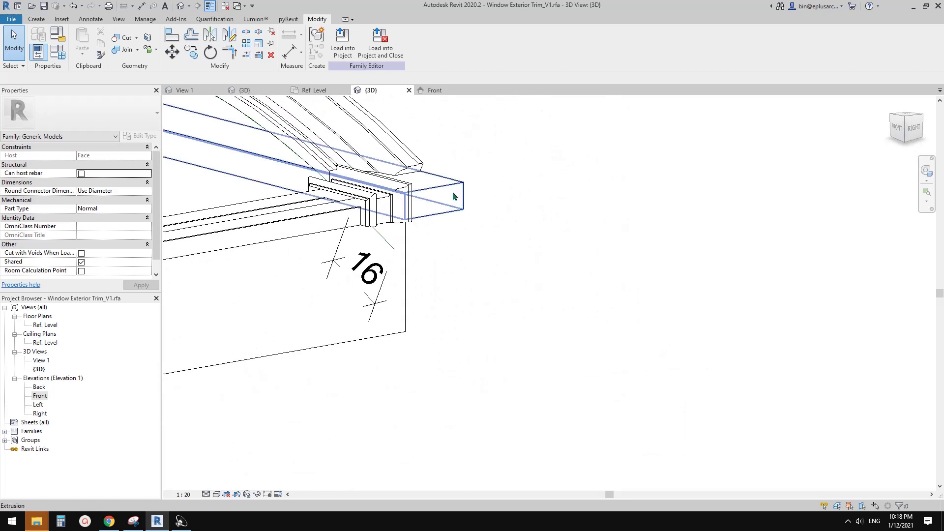
{"action": "scroll", "coordinate": [432, 226], "scroll_direction": "down", "scroll_amount": 1}
{"action": "left_click", "coordinate": [445, 239]}
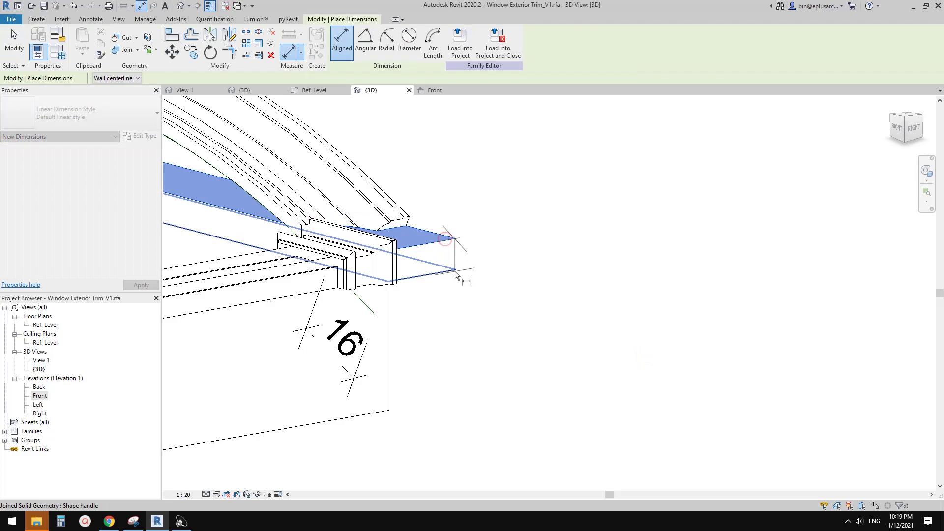
{"action": "left_click", "coordinate": [455, 271]}
{"action": "left_click", "coordinate": [564, 266]}
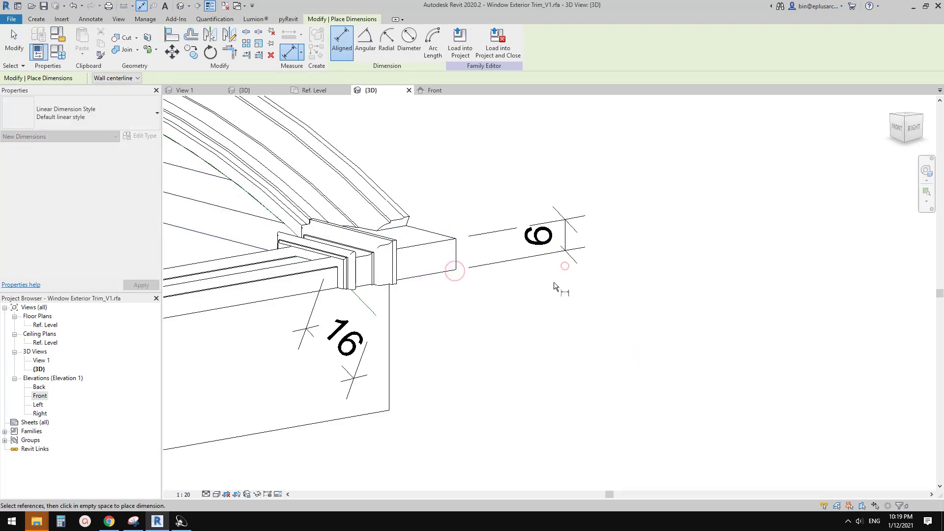
{"action": "key", "text": "Escape"}
{"action": "left_click", "coordinate": [552, 255]}
{"action": "middle_click_drag", "start_coordinate": [573, 286], "coordinate": [610, 337], "text": "shift"}
Step: In the Front elevation, draw a reference line 6 long downward from the left tangent line's outer end, perpendicular to it
{"action": "left_click", "coordinate": [435, 90]}
{"action": "left_click", "coordinate": [36, 20]}
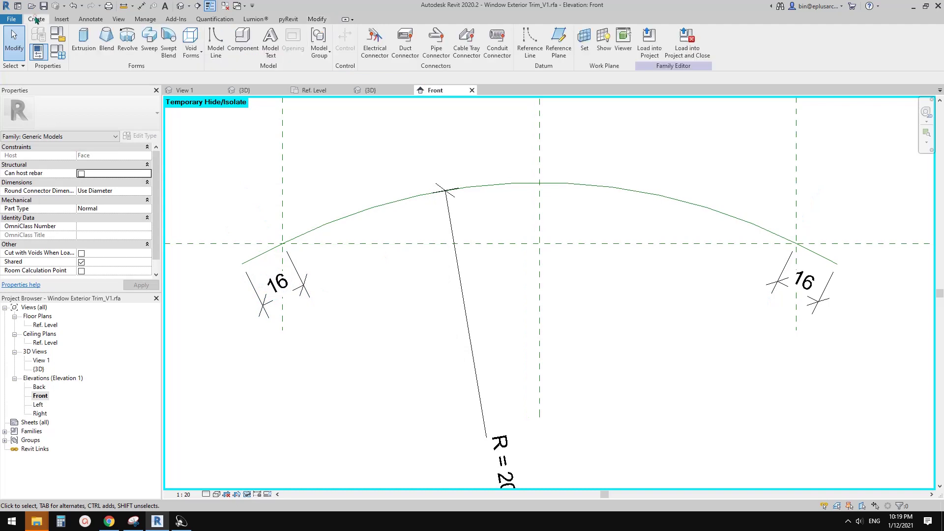
{"action": "left_click", "coordinate": [529, 39]}
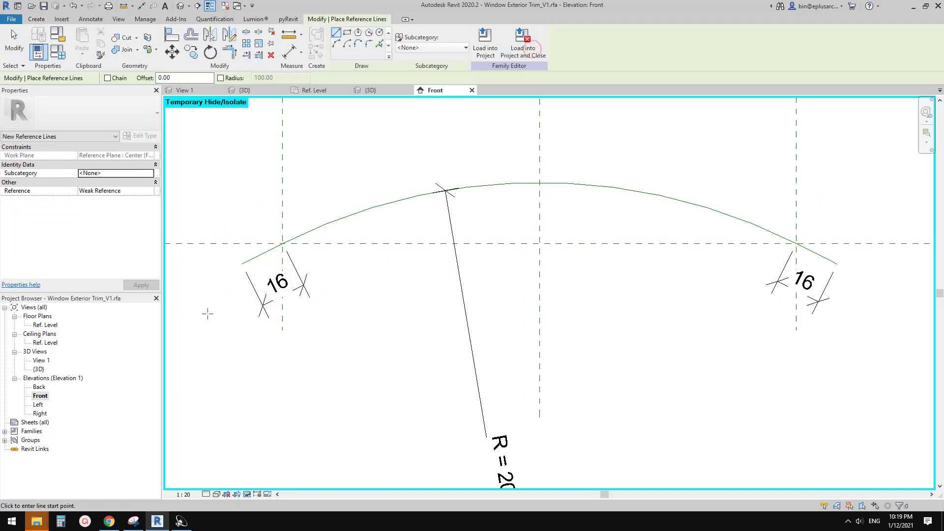
{"action": "scroll", "coordinate": [209, 310], "scroll_direction": "up", "scroll_amount": 3}
{"action": "left_click", "coordinate": [264, 232]}
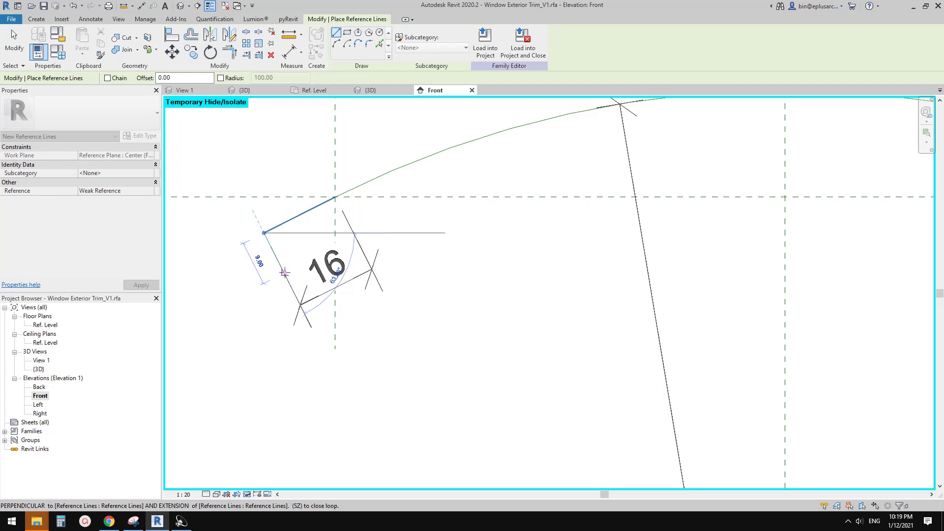
{"action": "scroll", "coordinate": [284, 271], "scroll_direction": "up", "scroll_amount": 1}
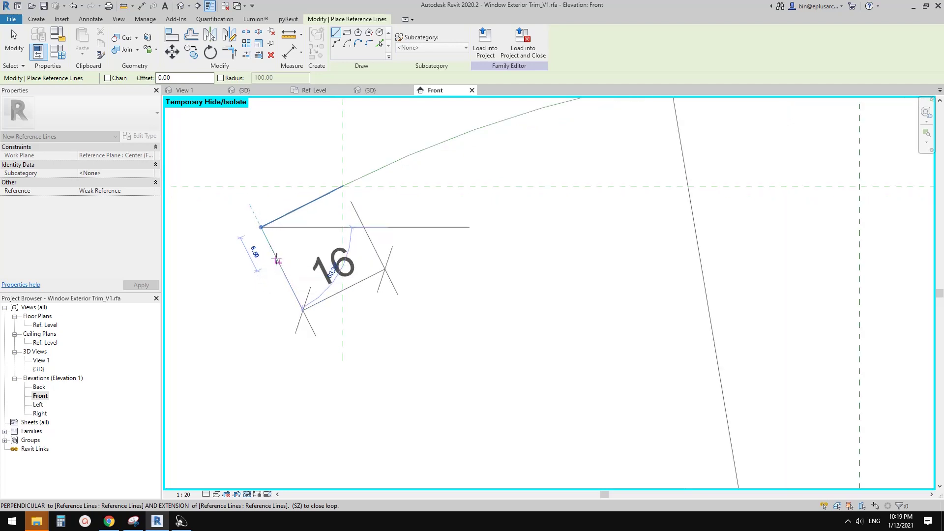
{"action": "left_click", "coordinate": [276, 259]}
Step: Dimension the length of the short perpendicular reference line at the arc's left end
{"action": "key", "text": "d"}
{"action": "key", "text": "i"}
{"action": "left_click", "coordinate": [302, 206]}
{"action": "left_click", "coordinate": [276, 258]}
{"action": "left_click", "coordinate": [223, 265]}
{"action": "middle_click_drag", "start_coordinate": [276, 301], "coordinate": [493, 280]}
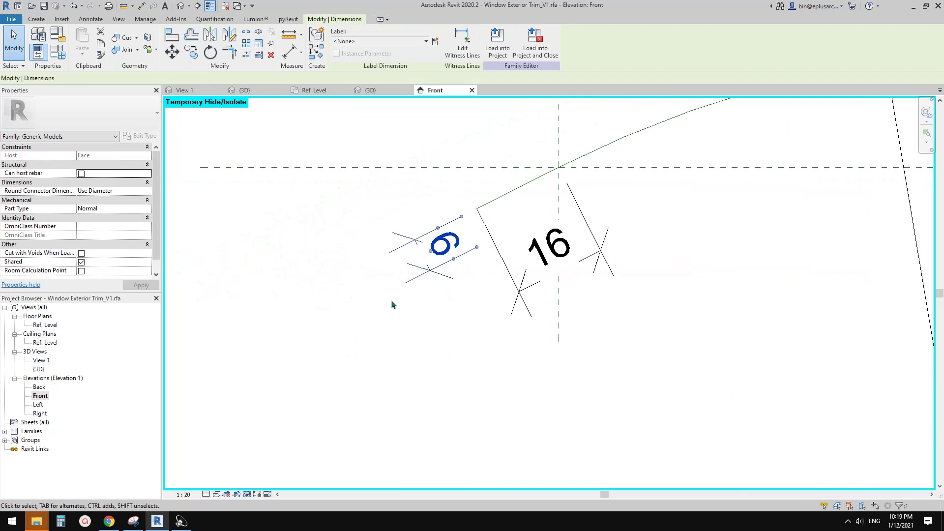
{"action": "scroll", "coordinate": [391, 299], "scroll_direction": "down", "scroll_amount": 2}
{"action": "middle_click_drag", "start_coordinate": [344, 337], "coordinate": [489, 299]}
{"action": "scroll", "coordinate": [597, 243], "scroll_direction": "up", "scroll_amount": 2}
{"action": "middle_click_drag", "start_coordinate": [597, 242], "coordinate": [407, 275]}
{"action": "key", "text": "Escape"}
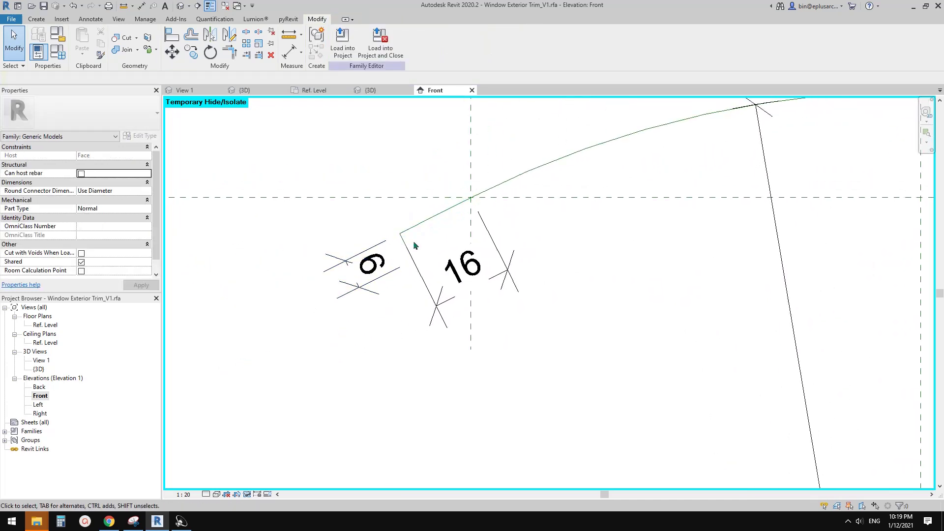
Step: Add an angular dimension between the left tangent line and its perpendicular reference line, and lock it
{"action": "key", "text": "d"}
{"action": "key", "text": "i"}
{"action": "scroll", "coordinate": [413, 218], "scroll_direction": "up", "scroll_amount": 1}
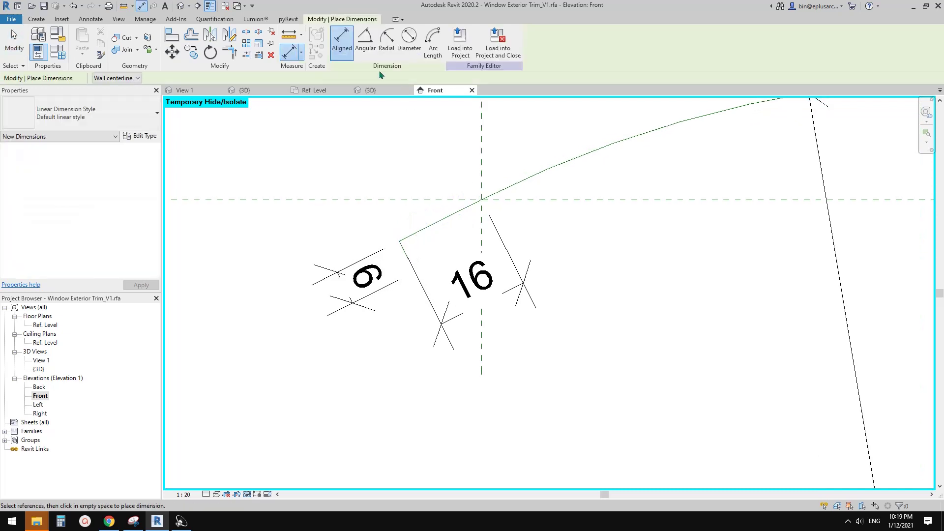
{"action": "left_click", "coordinate": [412, 235]}
{"action": "left_click", "coordinate": [404, 248]}
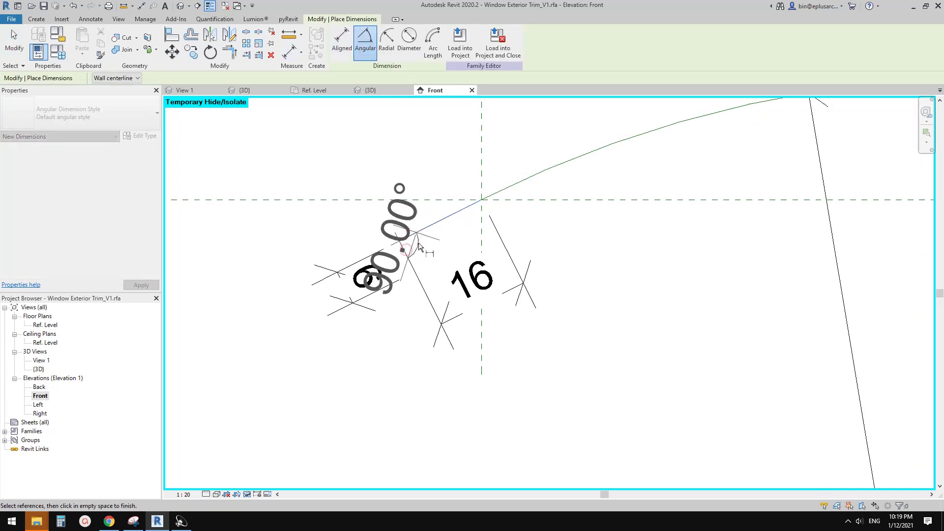
{"action": "left_click", "coordinate": [419, 242]}
{"action": "key", "text": "Escape"}
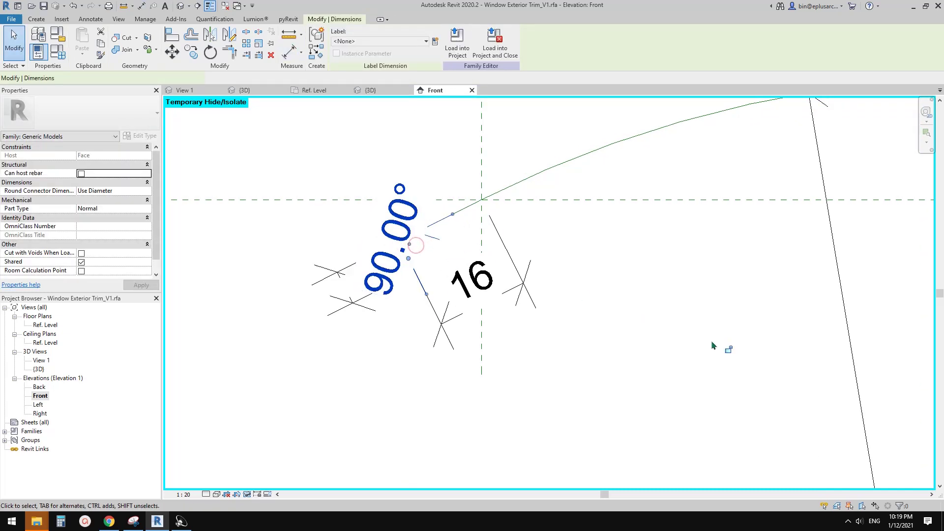
{"action": "scroll", "coordinate": [658, 339], "scroll_direction": "down", "scroll_amount": 2}
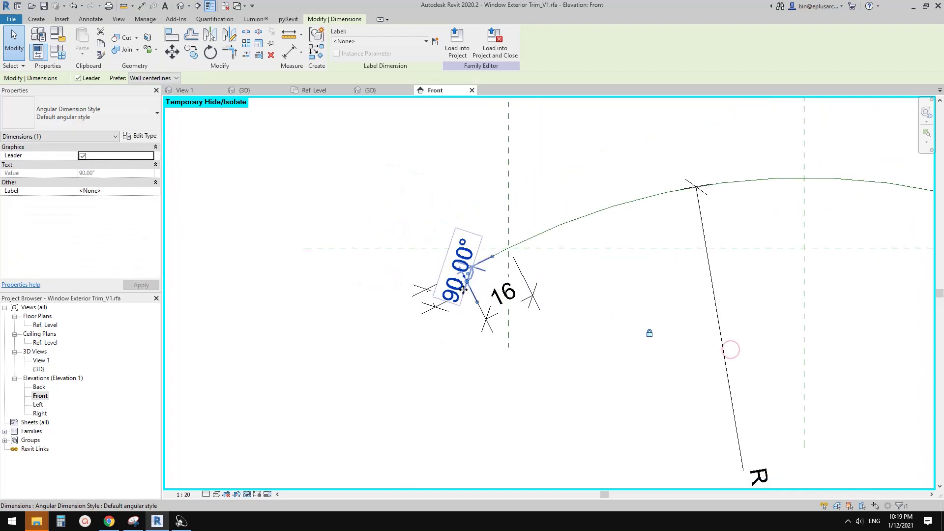
{"action": "left_click", "coordinate": [648, 332]}
{"action": "left_click_drag", "start_coordinate": [399, 248], "coordinate": [408, 251]}
{"action": "left_click", "coordinate": [737, 320]}
Step: Draw a reference line 6 long downward from the right tangent line's outer end, perpendicular to it
{"action": "scroll", "coordinate": [744, 321], "scroll_direction": "down", "scroll_amount": 2}
{"action": "middle_click_drag", "start_coordinate": [745, 321], "coordinate": [285, 281]}
{"action": "scroll", "coordinate": [574, 253], "scroll_direction": "up", "scroll_amount": 3}
{"action": "left_click", "coordinate": [36, 19]}
{"action": "left_click", "coordinate": [529, 43]}
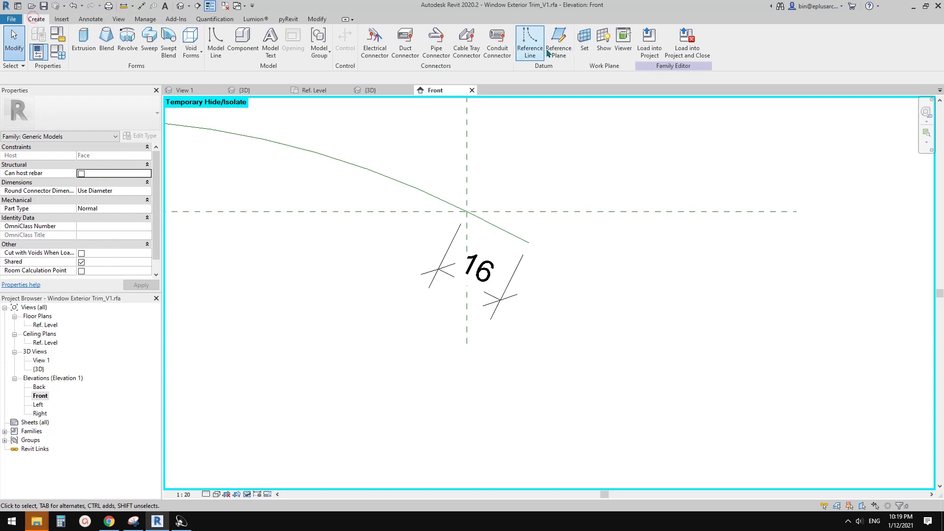
{"action": "left_click", "coordinate": [528, 243]}
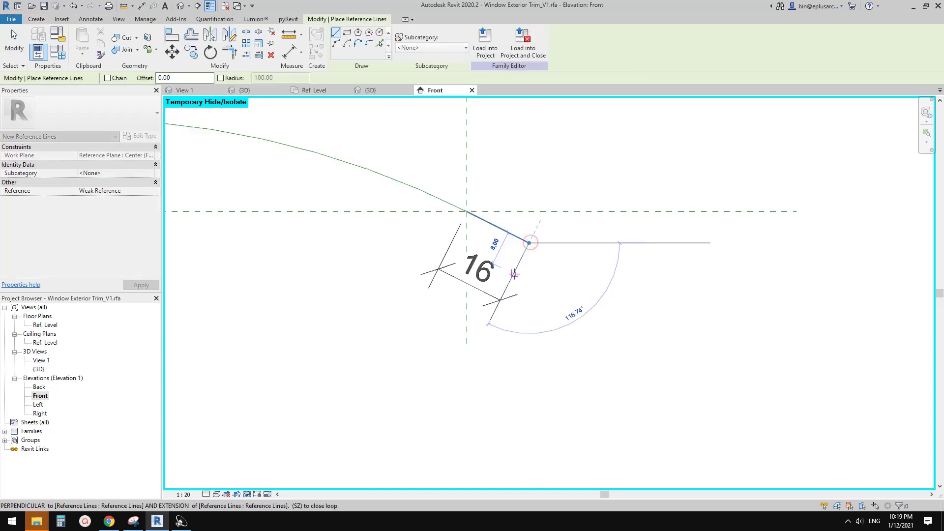
{"action": "left_click", "coordinate": [514, 265]}
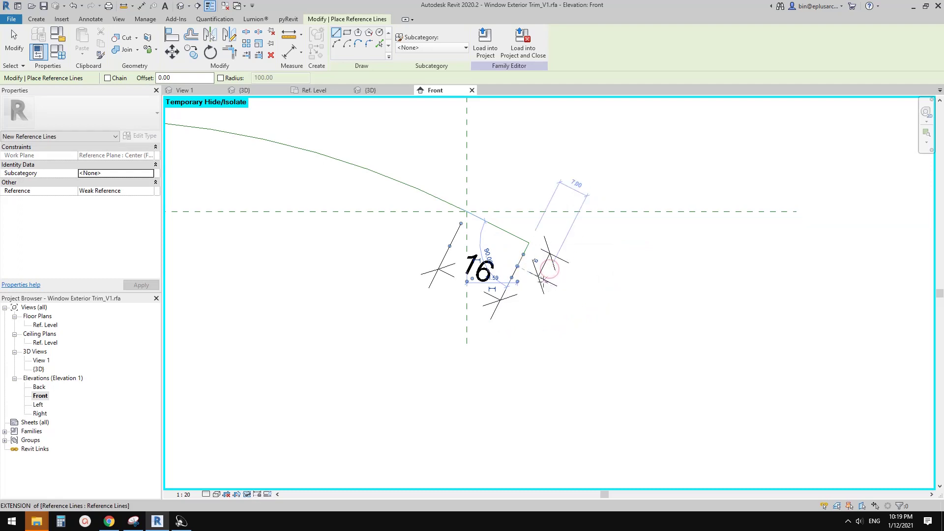
Step: Make the right perpendicular line's temporary length dimension permanent, lock it, and move it outward from the line
{"action": "left_click", "coordinate": [549, 268]}
{"action": "scroll", "coordinate": [764, 378], "scroll_direction": "up", "scroll_amount": 1}
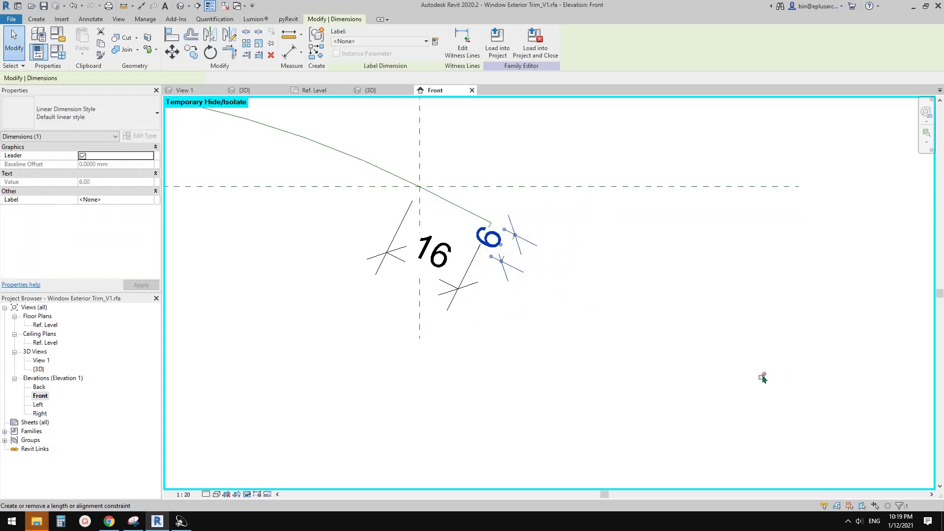
{"action": "left_click", "coordinate": [762, 377]}
{"action": "left_click_drag", "start_coordinate": [507, 251], "coordinate": [555, 275]}
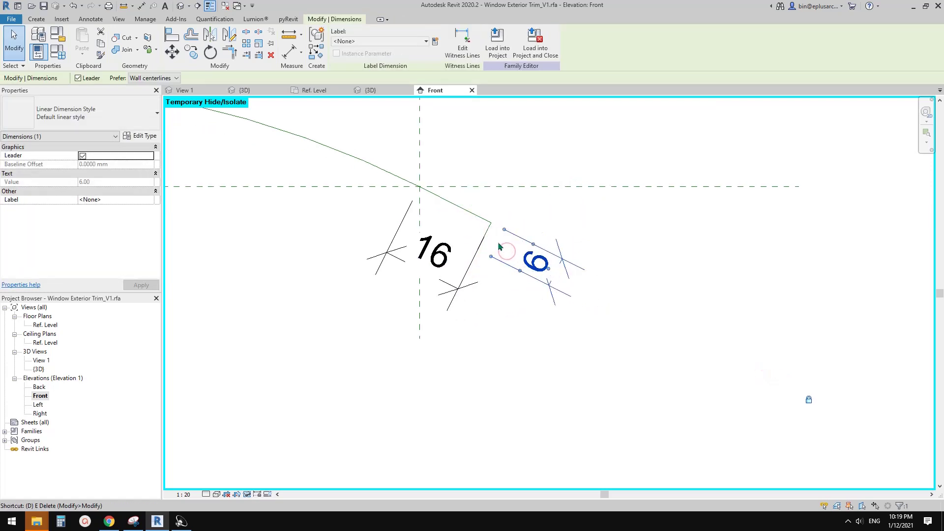
Step: Add an angular dimension between the right tangent line and its perpendicular reference line, and lock it
{"action": "key", "text": "d"}
{"action": "key", "text": "i"}
{"action": "left_click", "coordinate": [365, 42]}
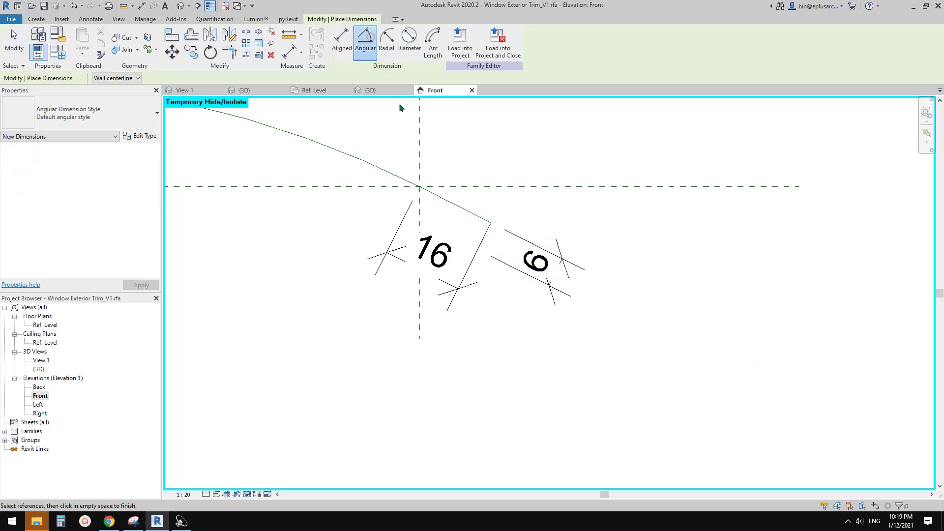
{"action": "left_click", "coordinate": [487, 232]}
{"action": "left_click", "coordinate": [482, 218]}
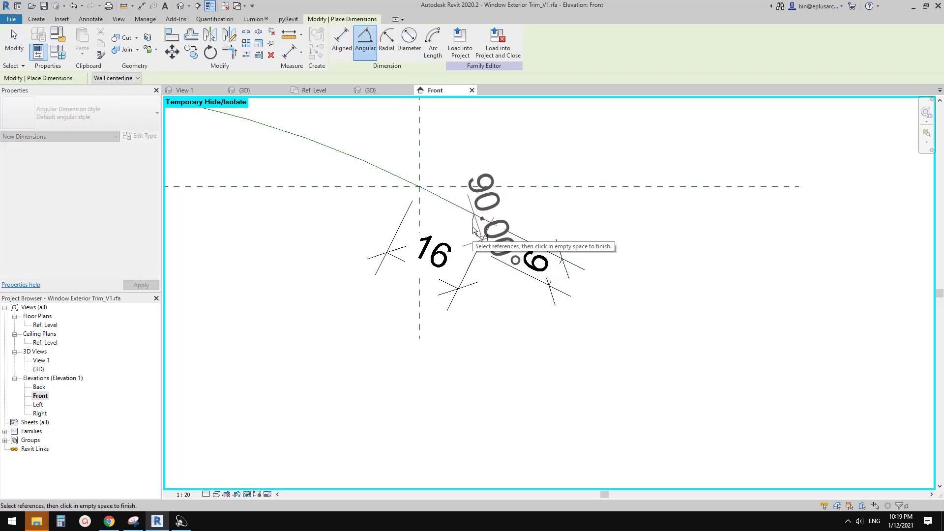
{"action": "left_click", "coordinate": [545, 209]}
{"action": "left_click", "coordinate": [275, 295]}
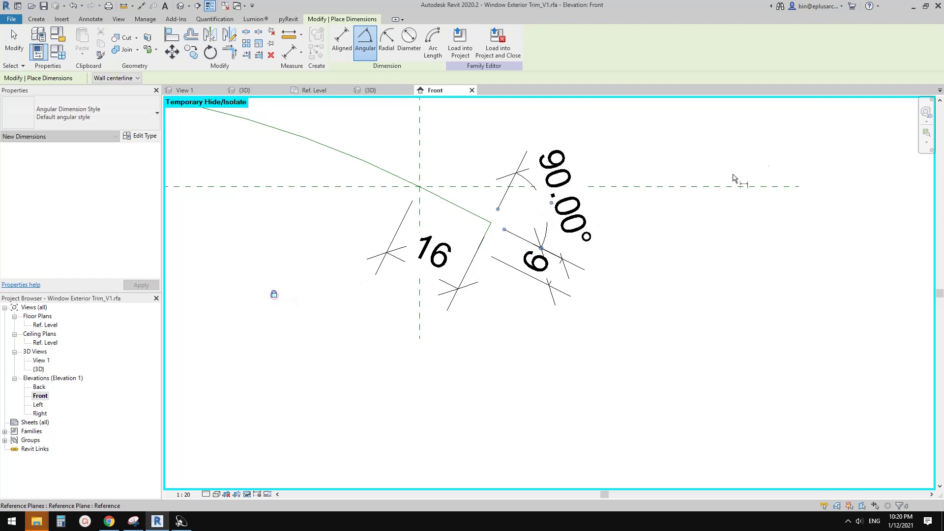
Step: Open the arched top sweep's path for editing in the 3D view
{"action": "key", "text": "Escape"}
{"action": "key", "text": "Escape"}
{"action": "scroll", "coordinate": [442, 214], "scroll_direction": "down", "scroll_amount": 3}
{"action": "mouse_move", "coordinate": [441, 214]}
{"action": "middle_mouse_down"}
{"action": "mouse_move", "coordinate": [658, 233]}
{"action": "mouse_move", "coordinate": [558, 242]}
{"action": "middle_mouse_up"}
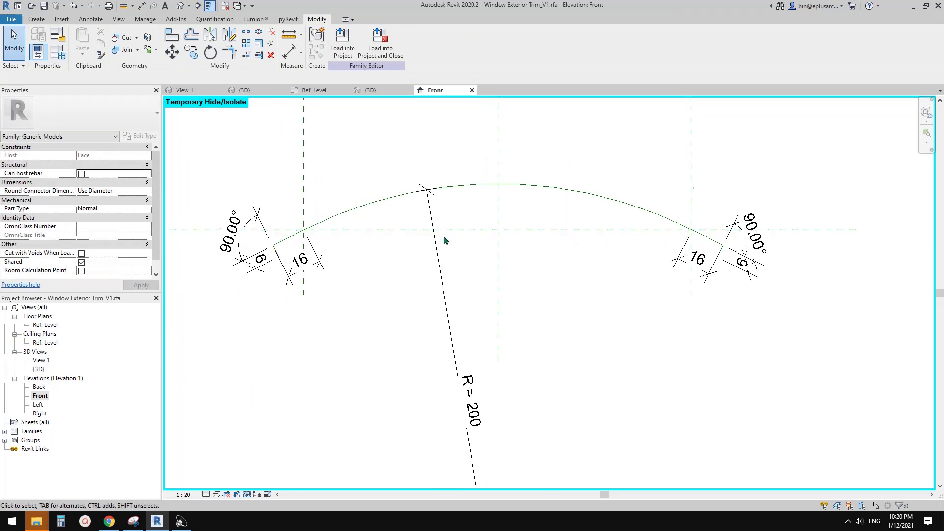
{"action": "left_click", "coordinate": [181, 7]}
{"action": "left_click", "coordinate": [365, 218]}
{"action": "left_click", "coordinate": [339, 43]}
{"action": "left_click", "coordinate": [364, 42]}
Step: Extend the arched sweep's path by picking the tangent and perpendicular reference lines at both ends, and finish the sweep
{"action": "middle_click_drag", "start_coordinate": [394, 246], "coordinate": [427, 275], "text": "shift"}
{"action": "scroll", "coordinate": [393, 275], "scroll_direction": "down", "scroll_amount": 1}
{"action": "left_click", "coordinate": [380, 55]}
{"action": "scroll", "coordinate": [332, 284], "scroll_direction": "down", "scroll_amount": 2}
{"action": "middle_click_drag", "start_coordinate": [331, 283], "coordinate": [663, 266]}
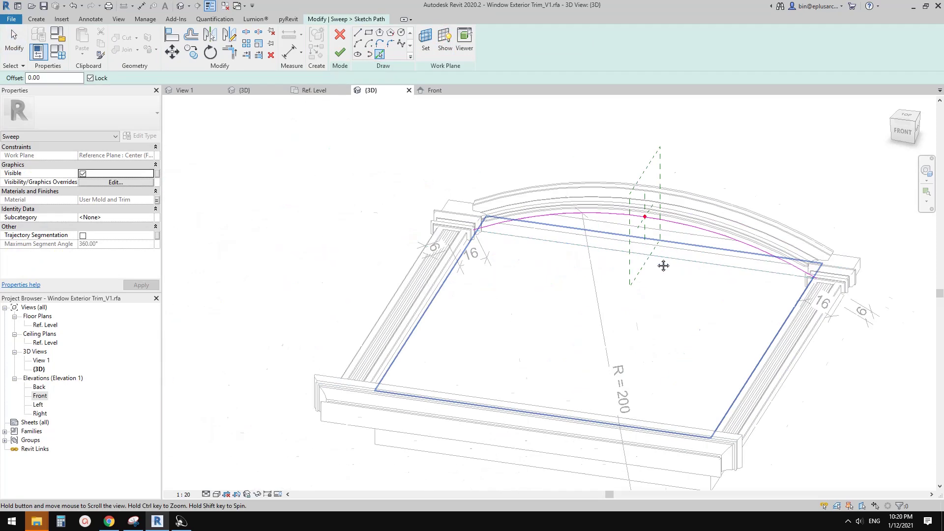
{"action": "scroll", "coordinate": [497, 221], "scroll_direction": "up", "scroll_amount": 4}
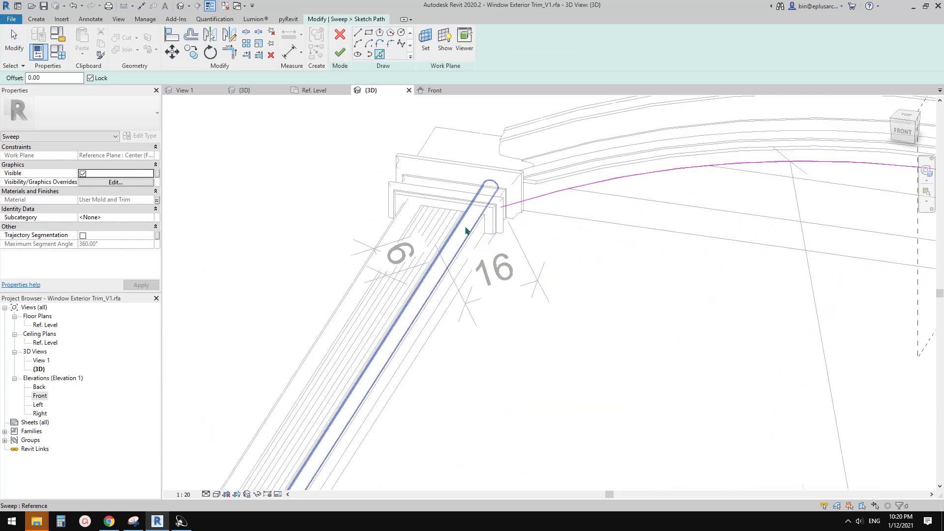
{"action": "mouse_move", "coordinate": [465, 231]}
{"action": "middle_mouse_down", "text": "shift"}
{"action": "mouse_move", "coordinate": [451, 269]}
{"action": "mouse_move", "coordinate": [476, 160]}
{"action": "middle_mouse_up", "text": "shift"}
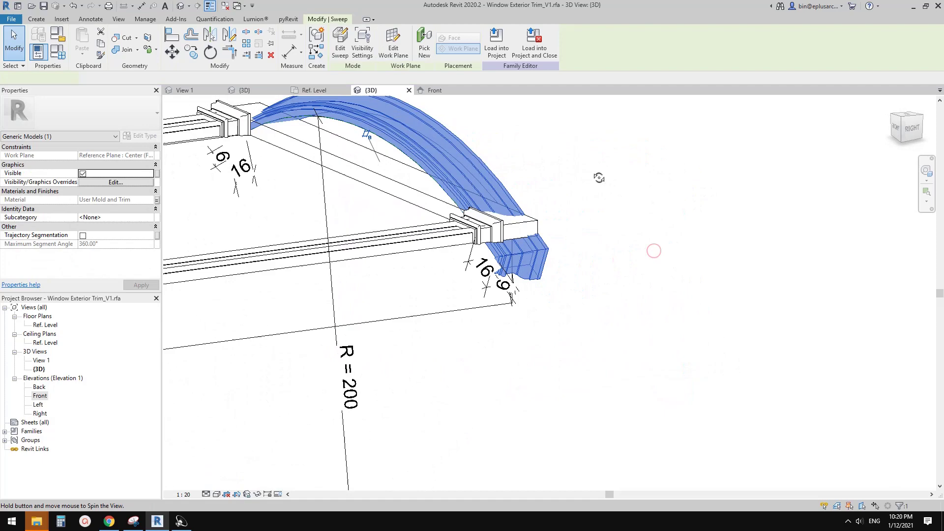
Step: Examine from several sides how the extended arched sweep meets the column capitals and the straight top extrusion
{"action": "mouse_move", "coordinate": [541, 177]}
{"action": "middle_mouse_down", "text": "shift"}
{"action": "mouse_move", "coordinate": [464, 137]}
{"action": "mouse_move", "coordinate": [436, 169]}
{"action": "mouse_move", "coordinate": [560, 166]}
{"action": "middle_mouse_up", "text": "shift"}
{"action": "middle_click_drag", "start_coordinate": [560, 165], "coordinate": [556, 247], "text": "shift"}
{"action": "key", "text": "Escape"}
{"action": "left_click", "coordinate": [427, 170]}
{"action": "left_click", "coordinate": [432, 166]}
{"action": "middle_click_drag", "start_coordinate": [383, 150], "coordinate": [363, 142], "text": "shift"}
{"action": "key", "text": "Escape"}
{"action": "middle_click_drag", "start_coordinate": [434, 207], "coordinate": [387, 191]}
{"action": "left_click", "coordinate": [329, 202]}
{"action": "scroll", "coordinate": [501, 179], "scroll_direction": "up", "scroll_amount": 1}
{"action": "key", "text": "Escape"}
{"action": "left_click", "coordinate": [462, 220]}
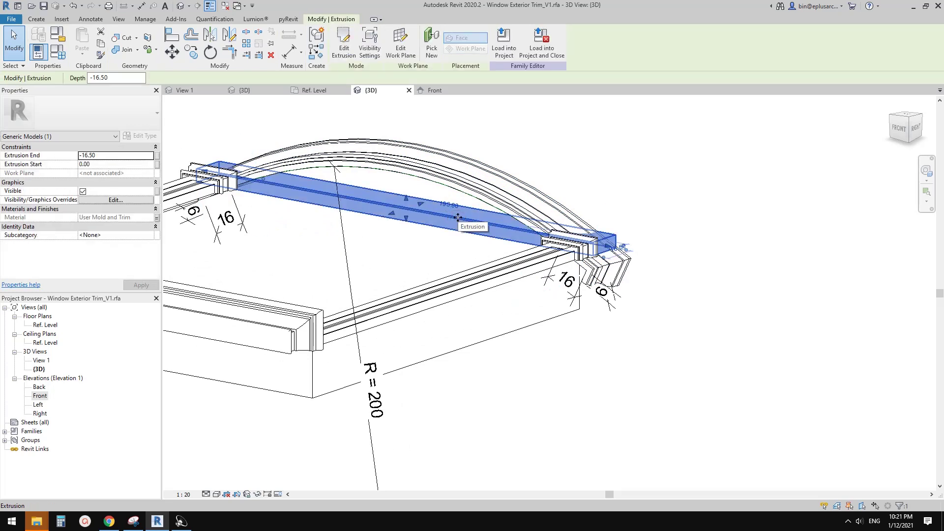
{"action": "middle_click_drag", "start_coordinate": [459, 220], "coordinate": [563, 255], "text": "shift"}
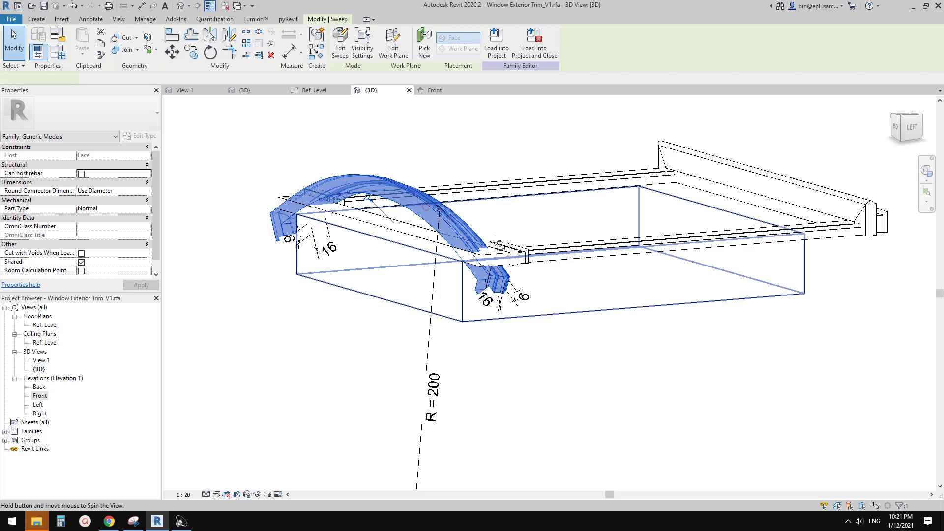
{"action": "middle_click_drag", "start_coordinate": [499, 244], "coordinate": [428, 196], "text": "shift"}
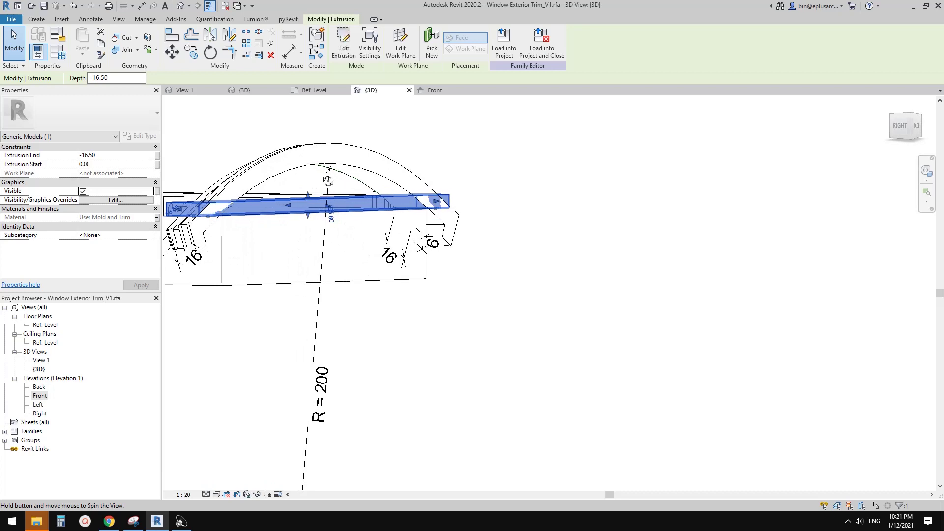
Step: Join the straight top extrusion to the arched sweep
{"action": "middle_click_drag", "start_coordinate": [271, 202], "coordinate": [332, 201]}
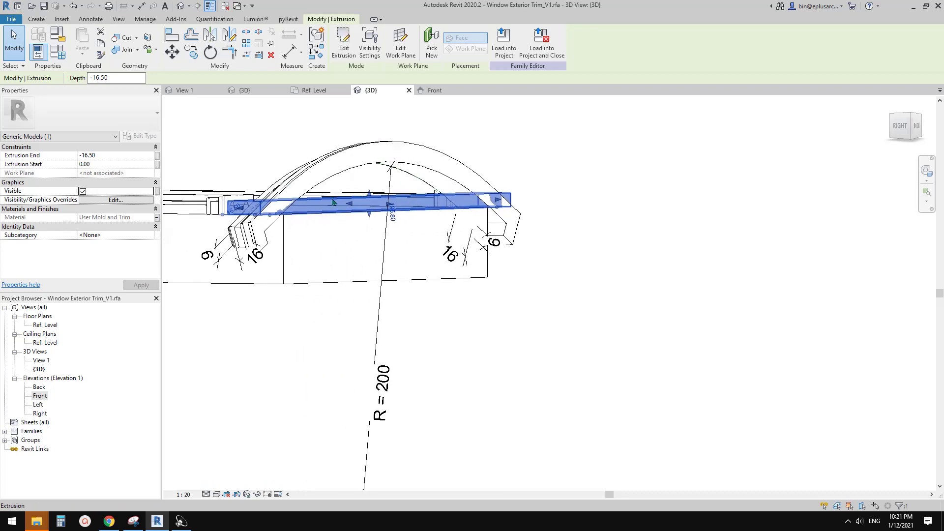
{"action": "middle_click_drag", "start_coordinate": [401, 181], "coordinate": [518, 219]}
{"action": "left_click", "coordinate": [518, 187]}
Step: Close the inactive views and save the family in Downloads as Window Exterior Trim_V1 a.rfa
{"action": "left_click", "coordinate": [226, 7]}
{"action": "left_click", "coordinate": [12, 19]}
{"action": "mouse_move", "coordinate": [22, 139]}
{"action": "left_click", "coordinate": [147, 143]}
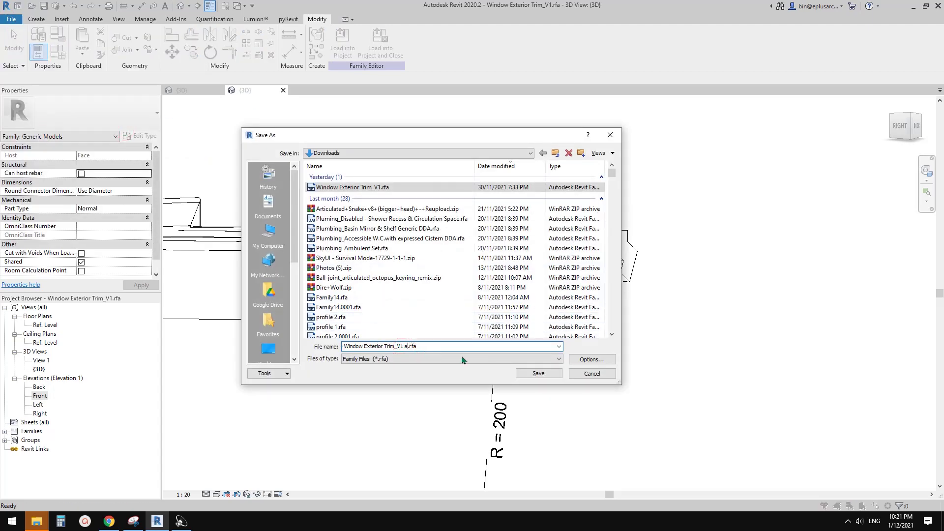
{"action": "left_click", "coordinate": [538, 375]}
Step: Open the original Window Exterior Trim_V1.rfa and examine its straight top sweep and the extrusion behind it
{"action": "left_click", "coordinate": [33, 19]}
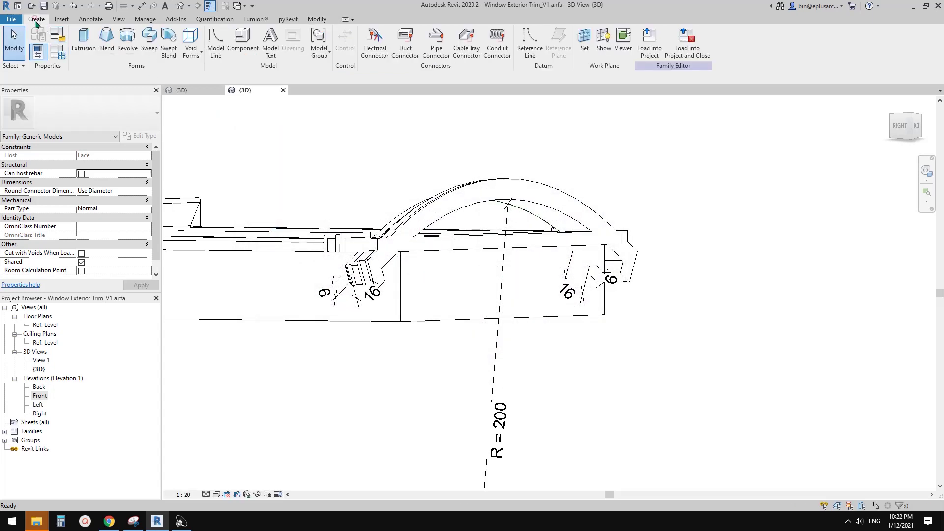
{"action": "left_click", "coordinate": [15, 20]}
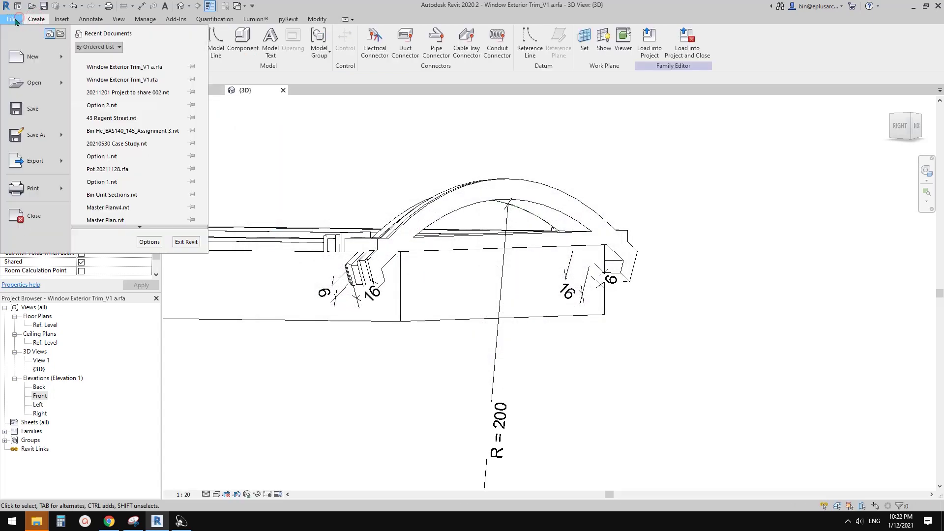
{"action": "left_click", "coordinate": [122, 79]}
{"action": "left_click", "coordinate": [382, 274]}
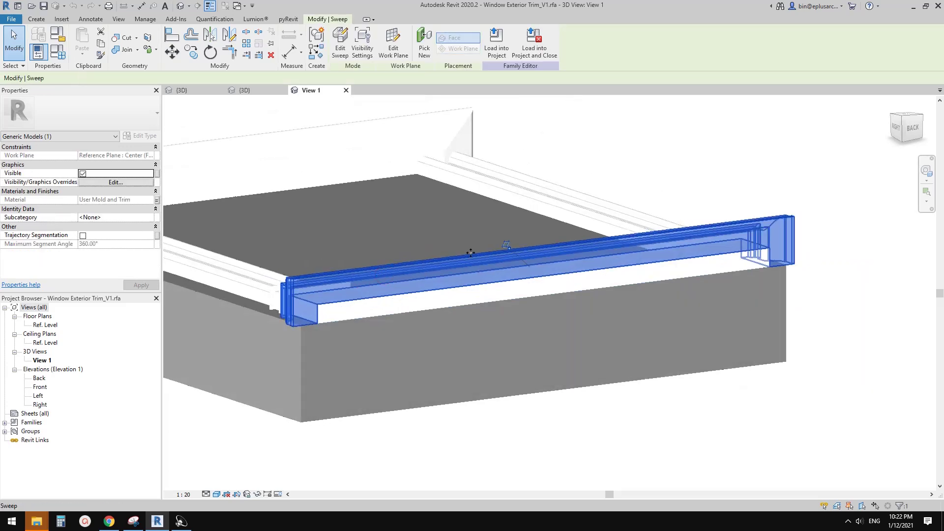
{"action": "left_click", "coordinate": [397, 308]}
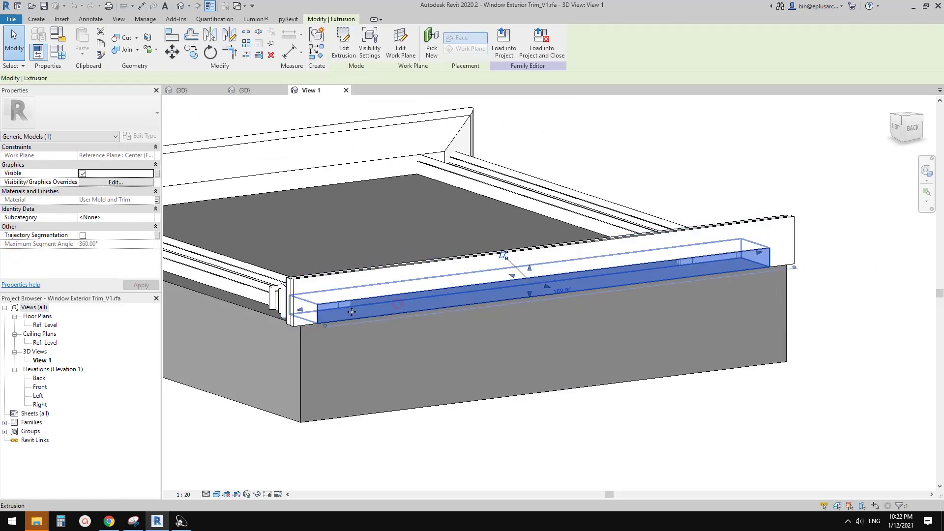
{"action": "mouse_move", "coordinate": [413, 308]}
{"action": "middle_mouse_down", "text": "shift"}
{"action": "mouse_move", "coordinate": [563, 331]}
{"action": "mouse_move", "coordinate": [626, 326]}
{"action": "mouse_move", "coordinate": [426, 303]}
{"action": "middle_mouse_up", "text": "shift"}
{"action": "key", "text": "Escape"}
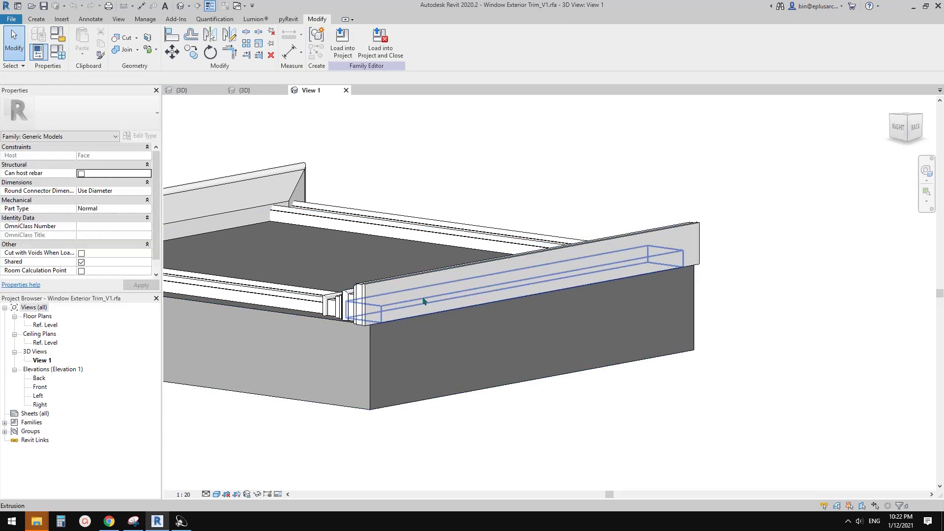
Step: Return to the 3D view of Window Exterior Trim_V1 a and delete the straight extrusion behind the arch
{"action": "left_click", "coordinate": [257, 92]}
{"action": "middle_click_drag", "start_coordinate": [329, 175], "coordinate": [467, 238], "text": "shift"}
{"action": "left_click", "coordinate": [467, 238]}
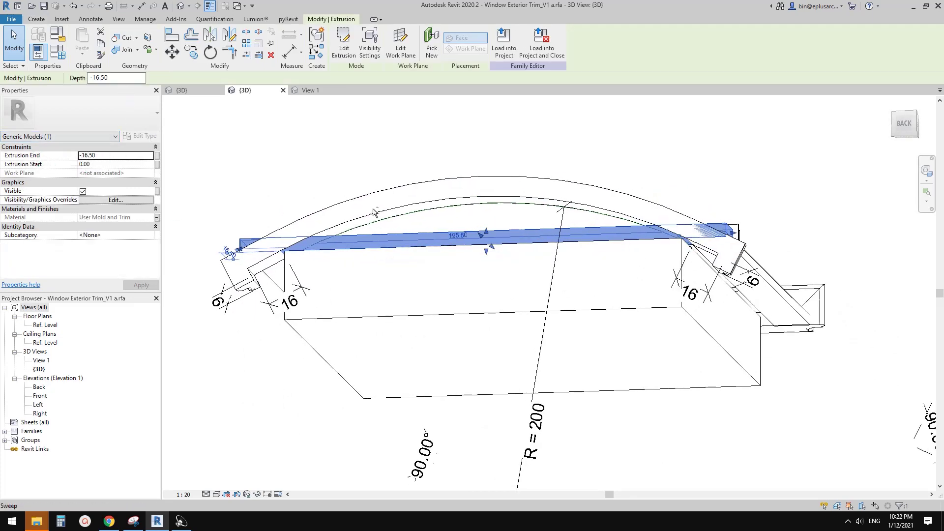
{"action": "key", "text": "Delete"}
{"action": "middle_click_drag", "start_coordinate": [368, 210], "coordinate": [430, 226], "text": "shift"}
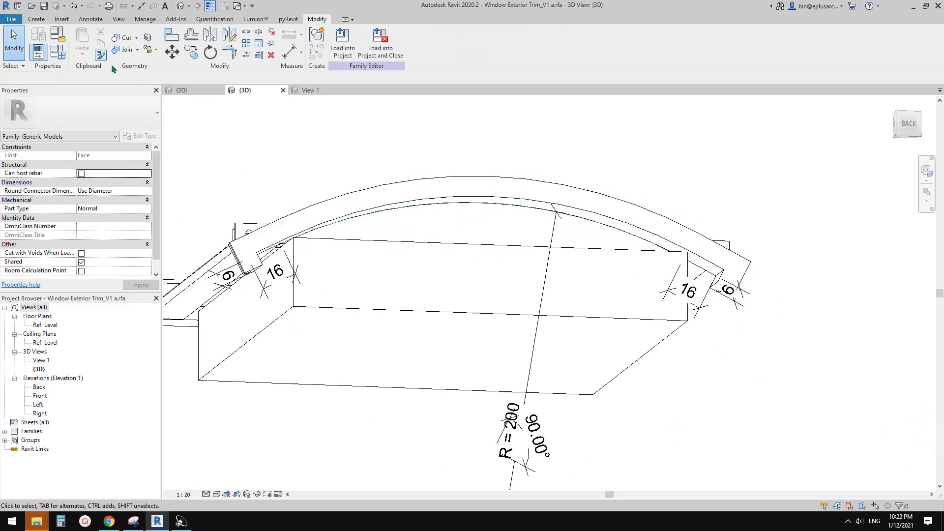
Step: Start a new sweep with a picked path along the arch's inner curved edge and its two straight end edges
{"action": "left_click", "coordinate": [36, 19]}
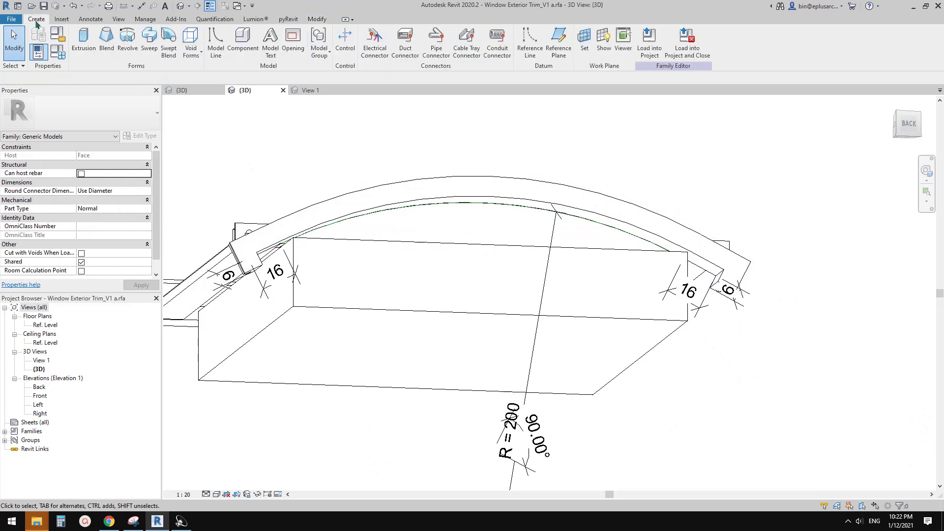
{"action": "left_click", "coordinate": [149, 39]}
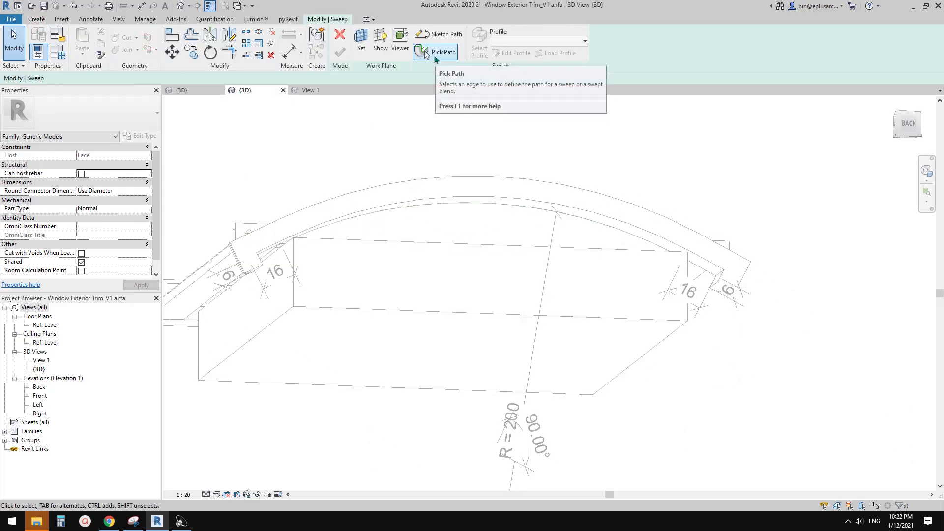
{"action": "left_click", "coordinate": [329, 225]}
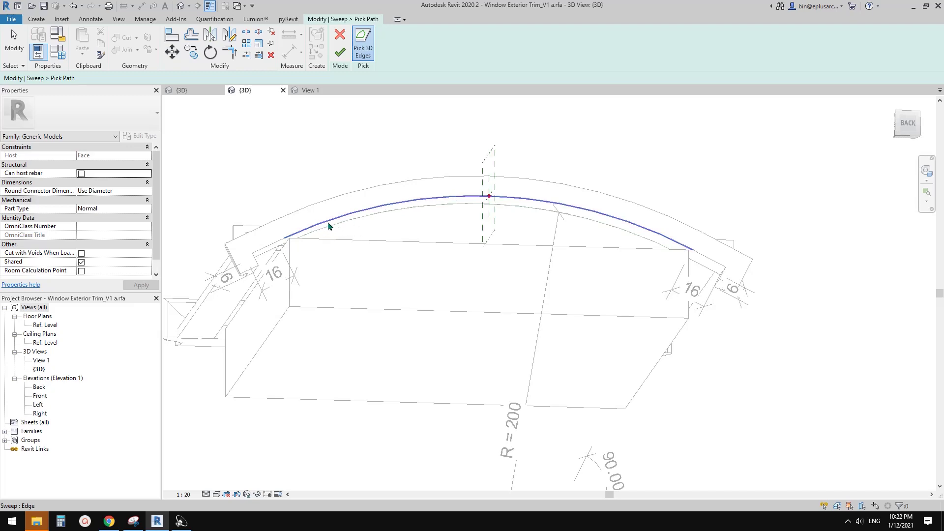
{"action": "left_click", "coordinate": [277, 244]}
{"action": "left_click", "coordinate": [713, 259]}
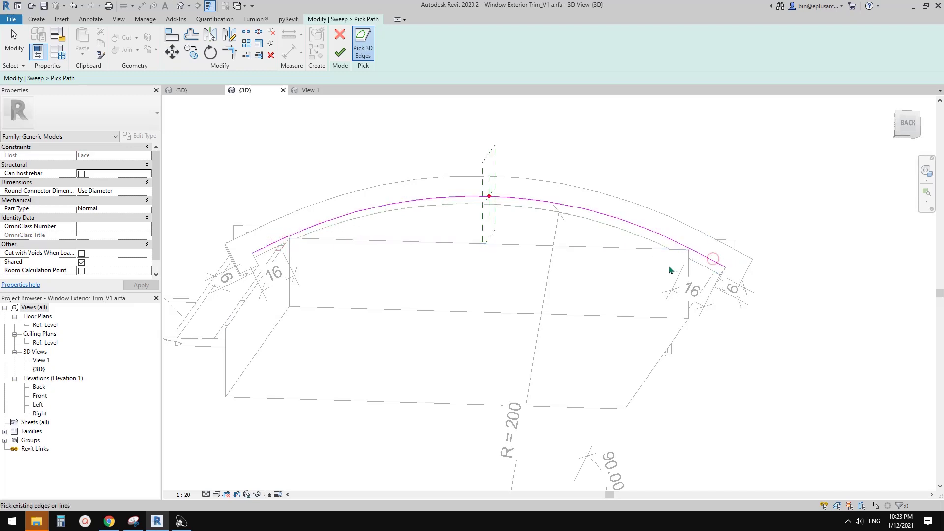
{"action": "left_click", "coordinate": [340, 52]}
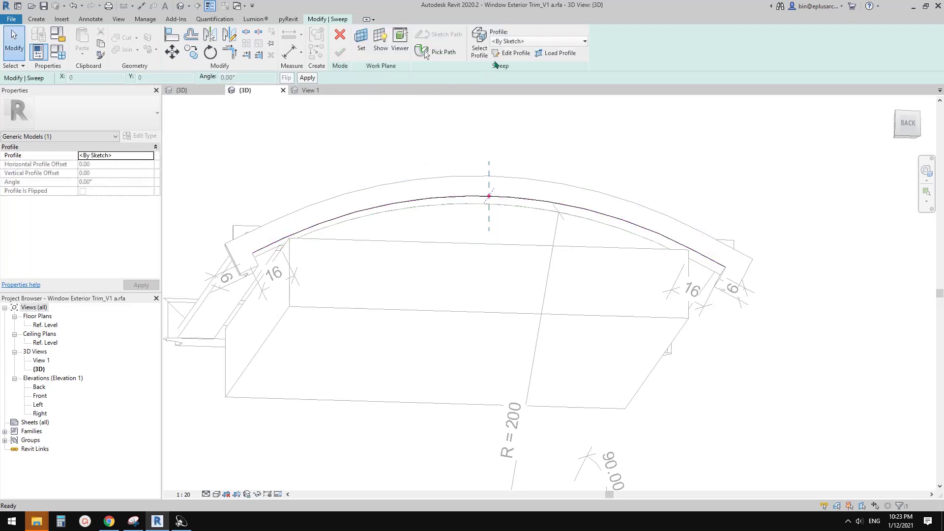
Step: Reopen the new sweep's path and delete its arc segment to shift the profile plane onto a straight end segment
{"action": "mouse_move", "coordinate": [422, 197]}
{"action": "middle_mouse_down", "text": "shift"}
{"action": "mouse_move", "coordinate": [497, 122]}
{"action": "mouse_move", "coordinate": [488, 123]}
{"action": "mouse_move", "coordinate": [445, 267]}
{"action": "mouse_move", "coordinate": [453, 217]}
{"action": "mouse_move", "coordinate": [433, 243]}
{"action": "mouse_move", "coordinate": [421, 221]}
{"action": "mouse_move", "coordinate": [437, 197]}
{"action": "middle_mouse_up", "text": "shift"}
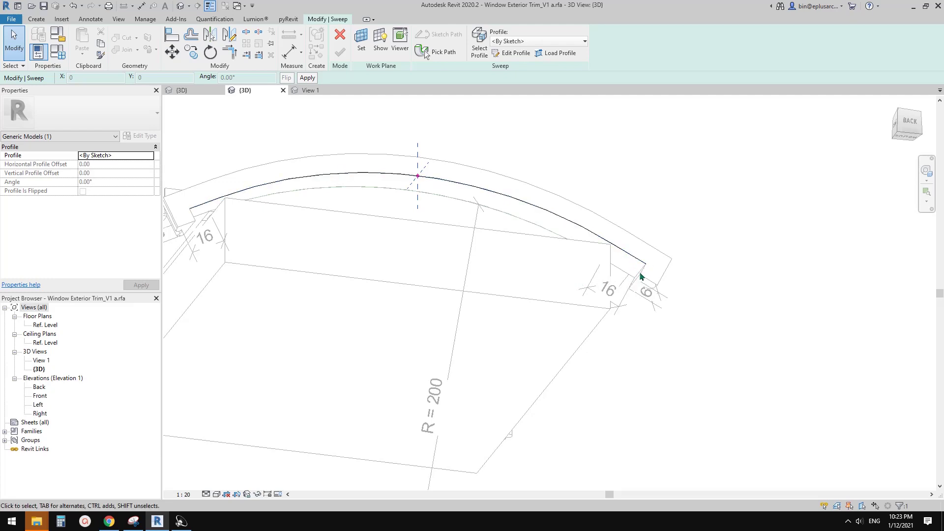
{"action": "middle_click_drag", "start_coordinate": [633, 285], "coordinate": [645, 299], "text": "shift"}
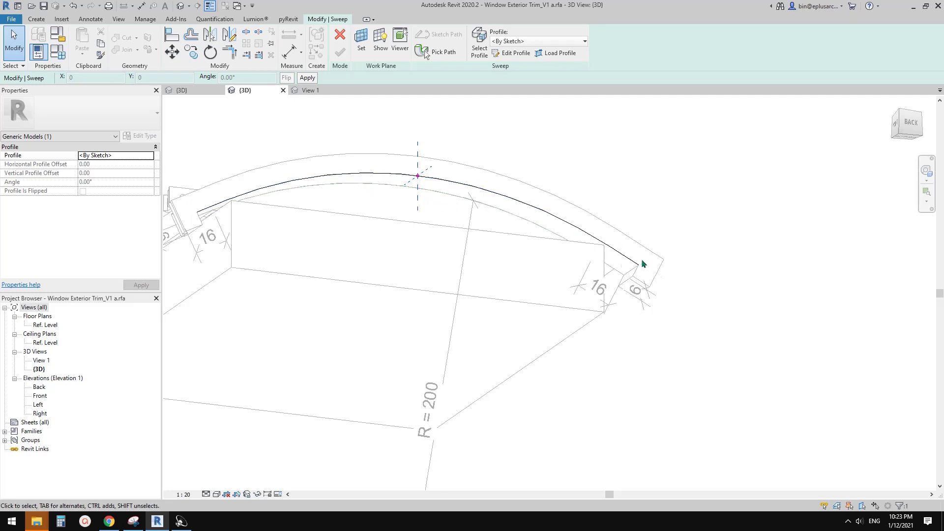
{"action": "middle_click_drag", "start_coordinate": [508, 217], "coordinate": [493, 202], "text": "shift"}
{"action": "scroll", "coordinate": [492, 199], "scroll_direction": "up", "scroll_amount": 1}
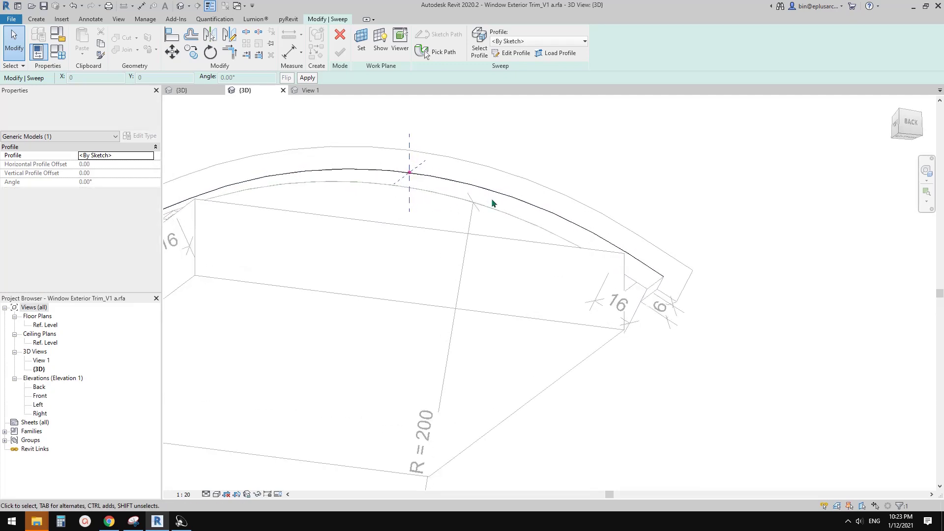
{"action": "left_click", "coordinate": [425, 50]}
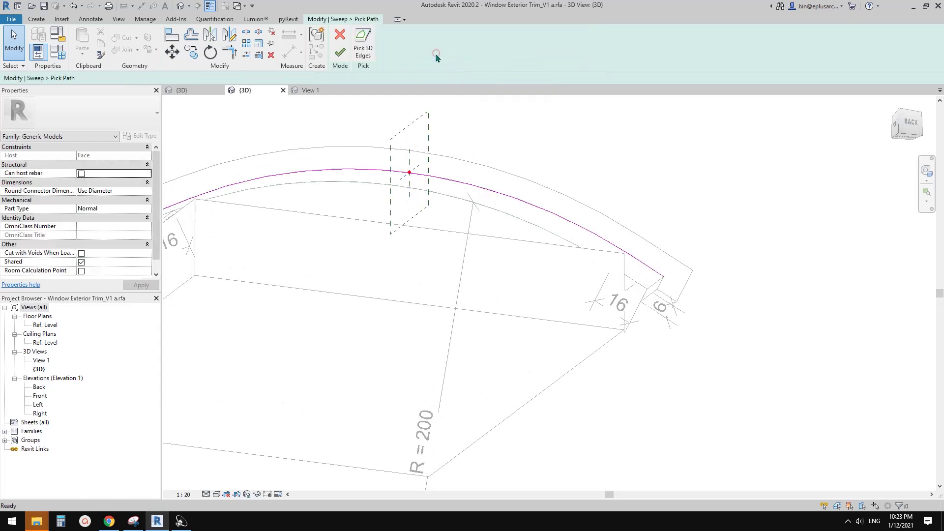
{"action": "left_click", "coordinate": [460, 184]}
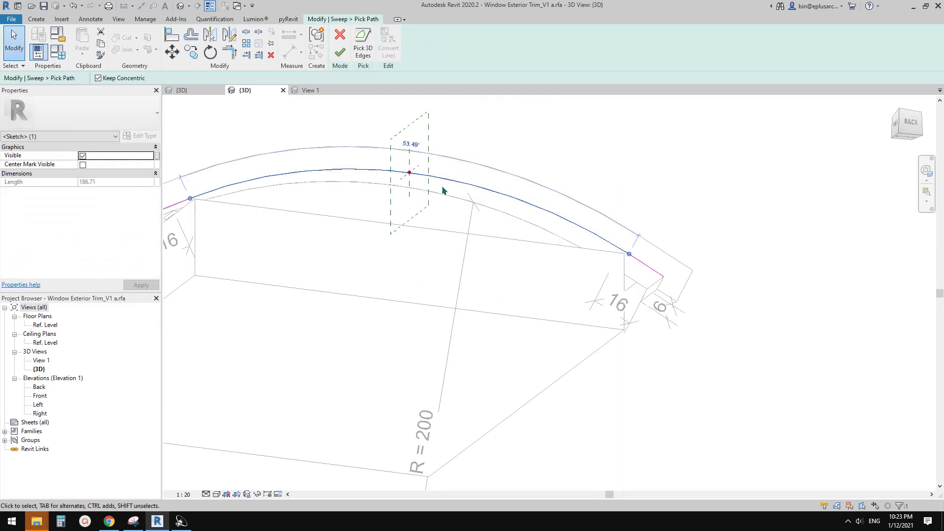
{"action": "key", "text": "Delete"}
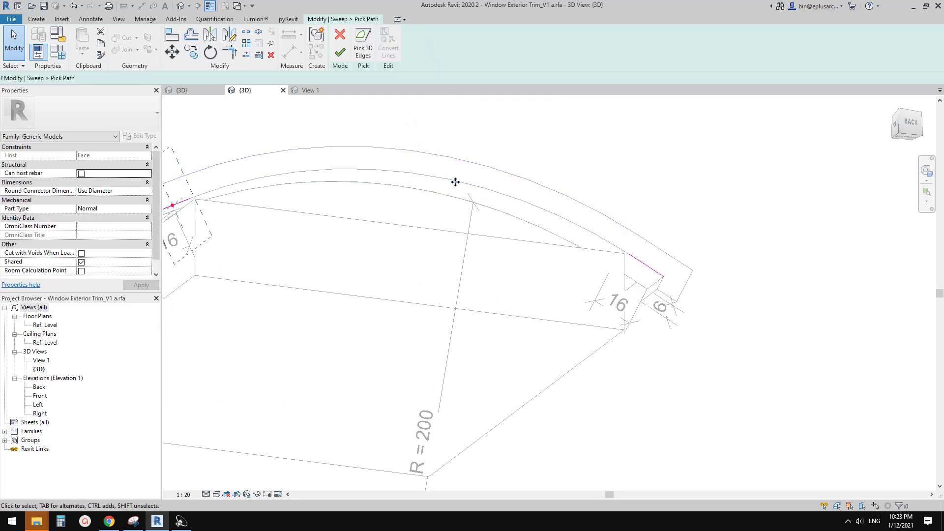
{"action": "middle_click_drag", "start_coordinate": [436, 193], "coordinate": [474, 192]}
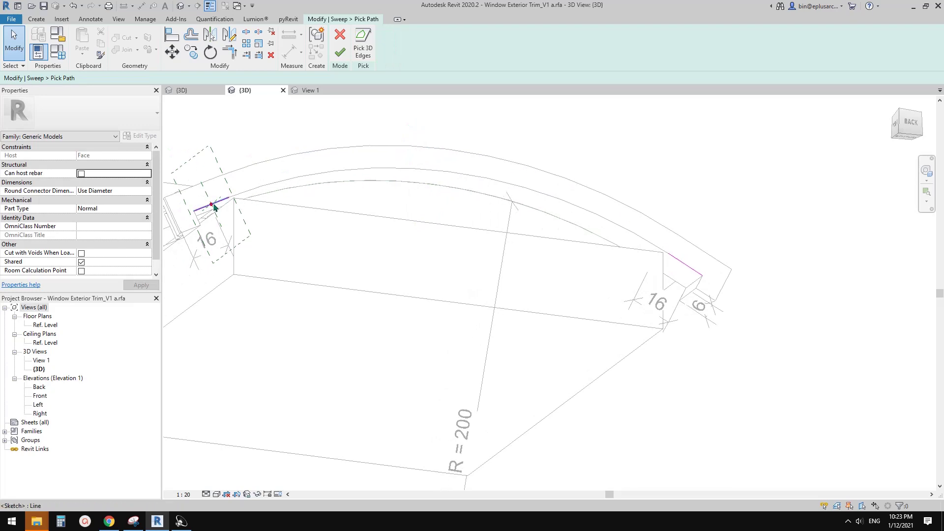
{"action": "middle_click_drag", "start_coordinate": [217, 207], "coordinate": [295, 198]}
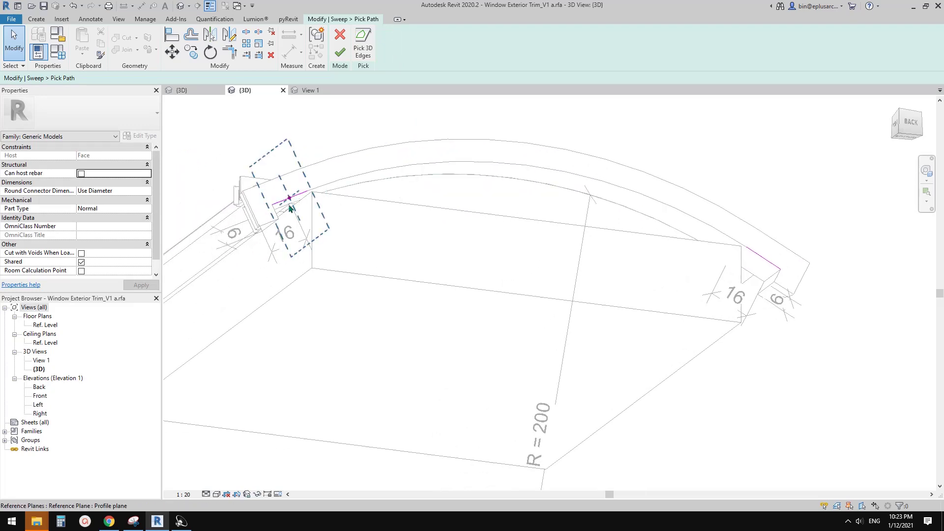
Step: Pick the arch's curved edge into the sweep path again and finish the path
{"action": "left_click", "coordinate": [364, 51]}
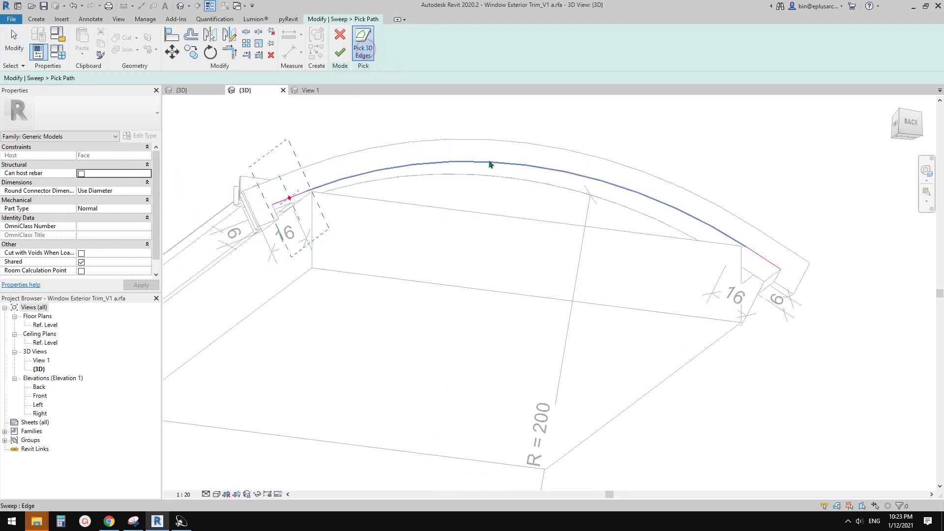
{"action": "left_click", "coordinate": [354, 181]}
{"action": "key", "text": "Escape"}
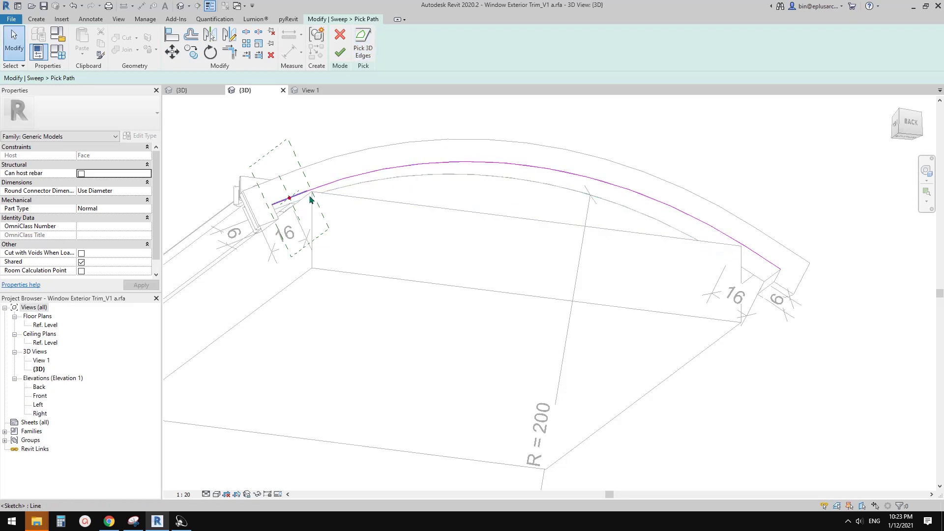
{"action": "scroll", "coordinate": [289, 199], "scroll_direction": "up", "scroll_amount": 5}
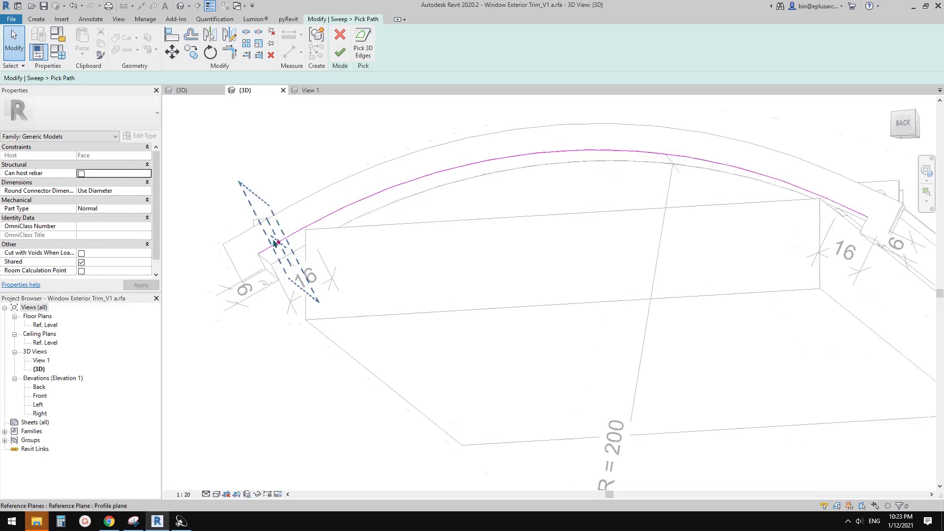
{"action": "left_click", "coordinate": [340, 52]}
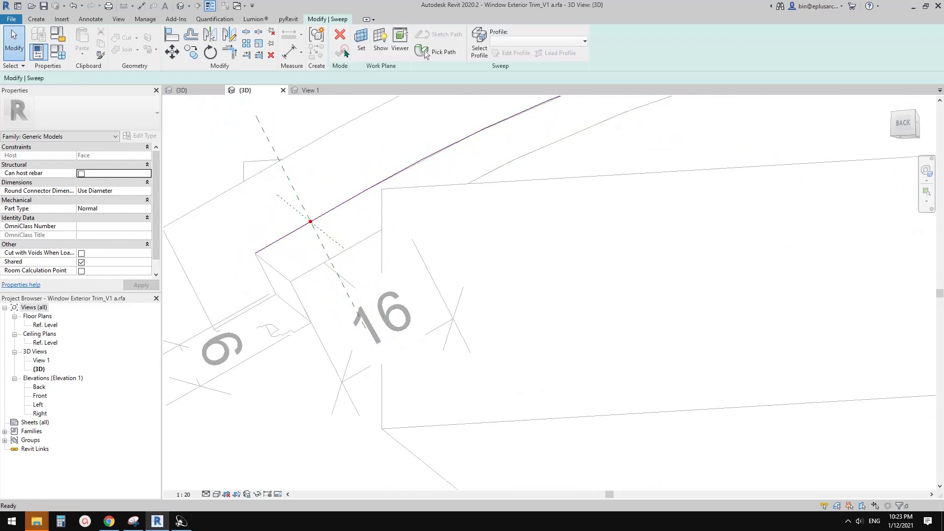
Step: Open the sweep's profile for sketching and pick the edges of the backing section into it
{"action": "left_click", "coordinate": [484, 53]}
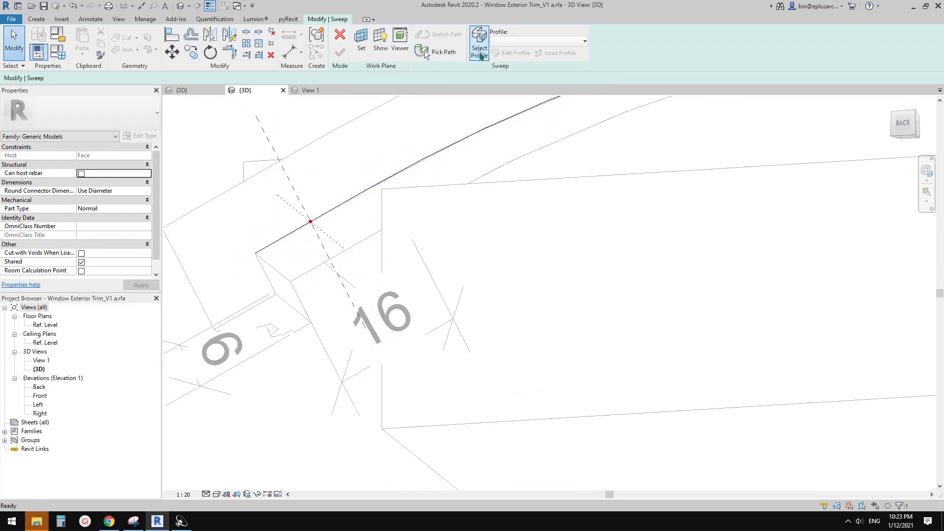
{"action": "left_click", "coordinate": [515, 53]}
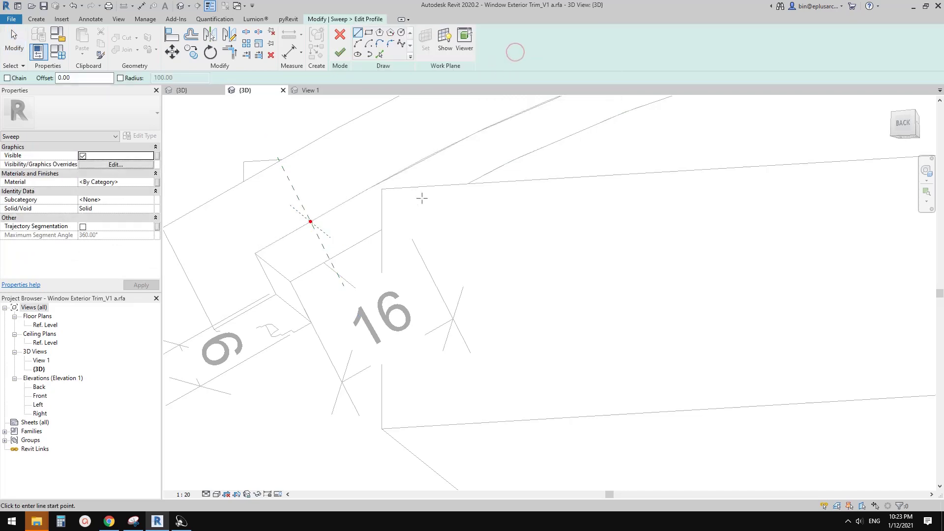
{"action": "left_click", "coordinate": [267, 275]}
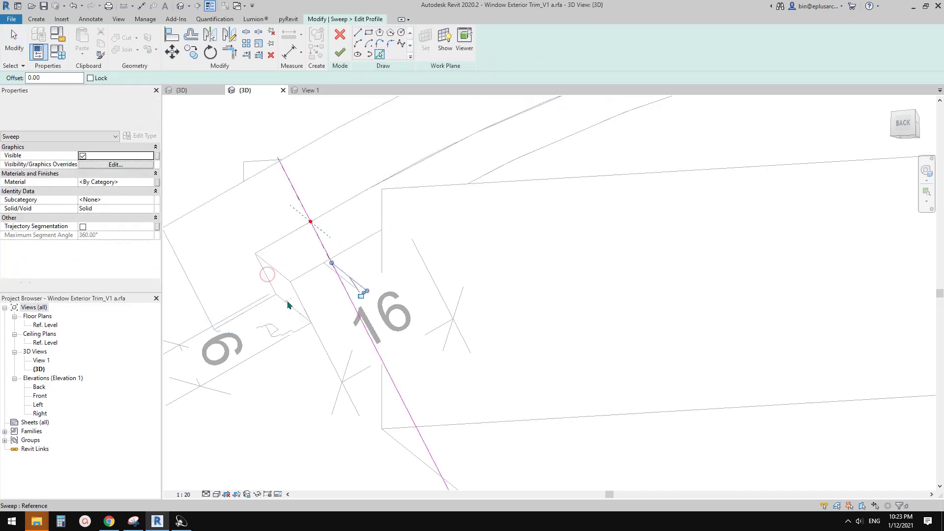
{"action": "left_click", "coordinate": [274, 265]}
Step: Trim the picked profile lines to one another at the corners to form a closed four-sided outline
{"action": "key", "text": "t"}
{"action": "key", "text": "r"}
{"action": "left_click", "coordinate": [350, 257]}
{"action": "left_click", "coordinate": [331, 238]}
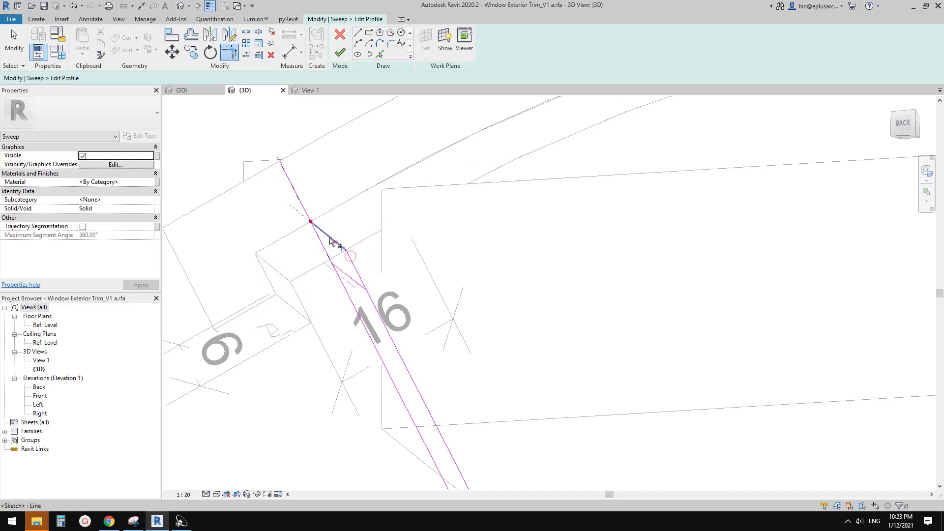
{"action": "left_click", "coordinate": [326, 237]}
{"action": "left_click", "coordinate": [322, 245]}
{"action": "left_click", "coordinate": [325, 254]}
{"action": "left_click", "coordinate": [344, 274]}
{"action": "left_click", "coordinate": [356, 270]}
{"action": "left_click", "coordinate": [349, 276]}
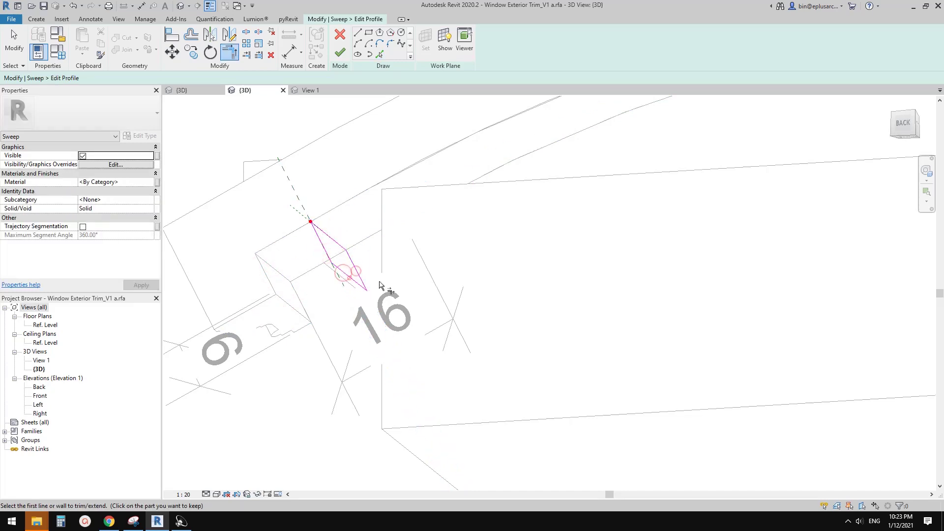
Step: Finish the four-sided profile and complete the sweep along the arch
{"action": "middle_click_drag", "start_coordinate": [413, 298], "coordinate": [385, 314], "text": "shift"}
{"action": "left_click", "coordinate": [339, 52]}
{"action": "left_click", "coordinate": [339, 53]}
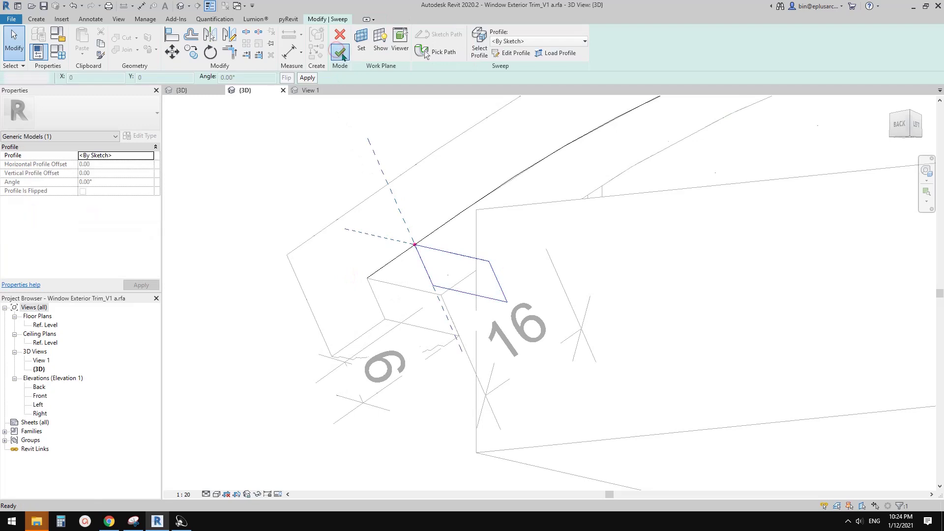
{"action": "scroll", "coordinate": [480, 224], "scroll_direction": "down", "scroll_amount": 4}
{"action": "middle_click_drag", "start_coordinate": [481, 224], "coordinate": [384, 246]}
{"action": "key", "text": "Escape"}
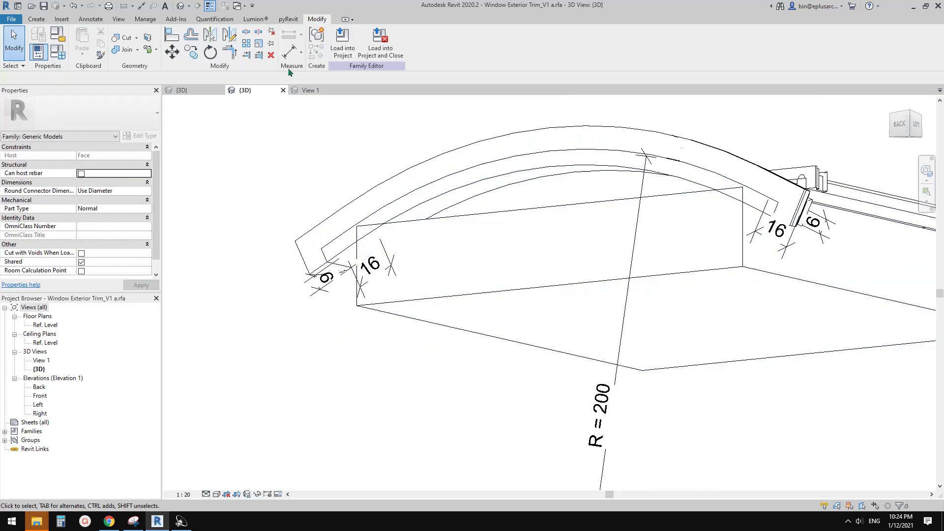
Step: Join the new backing sweep to the arched trim and view the result from behind
{"action": "left_click", "coordinate": [121, 49]}
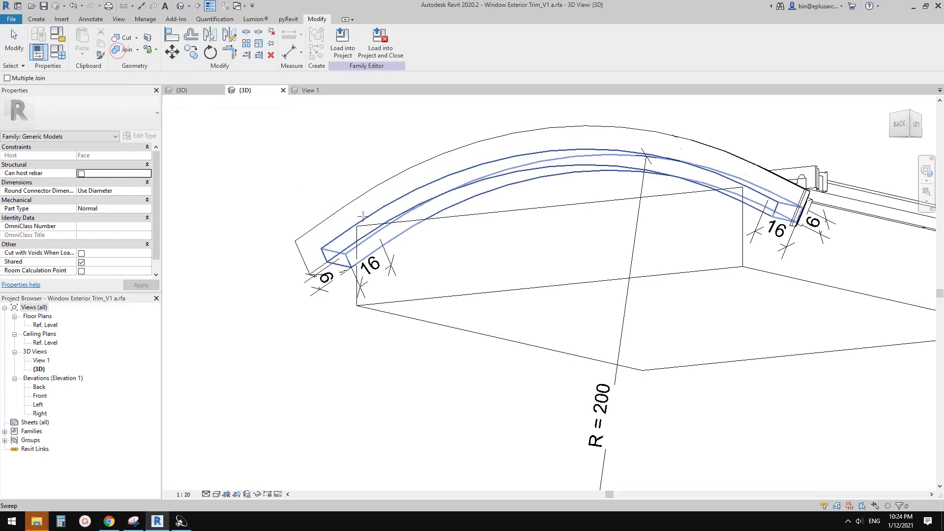
{"action": "left_click", "coordinate": [391, 185]}
{"action": "key", "text": "Escape"}
{"action": "middle_click_drag", "start_coordinate": [443, 219], "coordinate": [597, 238], "text": "shift"}
{"action": "middle_click_drag", "start_coordinate": [479, 268], "coordinate": [427, 335], "text": "shift"}
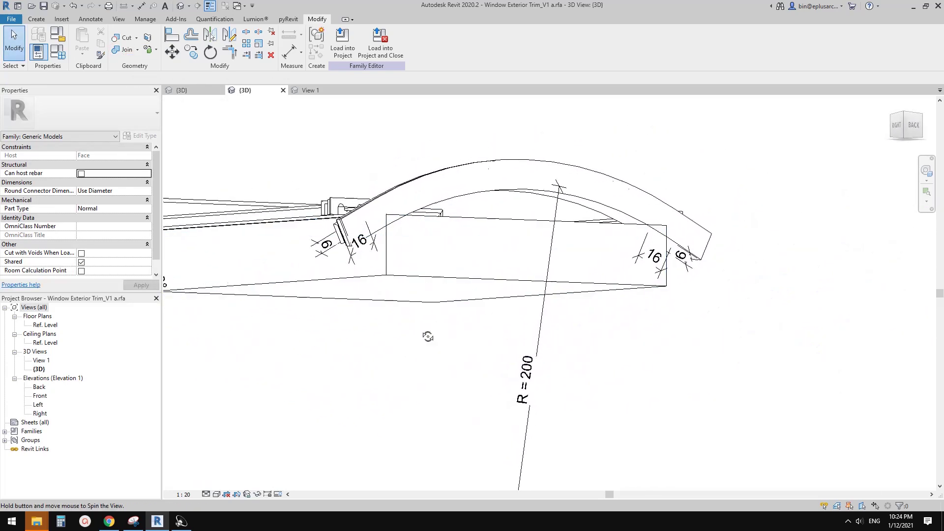
Step: Temporarily hide the capital block above the right side trim to expose the end of the fluted moulding
{"action": "left_click", "coordinate": [250, 89]}
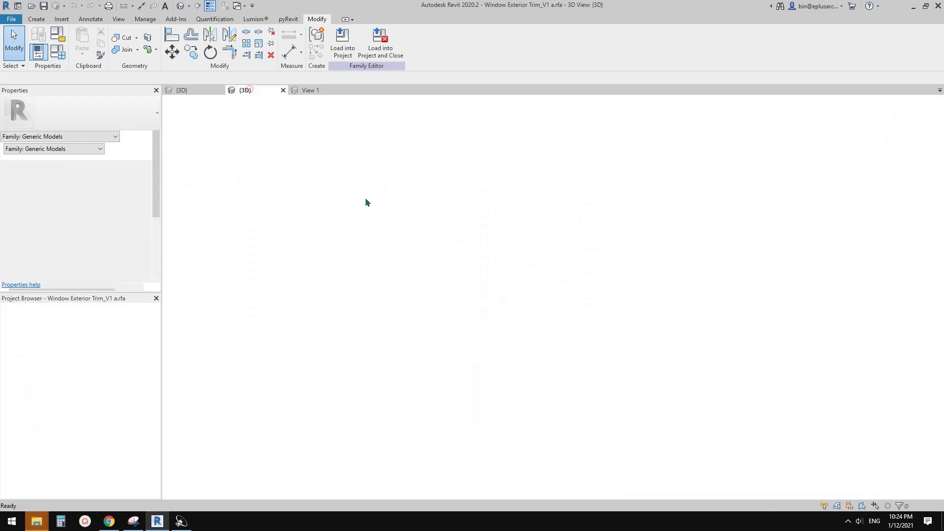
{"action": "middle_click_drag", "start_coordinate": [447, 220], "coordinate": [546, 207], "text": "shift"}
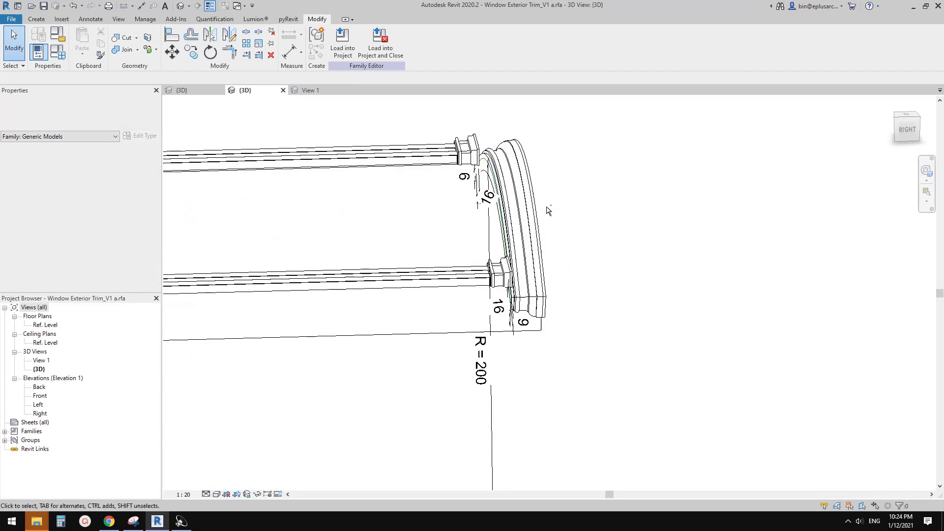
{"action": "middle_click_drag", "start_coordinate": [558, 239], "coordinate": [761, 358], "text": "shift"}
{"action": "scroll", "coordinate": [762, 358], "scroll_direction": "down", "scroll_amount": 1}
{"action": "middle_click_drag", "start_coordinate": [762, 357], "coordinate": [634, 307]}
{"action": "left_click", "coordinate": [569, 220]}
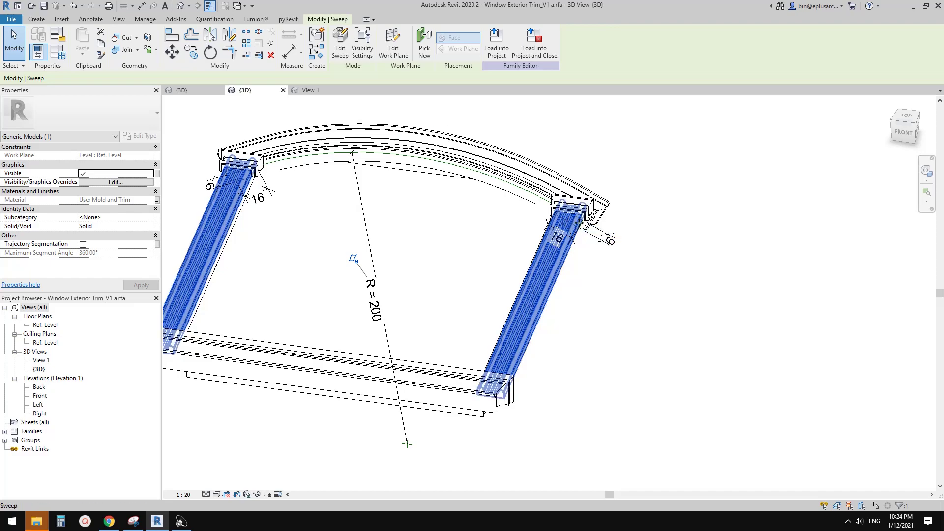
{"action": "middle_click_drag", "start_coordinate": [571, 225], "coordinate": [549, 254], "text": "shift"}
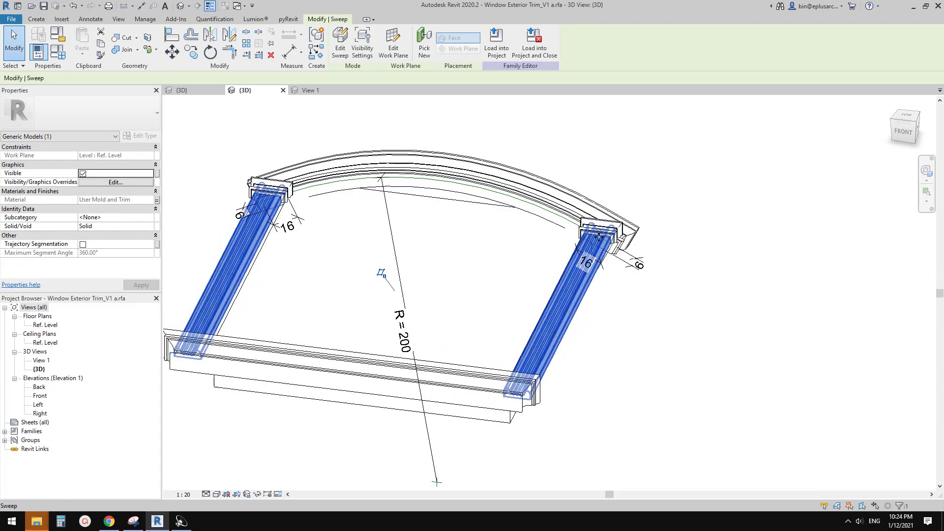
{"action": "key", "text": "h"}
{"action": "key", "text": "h"}
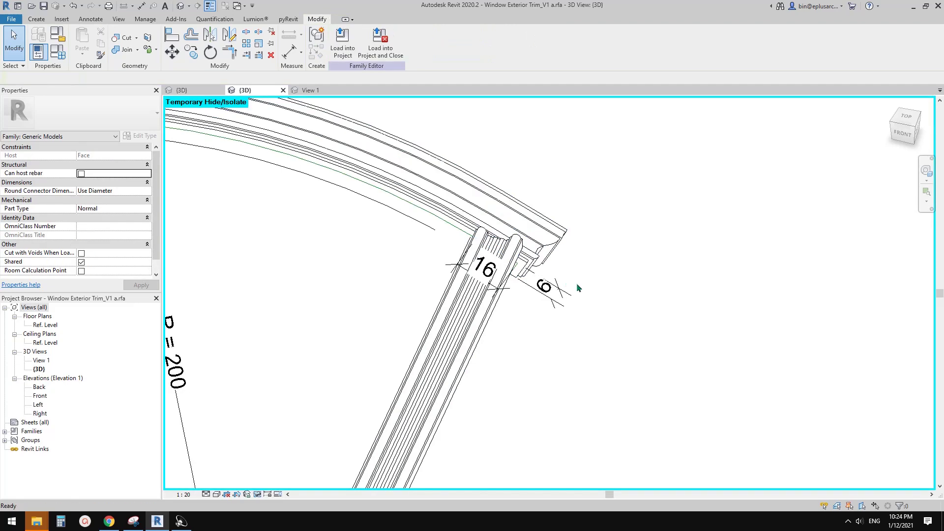
Step: Open the fluted sweep shared by both side trims and delete the right-hand loop from its profile
{"action": "left_click", "coordinate": [500, 251]}
{"action": "scroll", "coordinate": [499, 252], "scroll_direction": "down", "scroll_amount": 1}
{"action": "middle_click_drag", "start_coordinate": [500, 252], "coordinate": [587, 255]}
{"action": "scroll", "coordinate": [523, 263], "scroll_direction": "down", "scroll_amount": 1}
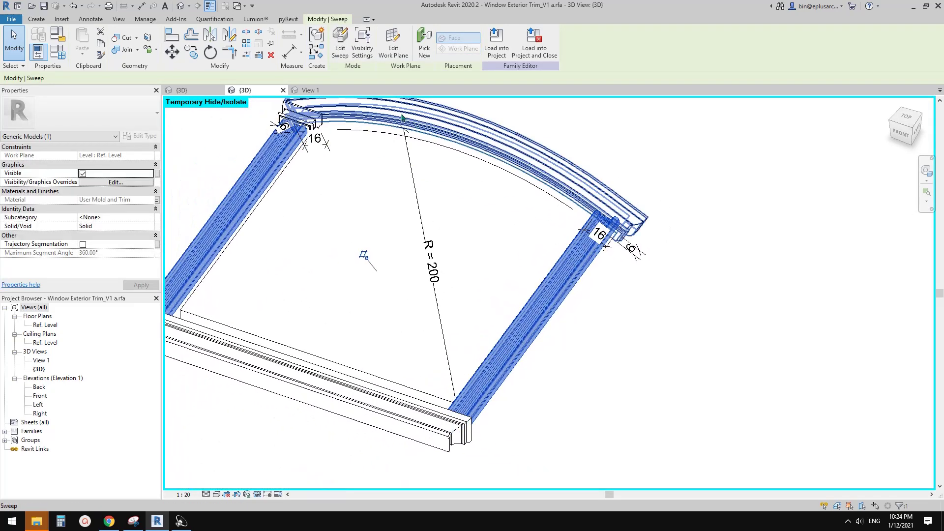
{"action": "middle_click_drag", "start_coordinate": [384, 161], "coordinate": [433, 172]}
{"action": "scroll", "coordinate": [394, 158], "scroll_direction": "down", "scroll_amount": 1}
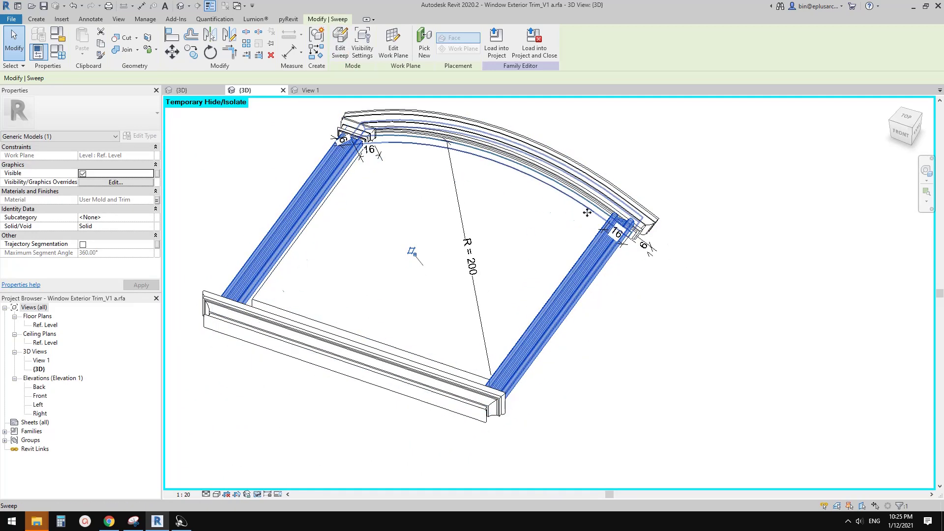
{"action": "double_click", "coordinate": [281, 252]}
{"action": "middle_click_drag", "start_coordinate": [286, 241], "coordinate": [363, 257], "text": "shift"}
{"action": "scroll", "coordinate": [369, 256], "scroll_direction": "up", "scroll_amount": 2}
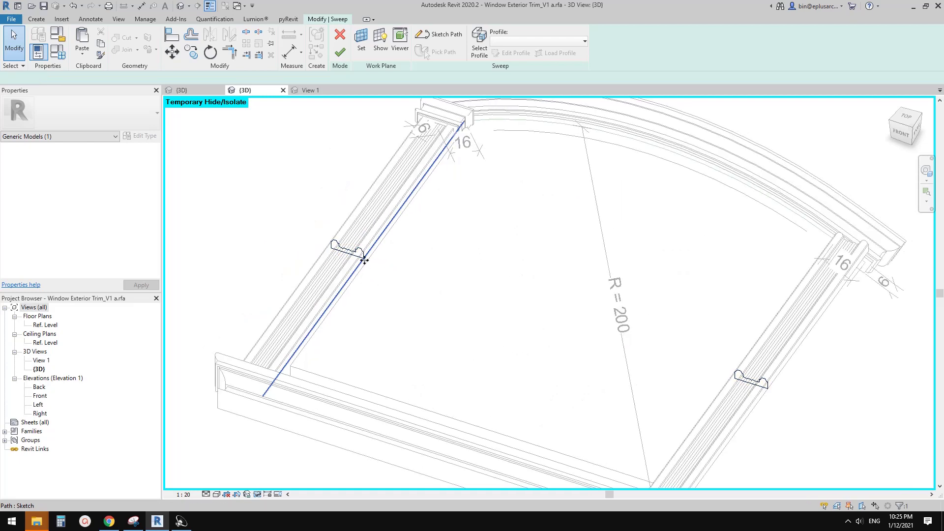
{"action": "left_click", "coordinate": [755, 383]}
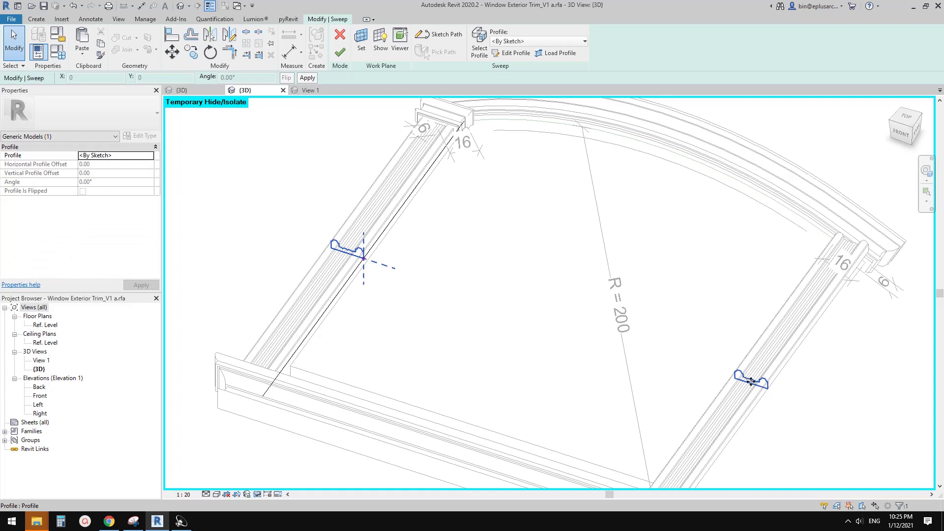
{"action": "left_click", "coordinate": [512, 53]}
{"action": "left_click_drag", "start_coordinate": [701, 363], "coordinate": [789, 421]}
{"action": "key", "text": "Delete"}
Step: Finish the profile and the side trim sweep, deleting the dimensions whose references are invalid
{"action": "middle_click_drag", "start_coordinate": [689, 348], "coordinate": [671, 325]}
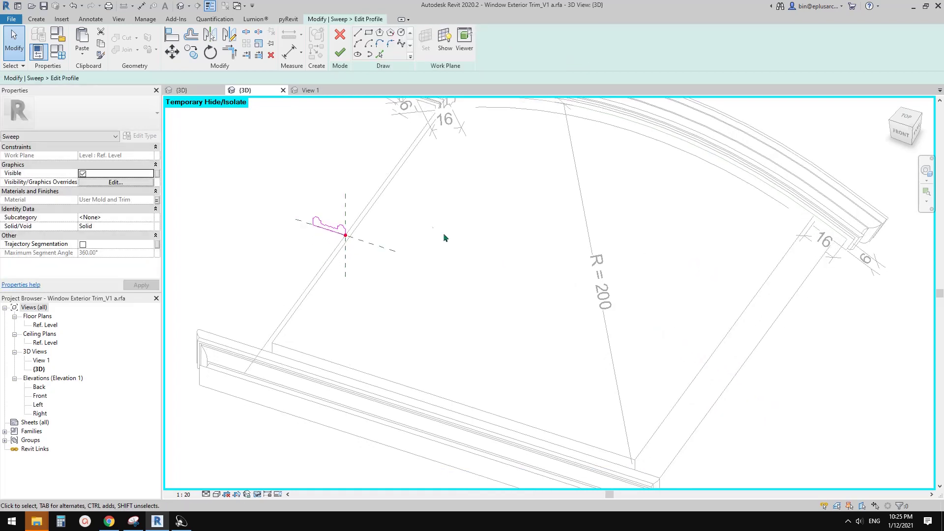
{"action": "scroll", "coordinate": [406, 227], "scroll_direction": "up", "scroll_amount": 1}
{"action": "middle_click_drag", "start_coordinate": [406, 227], "coordinate": [448, 280]}
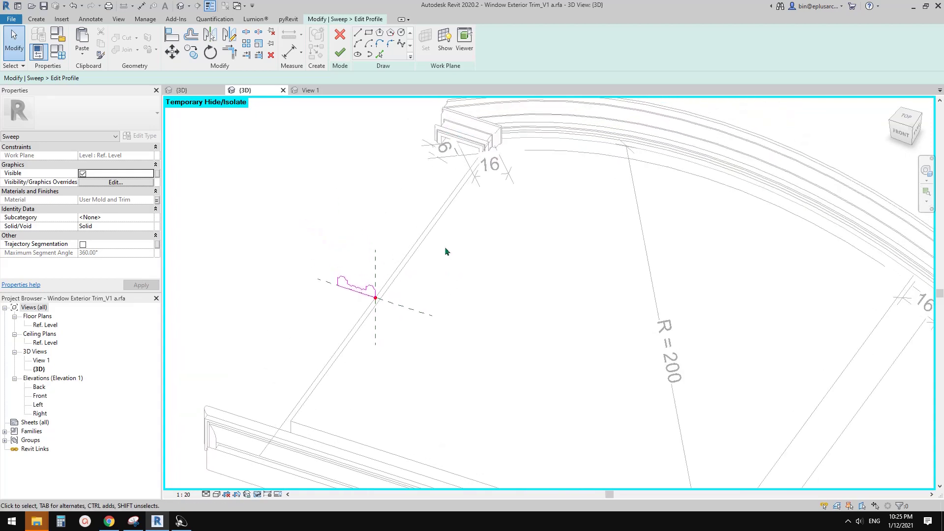
{"action": "scroll", "coordinate": [445, 251], "scroll_direction": "down", "scroll_amount": 1}
{"action": "left_click", "coordinate": [339, 52]}
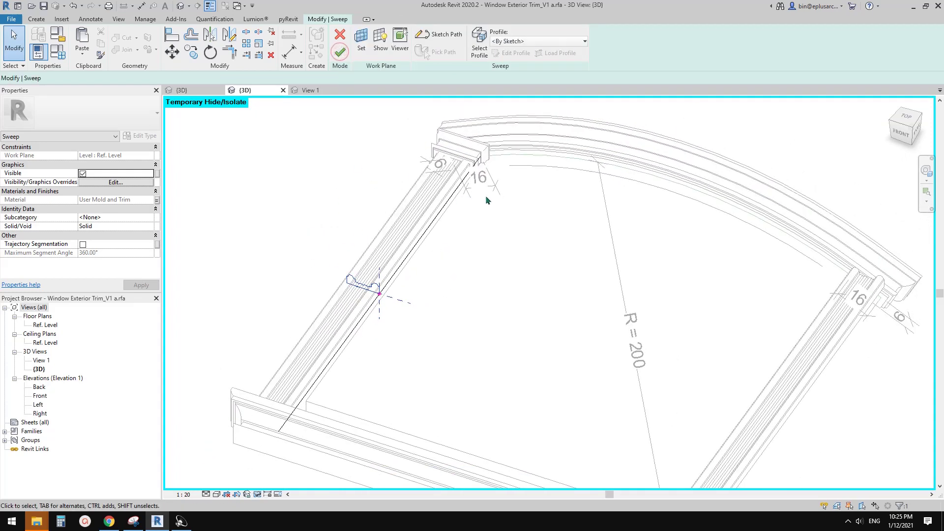
{"action": "left_click", "coordinate": [340, 53]}
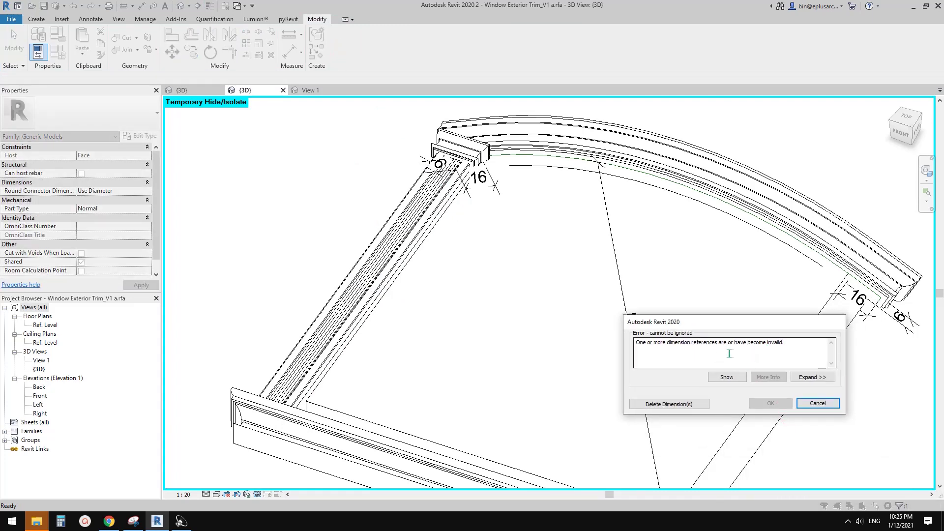
{"action": "left_click", "coordinate": [668, 404]}
Step: Reopen the left side trim sweep, examine its profile settings, and close it again
{"action": "middle_click_drag", "start_coordinate": [496, 275], "coordinate": [466, 305]}
{"action": "left_click", "coordinate": [340, 45]}
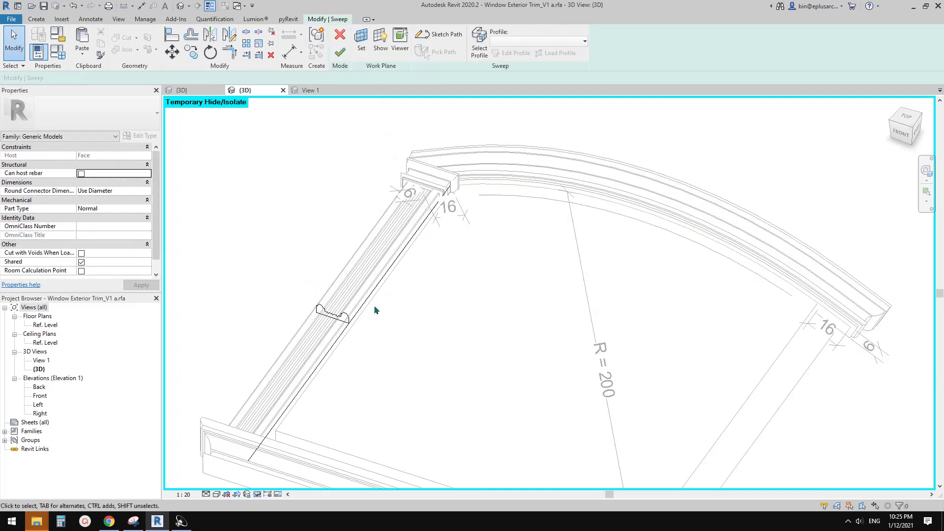
{"action": "left_click", "coordinate": [341, 322]}
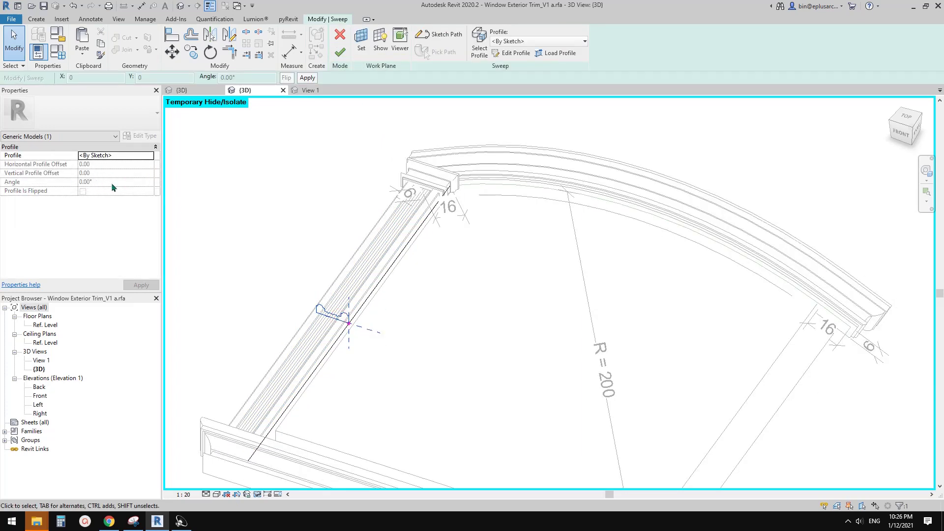
{"action": "left_click", "coordinate": [340, 52]}
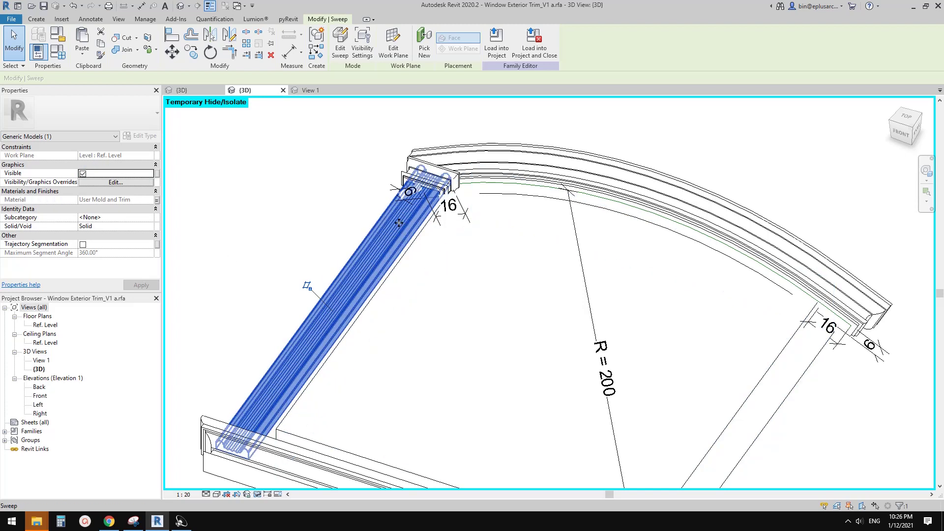
{"action": "middle_click_drag", "start_coordinate": [398, 223], "coordinate": [409, 234]}
{"action": "scroll", "coordinate": [408, 232], "scroll_direction": "up", "scroll_amount": 1}
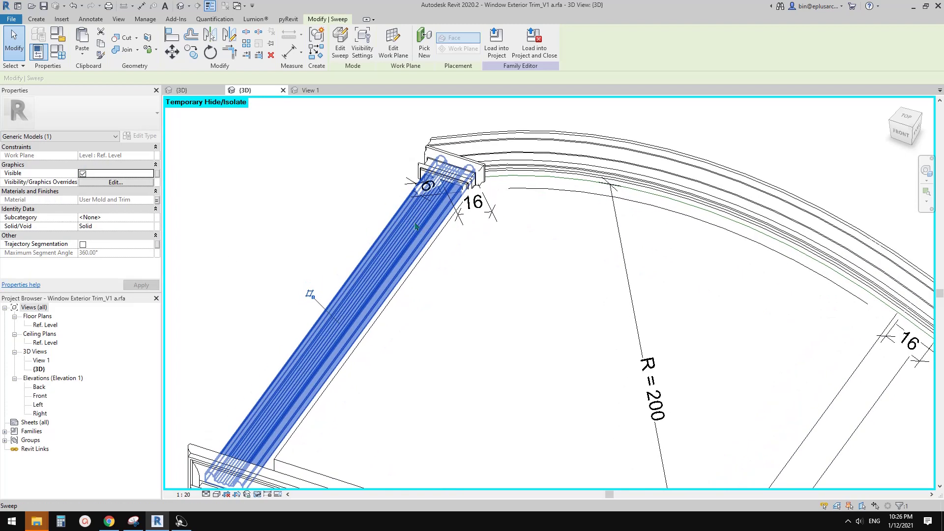
{"action": "middle_click_drag", "start_coordinate": [355, 230], "coordinate": [340, 219]}
{"action": "left_click", "coordinate": [325, 198]}
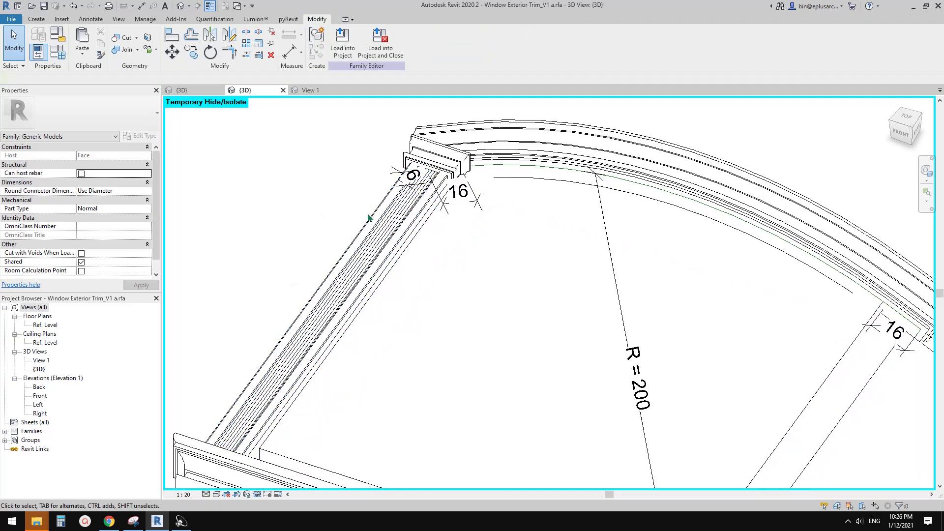
Step: Create a new family from the Metric Profile.rft template
{"action": "left_click", "coordinate": [12, 19]}
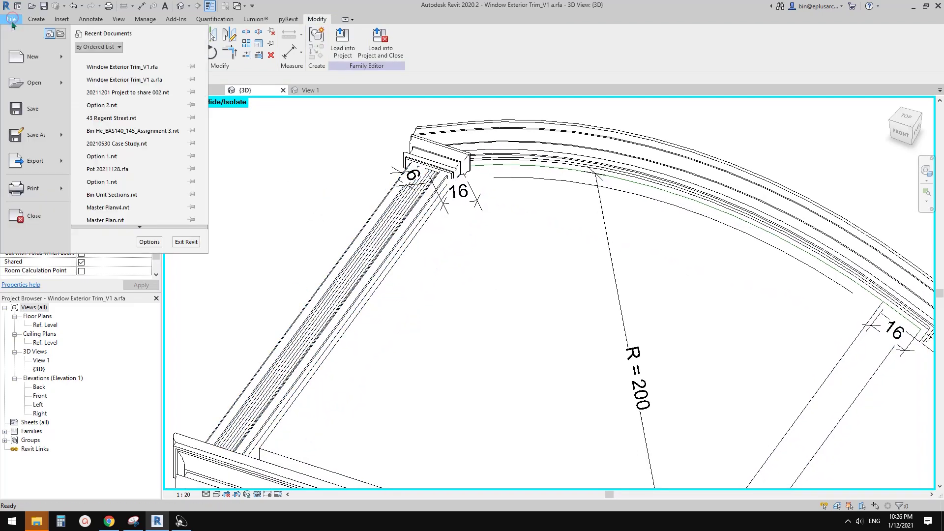
{"action": "mouse_move", "coordinate": [62, 71]}
{"action": "left_click", "coordinate": [118, 87]}
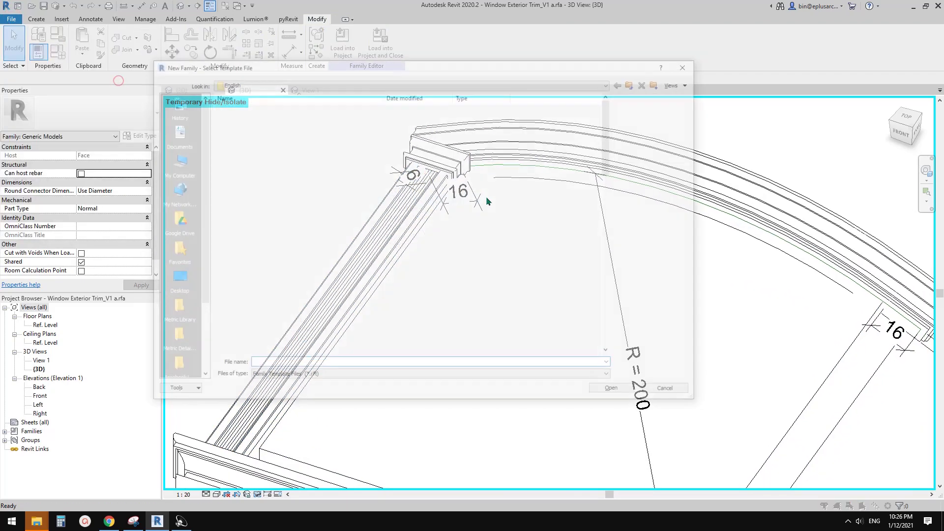
{"action": "scroll", "coordinate": [488, 201], "scroll_direction": "down", "scroll_amount": 12}
{"action": "left_click", "coordinate": [245, 171]}
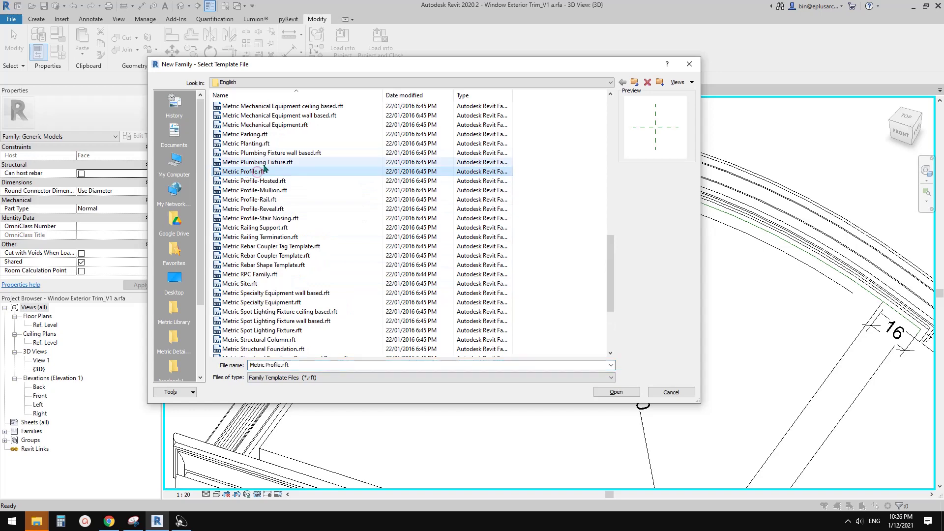
{"action": "left_click", "coordinate": [618, 392]}
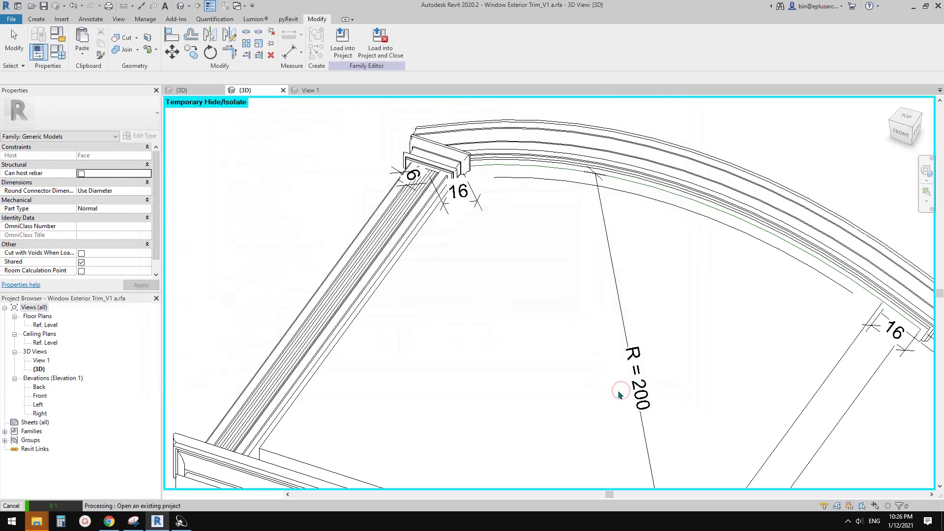
{"action": "scroll", "coordinate": [550, 296], "scroll_direction": "up", "scroll_amount": 4}
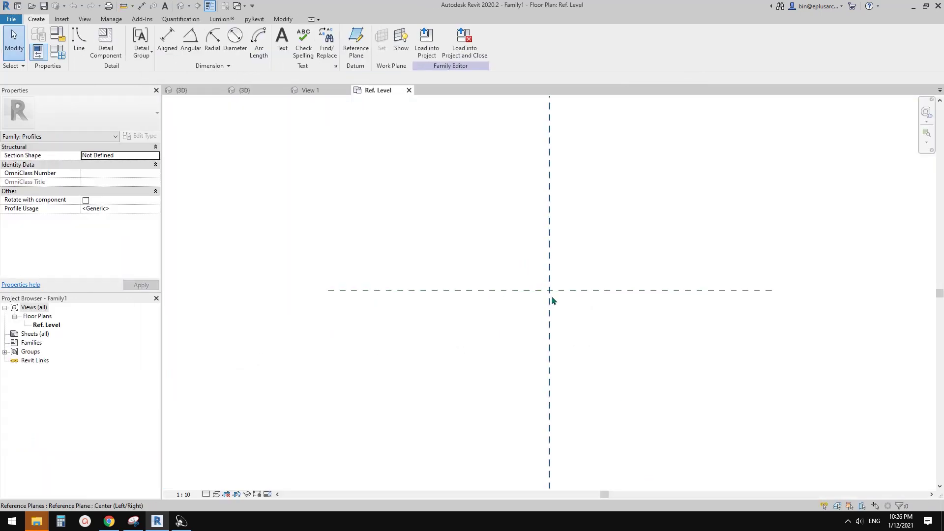
{"action": "middle_click_drag", "start_coordinate": [568, 299], "coordinate": [497, 310]}
Step: Return to the 3D view of Window Exterior Trim_V1 a and open the left side trim sweep's profile sketch for editing
{"action": "left_click", "coordinate": [245, 91]}
{"action": "scroll", "coordinate": [372, 249], "scroll_direction": "down", "scroll_amount": 2}
{"action": "middle_click_drag", "start_coordinate": [372, 249], "coordinate": [385, 207]}
{"action": "left_click", "coordinate": [385, 206]}
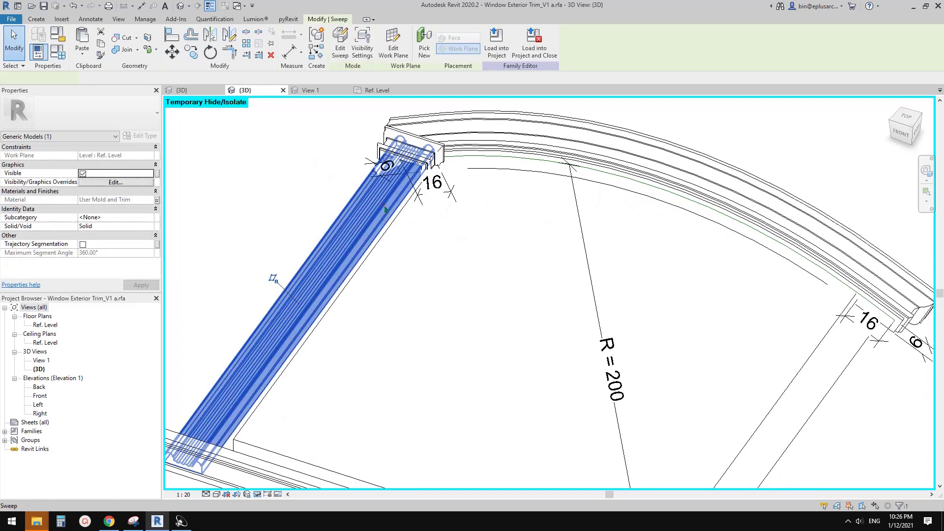
{"action": "double_click", "coordinate": [385, 209]}
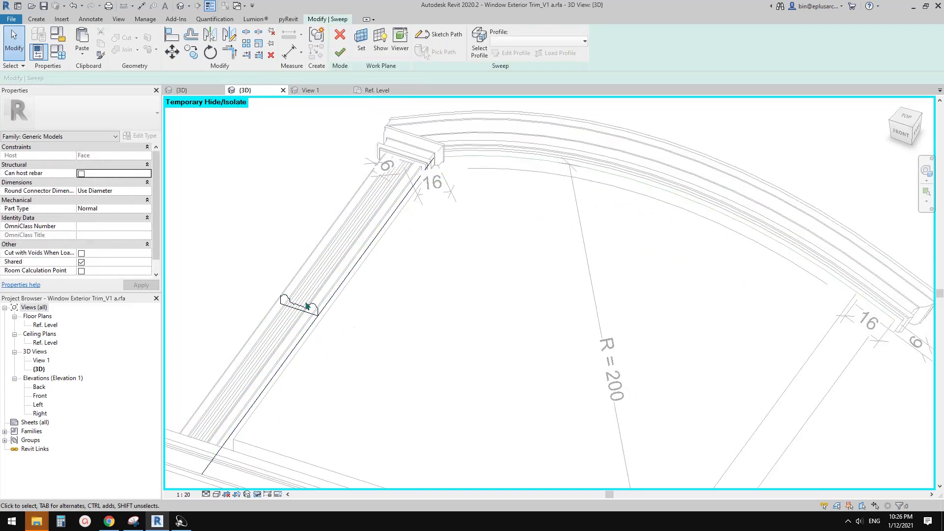
{"action": "left_click", "coordinate": [306, 306]}
{"action": "left_click", "coordinate": [516, 53]}
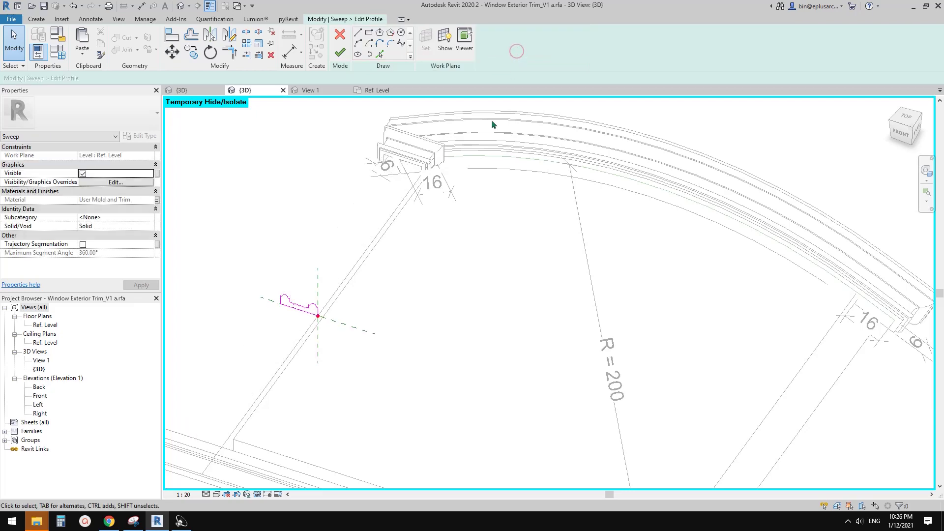
Step: Copy all the sketch lines of the sweep's fluted profile and paste them into the new profile family's Ref. Level view
{"action": "left_click_drag", "start_coordinate": [272, 283], "coordinate": [332, 333]}
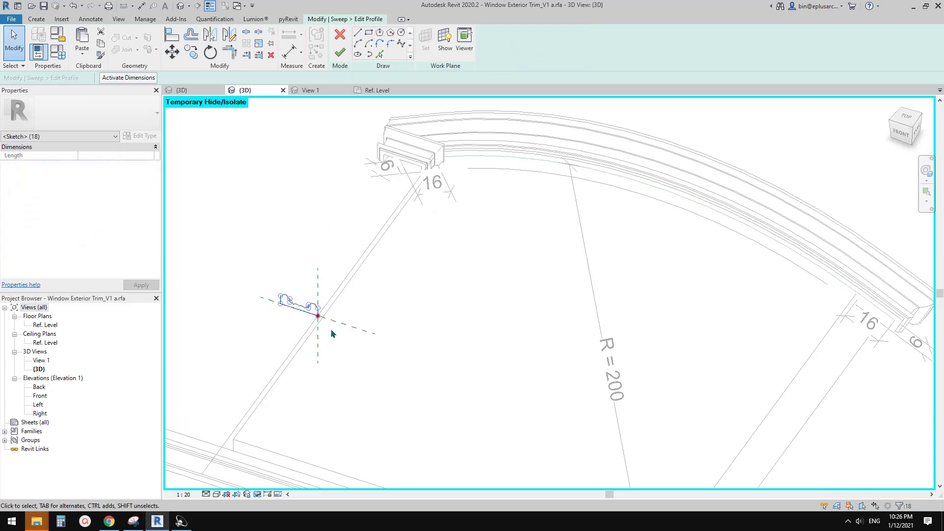
{"action": "left_click", "coordinate": [374, 90]}
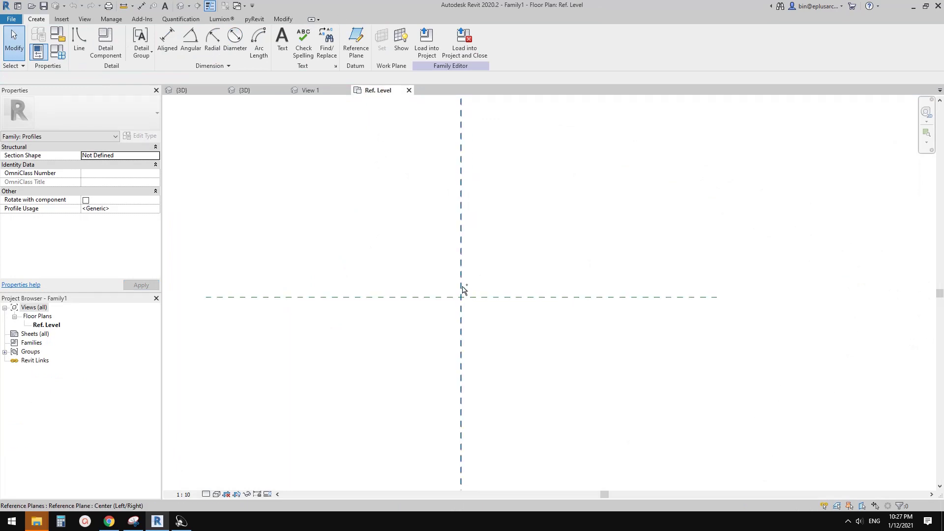
{"action": "key", "text": "ctrl+v"}
{"action": "left_click", "coordinate": [510, 252]}
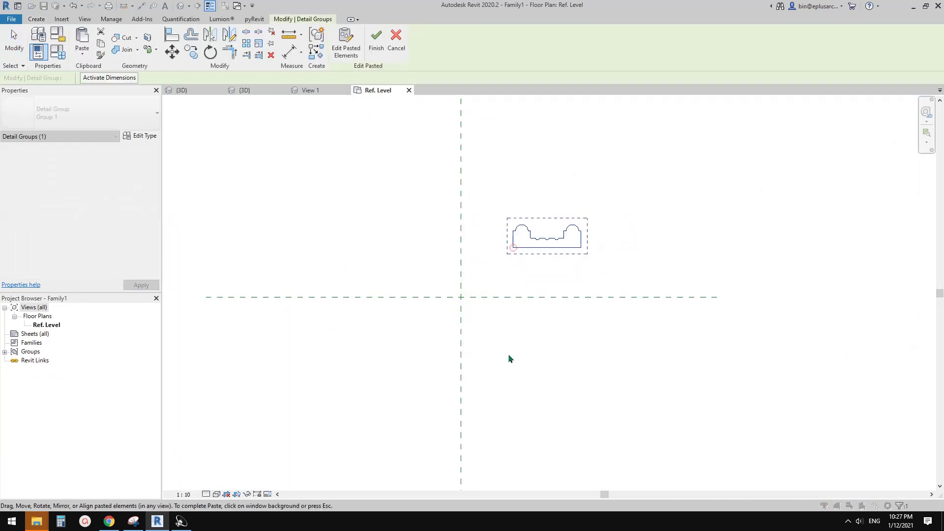
Step: Check in the trim family's sweep sketch which corner of the fluted profile sits on the reference plane intersection
{"action": "scroll", "coordinate": [540, 267], "scroll_direction": "up", "scroll_amount": 2}
{"action": "middle_click_drag", "start_coordinate": [544, 280], "coordinate": [545, 286]}
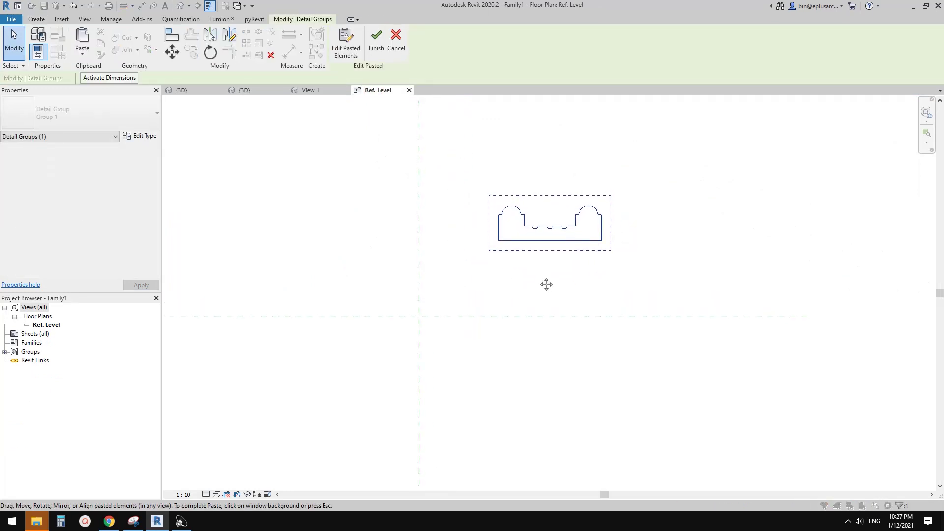
{"action": "key", "text": "m"}
{"action": "key", "text": "v"}
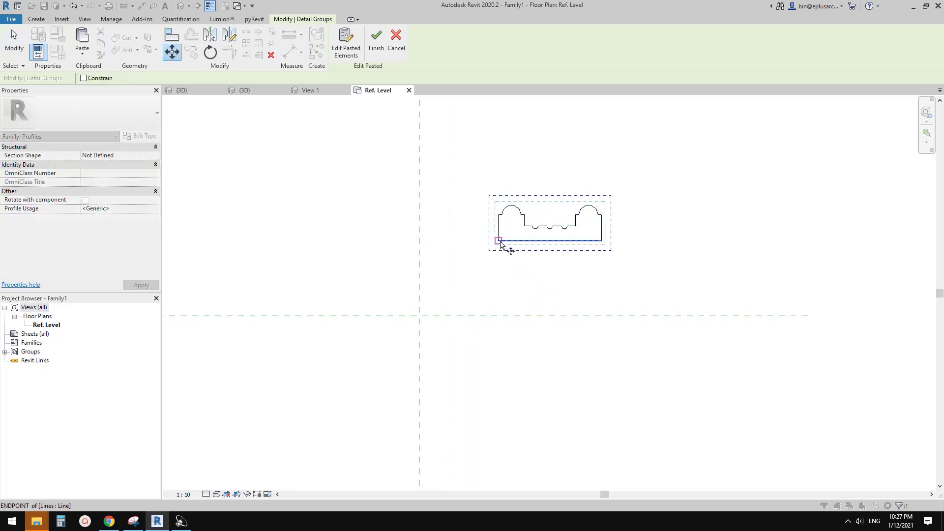
{"action": "left_click", "coordinate": [498, 241]}
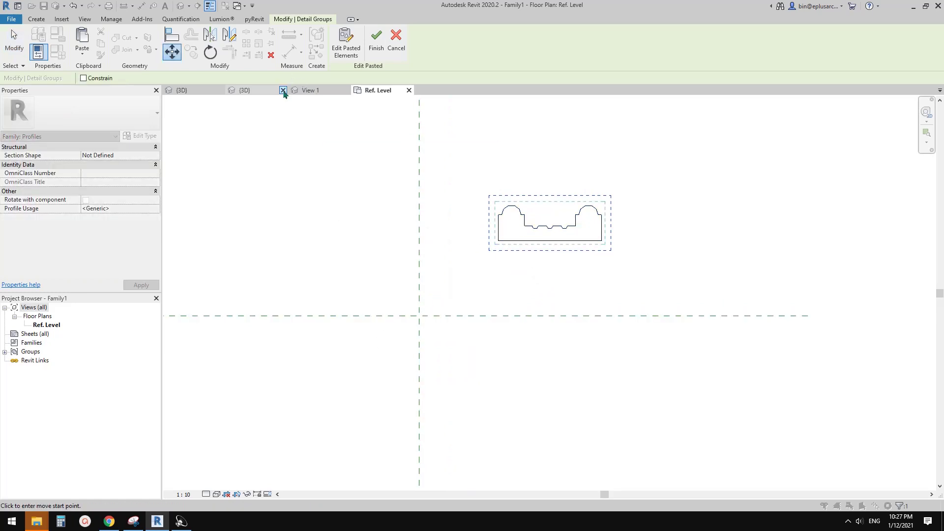
{"action": "left_click", "coordinate": [301, 89]}
{"action": "left_click", "coordinate": [267, 90]}
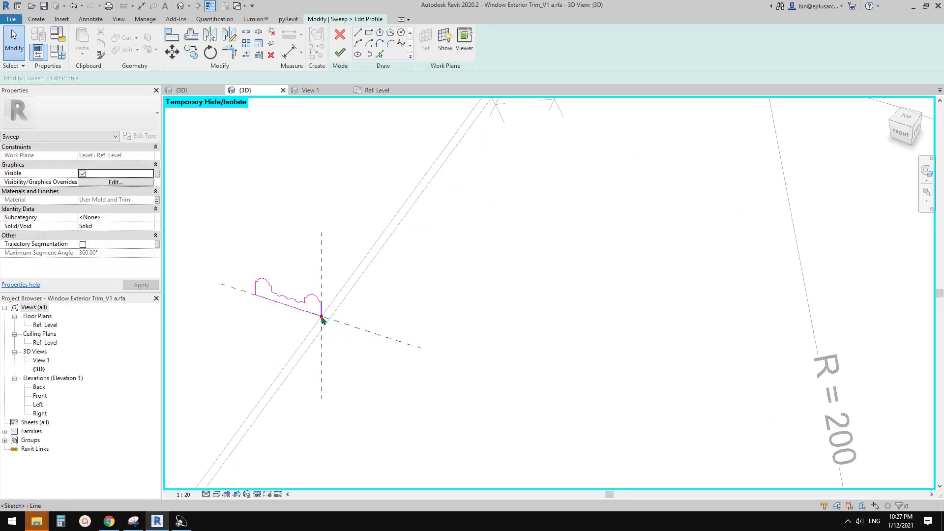
{"action": "scroll", "coordinate": [322, 319], "scroll_direction": "up", "scroll_amount": 2}
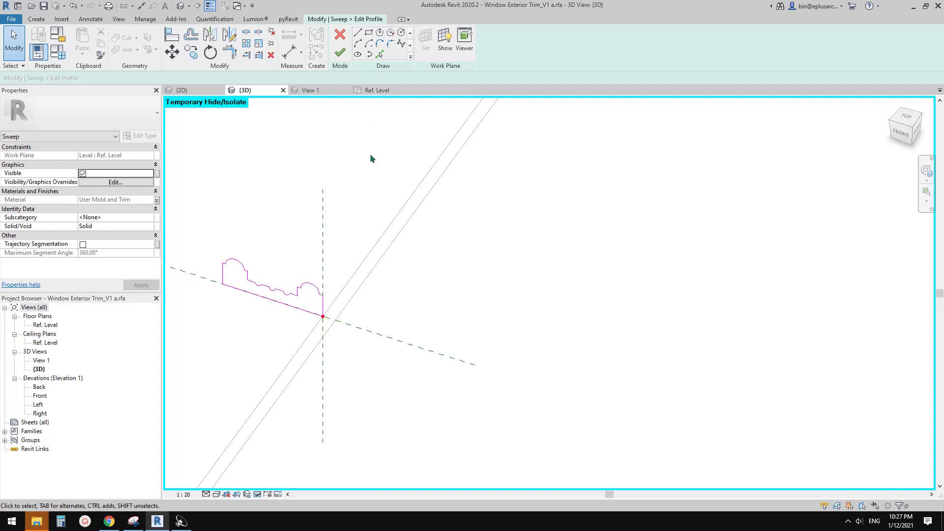
Step: In the new profile family, move the pasted profile by its lower-left corner onto the intersection of the two reference planes
{"action": "left_click", "coordinate": [375, 91]}
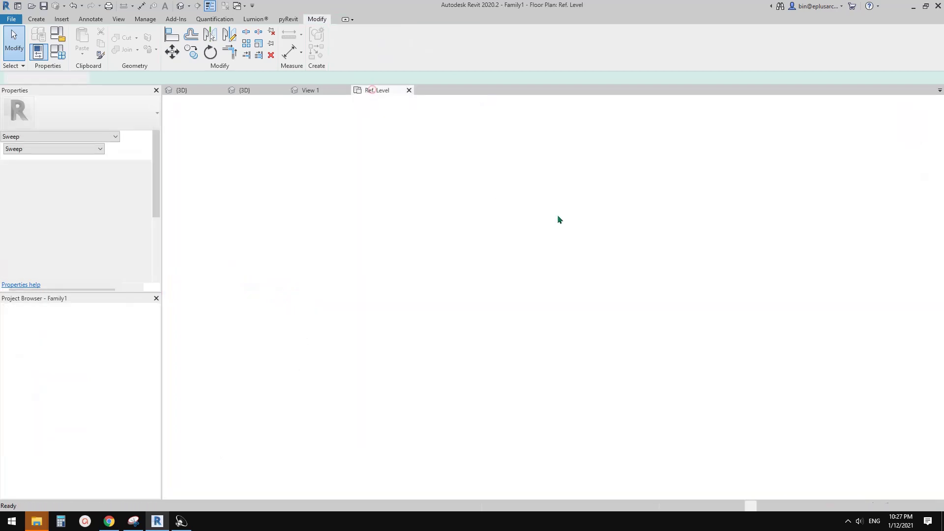
{"action": "key", "text": "m"}
{"action": "key", "text": "v"}
{"action": "left_click", "coordinate": [505, 246]}
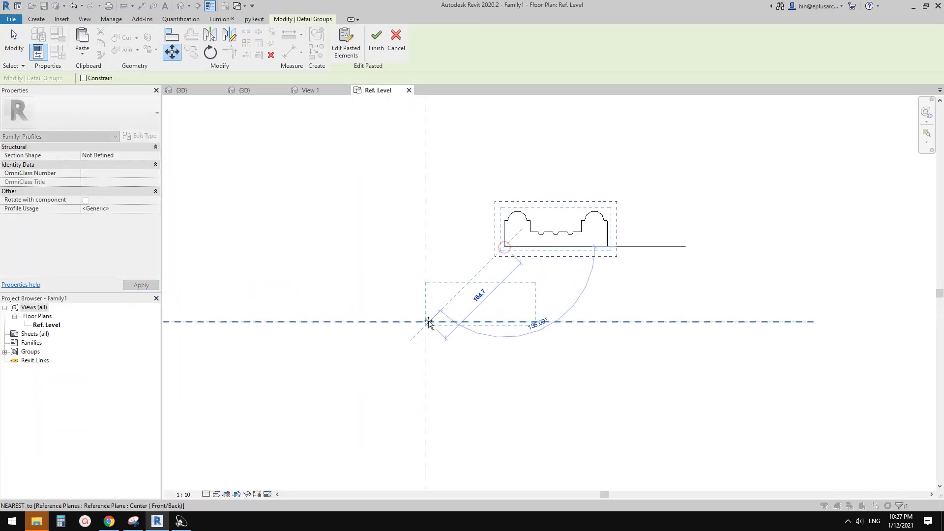
{"action": "scroll", "coordinate": [425, 322], "scroll_direction": "up", "scroll_amount": 4}
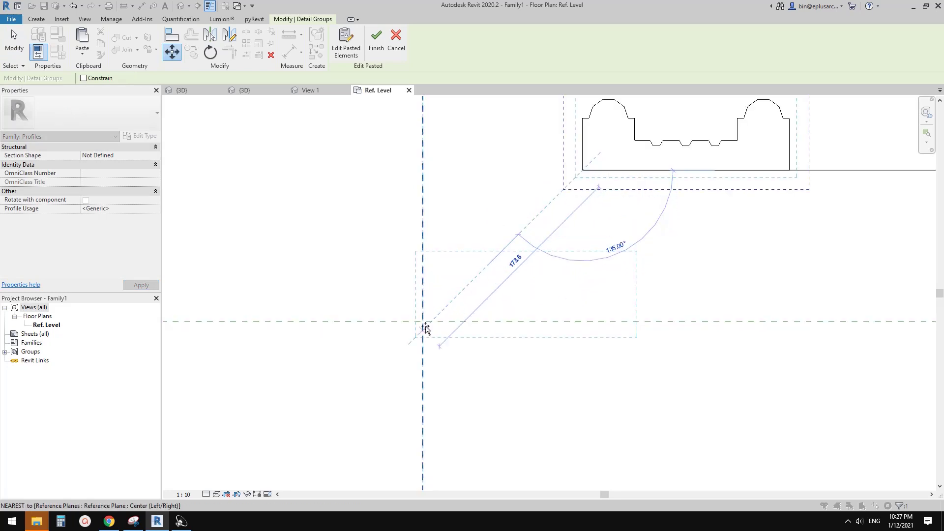
{"action": "left_click", "coordinate": [425, 322]}
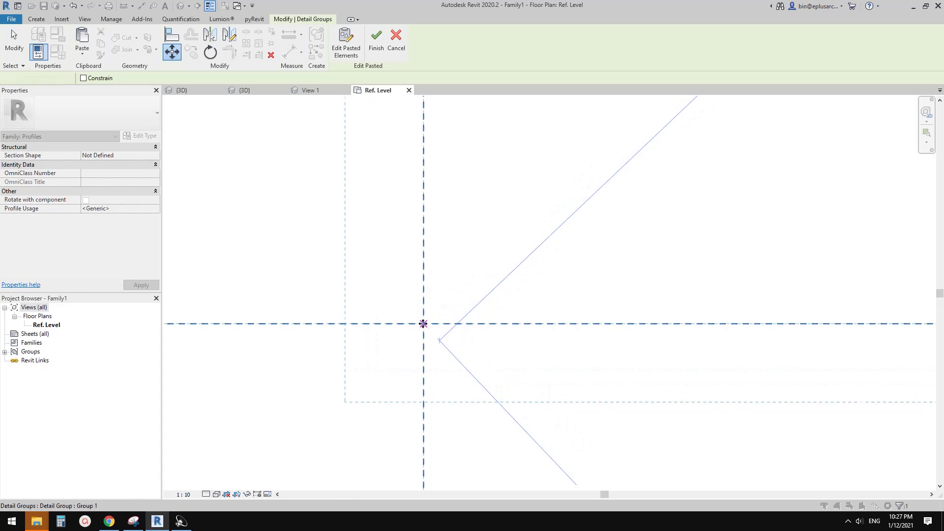
Step: Place the pasted trim profile's lower corner at the intersection of the reference planes and finish pasting
{"action": "scroll", "coordinate": [474, 331], "scroll_direction": "down", "scroll_amount": 7}
{"action": "left_click", "coordinate": [499, 318]}
{"action": "mouse_move", "coordinate": [473, 329]}
{"action": "middle_mouse_down"}
{"action": "mouse_move", "coordinate": [426, 325]}
{"action": "mouse_move", "coordinate": [457, 336]}
{"action": "middle_mouse_up"}
{"action": "scroll", "coordinate": [452, 326], "scroll_direction": "up", "scroll_amount": 2}
{"action": "scroll", "coordinate": [453, 325], "scroll_direction": "down", "scroll_amount": 1}
{"action": "scroll", "coordinate": [450, 319], "scroll_direction": "up", "scroll_amount": 1}
{"action": "middle_click_drag", "start_coordinate": [427, 308], "coordinate": [440, 317]}
Step: Save the profile family in Downloads under the name 20211201 profile
{"action": "left_click", "coordinate": [11, 18]}
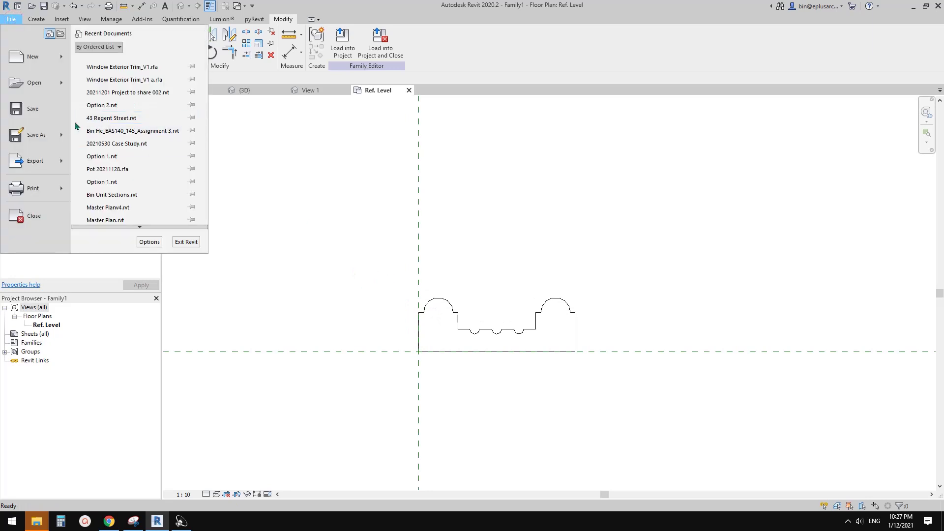
{"action": "mouse_move", "coordinate": [56, 137]}
{"action": "left_click", "coordinate": [196, 135]}
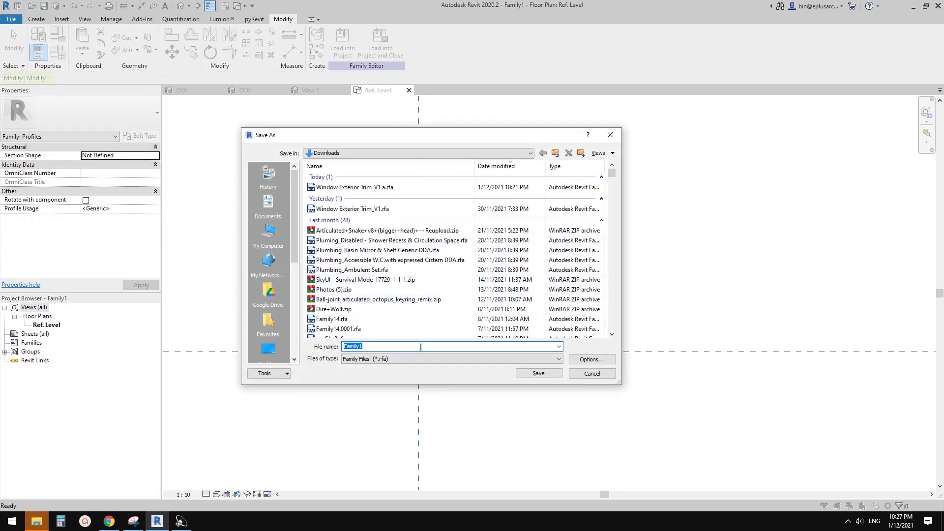
{"action": "type", "text": "20211"}
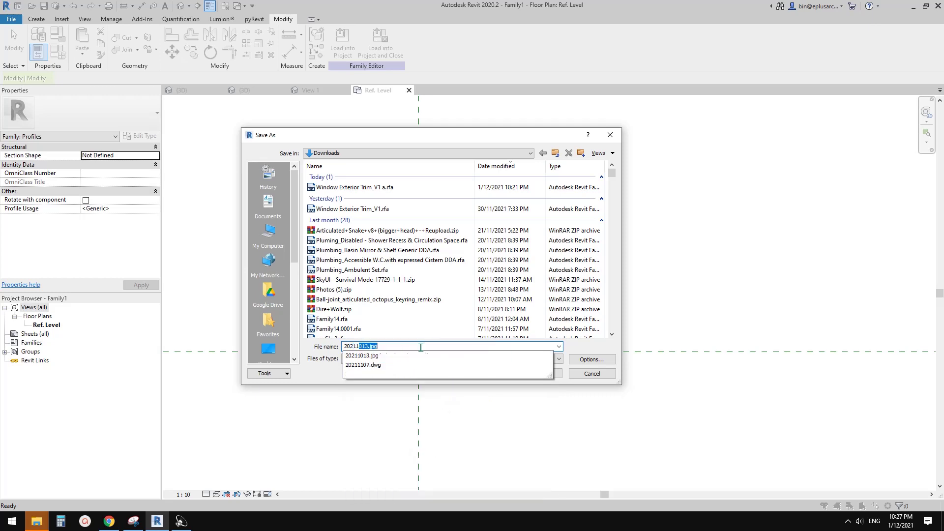
{"action": "type", "text": "201 profile"}
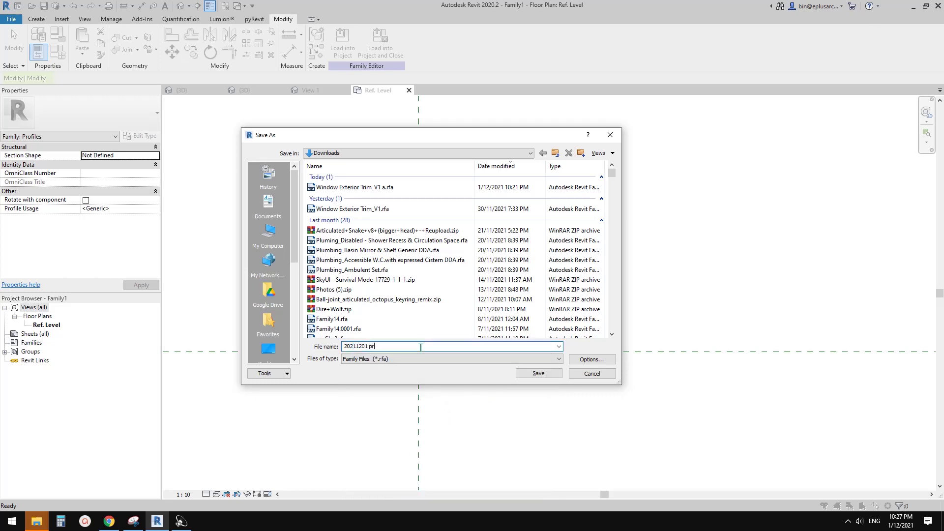
{"action": "left_click", "coordinate": [540, 373]}
Step: Try to load the profile family into only Window Exterior Trim_V1 a.rfa and close the profile family
{"action": "left_click", "coordinate": [381, 47]}
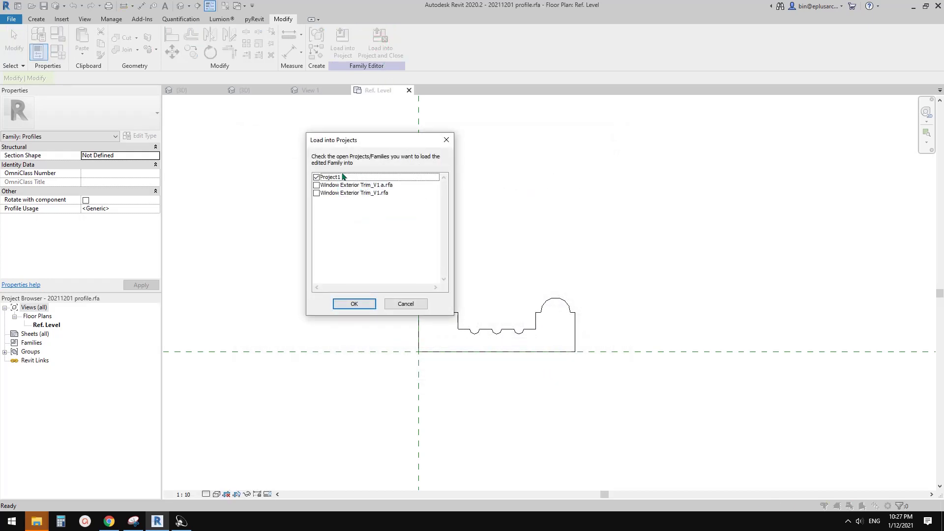
{"action": "left_click", "coordinate": [317, 185]}
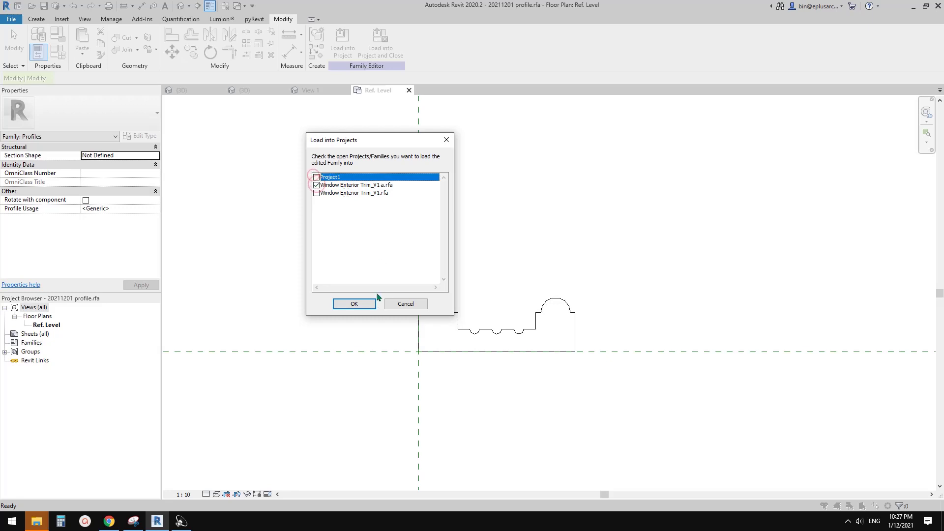
{"action": "left_click", "coordinate": [366, 302]}
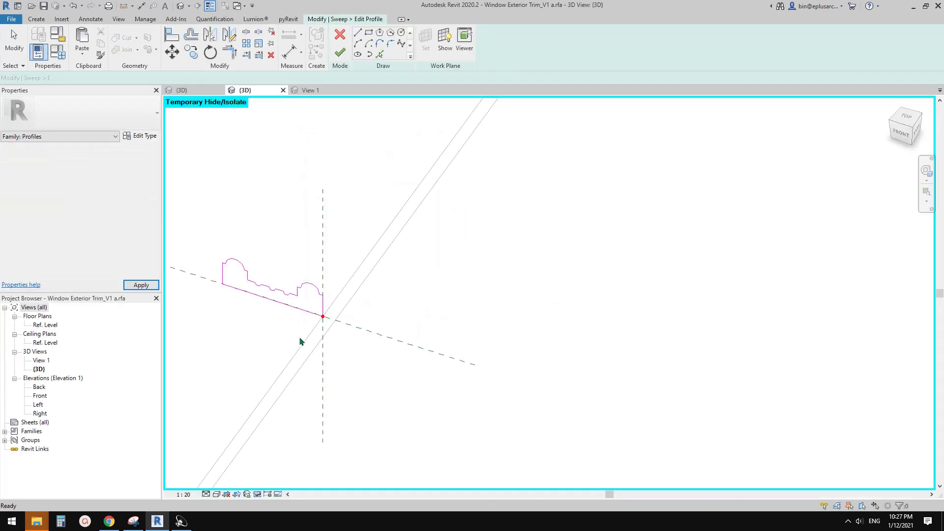
Step: Delete the sketched profile lines in the sweep, and quit the profile sketch discarding the edits
{"action": "left_click_drag", "start_coordinate": [289, 220], "coordinate": [442, 344]}
{"action": "key", "text": "Delete"}
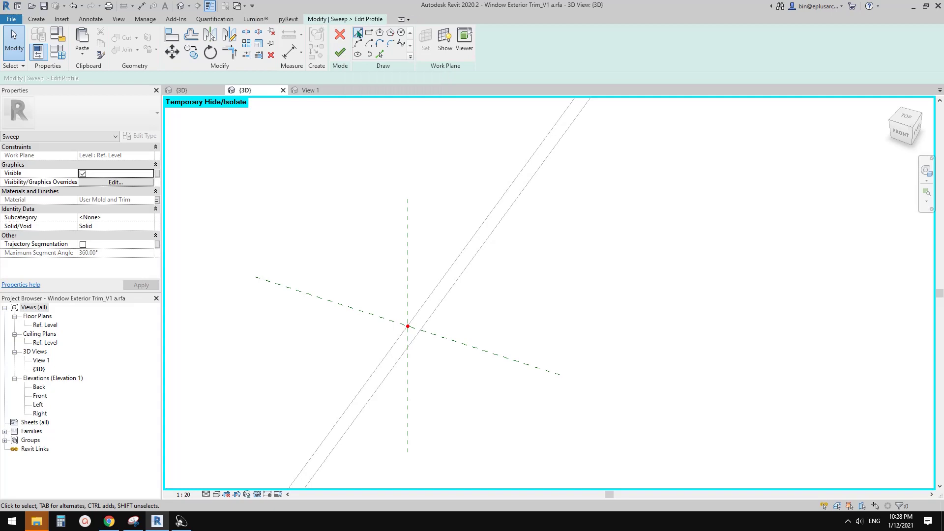
{"action": "left_click", "coordinate": [341, 35]}
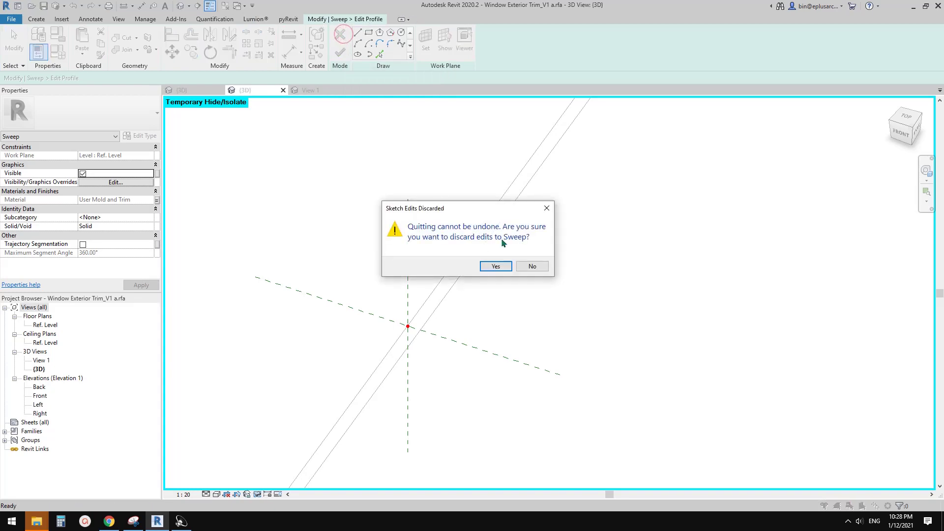
{"action": "left_click", "coordinate": [497, 266]}
Step: Look for the loaded profile among the sweep's profile choices and finish editing the sweep
{"action": "scroll", "coordinate": [322, 296], "scroll_direction": "up", "scroll_amount": 3}
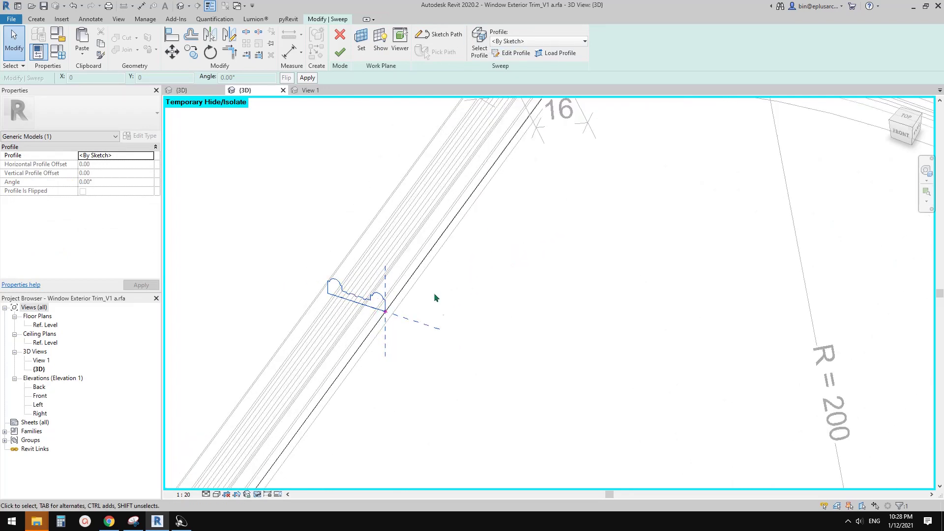
{"action": "scroll", "coordinate": [388, 303], "scroll_direction": "up", "scroll_amount": 3}
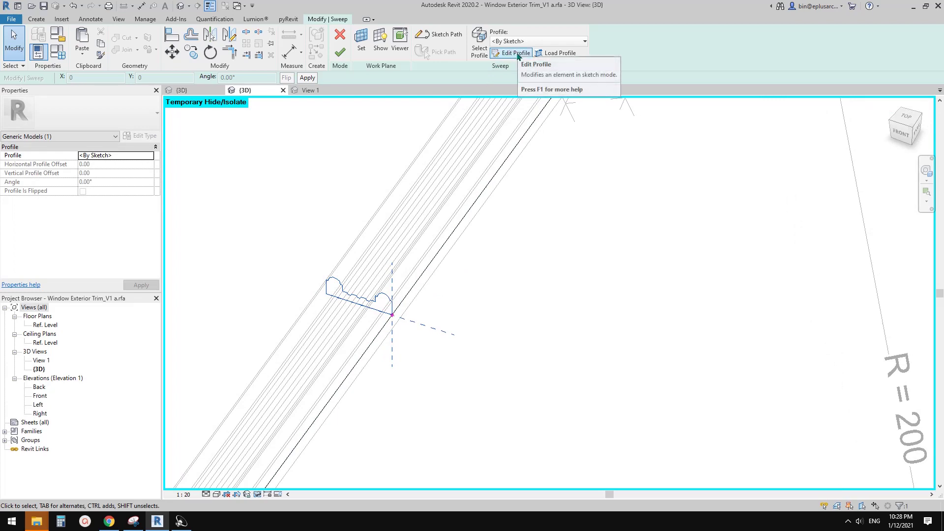
{"action": "left_click", "coordinate": [533, 42]}
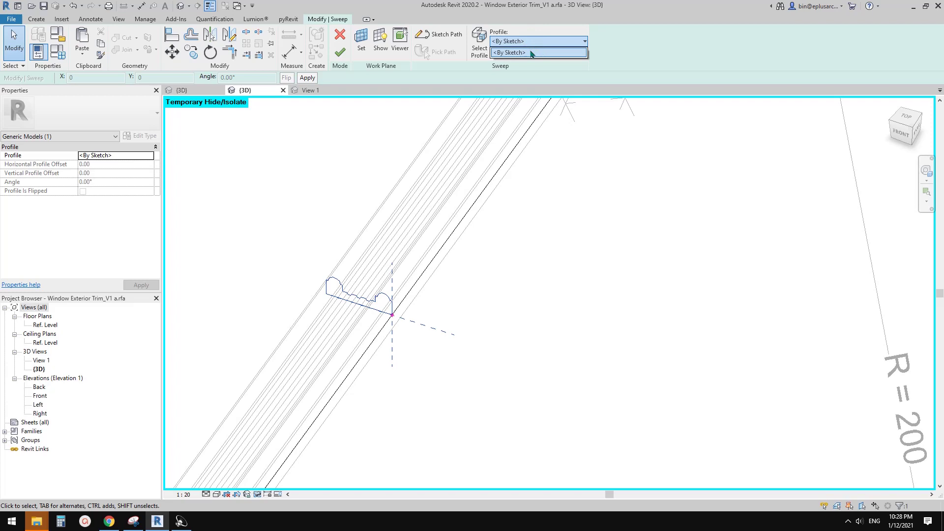
{"action": "left_click", "coordinate": [478, 52]}
{"action": "left_click", "coordinate": [479, 45]}
{"action": "left_click", "coordinate": [507, 43]}
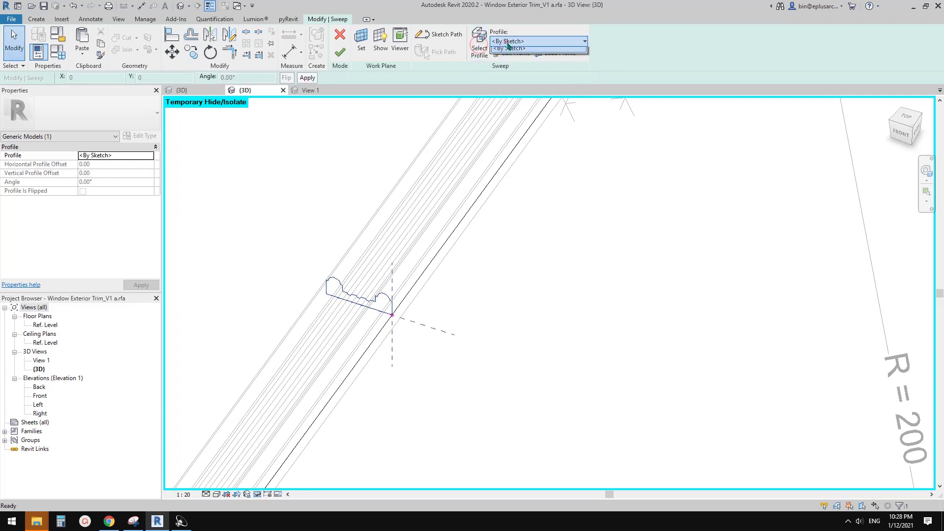
{"action": "left_click", "coordinate": [339, 52]}
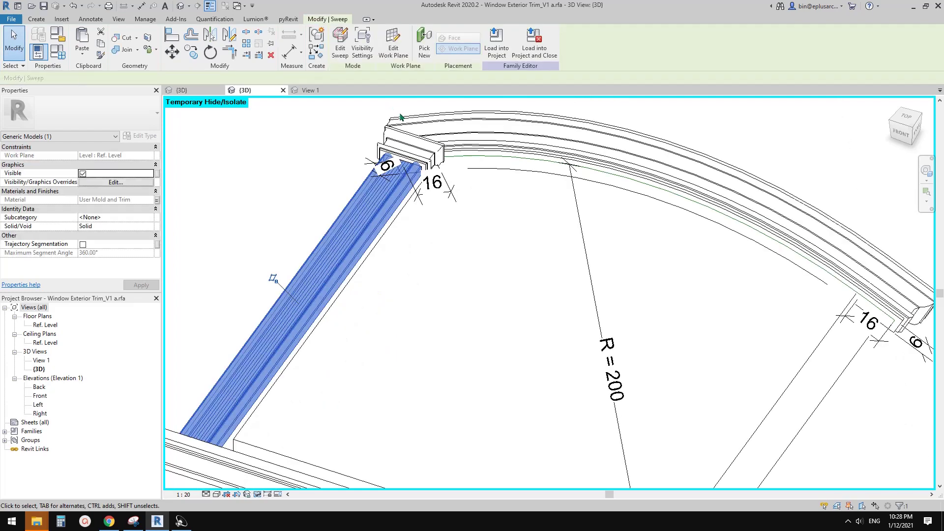
Step: Reopen the straight side sweep for editing, recheck its profile choices, keep By Sketch and finish the sweep
{"action": "key", "text": "Escape"}
{"action": "left_click", "coordinate": [377, 220]}
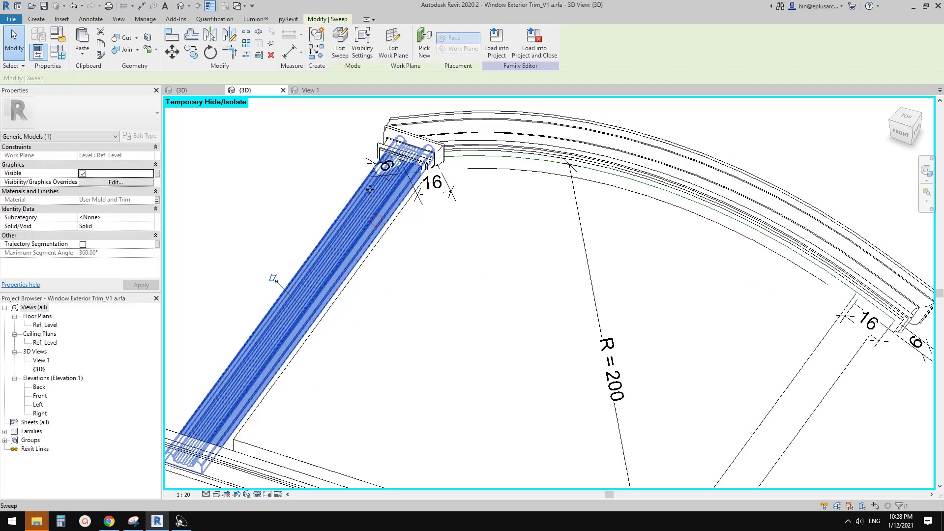
{"action": "key", "text": "Escape"}
{"action": "double_click", "coordinate": [377, 216]}
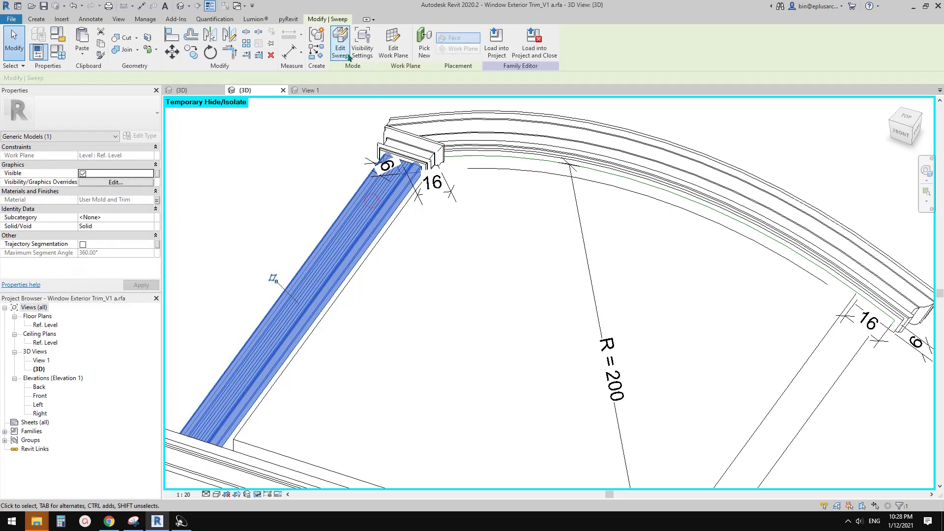
{"action": "left_click", "coordinate": [314, 307]}
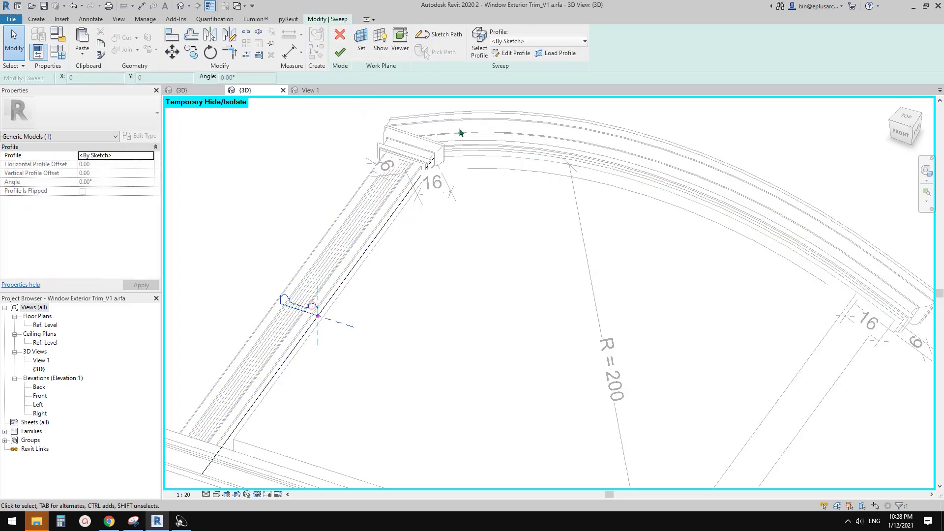
{"action": "left_click", "coordinate": [514, 41]}
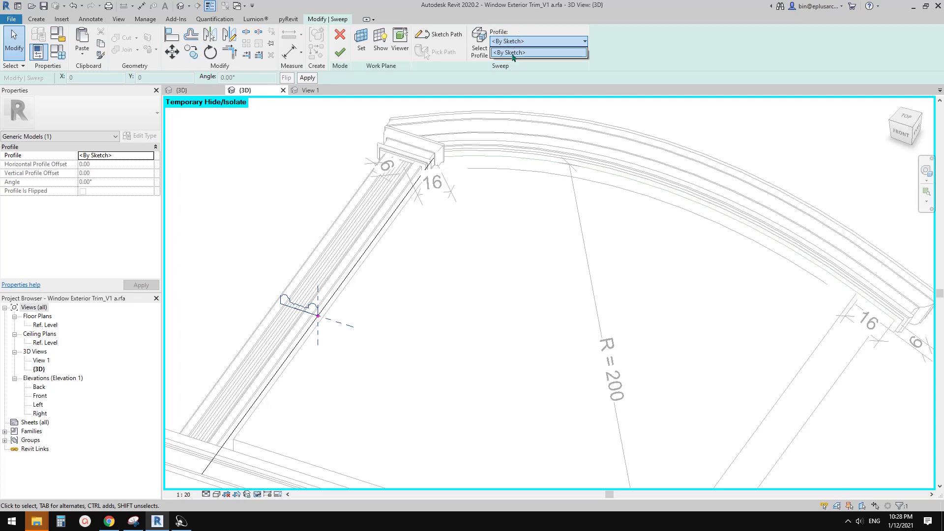
{"action": "left_click", "coordinate": [512, 52]}
{"action": "left_click", "coordinate": [339, 52]}
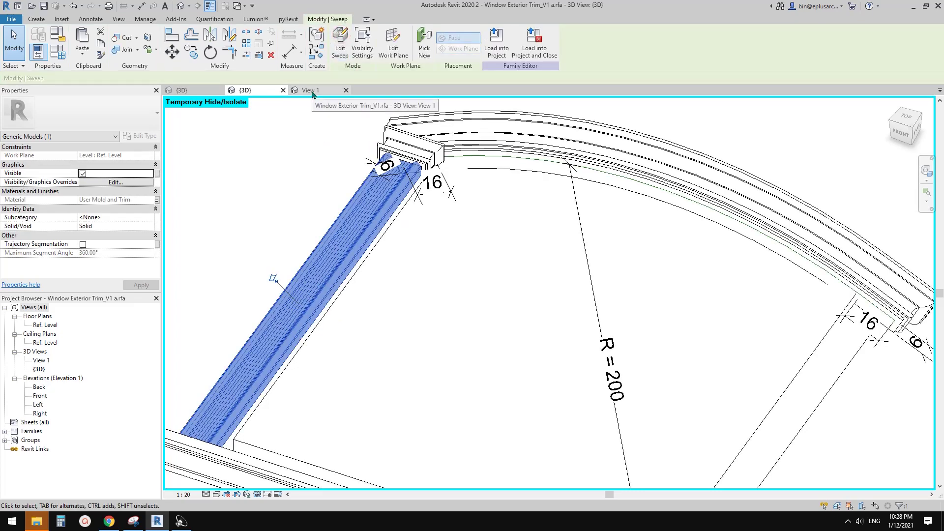
Step: Expand the project's Families and Annotation Symbols to check whether the profile family is loaded
{"action": "left_click", "coordinate": [27, 431]}
{"action": "left_click", "coordinate": [5, 431]}
{"action": "left_click", "coordinate": [28, 440]}
{"action": "left_click", "coordinate": [15, 440]}
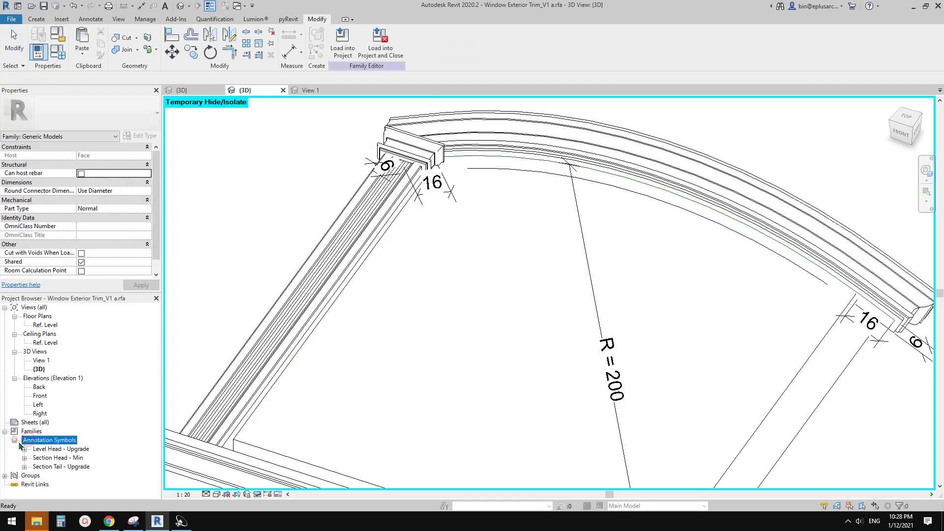
{"action": "left_click", "coordinate": [250, 249]}
{"action": "key", "text": "Escape"}
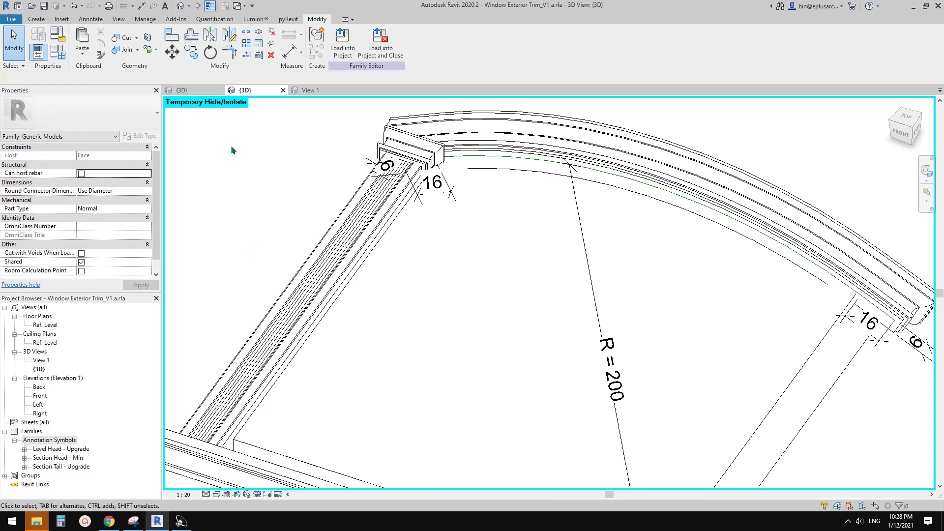
Step: Reopen the recent 20211201 profile family, load it into Window Exterior Trim_V1 a.rfa and close it
{"action": "left_click", "coordinate": [18, 6]}
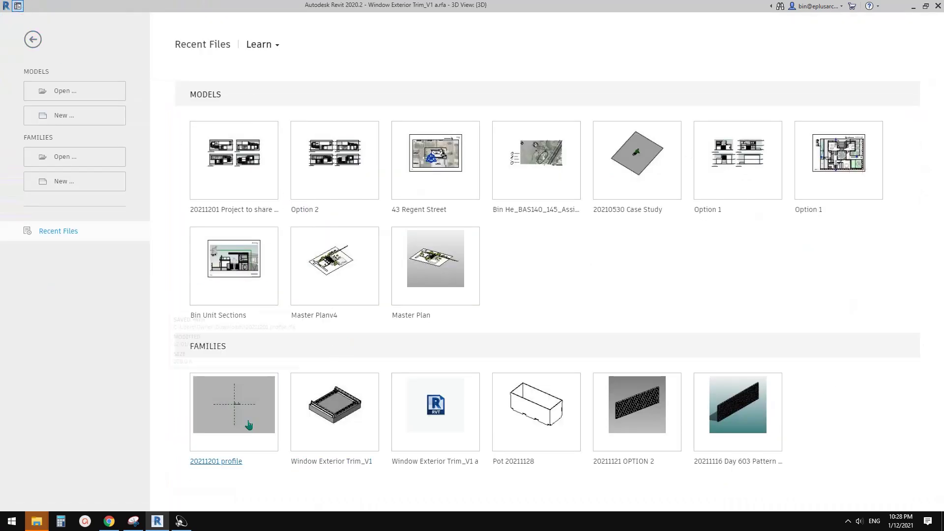
{"action": "left_click", "coordinate": [236, 411]}
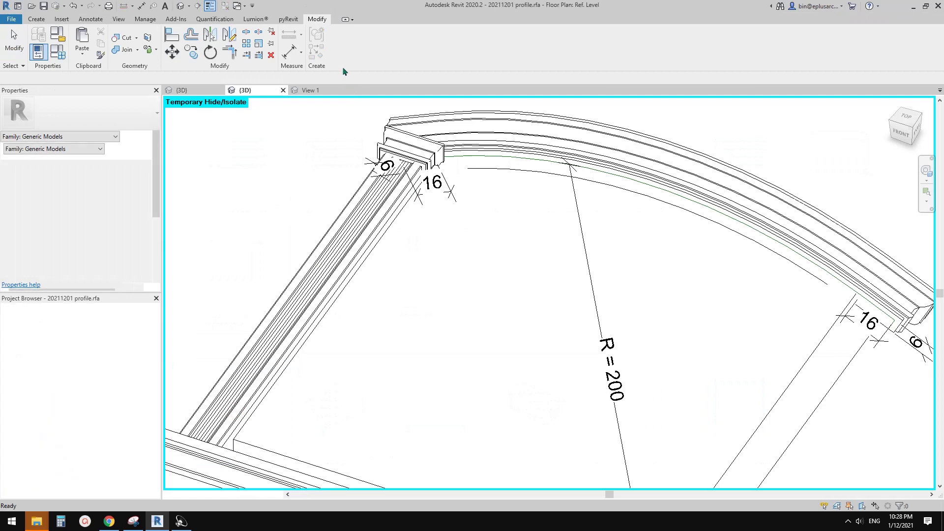
{"action": "left_click", "coordinate": [465, 45]}
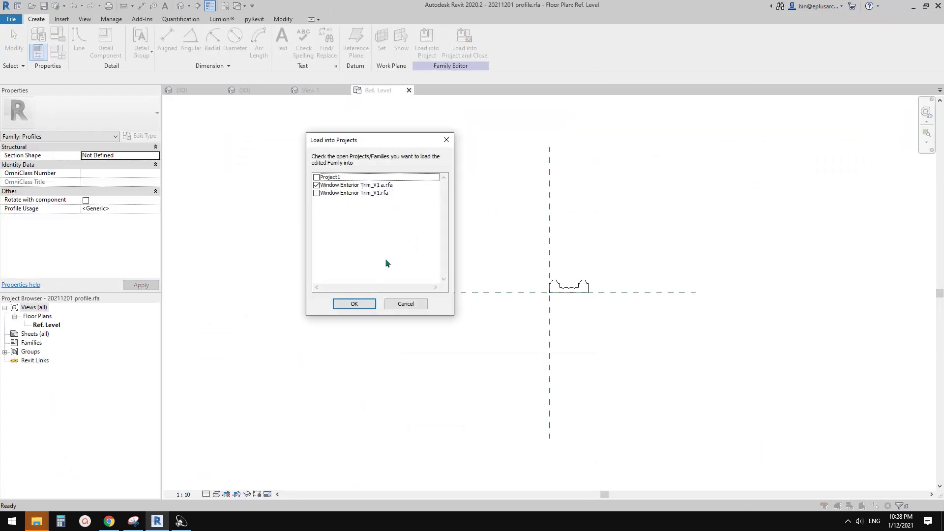
{"action": "left_click", "coordinate": [366, 304]}
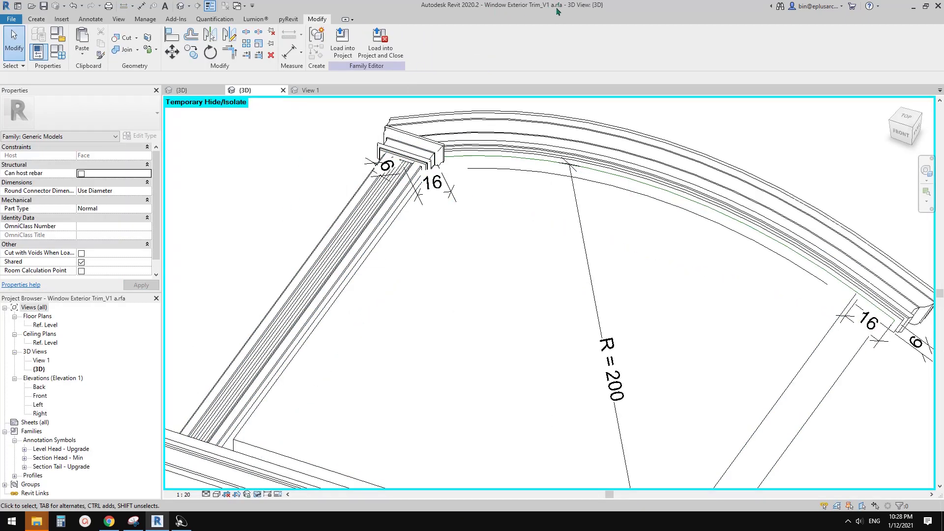
Step: Edit the straight side sweep to use the loaded 20211201 profile instead of its sketch, and finish the sweep
{"action": "left_click", "coordinate": [381, 218]}
{"action": "left_click", "coordinate": [341, 45]}
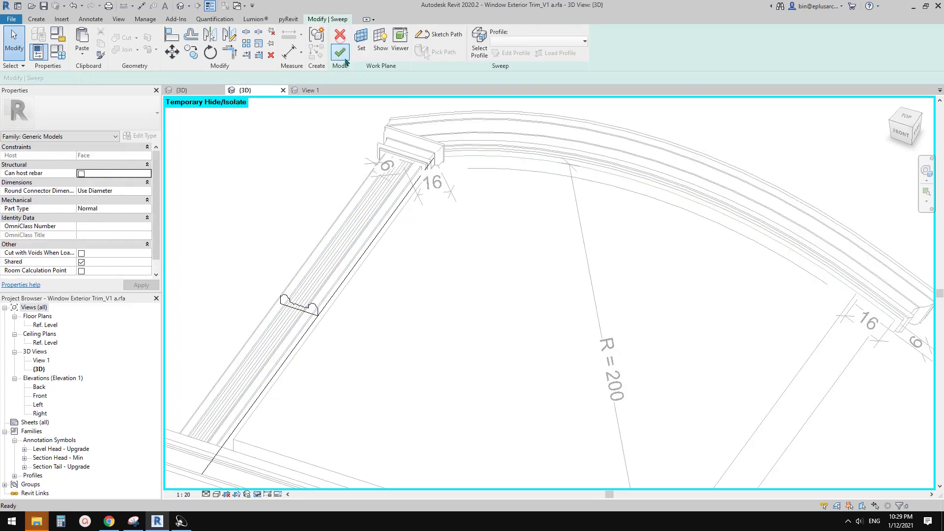
{"action": "left_click", "coordinate": [486, 51]}
{"action": "left_click", "coordinate": [521, 48]}
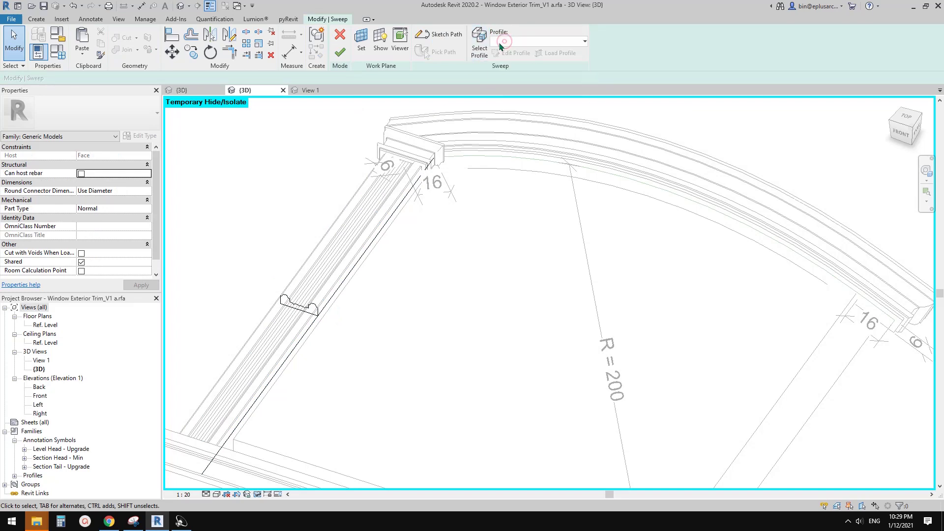
{"action": "left_click", "coordinate": [528, 42]}
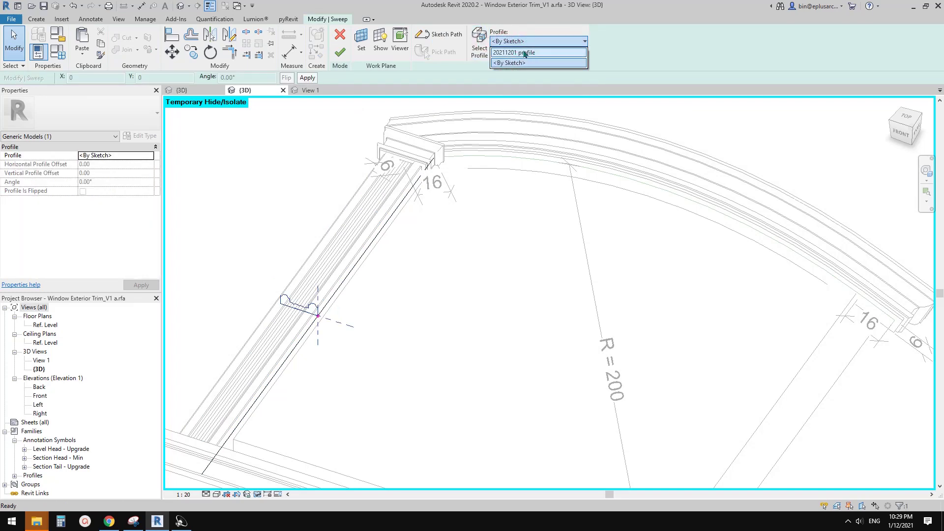
{"action": "left_click", "coordinate": [520, 52]}
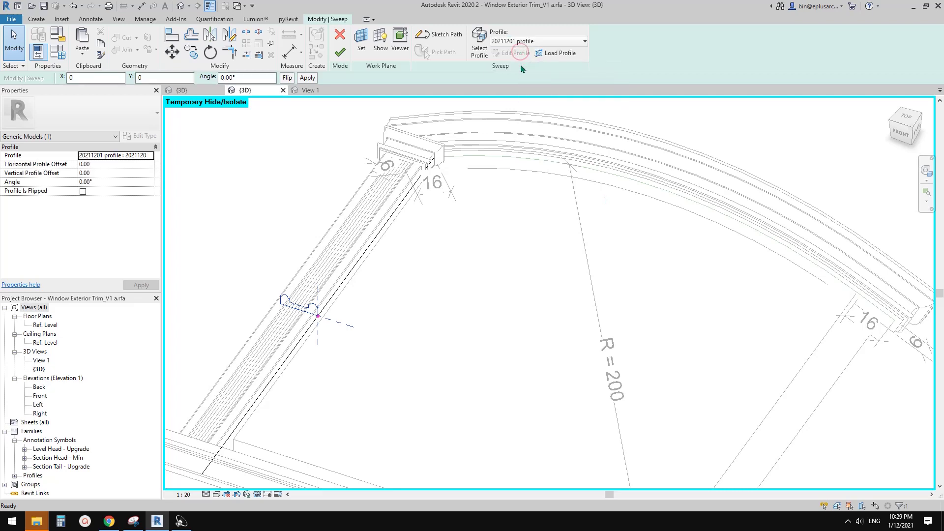
{"action": "scroll", "coordinate": [320, 312], "scroll_direction": "up", "scroll_amount": 2}
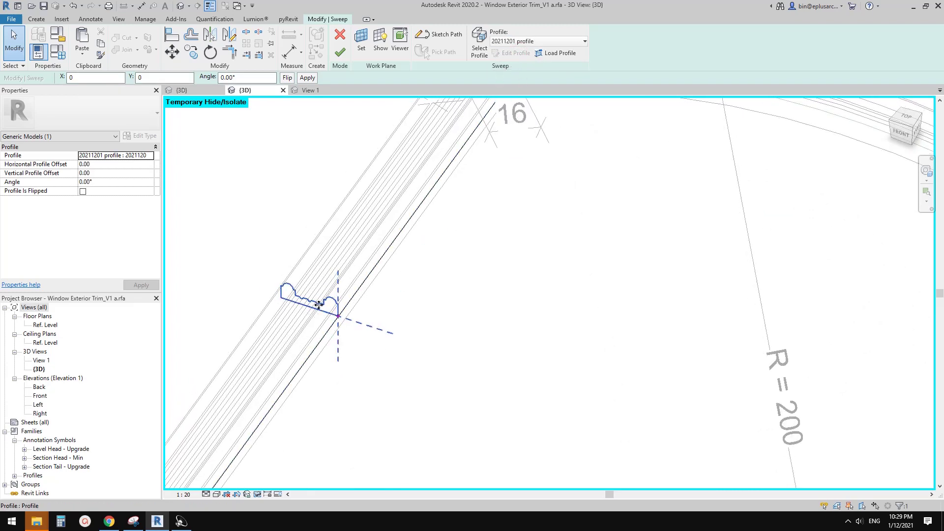
{"action": "scroll", "coordinate": [317, 301], "scroll_direction": "up", "scroll_amount": 2}
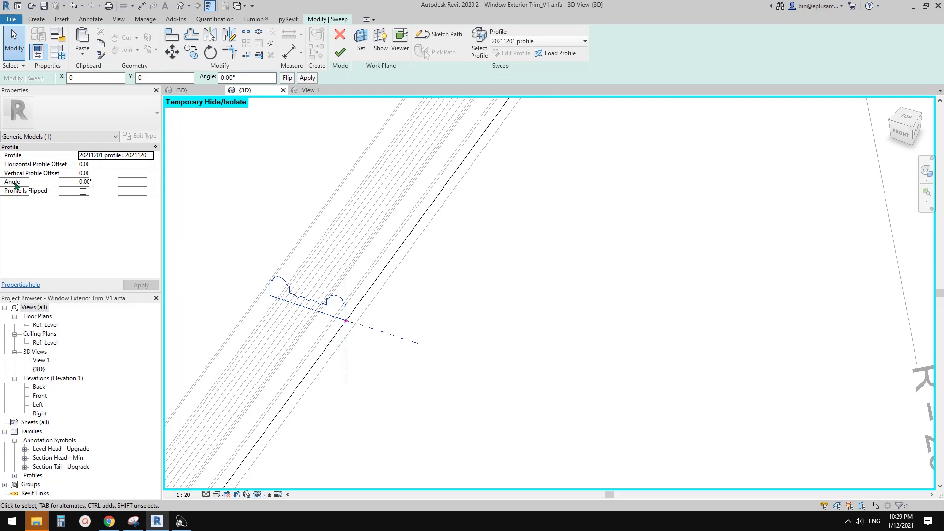
{"action": "left_click", "coordinate": [102, 182]}
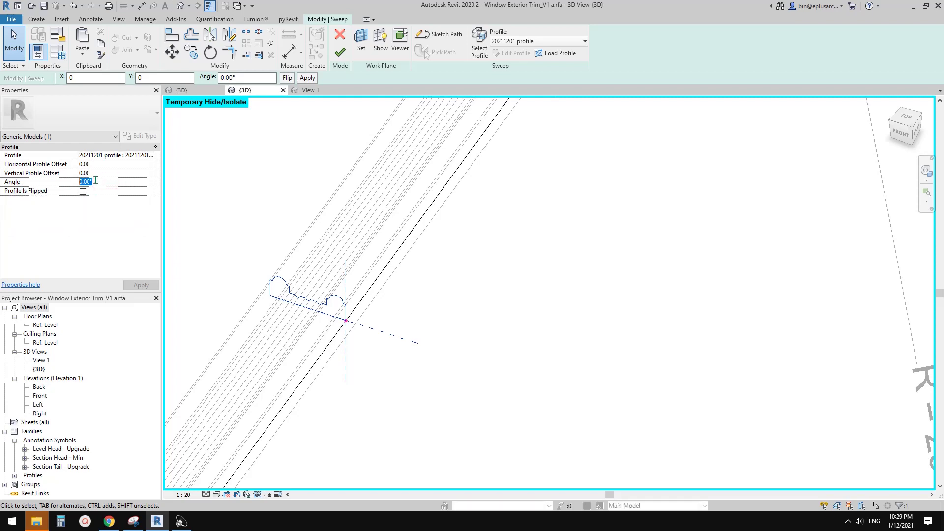
{"action": "left_click", "coordinate": [340, 52]}
Step: Try a profile angle of 20° on the straight side sweep
{"action": "scroll", "coordinate": [387, 226], "scroll_direction": "down", "scroll_amount": 4}
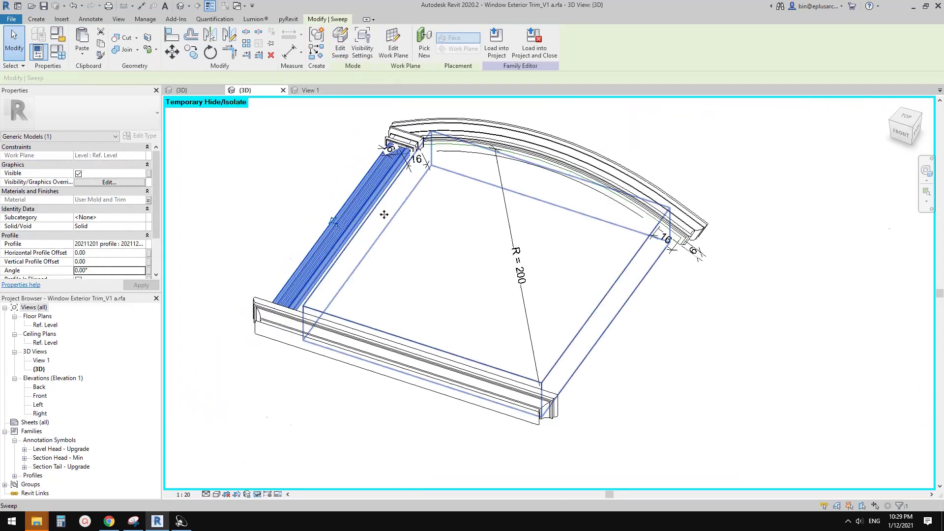
{"action": "left_click", "coordinate": [387, 224]}
{"action": "left_click", "coordinate": [368, 205]}
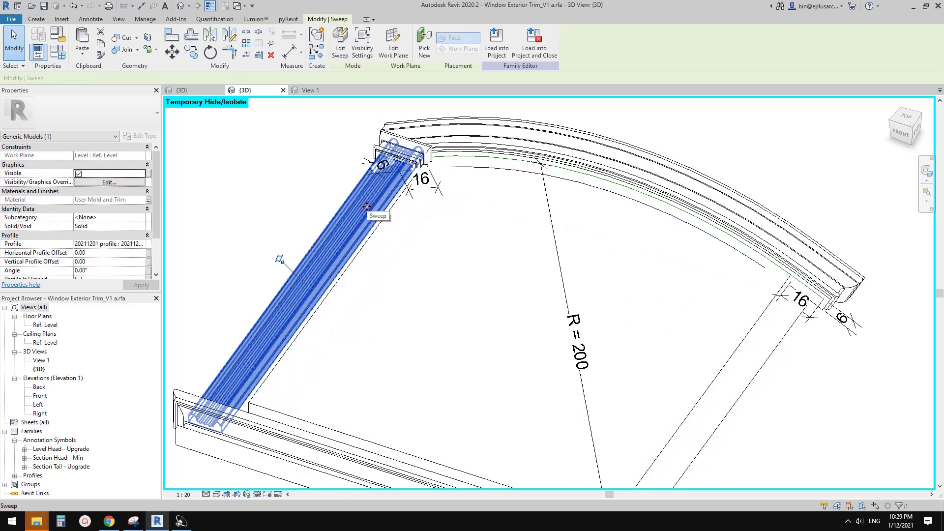
{"action": "scroll", "coordinate": [94, 264], "scroll_direction": "down", "scroll_amount": 2}
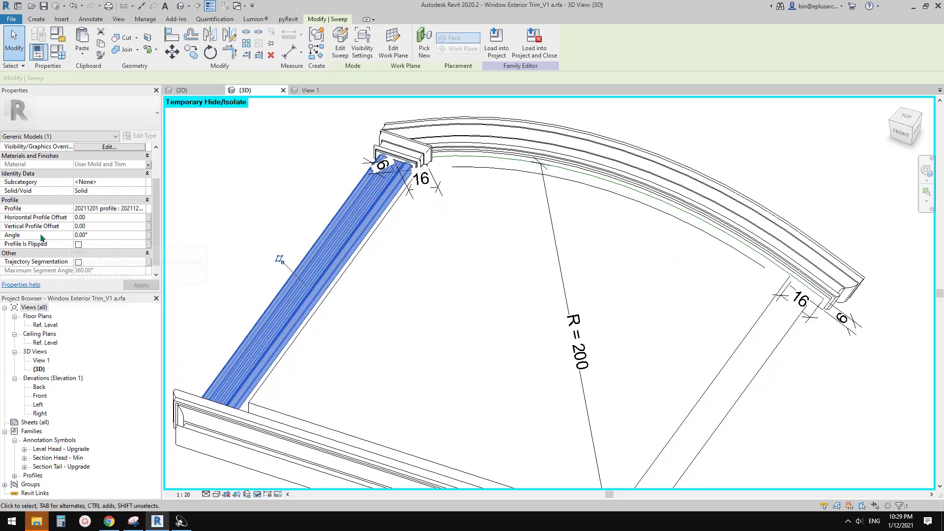
{"action": "left_click", "coordinate": [105, 234]}
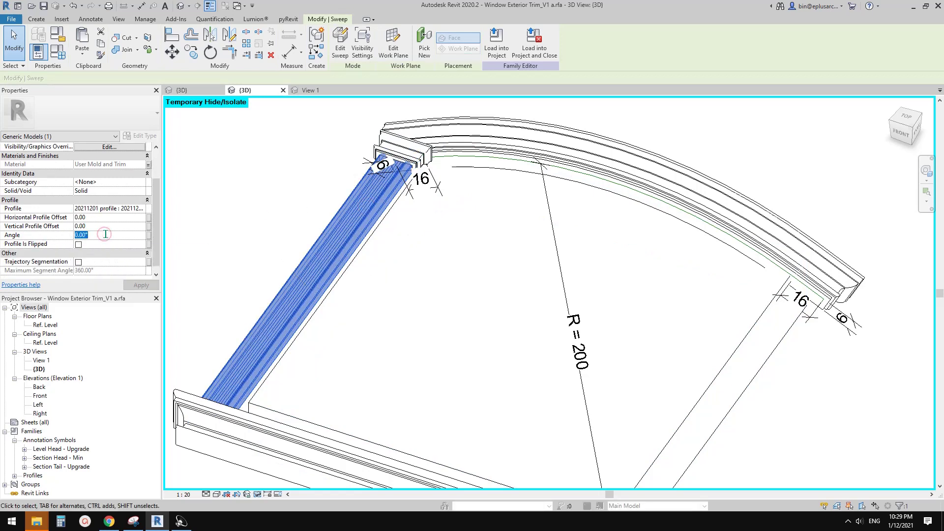
{"action": "type", "text": "2"}
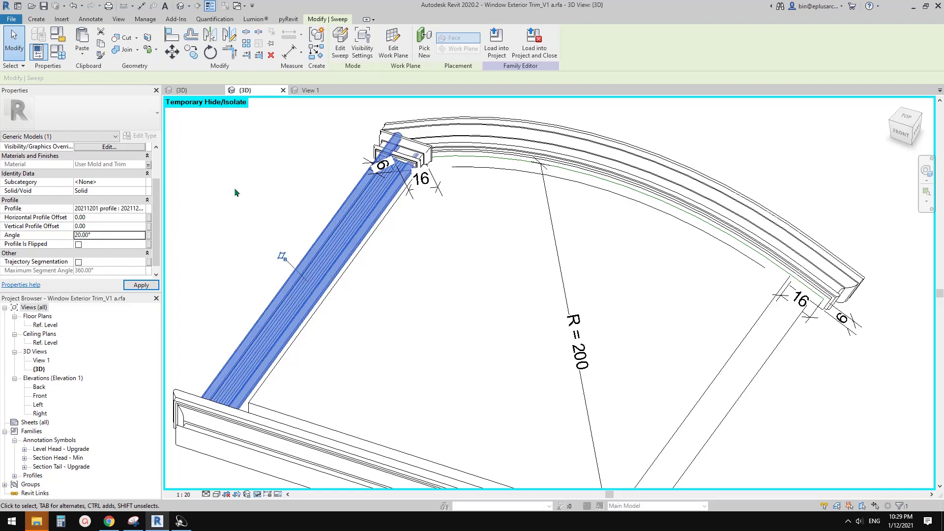
Step: Change the straight side sweep's profile angle to -20°
{"action": "middle_click_drag", "start_coordinate": [234, 188], "coordinate": [344, 212], "text": "shift"}
{"action": "left_click", "coordinate": [101, 234]}
{"action": "type", "text": "-20"}
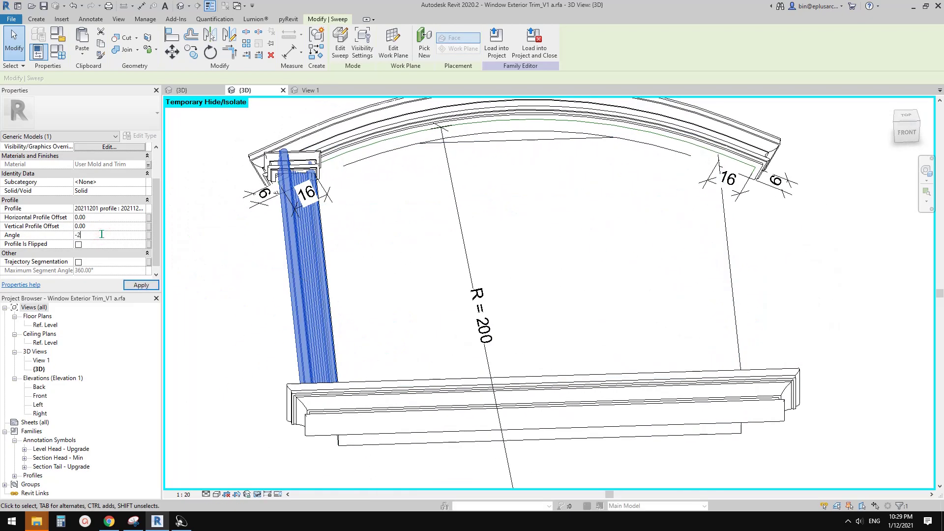
{"action": "key", "text": "Return"}
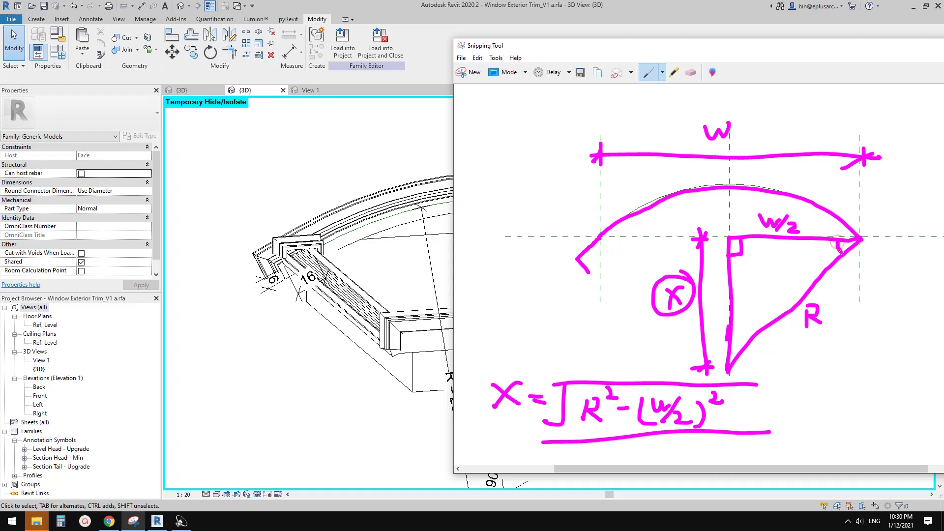
{"action": "left_click_drag", "start_coordinate": [837, 244], "coordinate": [841, 252]}
{"action": "left_click", "coordinate": [690, 72]}
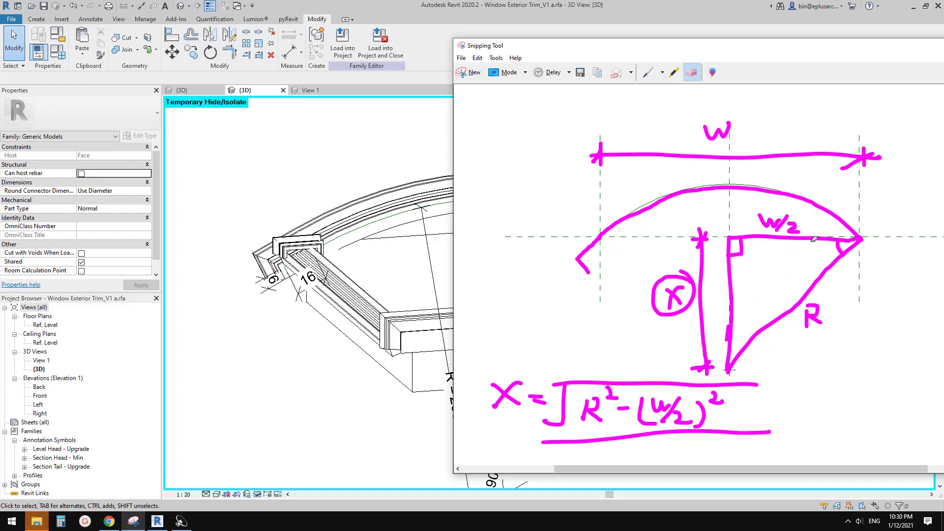
{"action": "left_click", "coordinate": [839, 247]}
Step: Mark the triangle's angle at the arc centre in the Snipping Tool sketch, label it A, and circle W/2 and R
{"action": "left_click", "coordinate": [644, 73]}
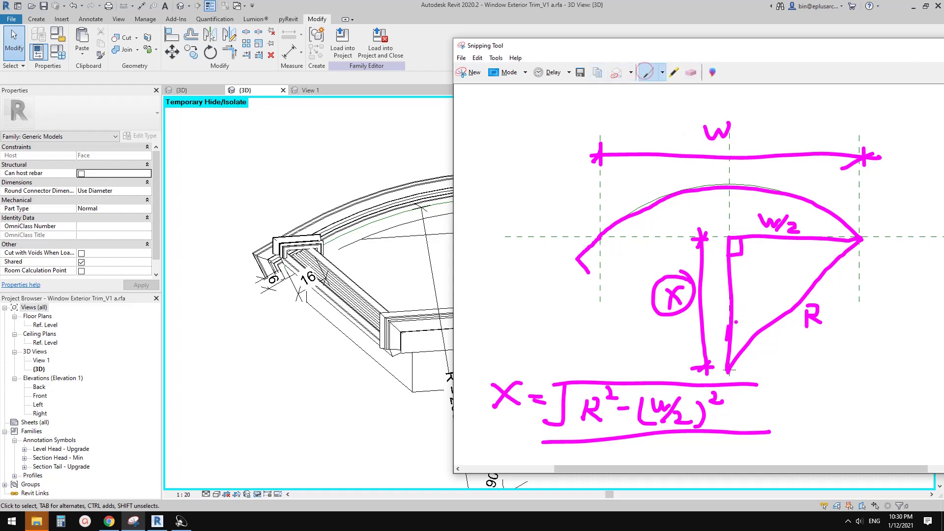
{"action": "mouse_move", "coordinate": [732, 325]}
{"action": "left_mouse_down"}
{"action": "mouse_move", "coordinate": [749, 332]}
{"action": "mouse_move", "coordinate": [748, 301]}
{"action": "mouse_move", "coordinate": [760, 315]}
{"action": "left_mouse_up"}
{"action": "mouse_move", "coordinate": [743, 314]}
{"action": "left_mouse_down"}
{"action": "mouse_move", "coordinate": [750, 293]}
{"action": "mouse_move", "coordinate": [755, 309]}
{"action": "left_mouse_up"}
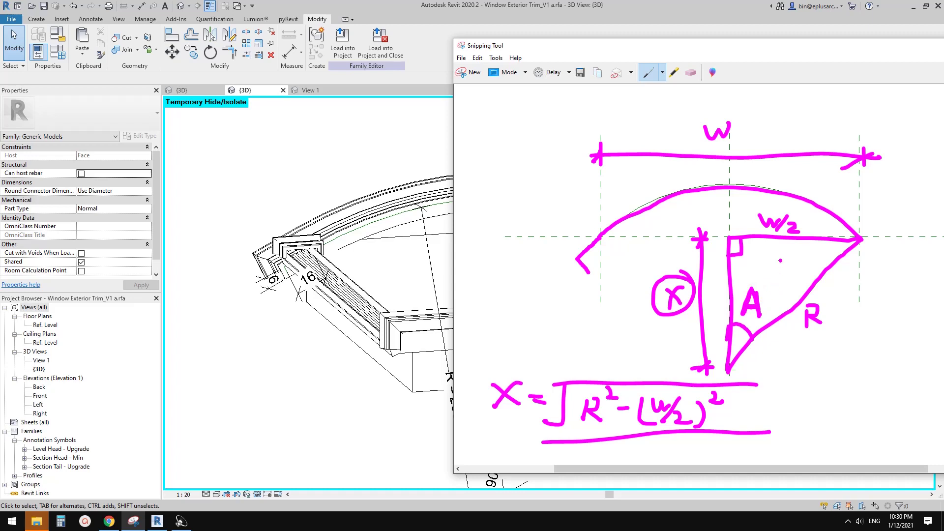
{"action": "mouse_move", "coordinate": [802, 224]}
{"action": "left_mouse_down"}
{"action": "mouse_move", "coordinate": [751, 219]}
{"action": "mouse_move", "coordinate": [806, 207]}
{"action": "left_mouse_up"}
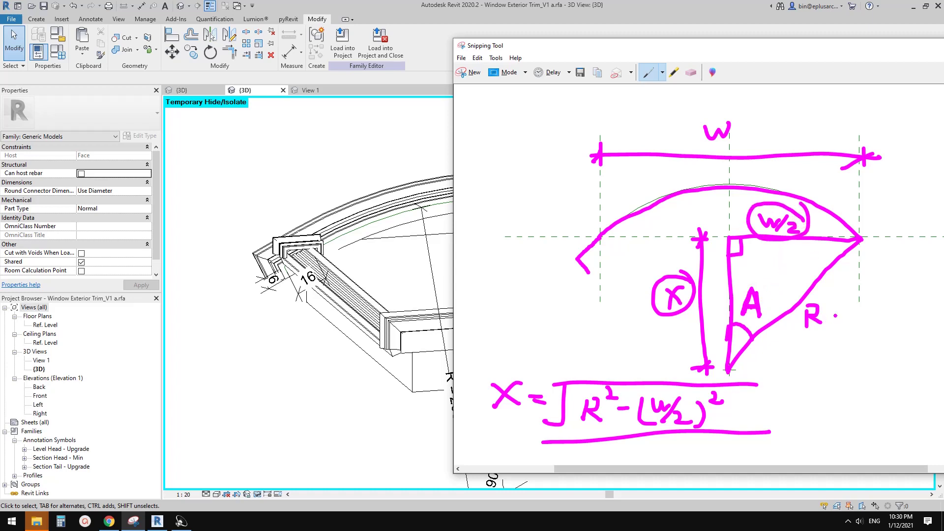
{"action": "mouse_move", "coordinate": [833, 295]}
{"action": "left_mouse_down"}
{"action": "mouse_move", "coordinate": [825, 334]}
{"action": "mouse_move", "coordinate": [833, 286]}
{"action": "left_mouse_up"}
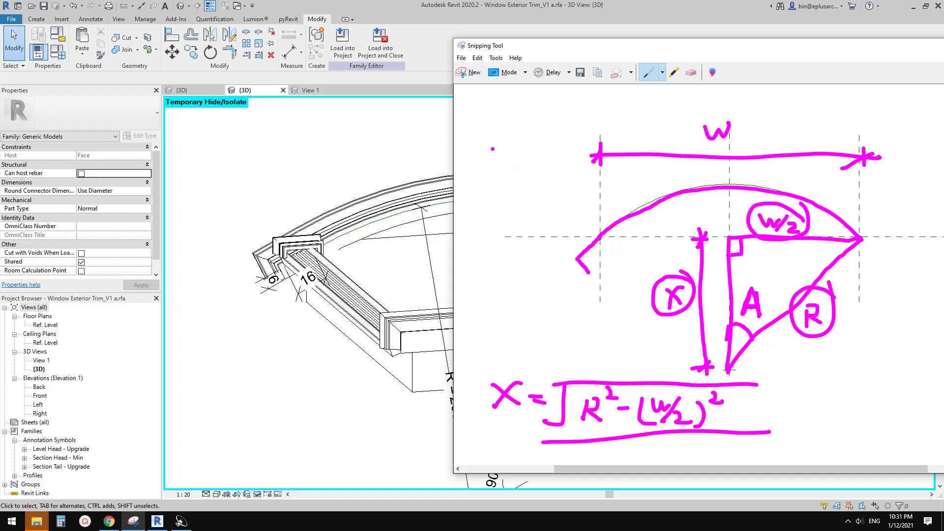
Step: Write the relation sin A = (W/2)/R above the triangle sketch
{"action": "mouse_move", "coordinate": [493, 149]}
{"action": "left_mouse_down"}
{"action": "mouse_move", "coordinate": [481, 158]}
{"action": "mouse_move", "coordinate": [501, 148]}
{"action": "mouse_move", "coordinate": [511, 155]}
{"action": "mouse_move", "coordinate": [530, 136]}
{"action": "mouse_move", "coordinate": [544, 156]}
{"action": "left_mouse_up"}
{"action": "mouse_move", "coordinate": [528, 149]}
{"action": "left_mouse_down"}
{"action": "mouse_move", "coordinate": [558, 132]}
{"action": "mouse_move", "coordinate": [558, 141]}
{"action": "left_mouse_up"}
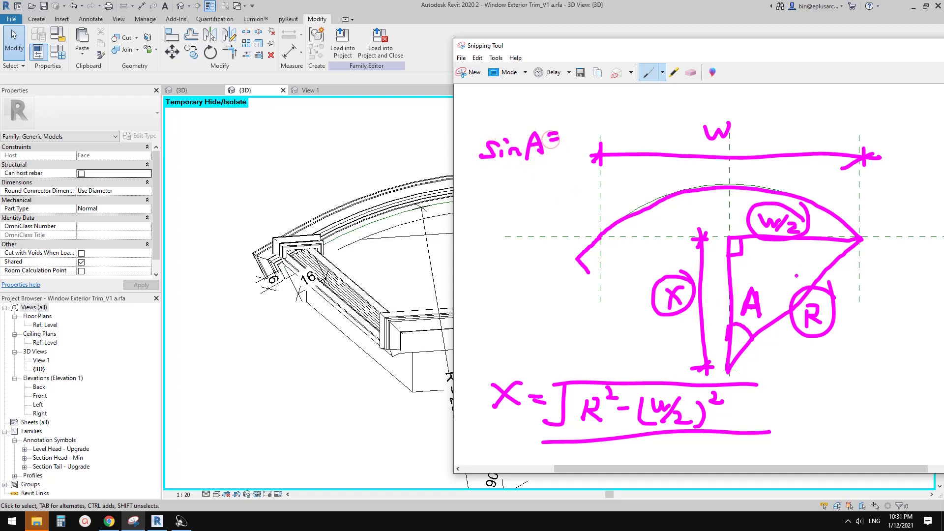
{"action": "mouse_move", "coordinate": [570, 102]}
{"action": "left_mouse_down"}
{"action": "mouse_move", "coordinate": [585, 116]}
{"action": "mouse_move", "coordinate": [590, 103]}
{"action": "mouse_move", "coordinate": [588, 119]}
{"action": "mouse_move", "coordinate": [620, 125]}
{"action": "mouse_move", "coordinate": [581, 165]}
{"action": "left_mouse_up"}
{"action": "mouse_move", "coordinate": [581, 142]}
{"action": "left_mouse_down"}
{"action": "mouse_move", "coordinate": [593, 139]}
{"action": "mouse_move", "coordinate": [600, 157]}
{"action": "left_mouse_up"}
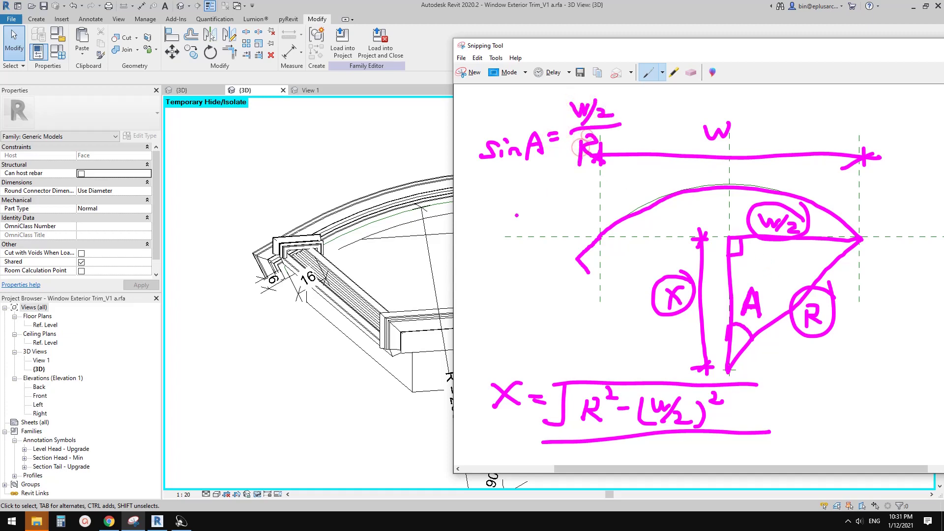
Step: Write A = asin((W/2)/R) below the sine relation and underline it
{"action": "mouse_move", "coordinate": [472, 236]}
{"action": "left_mouse_down"}
{"action": "mouse_move", "coordinate": [497, 226]}
{"action": "mouse_move", "coordinate": [490, 212]}
{"action": "left_mouse_up"}
{"action": "mouse_move", "coordinate": [504, 208]}
{"action": "left_mouse_down"}
{"action": "mouse_move", "coordinate": [539, 216]}
{"action": "mouse_move", "coordinate": [570, 207]}
{"action": "mouse_move", "coordinate": [595, 181]}
{"action": "mouse_move", "coordinate": [595, 192]}
{"action": "mouse_move", "coordinate": [616, 192]}
{"action": "mouse_move", "coordinate": [593, 216]}
{"action": "left_mouse_up"}
{"action": "left_click", "coordinate": [557, 187]}
{"action": "left_click_drag", "start_coordinate": [593, 203], "coordinate": [611, 211]}
{"action": "mouse_move", "coordinate": [625, 179]}
{"action": "left_mouse_down"}
{"action": "mouse_move", "coordinate": [613, 206]}
{"action": "mouse_move", "coordinate": [576, 210]}
{"action": "left_mouse_up"}
{"action": "left_click_drag", "start_coordinate": [498, 240], "coordinate": [654, 212]}
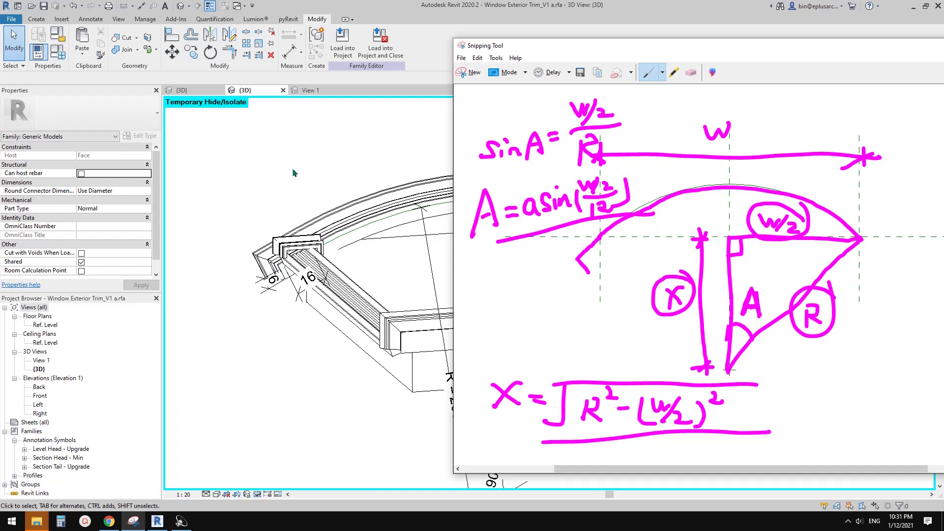
Step: Switch to Revit and add an instance family parameter named A of type Angle, grouped under Dimensions
{"action": "left_click", "coordinate": [275, 183]}
{"action": "left_click", "coordinate": [59, 52]}
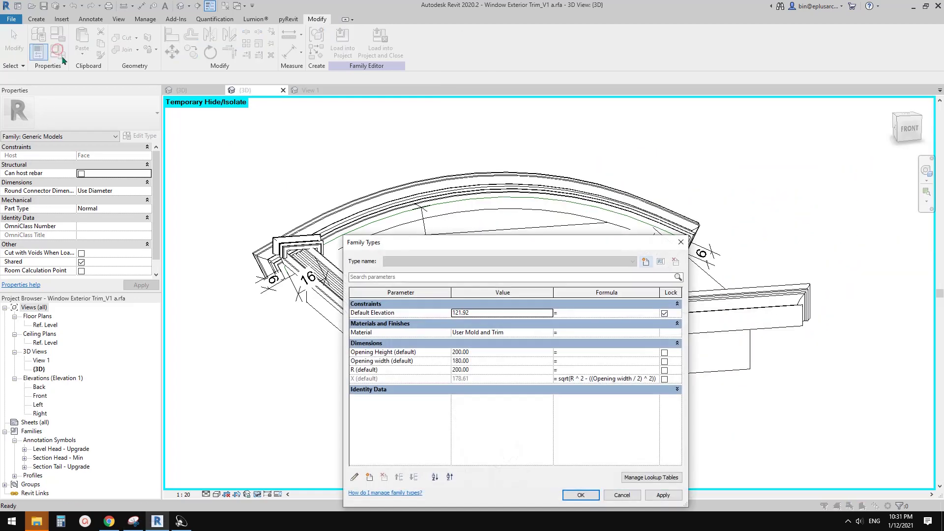
{"action": "left_click_drag", "start_coordinate": [435, 243], "coordinate": [371, 137]}
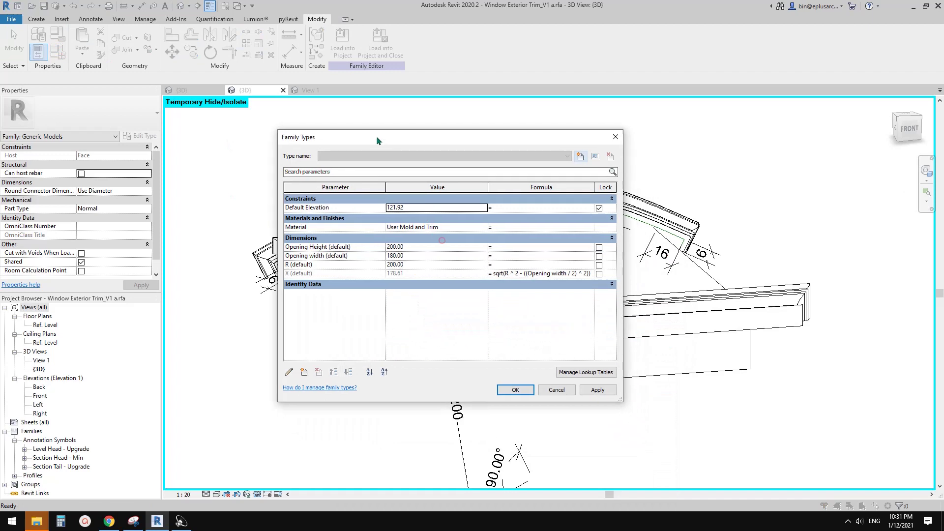
{"action": "left_click", "coordinate": [304, 372]}
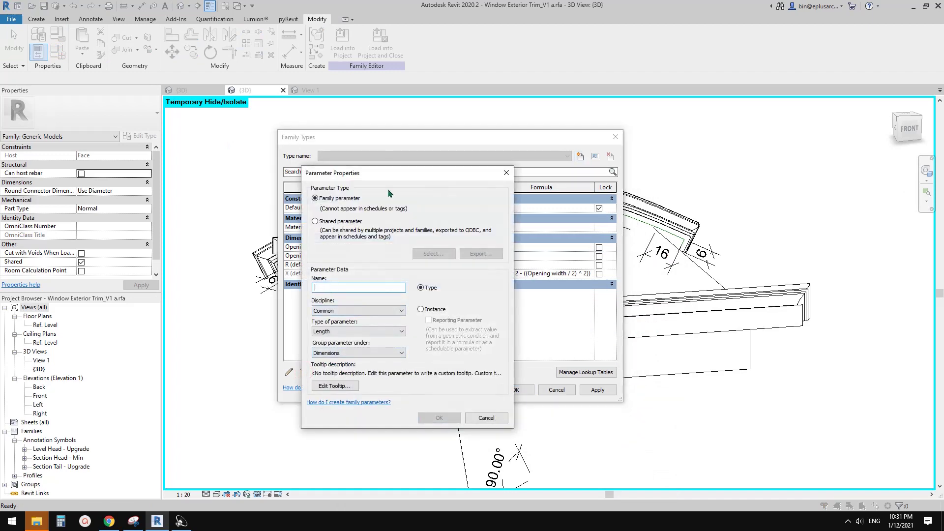
{"action": "left_click_drag", "start_coordinate": [388, 174], "coordinate": [445, 184]}
{"action": "type", "text": "a"}
{"action": "left_click_drag", "start_coordinate": [390, 298], "coordinate": [366, 297]}
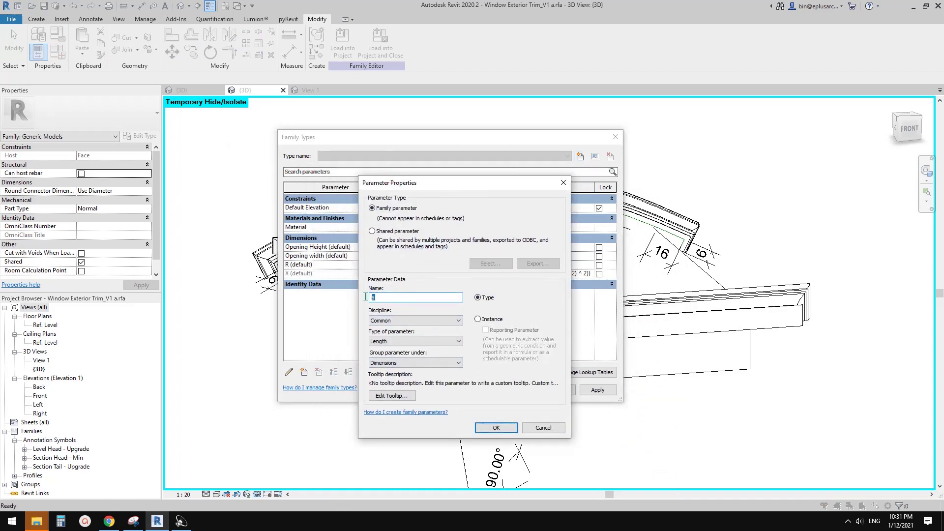
{"action": "type", "text": "A"}
{"action": "left_click", "coordinate": [374, 341]}
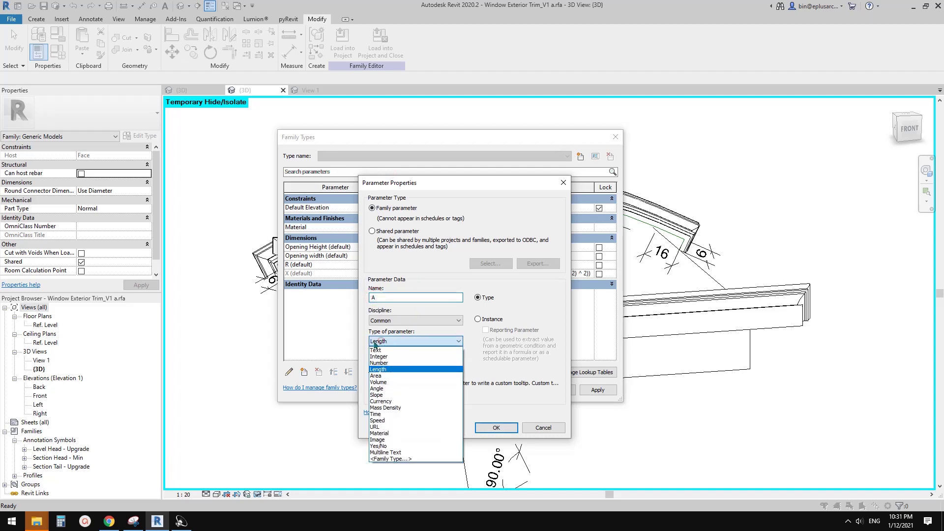
{"action": "left_click", "coordinate": [384, 388]}
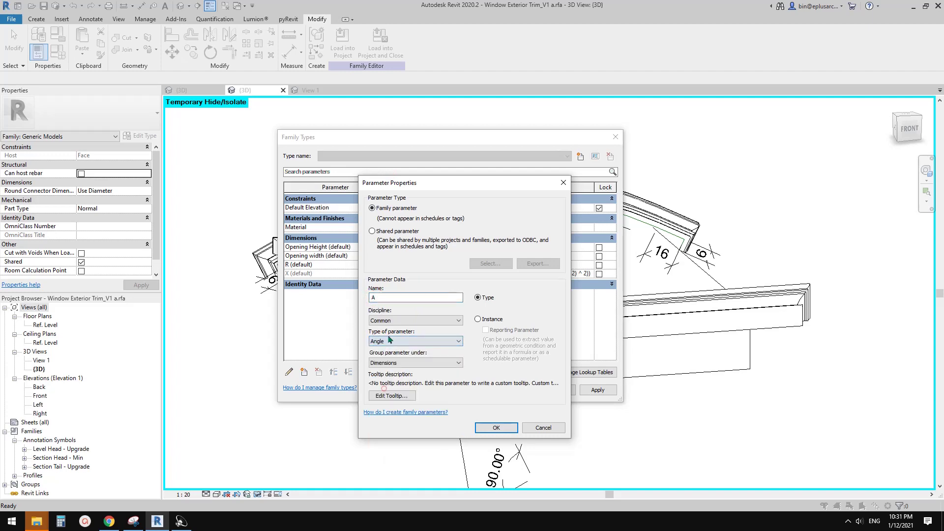
{"action": "left_click", "coordinate": [477, 319]}
{"action": "left_click", "coordinate": [496, 427]}
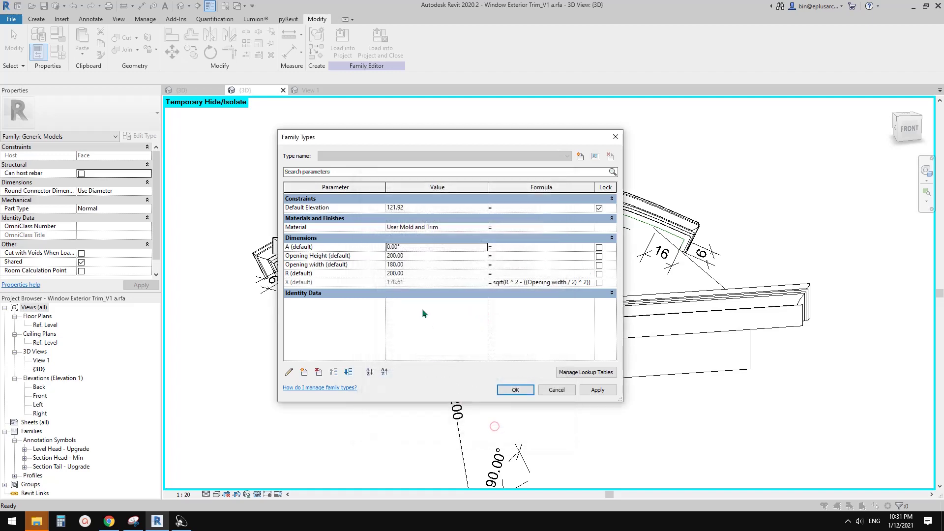
Step: Give parameter A the formula asin((Opening width / 2) / R) and apply it
{"action": "left_click", "coordinate": [506, 247]}
{"action": "left_click_drag", "start_coordinate": [478, 140], "coordinate": [397, 147]}
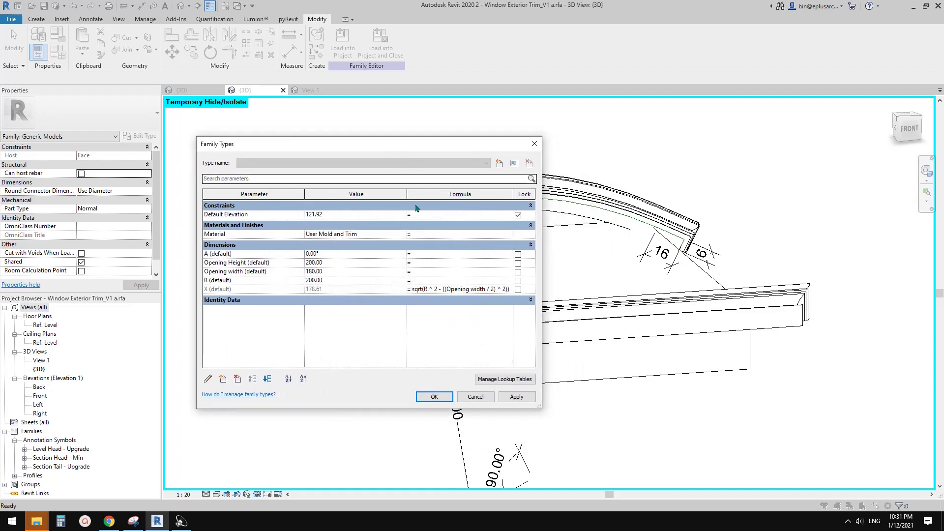
{"action": "type", "text": "ASIN(Openingw"}
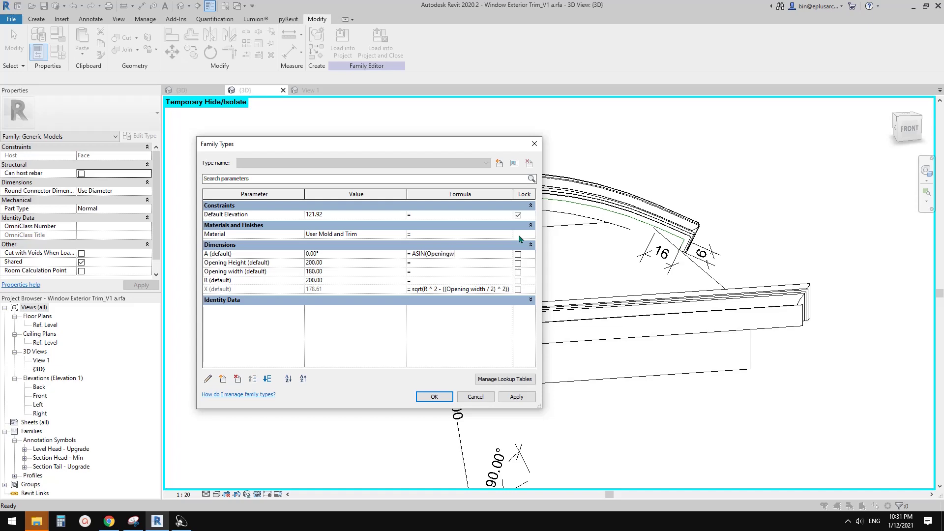
{"action": "key", "text": "BackSpace"}
{"action": "type", "text": "width/2SIN(Openingw"}
{"action": "type", "text": "("}
{"action": "left_click", "coordinate": [484, 272]}
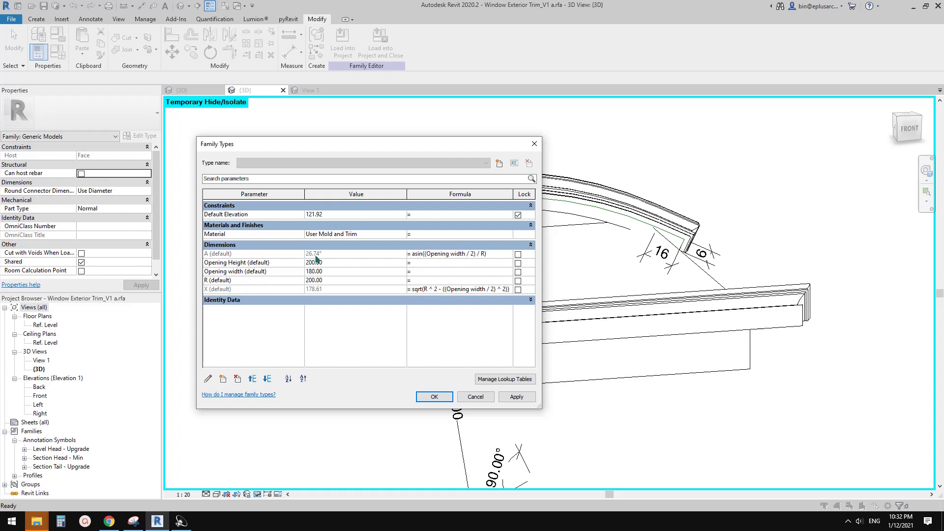
{"action": "left_click", "coordinate": [519, 399]}
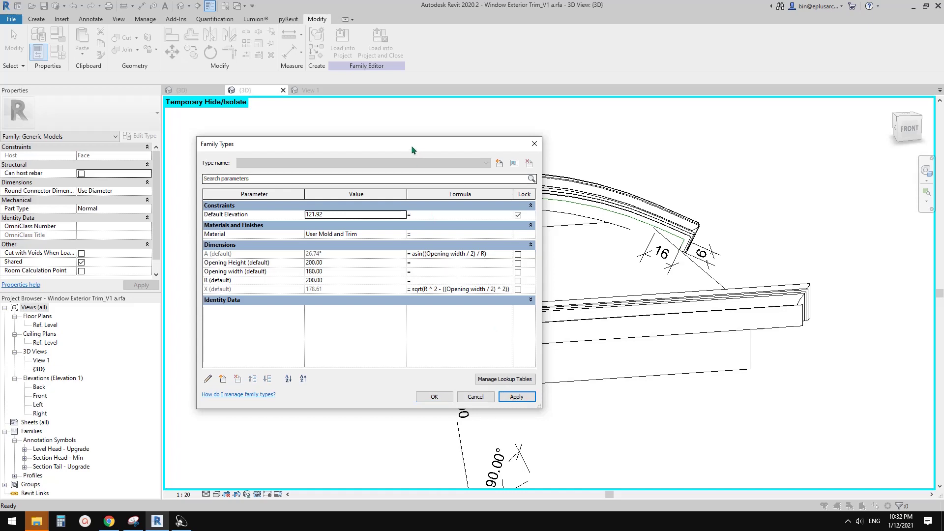
{"action": "left_click_drag", "start_coordinate": [411, 146], "coordinate": [695, 180]}
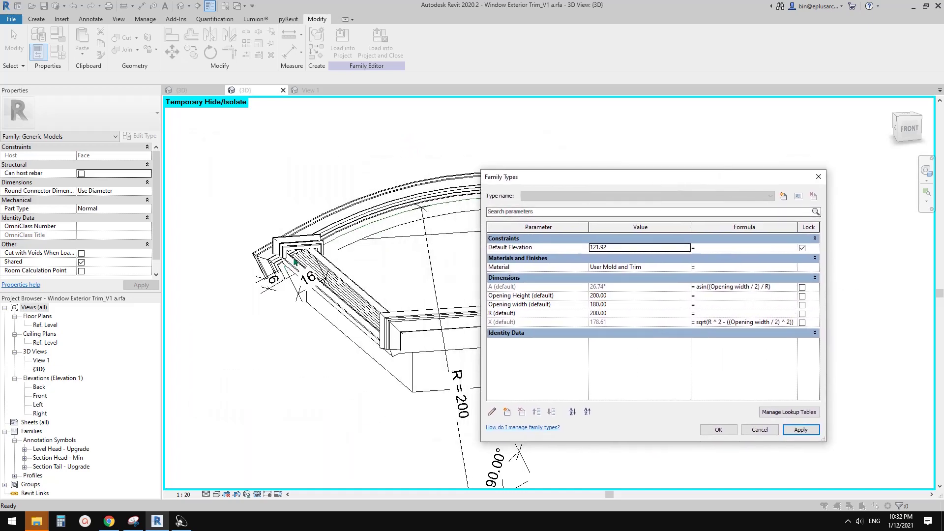
{"action": "left_click", "coordinate": [507, 411]}
{"action": "type", "text": "AN"}
{"action": "left_click", "coordinate": [416, 341]}
{"action": "left_click", "coordinate": [380, 378]}
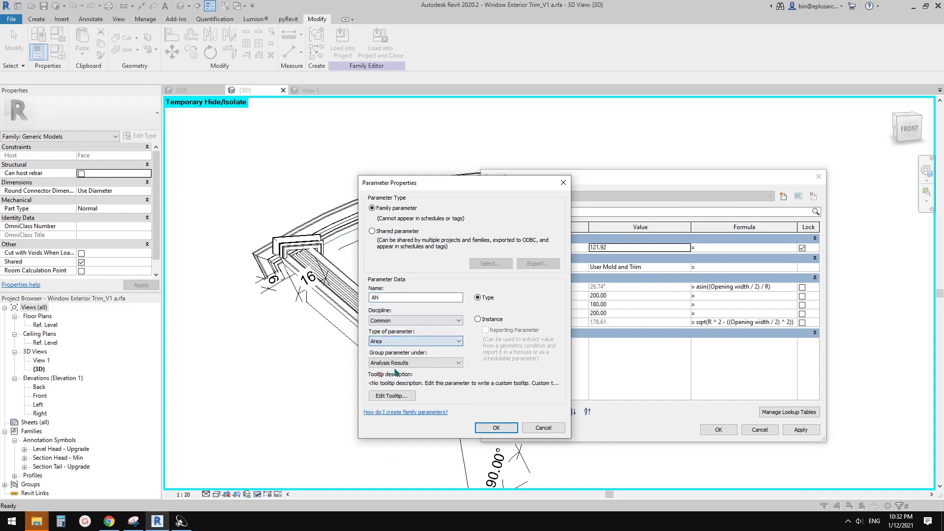
{"action": "left_click", "coordinate": [477, 319]}
{"action": "left_click", "coordinate": [496, 427]}
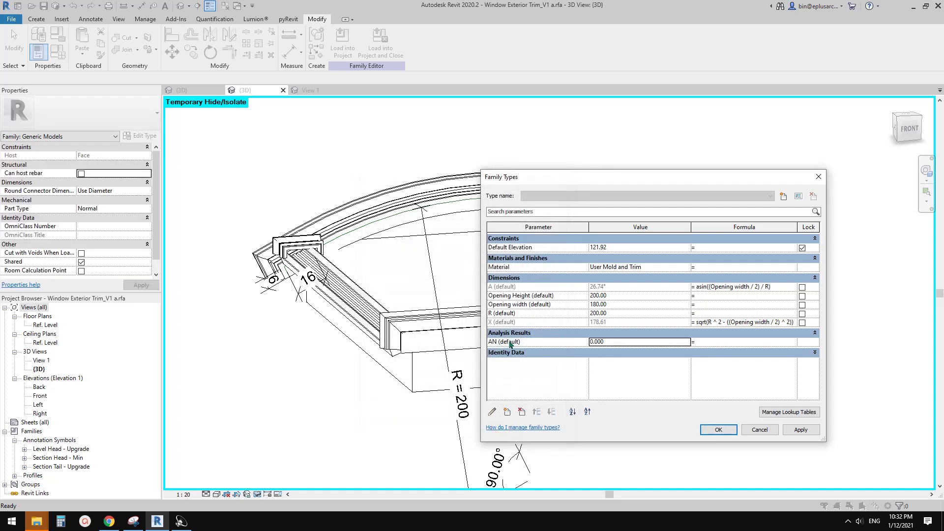
{"action": "left_click", "coordinate": [521, 412]}
Step: Add an instance family parameter named AN of type Angle, grouped under Dimensions
{"action": "left_click", "coordinate": [507, 412]}
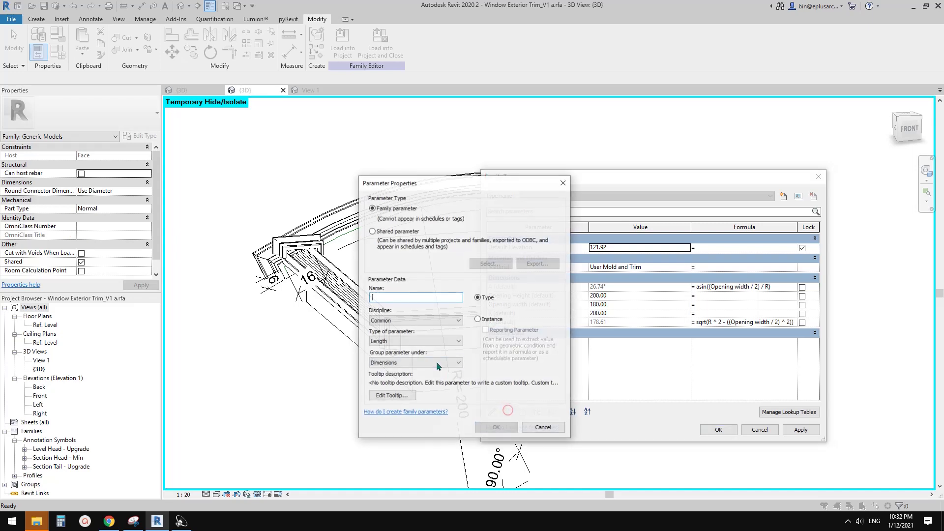
{"action": "type", "text": "AN"}
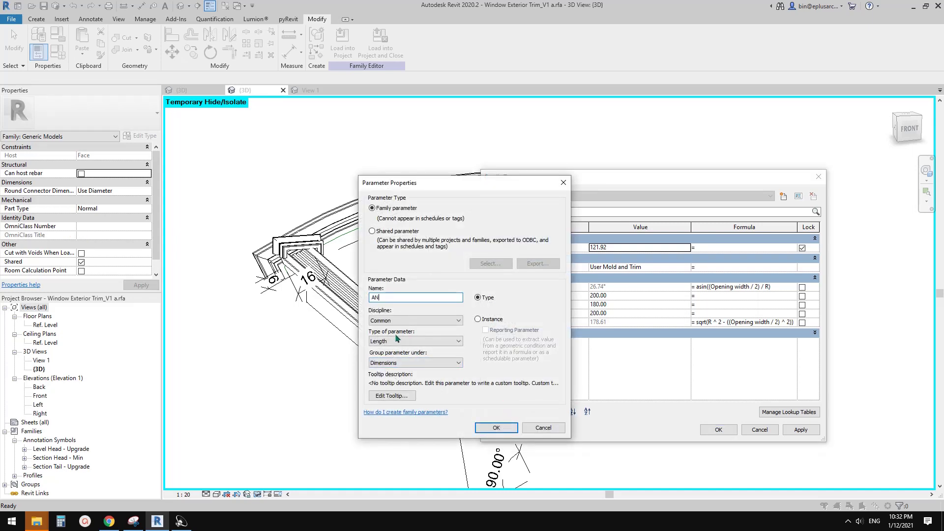
{"action": "left_click", "coordinate": [399, 342]}
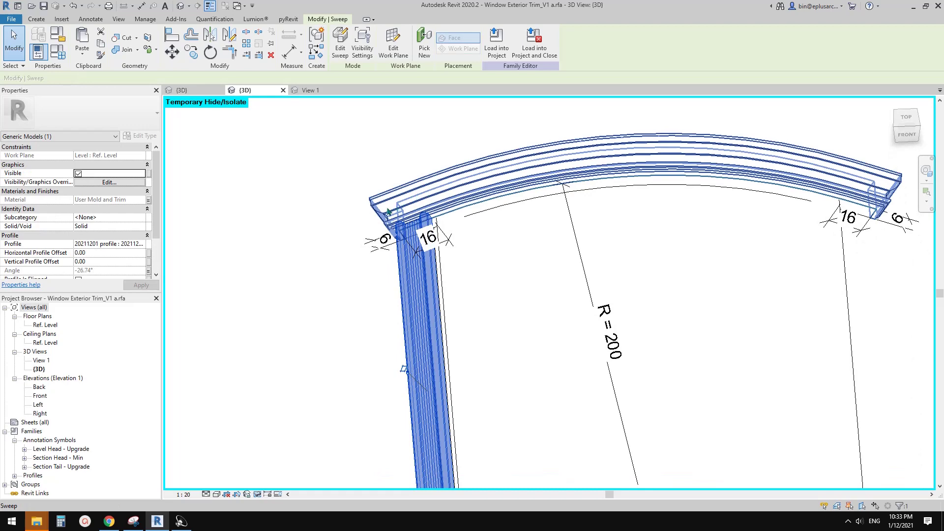
Step: Set parameter R to 300 in the family types and apply it to test the profile angle
{"action": "scroll", "coordinate": [452, 196], "scroll_direction": "up", "scroll_amount": 4}
{"action": "left_click", "coordinate": [208, 141]}
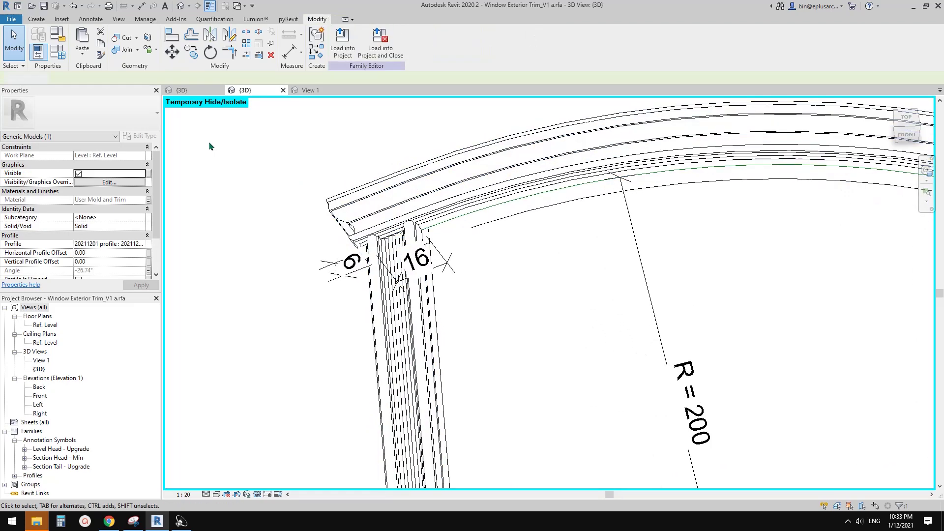
{"action": "left_click", "coordinate": [56, 56]}
{"action": "left_click_drag", "start_coordinate": [534, 172], "coordinate": [546, 156]}
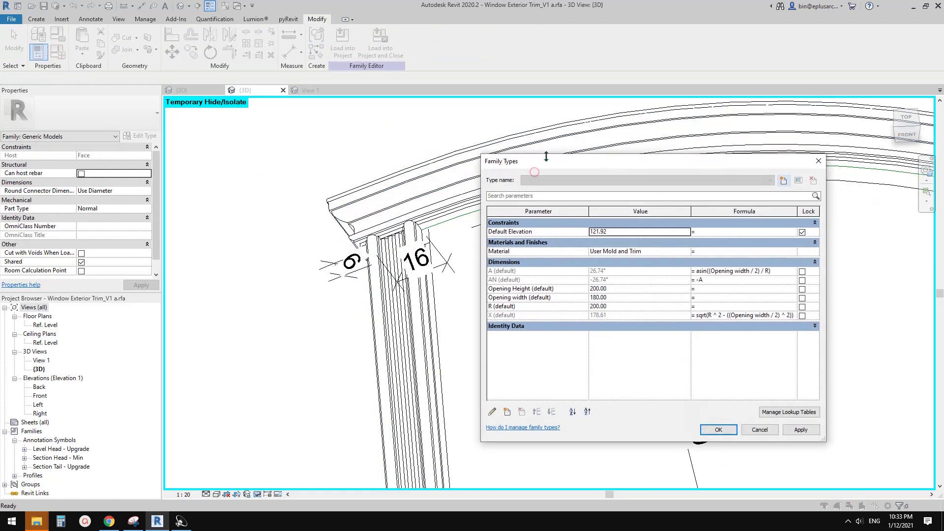
{"action": "left_click_drag", "start_coordinate": [604, 159], "coordinate": [623, 143]}
{"action": "left_click", "coordinate": [638, 280]}
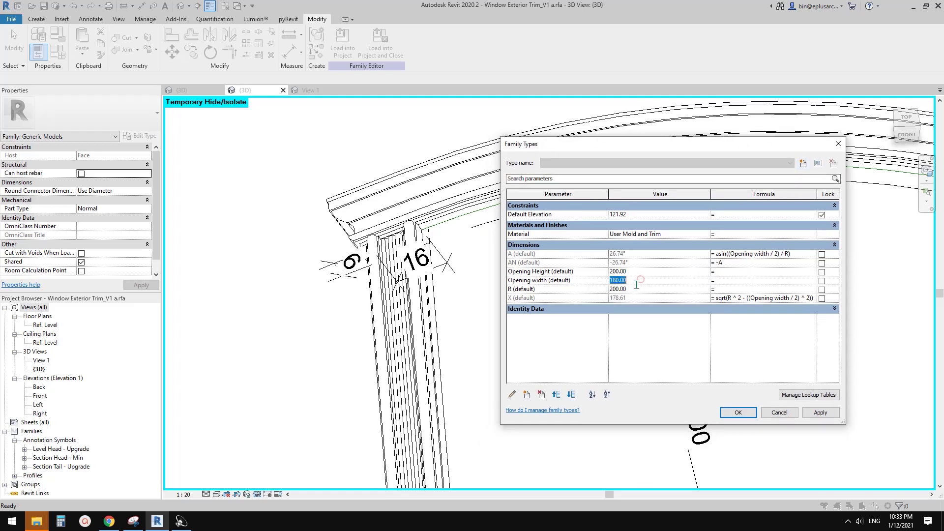
{"action": "left_click", "coordinate": [638, 280]}
{"action": "left_click", "coordinate": [638, 289]}
{"action": "type", "text": "300"}
{"action": "left_click", "coordinate": [820, 412]}
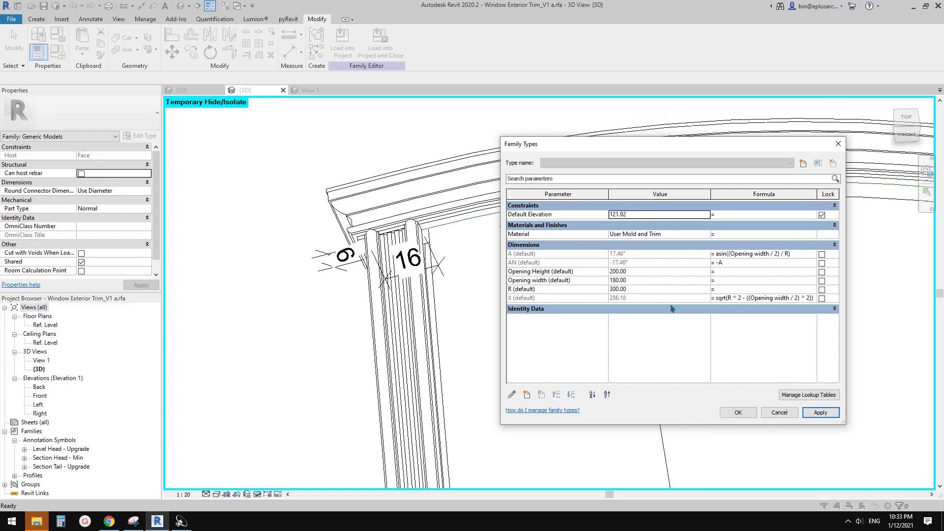
Step: Set the Opening width to 150 and R back to 200, apply the values and close the family types
{"action": "left_click", "coordinate": [654, 281]}
{"action": "type", "text": "150"}
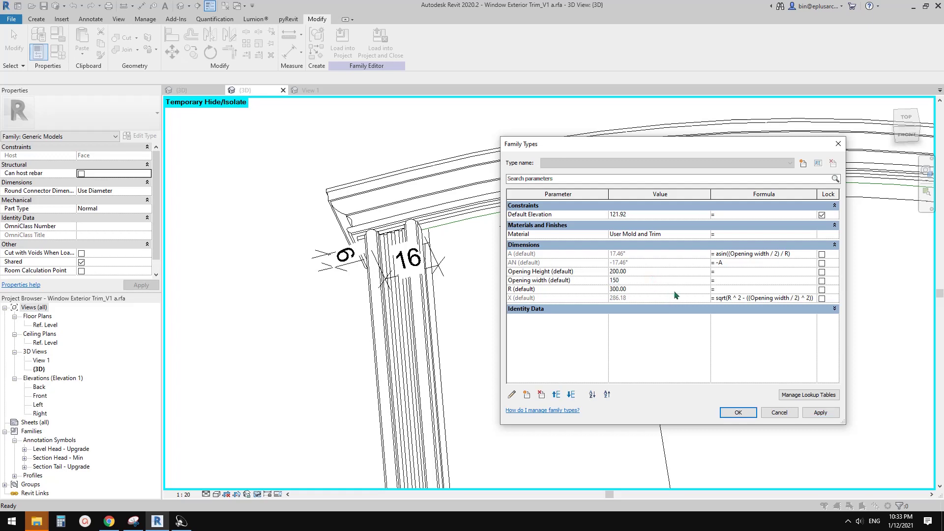
{"action": "left_click_drag", "start_coordinate": [663, 145], "coordinate": [742, 141]}
{"action": "left_click", "coordinate": [903, 410]}
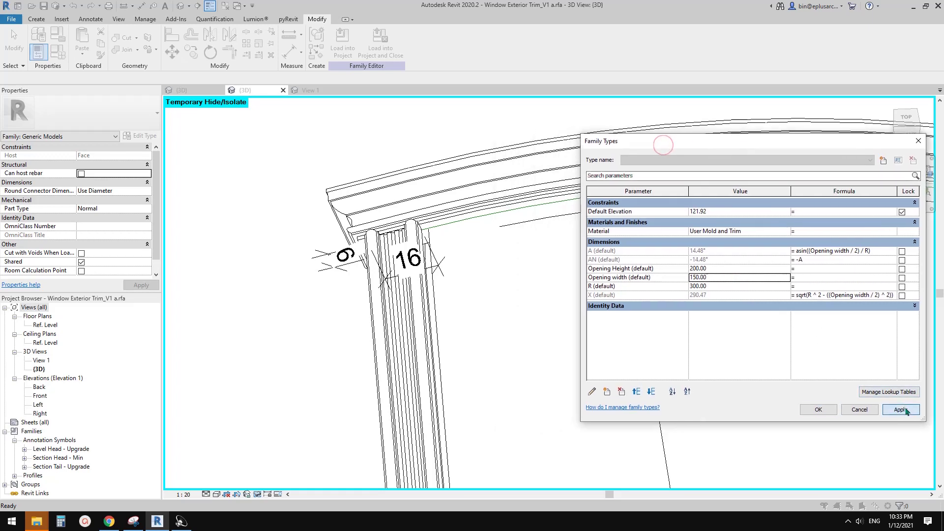
{"action": "left_click", "coordinate": [818, 409]}
Step: Examine how the side trim meets the arched trim at both upper corners of the opening
{"action": "scroll", "coordinate": [443, 268], "scroll_direction": "up", "scroll_amount": 5}
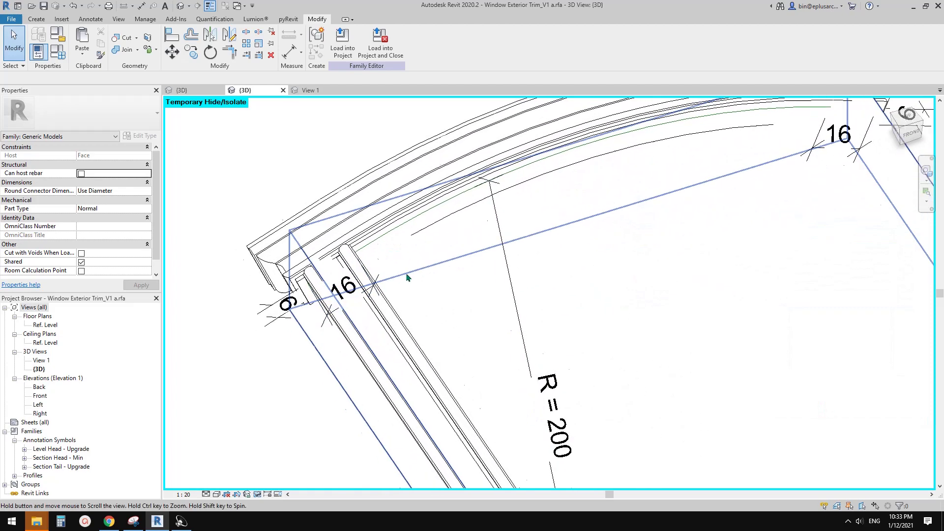
{"action": "left_click", "coordinate": [433, 203]}
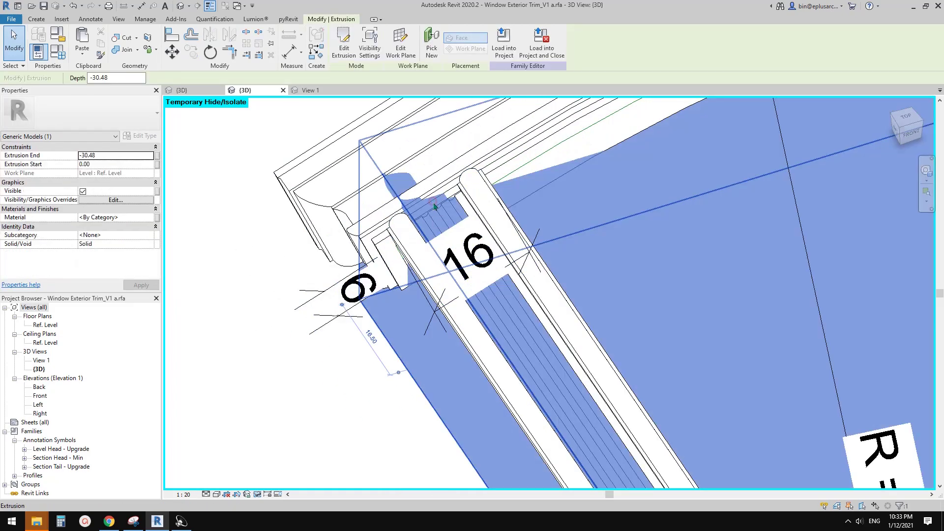
{"action": "scroll", "coordinate": [444, 241], "scroll_direction": "down", "scroll_amount": 2}
{"action": "middle_click_drag", "start_coordinate": [587, 273], "coordinate": [505, 264]}
{"action": "scroll", "coordinate": [505, 264], "scroll_direction": "down", "scroll_amount": 2}
{"action": "key", "text": "Escape"}
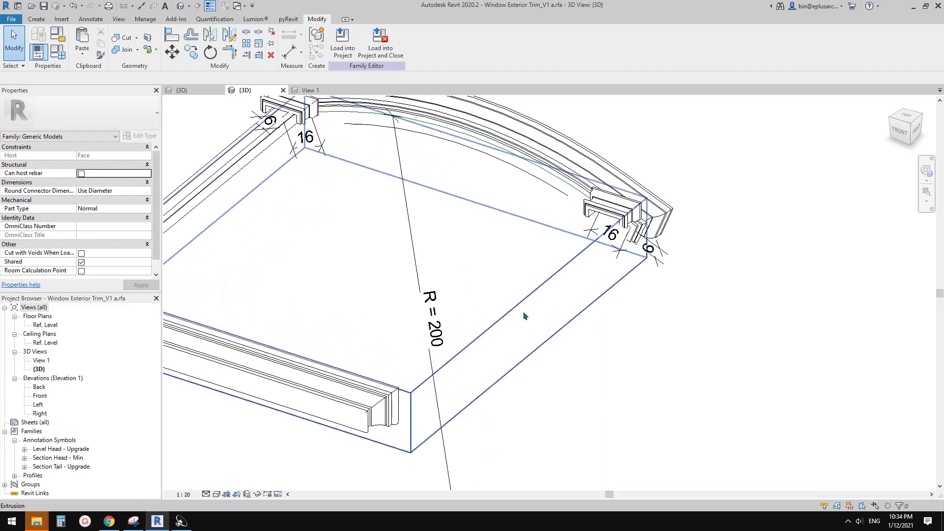
{"action": "middle_click_drag", "start_coordinate": [441, 296], "coordinate": [495, 312]}
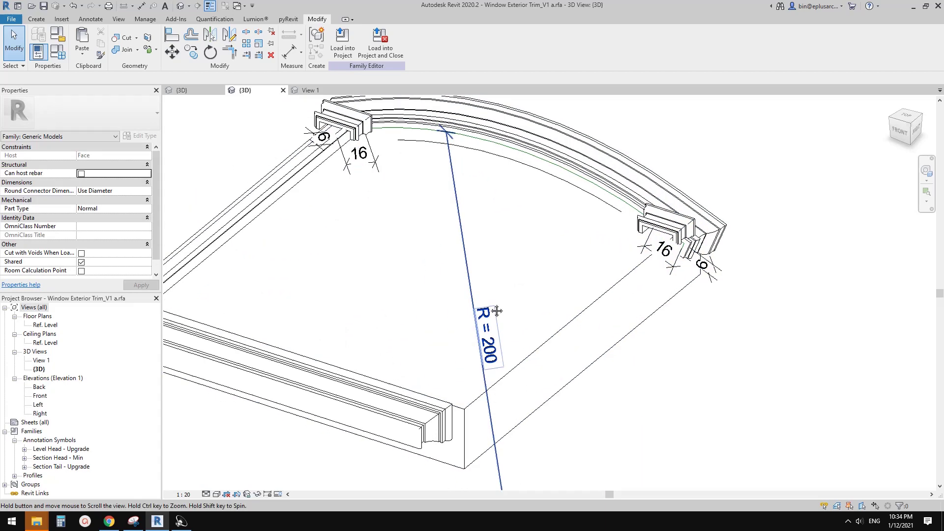
Step: Duplicate the left side trim sweep in place and open the copy's path sketch in the Ref. Level floor plan
{"action": "left_click", "coordinate": [315, 162]}
{"action": "scroll", "coordinate": [295, 152], "scroll_direction": "down", "scroll_amount": 1}
{"action": "middle_click_drag", "start_coordinate": [290, 154], "coordinate": [319, 156], "text": "shift"}
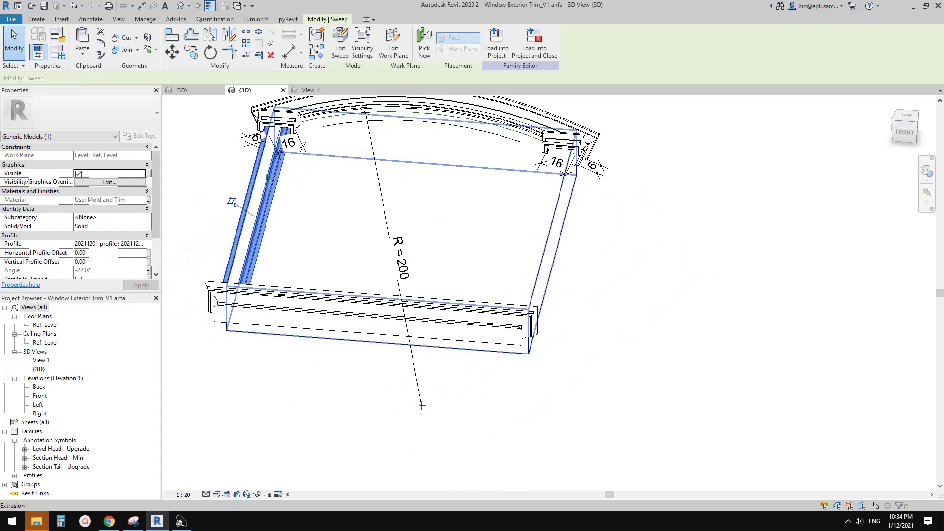
{"action": "mouse_move", "coordinate": [391, 234]}
{"action": "middle_mouse_down"}
{"action": "mouse_move", "coordinate": [379, 265]}
{"action": "mouse_move", "coordinate": [389, 268]}
{"action": "middle_mouse_up"}
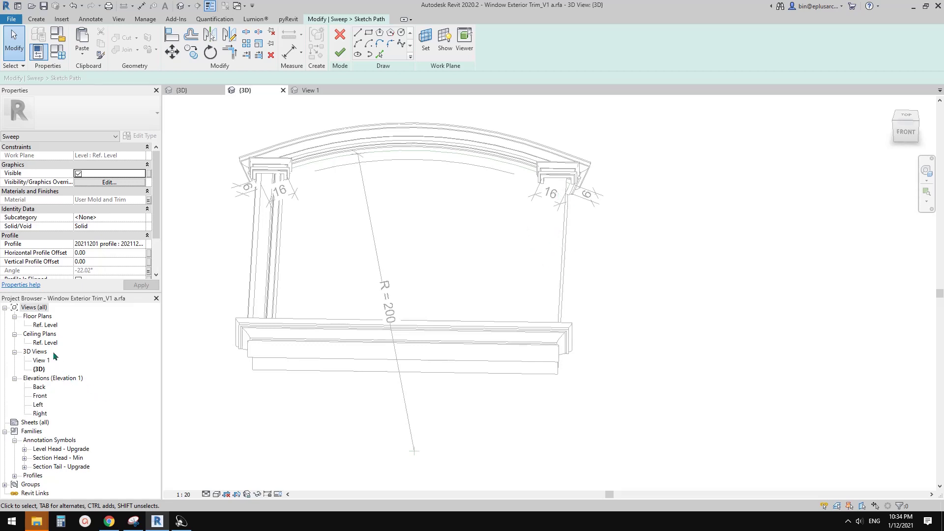
{"action": "double_click", "coordinate": [42, 326]}
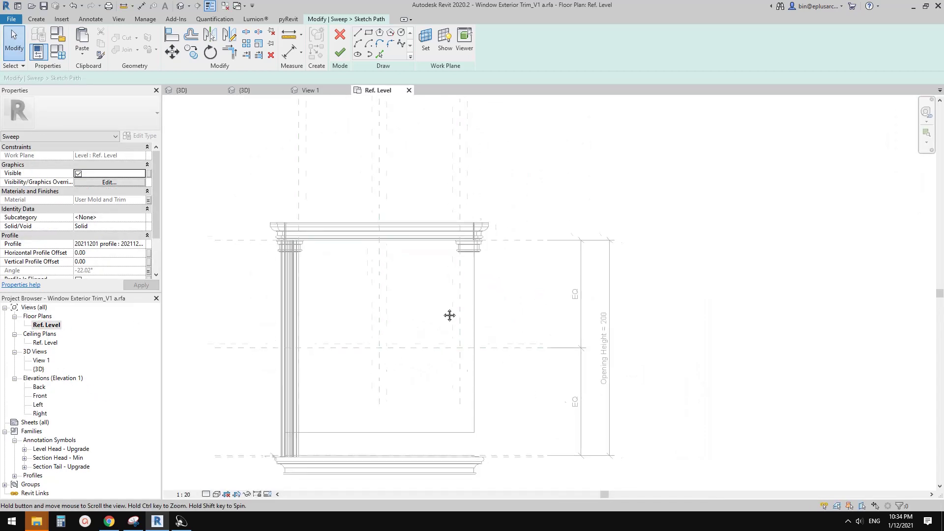
{"action": "left_click", "coordinate": [379, 54]}
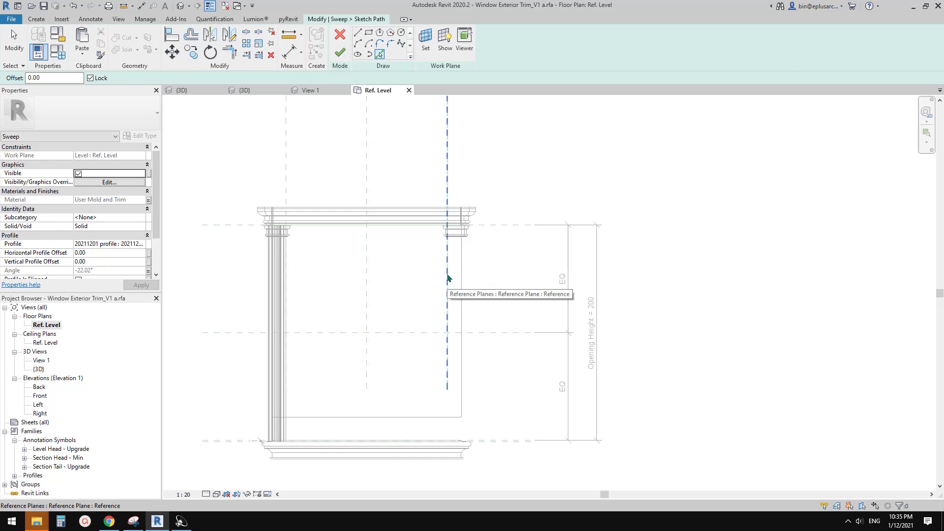
{"action": "middle_click_drag", "start_coordinate": [447, 278], "coordinate": [458, 271]}
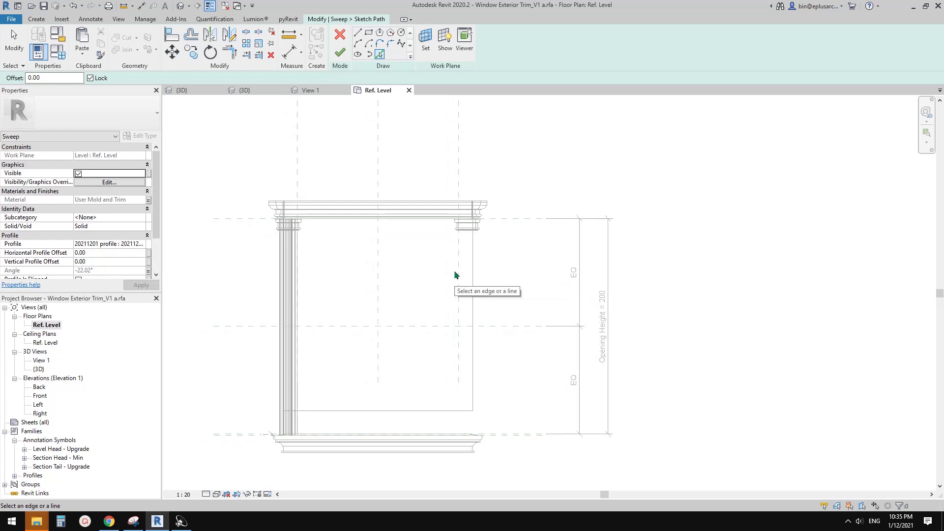
{"action": "key", "text": "Escape"}
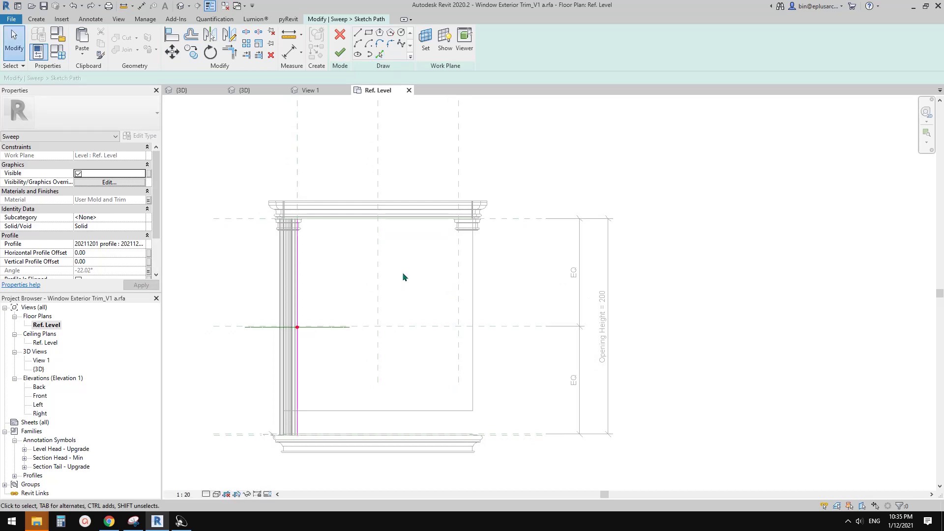
Step: Pick the right opening reference plane with Pick Lines, offset 0 and Lock on, to create a new path line
{"action": "middle_click_drag", "start_coordinate": [402, 273], "coordinate": [433, 255]}
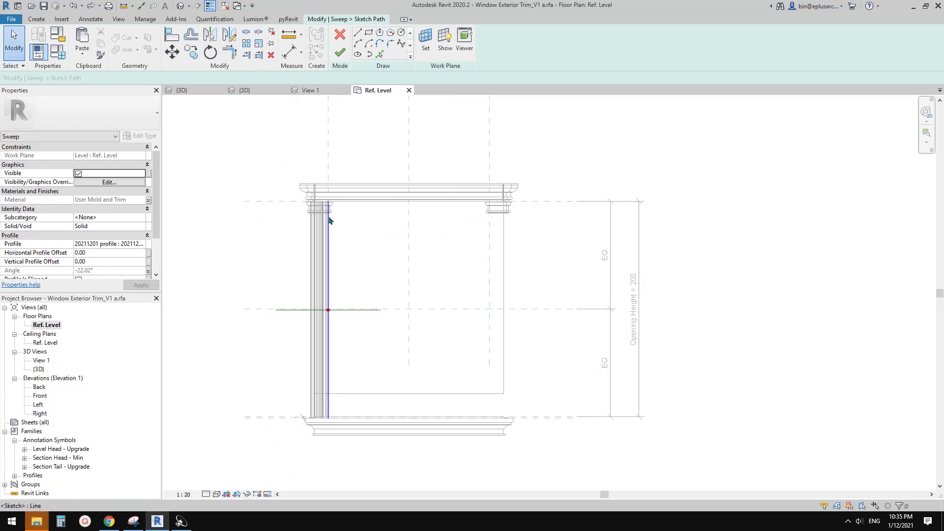
{"action": "middle_click_drag", "start_coordinate": [534, 201], "coordinate": [502, 201]}
{"action": "scroll", "coordinate": [497, 201], "scroll_direction": "up", "scroll_amount": 1}
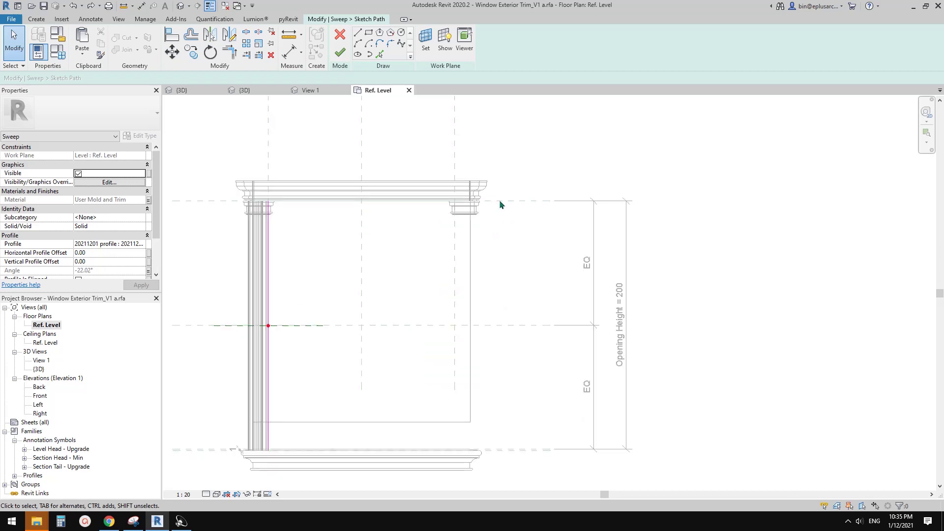
{"action": "scroll", "coordinate": [268, 453], "scroll_direction": "up", "scroll_amount": 6}
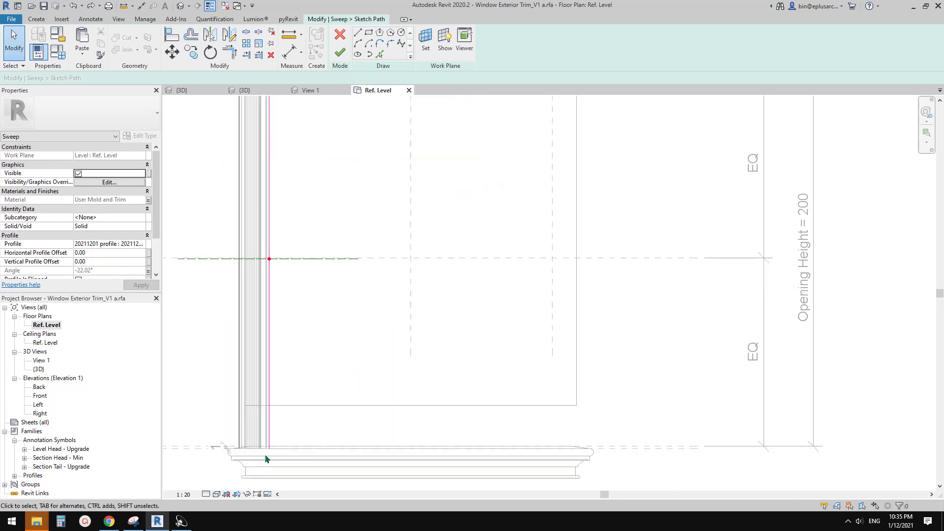
{"action": "scroll", "coordinate": [480, 447], "scroll_direction": "down", "scroll_amount": 7}
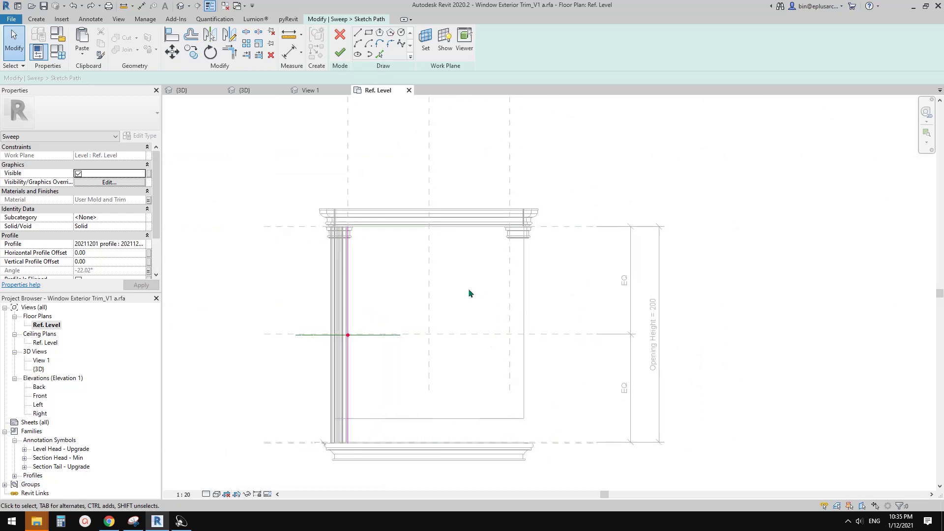
{"action": "left_click", "coordinate": [382, 57]}
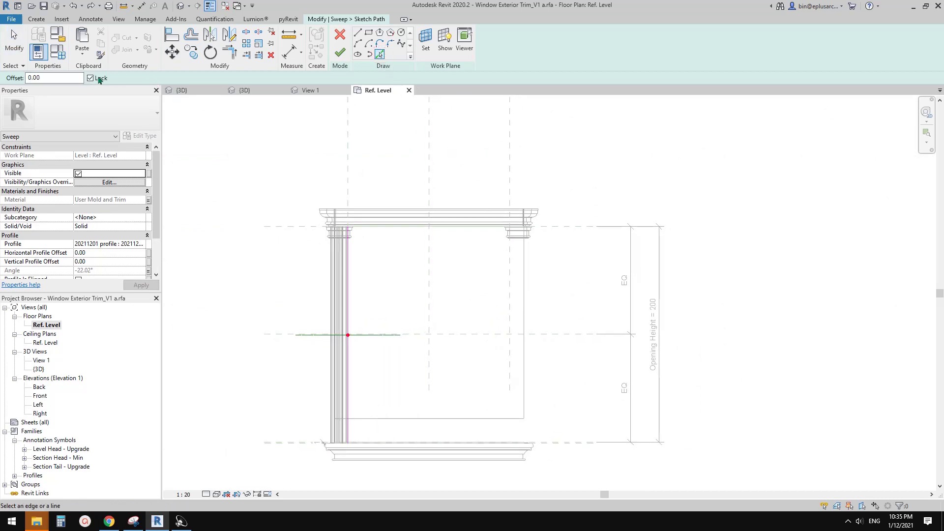
{"action": "left_click", "coordinate": [513, 192]}
{"action": "key", "text": "Escape"}
{"action": "key", "text": "Escape"}
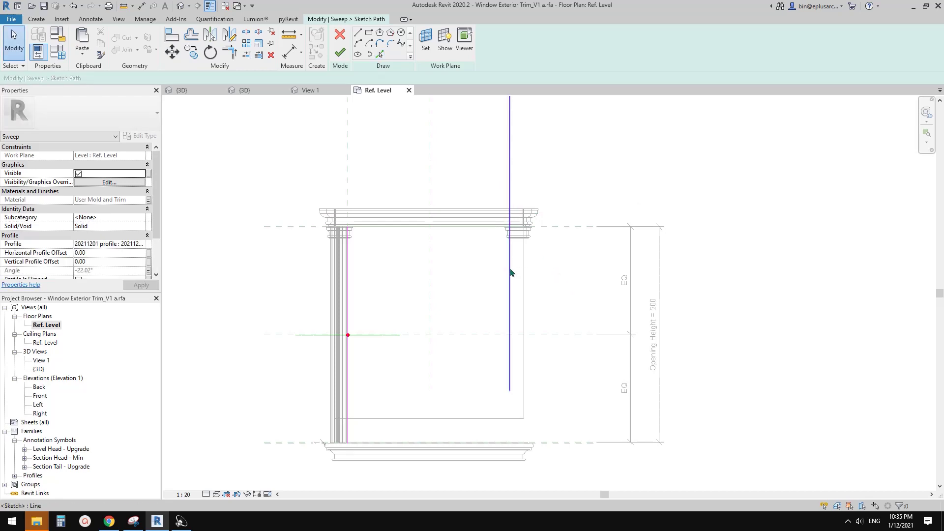
Step: Align the new path line's upper end to the reference plane under the arched trim and lock the alignment
{"action": "left_click", "coordinate": [510, 271]}
{"action": "scroll", "coordinate": [502, 295], "scroll_direction": "down", "scroll_amount": 2}
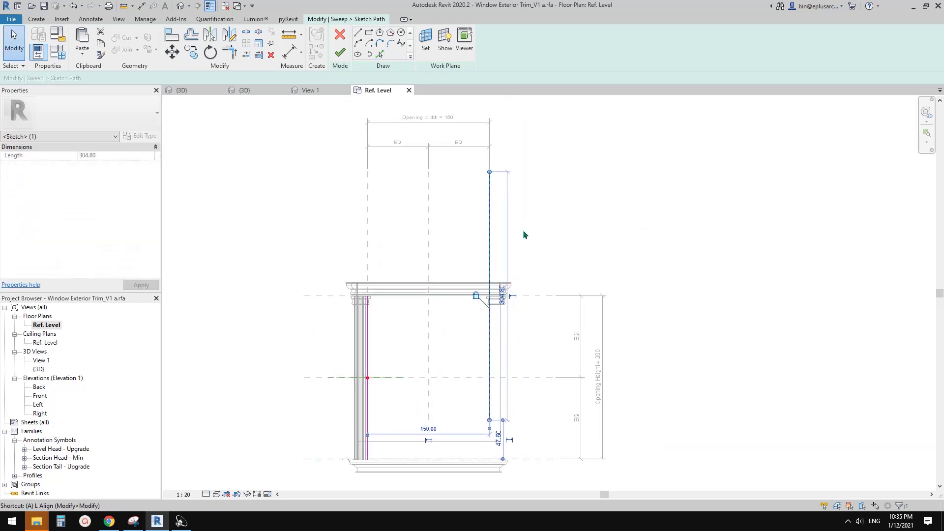
{"action": "key", "text": "a"}
{"action": "key", "text": "l"}
{"action": "scroll", "coordinate": [533, 295], "scroll_direction": "up", "scroll_amount": 3}
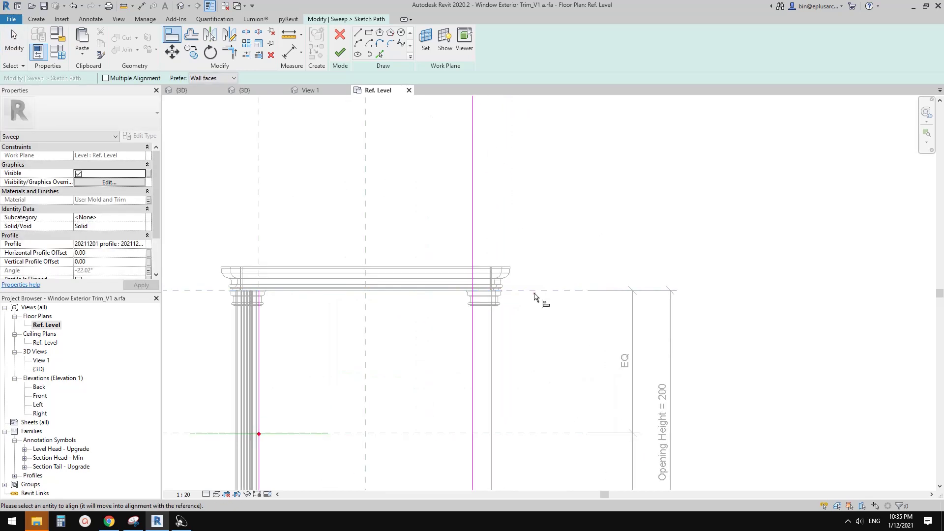
{"action": "scroll", "coordinate": [534, 294], "scroll_direction": "down", "scroll_amount": 1}
{"action": "middle_click_drag", "start_coordinate": [534, 294], "coordinate": [507, 367]}
{"action": "left_click", "coordinate": [461, 203]}
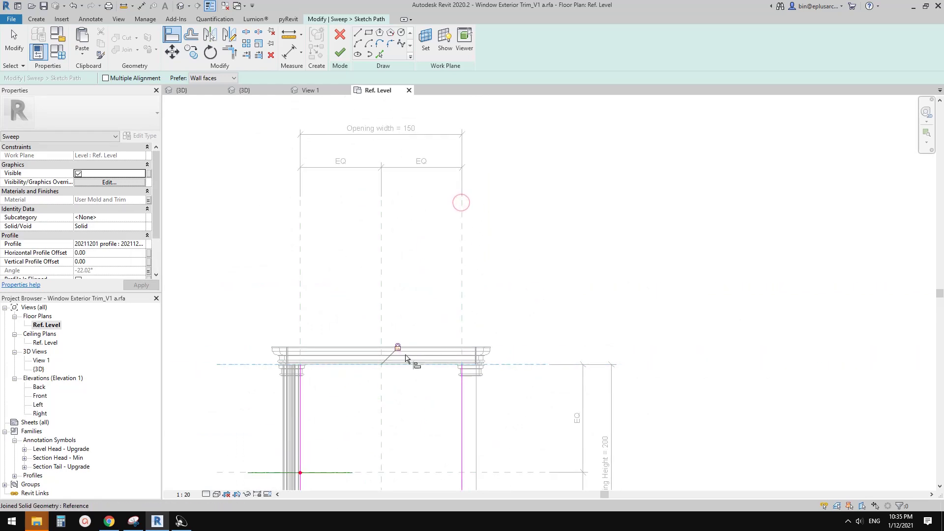
{"action": "left_click", "coordinate": [398, 348]}
Step: Align the new path line's lower end to the reference plane at the sill and lock the alignment
{"action": "middle_click_drag", "start_coordinate": [509, 459], "coordinate": [539, 266]}
{"action": "scroll", "coordinate": [494, 363], "scroll_direction": "up", "scroll_amount": 2}
{"action": "middle_click_drag", "start_coordinate": [567, 410], "coordinate": [614, 394]}
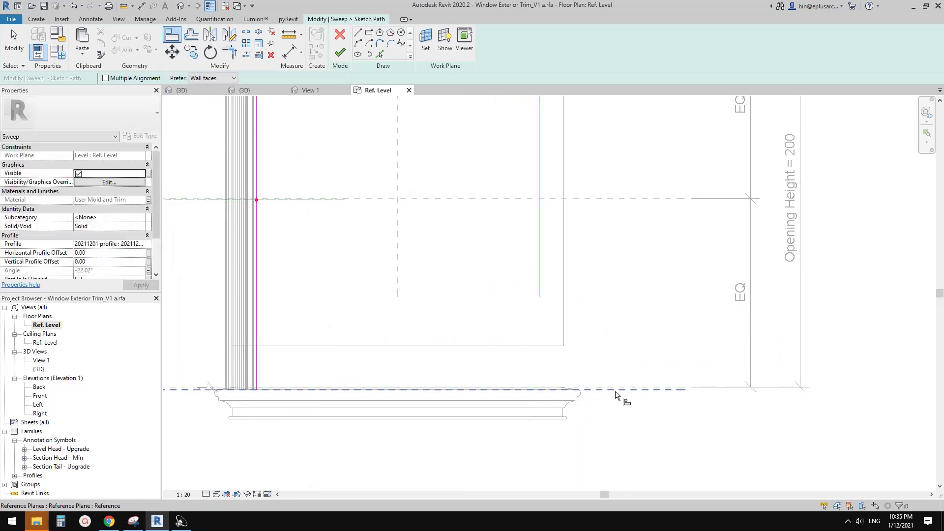
{"action": "left_click", "coordinate": [615, 395]}
{"action": "left_click", "coordinate": [541, 301]}
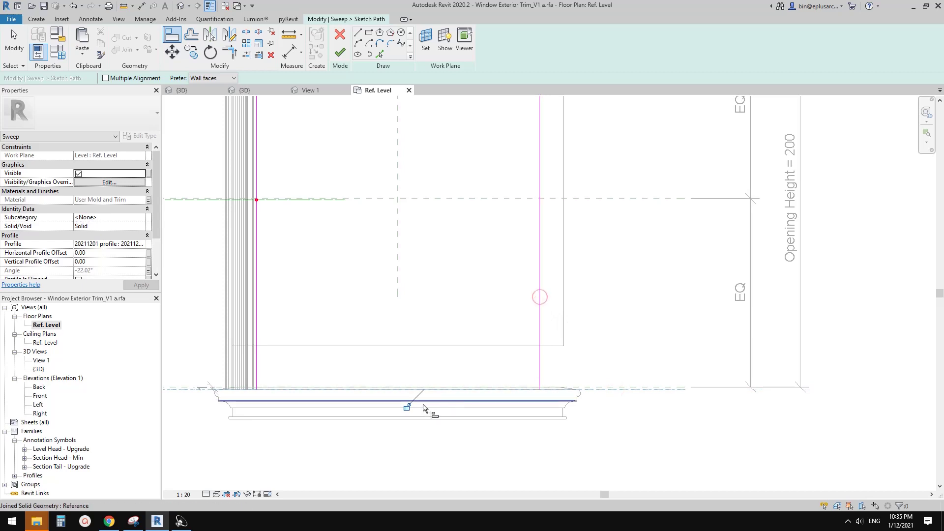
{"action": "scroll", "coordinate": [423, 393], "scroll_direction": "down", "scroll_amount": 2}
{"action": "key", "text": "Escape"}
Step: Delete the original left line from the sweep path and finish editing the sweep in the 3D view
{"action": "left_click", "coordinate": [341, 262]}
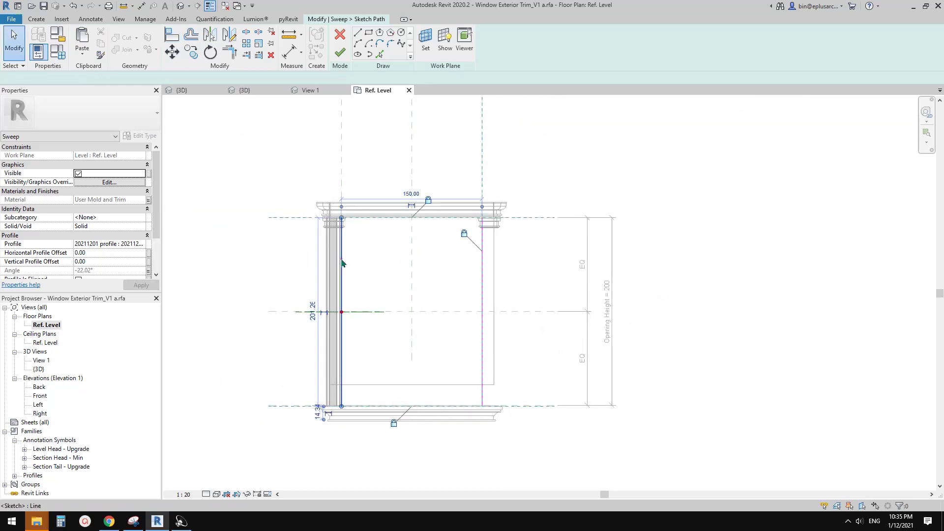
{"action": "key", "text": "Delete"}
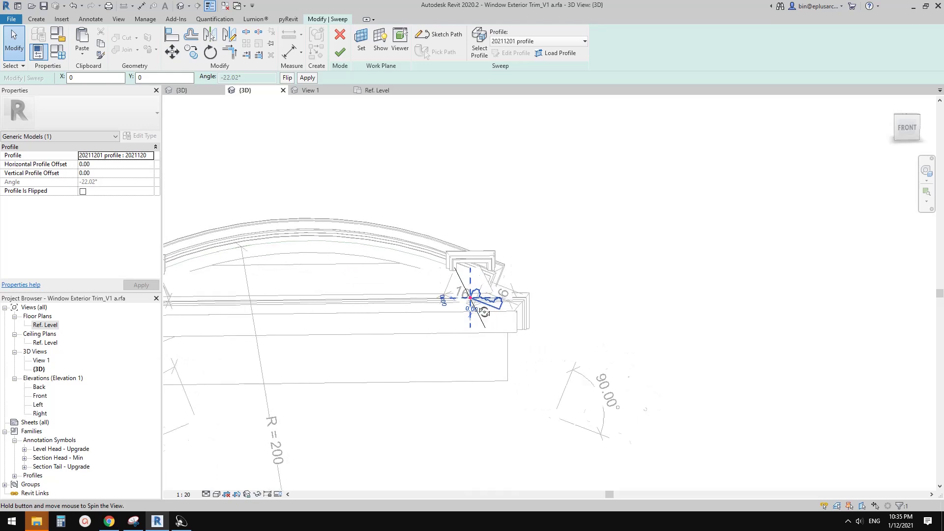
{"action": "mouse_move", "coordinate": [449, 300]}
{"action": "middle_mouse_down", "text": "shift"}
{"action": "mouse_move", "coordinate": [472, 315]}
{"action": "mouse_move", "coordinate": [475, 352]}
{"action": "middle_mouse_up", "text": "shift"}
{"action": "middle_click_drag", "start_coordinate": [491, 321], "coordinate": [554, 312]}
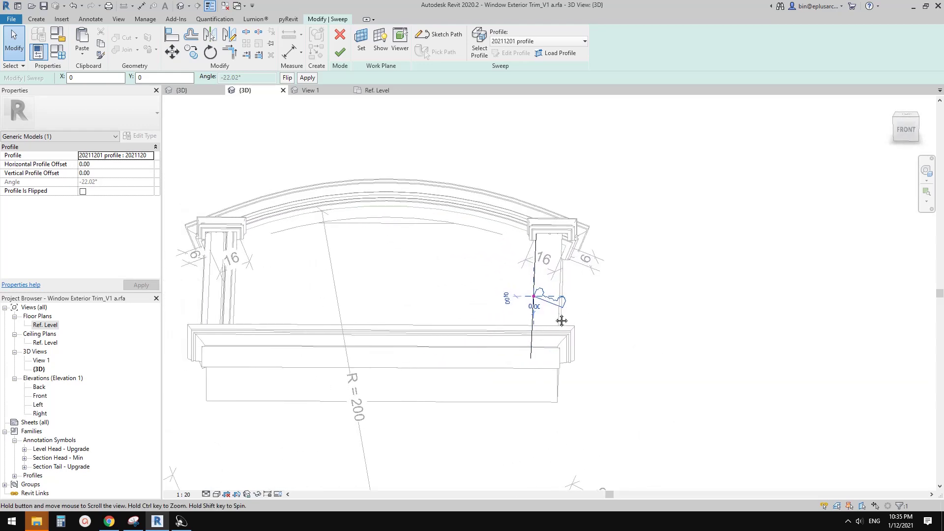
{"action": "left_click", "coordinate": [346, 58]}
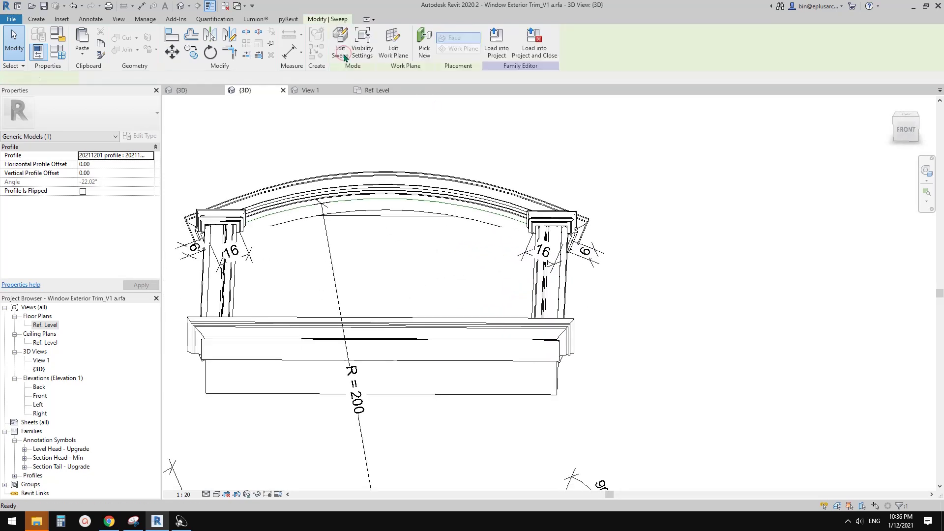
Step: Examine the right side trim and its junction with the capital and arched trim from several angles, comparing it with the left side
{"action": "scroll", "coordinate": [54, 256], "scroll_direction": "down", "scroll_amount": 1}
{"action": "middle_click_drag", "start_coordinate": [443, 285], "coordinate": [393, 302], "text": "shift"}
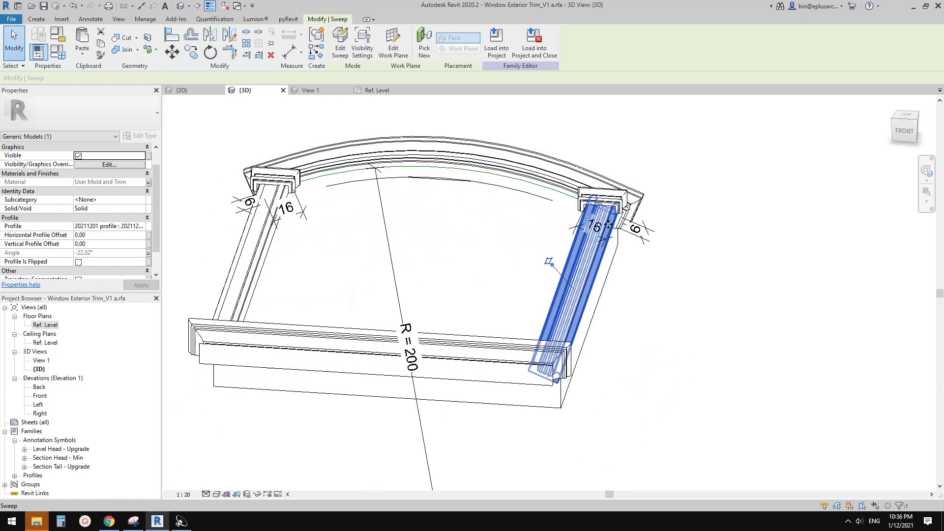
{"action": "middle_click_drag", "start_coordinate": [590, 265], "coordinate": [604, 230], "text": "shift"}
{"action": "middle_click_drag", "start_coordinate": [580, 281], "coordinate": [274, 332], "text": "shift"}
{"action": "key", "text": "Escape"}
{"action": "left_click", "coordinate": [492, 296]}
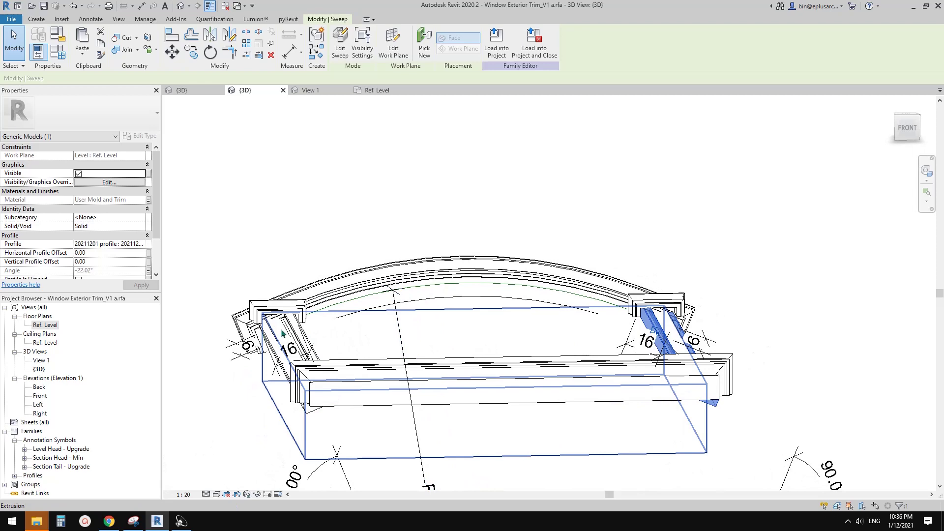
{"action": "scroll", "coordinate": [546, 318], "scroll_direction": "down", "scroll_amount": 1}
{"action": "middle_click_drag", "start_coordinate": [547, 317], "coordinate": [543, 364]}
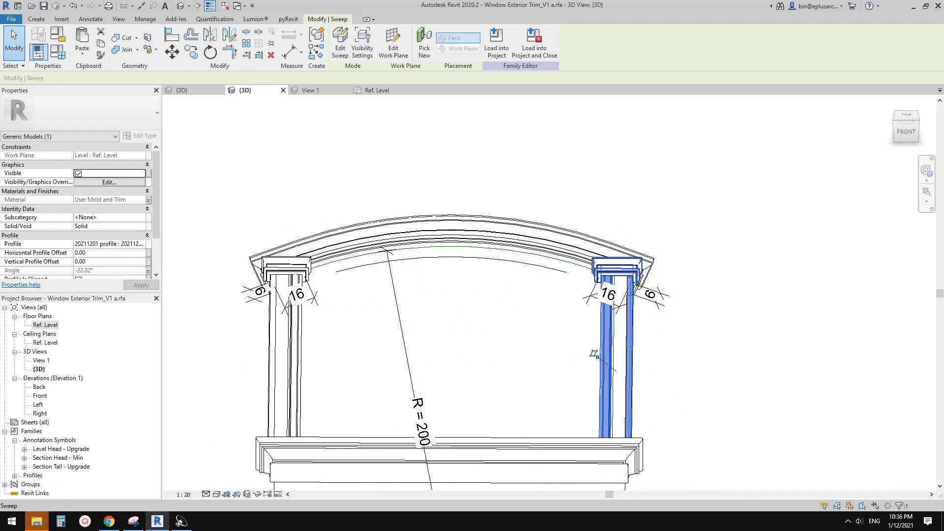
{"action": "left_click", "coordinate": [636, 281]}
{"action": "middle_click_drag", "start_coordinate": [691, 267], "coordinate": [630, 280]}
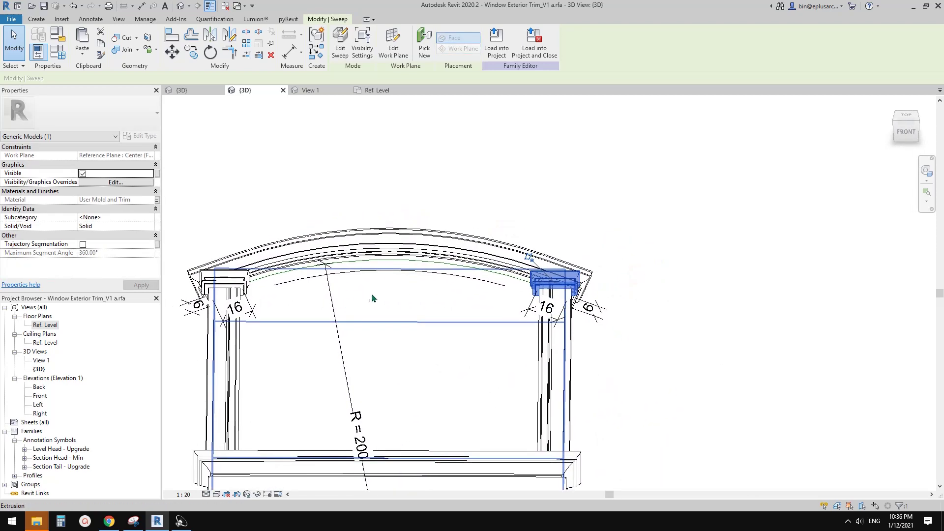
Step: Examine the right capital's sweep, its sketched path and its junction with the arched trim, leaving the sweep as it is
{"action": "middle_click_drag", "start_coordinate": [354, 296], "coordinate": [423, 281]}
{"action": "middle_click_drag", "start_coordinate": [661, 254], "coordinate": [532, 249]}
{"action": "scroll", "coordinate": [531, 248], "scroll_direction": "up", "scroll_amount": 4}
{"action": "left_click", "coordinate": [533, 252]}
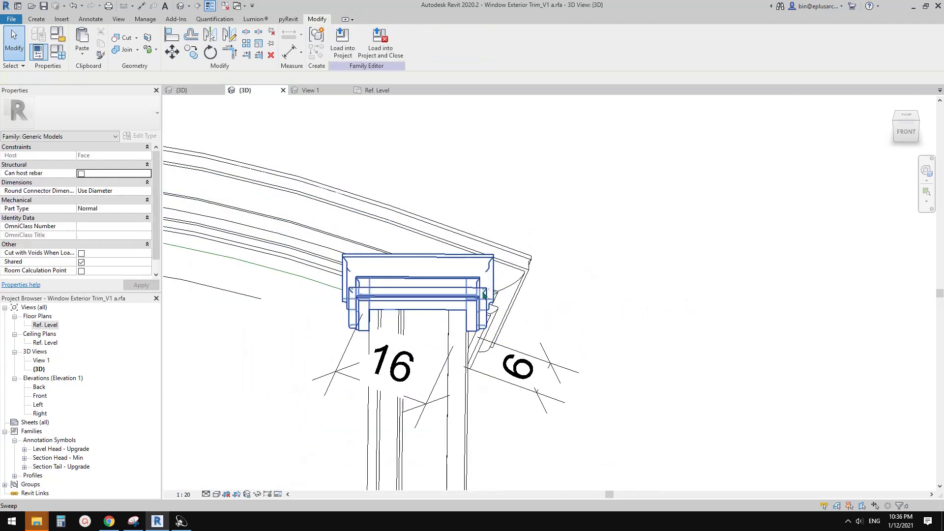
{"action": "left_click", "coordinate": [484, 295]}
{"action": "middle_click_drag", "start_coordinate": [484, 295], "coordinate": [389, 213], "text": "shift"}
{"action": "left_click", "coordinate": [345, 52]}
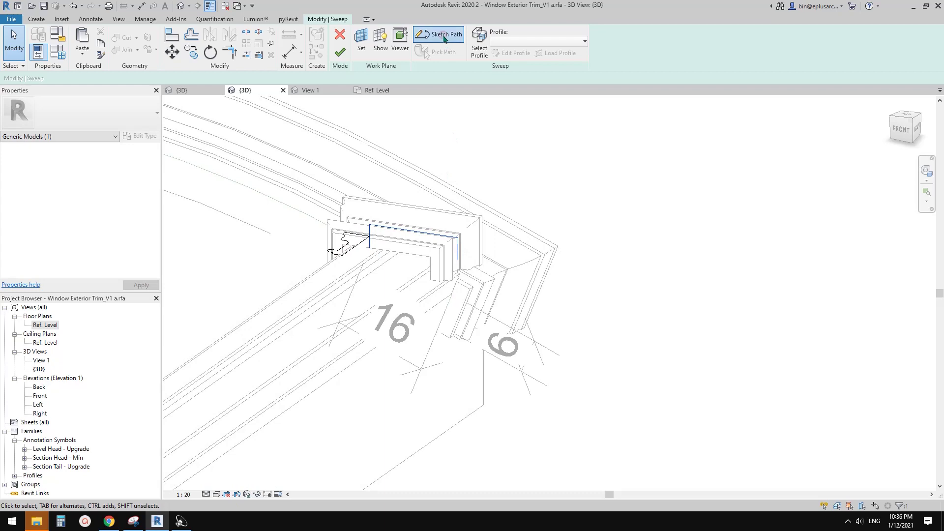
{"action": "left_click", "coordinate": [440, 34]}
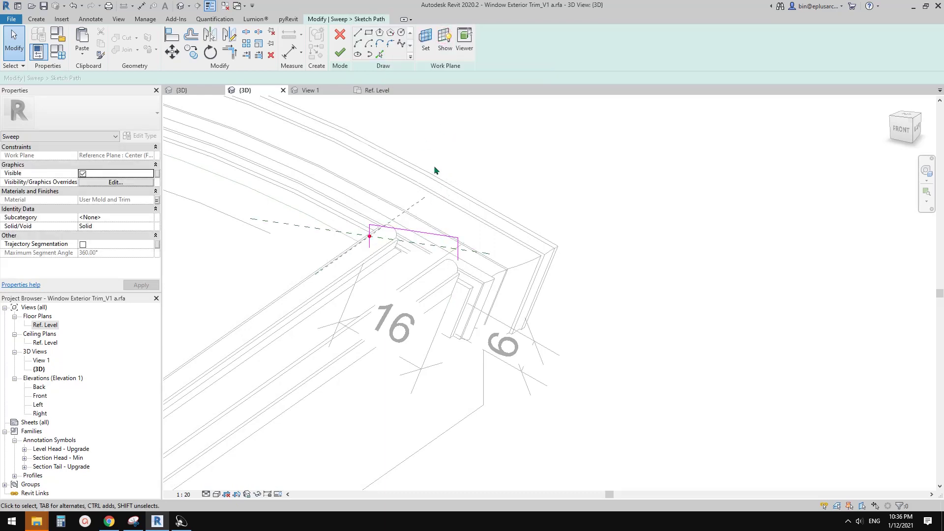
{"action": "left_click", "coordinate": [339, 52]}
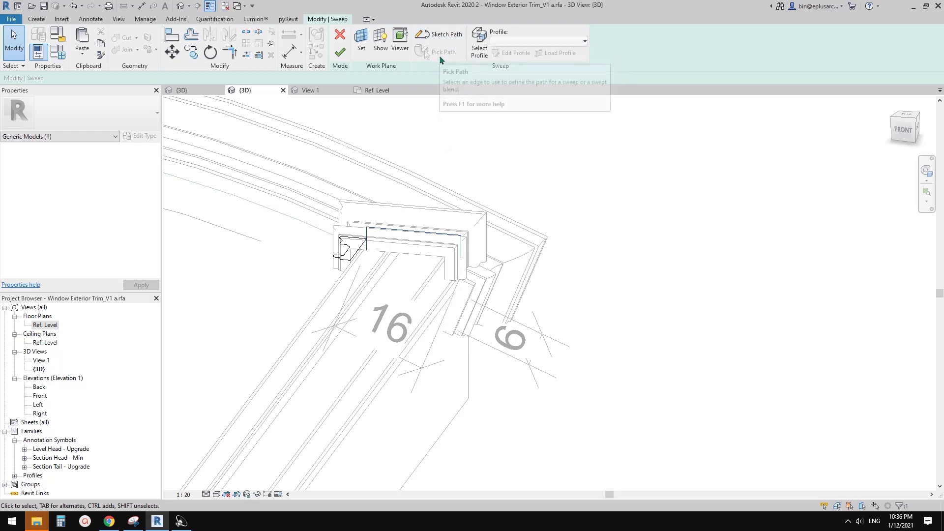
{"action": "middle_click_drag", "start_coordinate": [471, 238], "coordinate": [472, 241]}
{"action": "left_click", "coordinate": [473, 241]}
{"action": "left_click", "coordinate": [340, 53]}
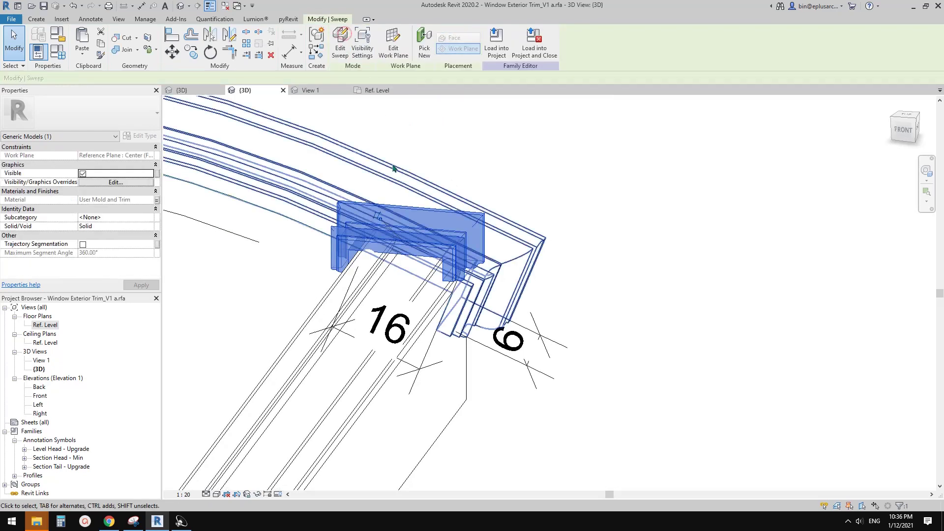
{"action": "double_click", "coordinate": [422, 240]}
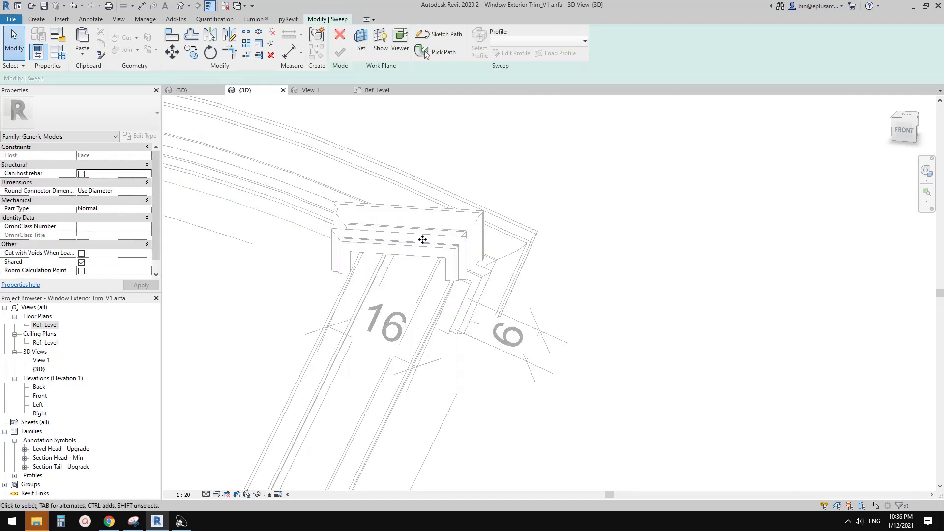
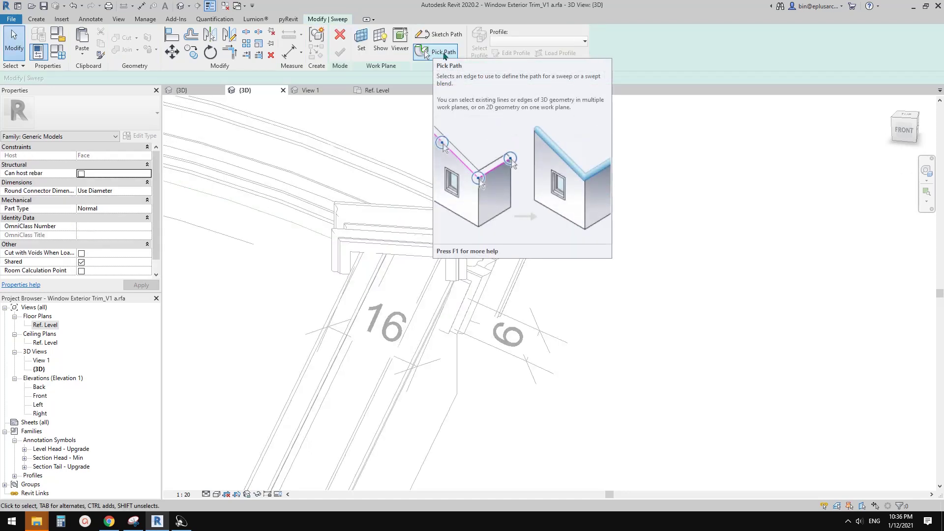
{"action": "middle_click_drag", "start_coordinate": [360, 250], "coordinate": [443, 272], "text": "shift"}
{"action": "left_click", "coordinate": [434, 52]}
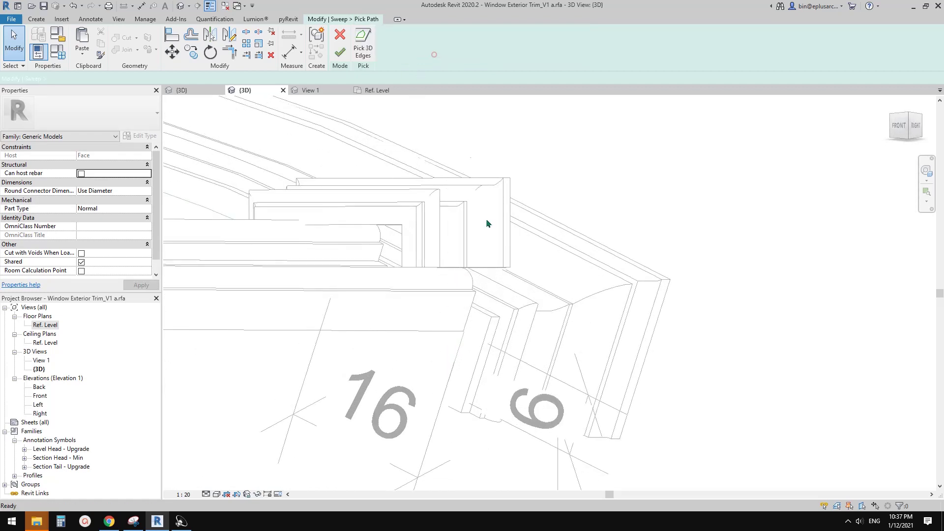
{"action": "middle_click_drag", "start_coordinate": [486, 224], "coordinate": [477, 318], "text": "shift"}
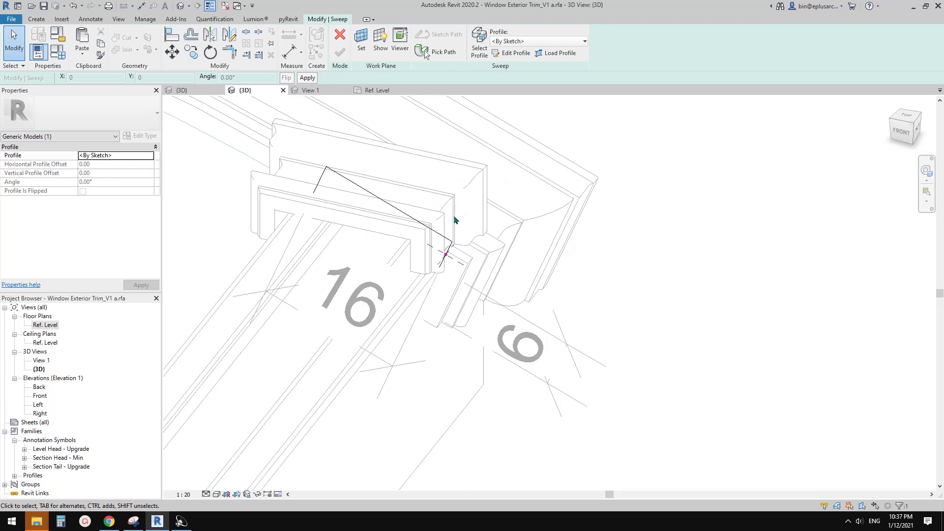
{"action": "middle_click_drag", "start_coordinate": [455, 220], "coordinate": [480, 142], "text": "shift"}
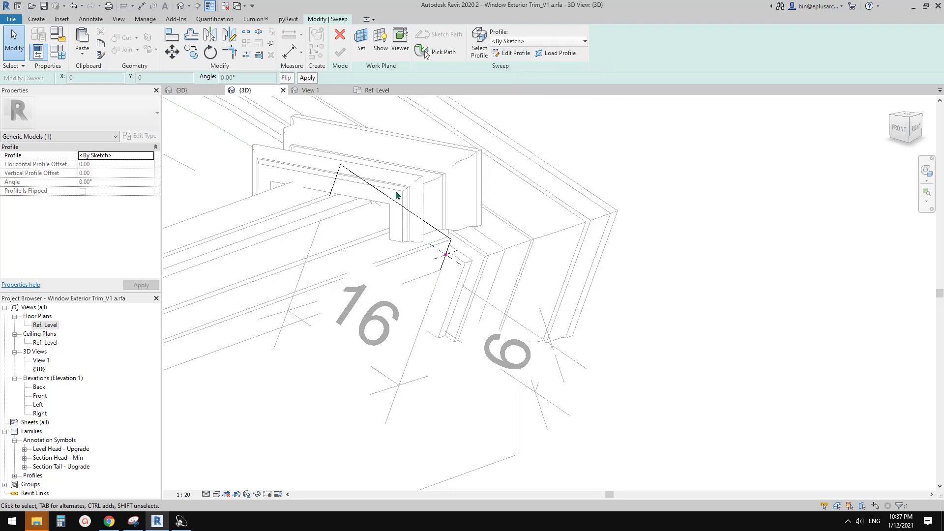
{"action": "middle_click_drag", "start_coordinate": [395, 194], "coordinate": [464, 267], "text": "shift"}
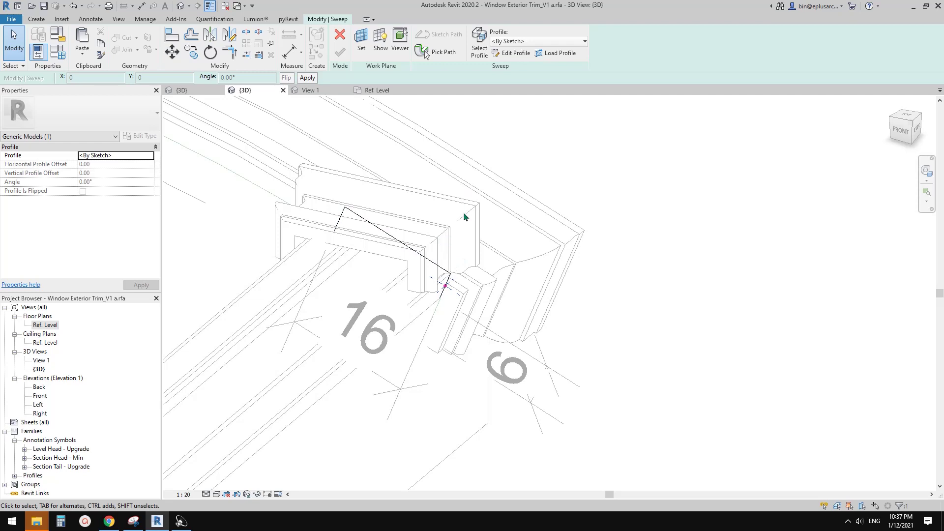
{"action": "middle_click_drag", "start_coordinate": [464, 216], "coordinate": [472, 229], "text": "shift"}
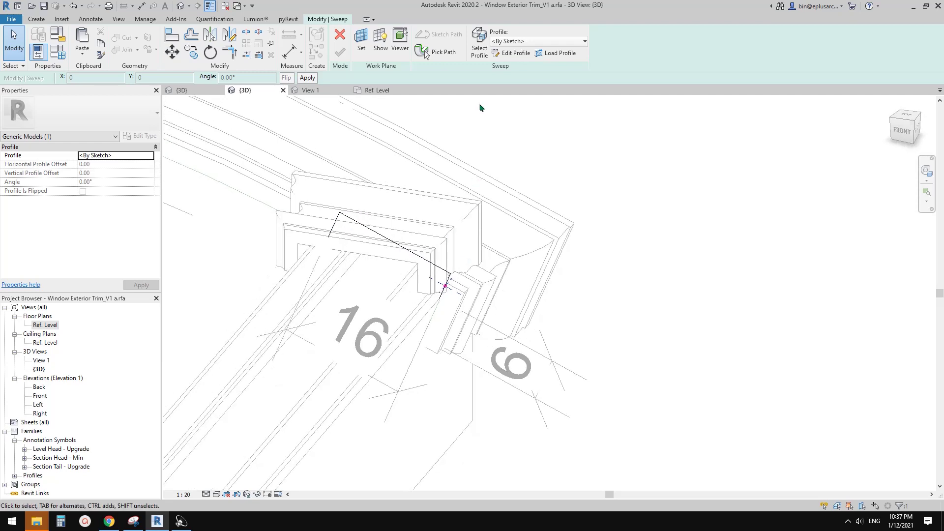
{"action": "left_click", "coordinate": [339, 37]}
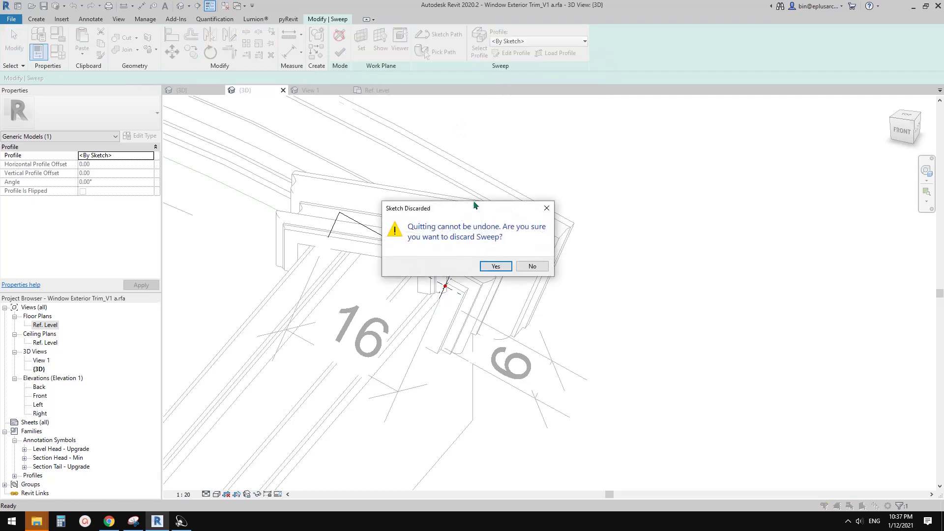
{"action": "left_click", "coordinate": [495, 267]}
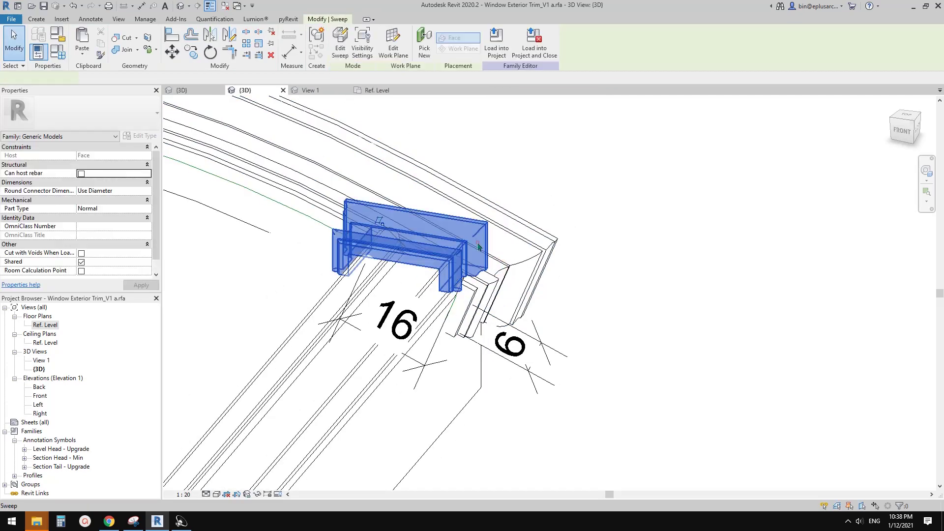
Step: Copy all profile sketch lines from the existing right capital sweep to the clipboard, then finish editing that sweep
{"action": "double_click", "coordinate": [466, 253]}
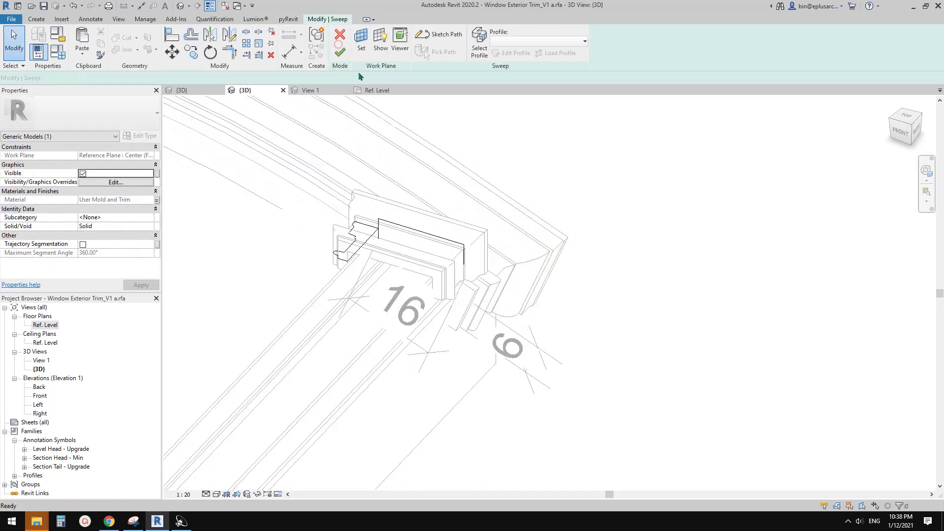
{"action": "left_click", "coordinate": [339, 256]}
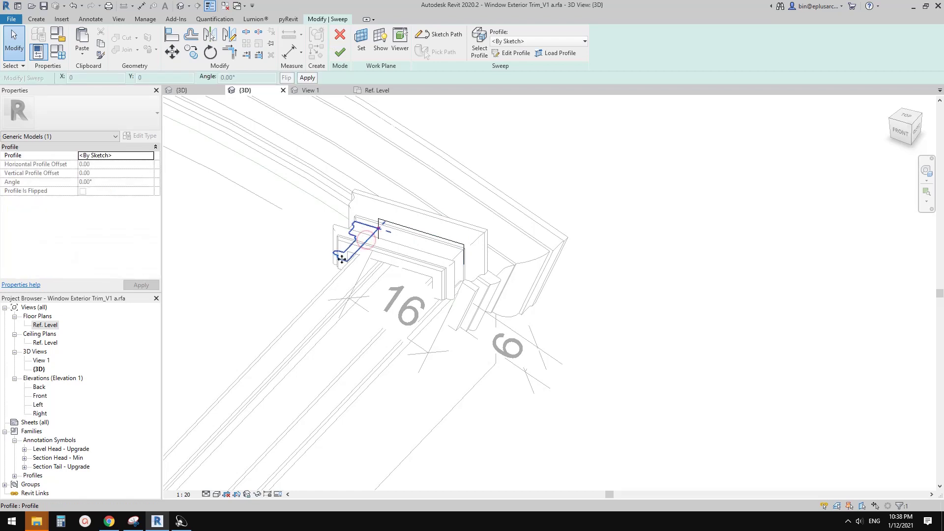
{"action": "left_click", "coordinate": [511, 53]}
{"action": "middle_click_drag", "start_coordinate": [387, 216], "coordinate": [406, 261], "text": "shift"}
{"action": "mouse_move", "coordinate": [314, 199]}
{"action": "left_mouse_down"}
{"action": "mouse_move", "coordinate": [391, 289]}
{"action": "mouse_move", "coordinate": [386, 278]}
{"action": "left_mouse_up"}
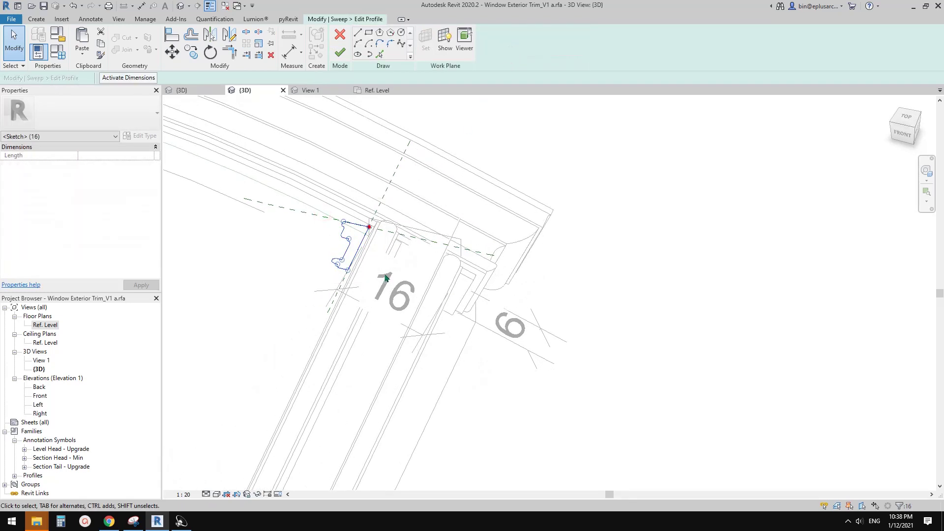
{"action": "mouse_move", "coordinate": [375, 250]}
{"action": "middle_mouse_down", "text": "shift"}
{"action": "mouse_move", "coordinate": [353, 254]}
{"action": "mouse_move", "coordinate": [377, 253]}
{"action": "middle_mouse_up", "text": "shift"}
{"action": "left_click", "coordinate": [360, 256]}
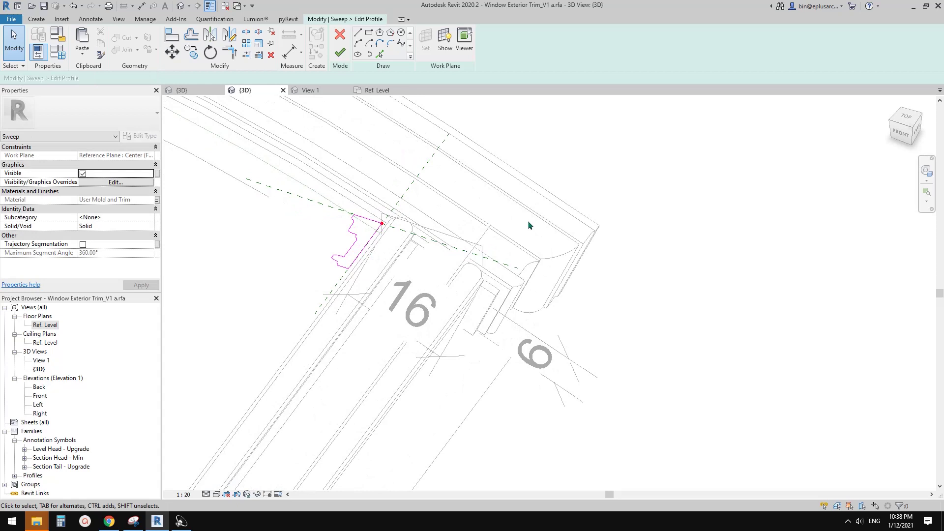
{"action": "middle_click_drag", "start_coordinate": [529, 226], "coordinate": [531, 222], "text": "shift"}
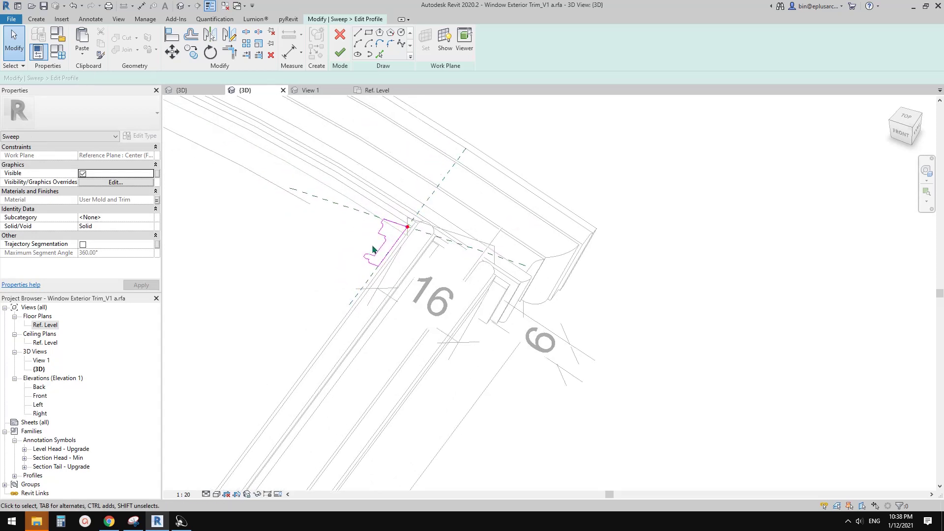
{"action": "left_click", "coordinate": [339, 53]}
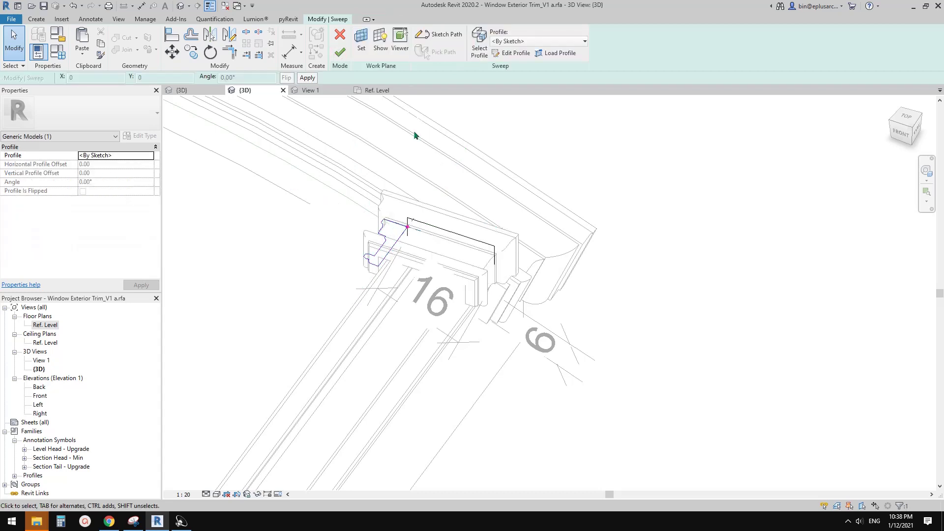
{"action": "left_click", "coordinate": [339, 53]}
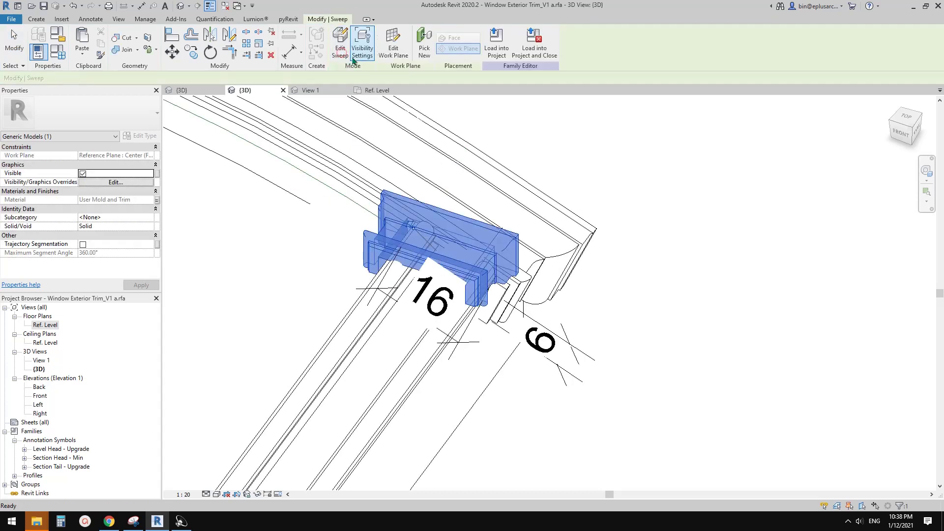
Step: Start a new sweep, pick the sloping 3D edges beneath the arched trim's right end as its path, and begin editing its profile
{"action": "double_click", "coordinate": [444, 155]}
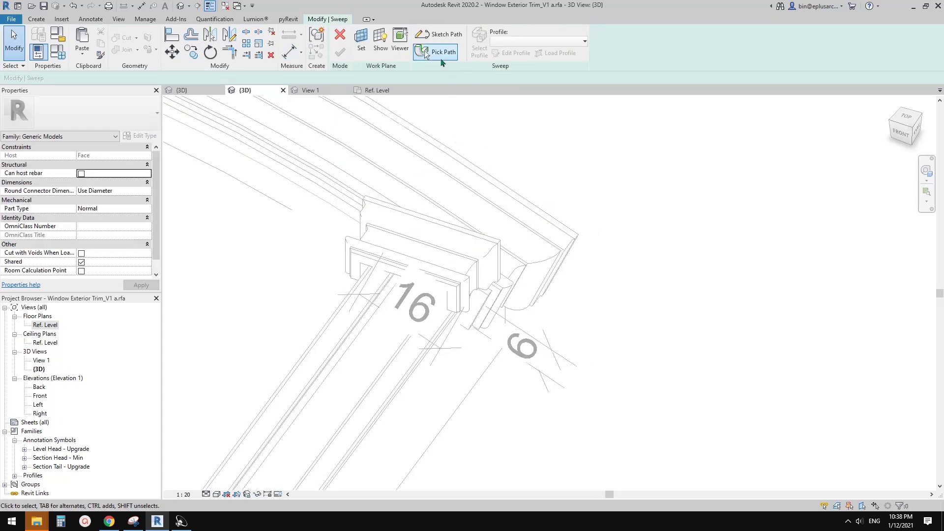
{"action": "left_click", "coordinate": [425, 52]}
{"action": "middle_click_drag", "start_coordinate": [498, 315], "coordinate": [465, 261], "text": "shift"}
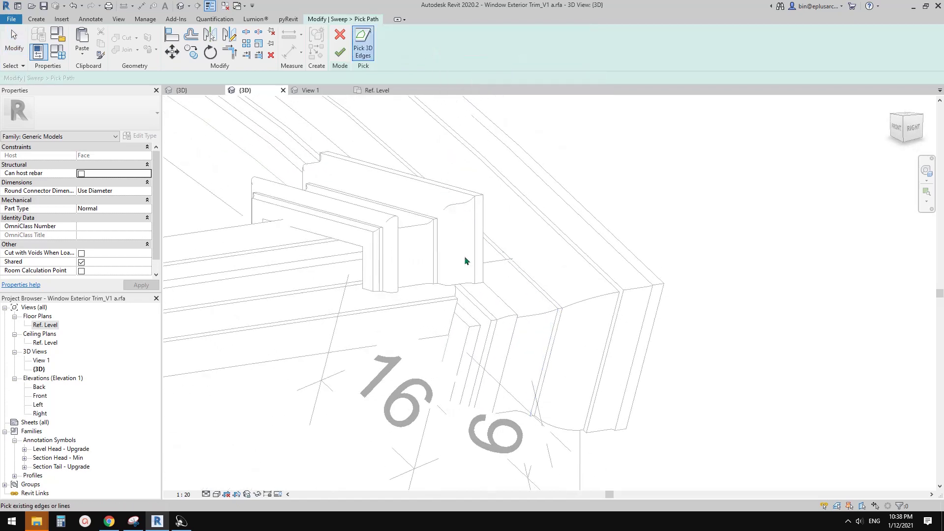
{"action": "left_click", "coordinate": [454, 315]}
{"action": "mouse_move", "coordinate": [454, 314]}
{"action": "middle_mouse_down", "text": "shift"}
{"action": "mouse_move", "coordinate": [642, 289]}
{"action": "mouse_move", "coordinate": [438, 261]}
{"action": "mouse_move", "coordinate": [565, 302]}
{"action": "middle_mouse_up", "text": "shift"}
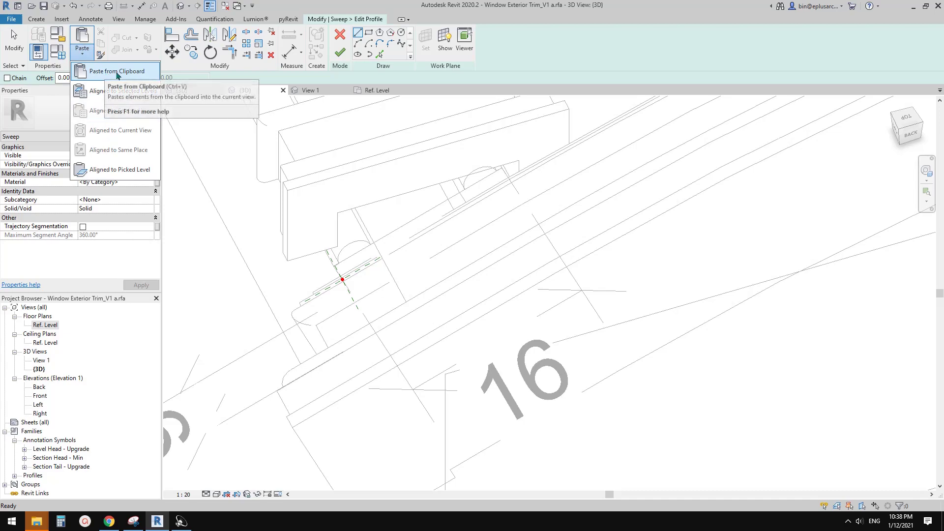
Step: Paste the copied capital profile into the new sweep's profile sketch, mirror it about its long straight edge and finish the paste
{"action": "left_click", "coordinate": [117, 72]}
{"action": "mouse_move", "coordinate": [394, 261]}
{"action": "middle_mouse_down", "text": "shift"}
{"action": "mouse_move", "coordinate": [683, 298]}
{"action": "mouse_move", "coordinate": [446, 249]}
{"action": "mouse_move", "coordinate": [443, 338]}
{"action": "mouse_move", "coordinate": [305, 280]}
{"action": "middle_mouse_up", "text": "shift"}
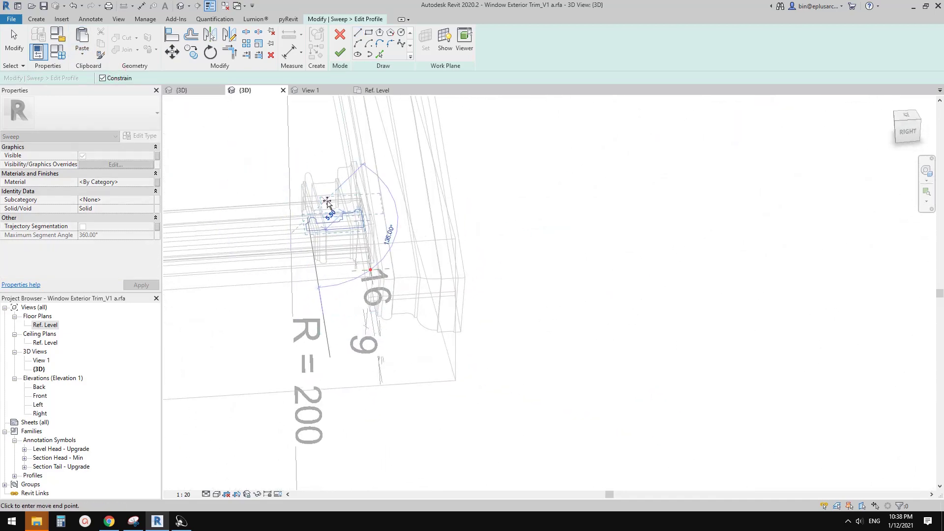
{"action": "middle_click_drag", "start_coordinate": [327, 202], "coordinate": [422, 231], "text": "shift"}
{"action": "scroll", "coordinate": [374, 265], "scroll_direction": "up", "scroll_amount": 4}
{"action": "key", "text": "m"}
{"action": "key", "text": "m"}
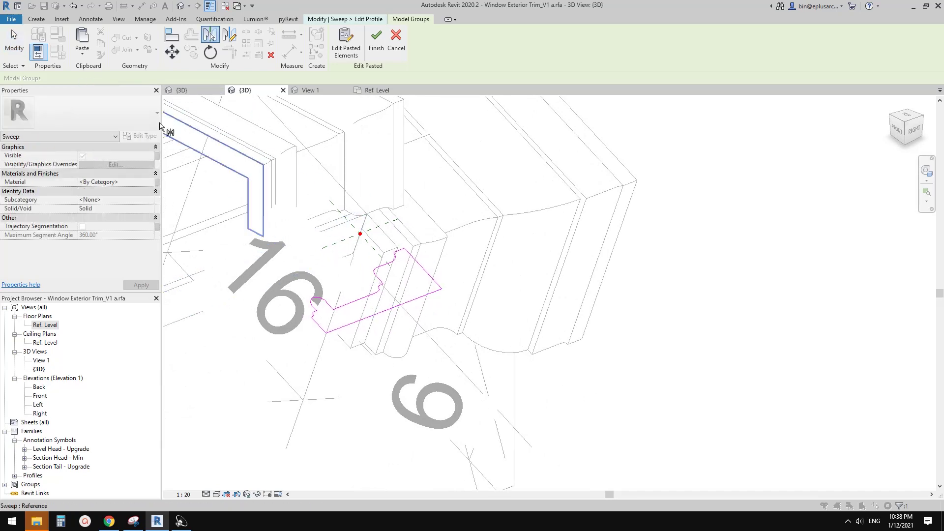
{"action": "left_click", "coordinate": [399, 305]}
{"action": "left_click", "coordinate": [376, 40]}
{"action": "middle_click_drag", "start_coordinate": [456, 301], "coordinate": [445, 296]}
{"action": "key", "text": "Tab"}
{"action": "left_click", "coordinate": [443, 297]}
{"action": "key", "text": "m"}
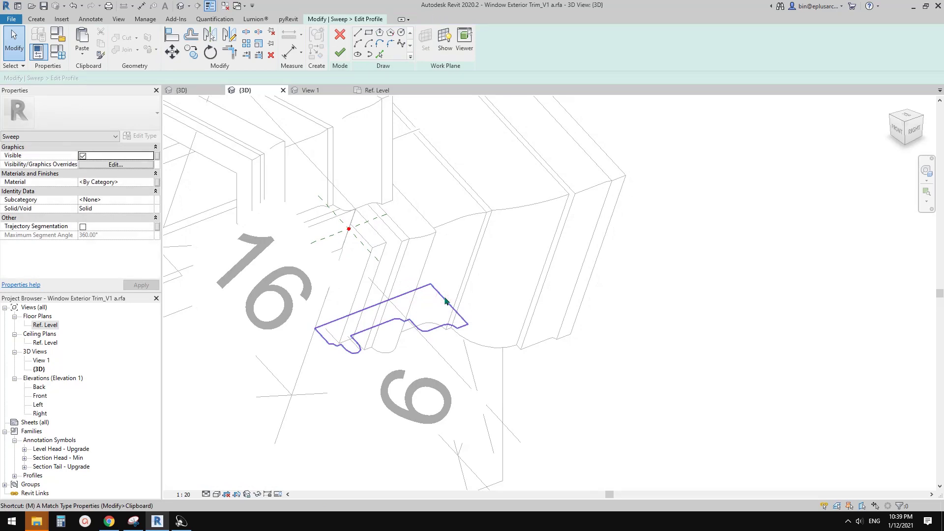
{"action": "key", "text": "v"}
{"action": "middle_click_drag", "start_coordinate": [419, 317], "coordinate": [403, 345], "text": "shift"}
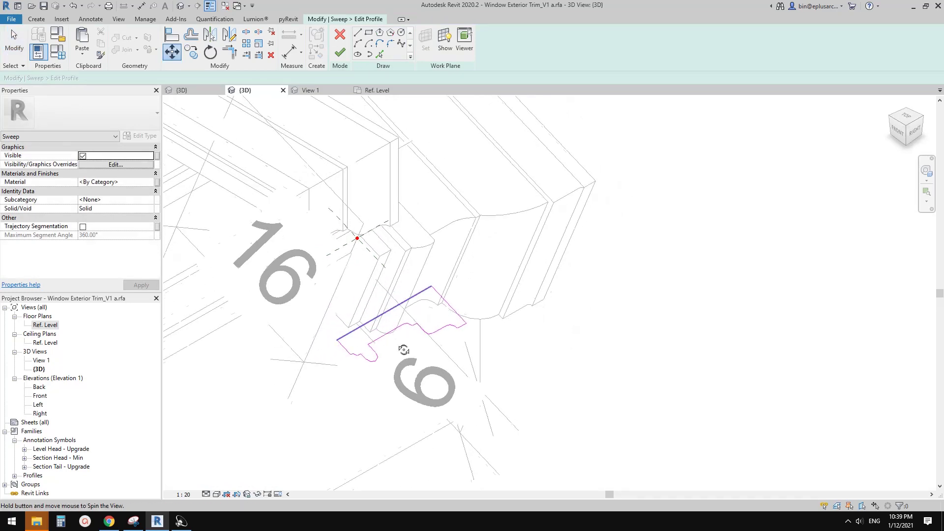
{"action": "key", "text": "Escape"}
Step: Move the whole mirrored capital profile from the end corner of its long straight edge to the red path point where the reference planes cross
{"action": "left_click_drag", "start_coordinate": [284, 272], "coordinate": [481, 383]}
{"action": "middle_click_drag", "start_coordinate": [491, 373], "coordinate": [488, 374]}
{"action": "key", "text": "m"}
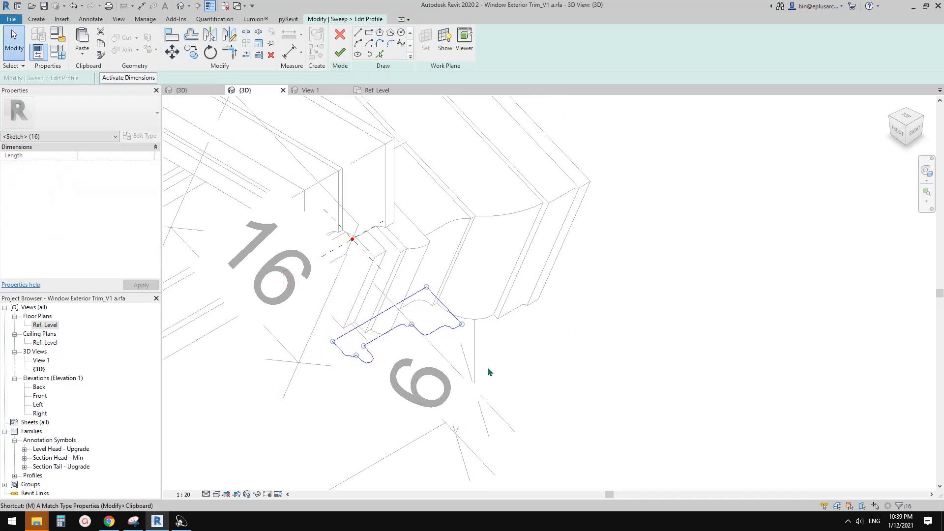
{"action": "key", "text": "v"}
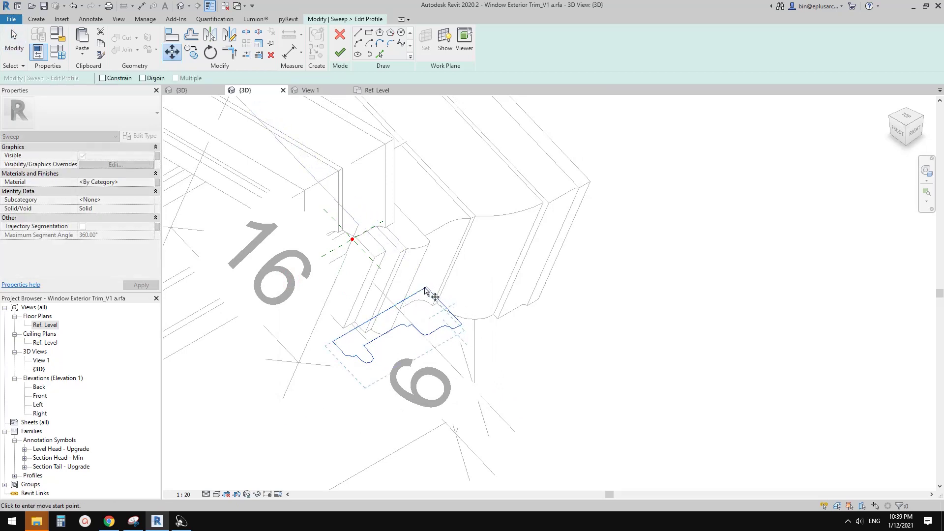
{"action": "scroll", "coordinate": [429, 291], "scroll_direction": "up", "scroll_amount": 2}
{"action": "scroll", "coordinate": [423, 295], "scroll_direction": "up", "scroll_amount": 1}
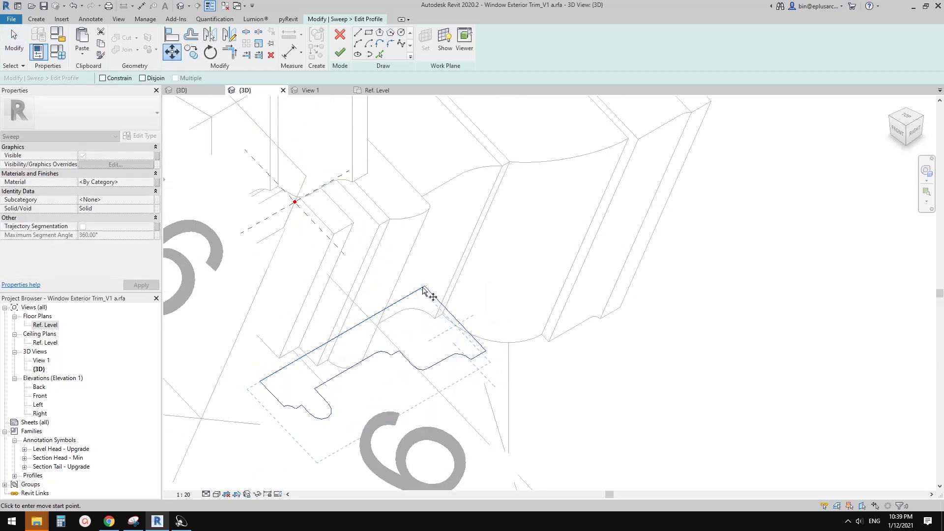
{"action": "scroll", "coordinate": [423, 290], "scroll_direction": "up", "scroll_amount": 1}
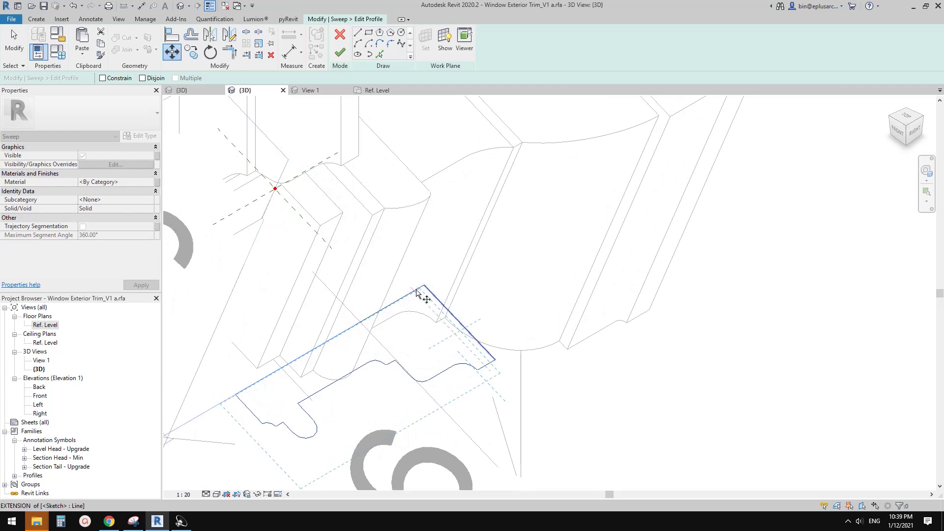
{"action": "scroll", "coordinate": [426, 292], "scroll_direction": "up", "scroll_amount": 1}
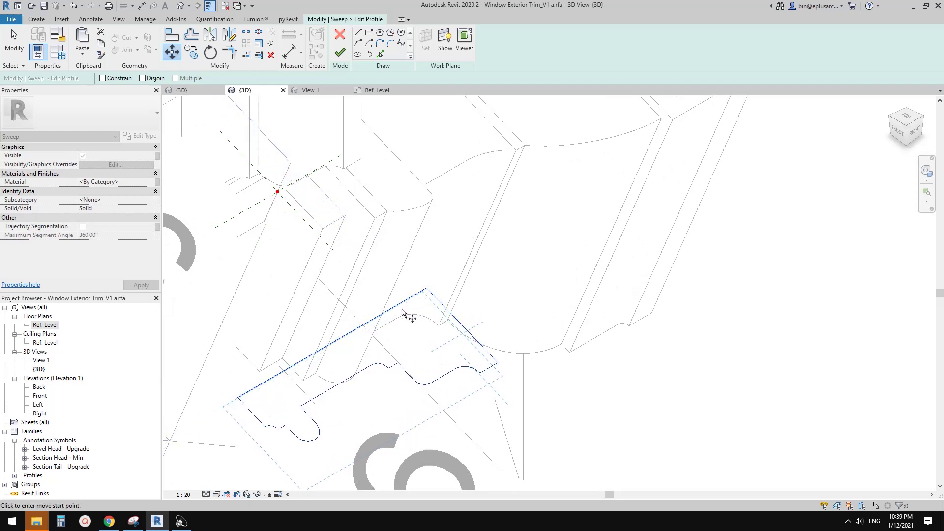
{"action": "middle_click_drag", "start_coordinate": [432, 293], "coordinate": [376, 324], "text": "shift"}
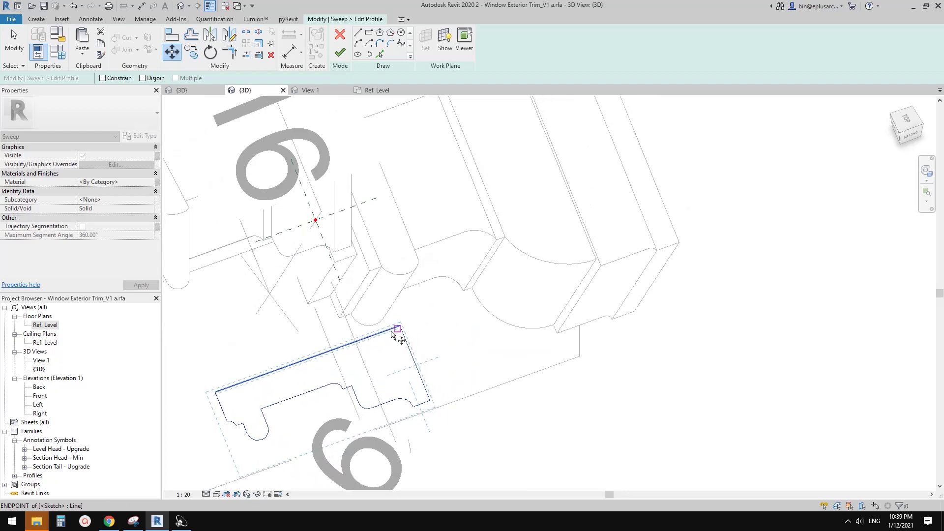
{"action": "left_click", "coordinate": [397, 329]}
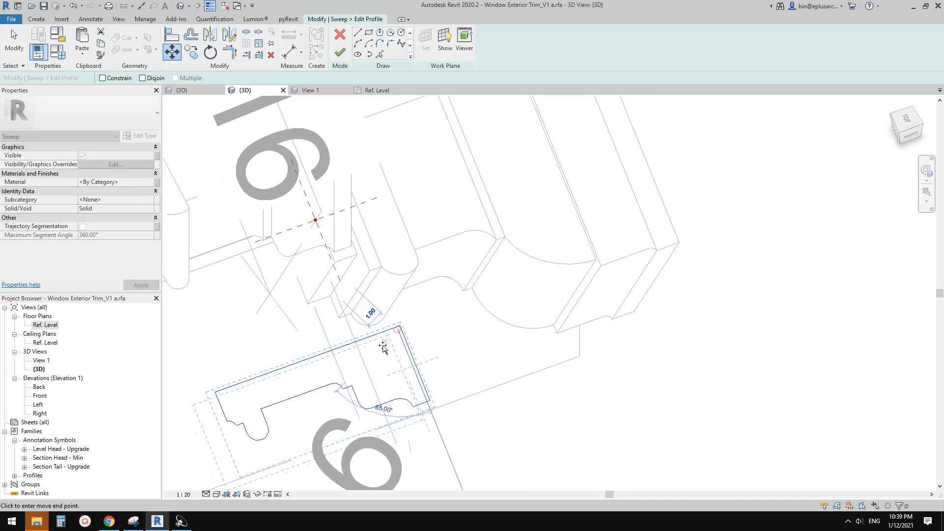
{"action": "middle_click_drag", "start_coordinate": [383, 346], "coordinate": [409, 334], "text": "shift"}
{"action": "scroll", "coordinate": [318, 221], "scroll_direction": "up", "scroll_amount": 6}
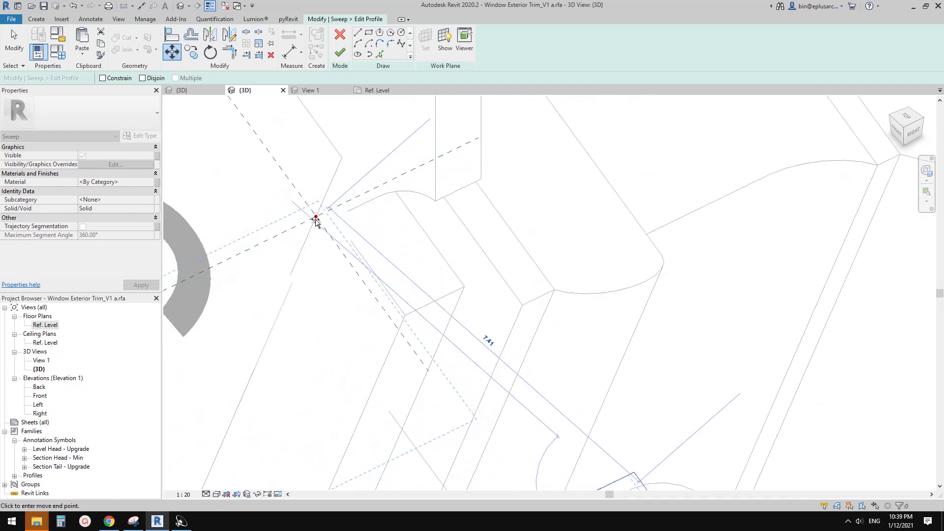
{"action": "scroll", "coordinate": [315, 219], "scroll_direction": "up", "scroll_amount": 4}
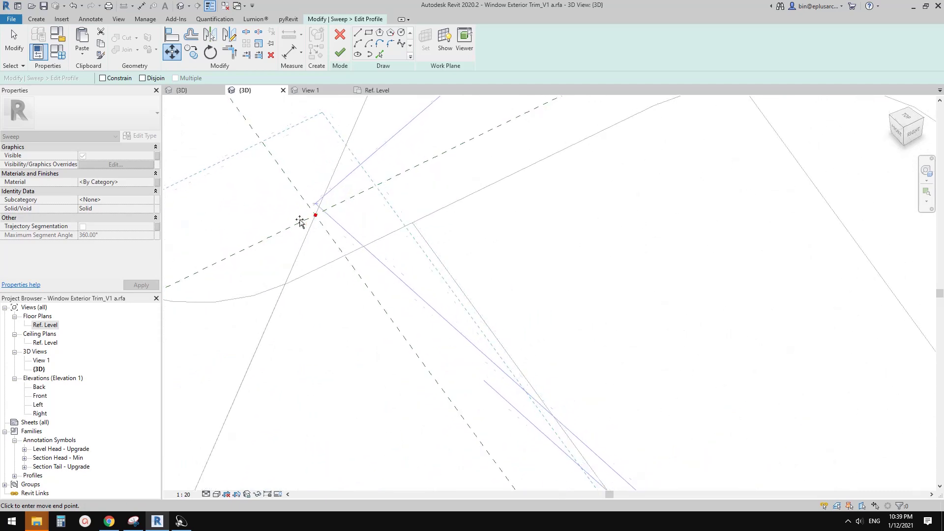
{"action": "scroll", "coordinate": [322, 236], "scroll_direction": "down", "scroll_amount": 4}
{"action": "middle_click_drag", "start_coordinate": [326, 246], "coordinate": [257, 328], "text": "shift"}
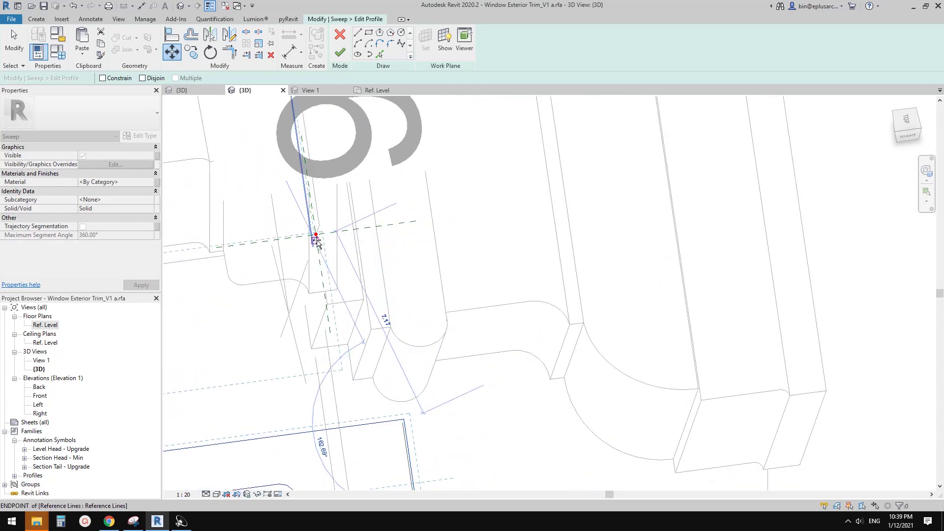
{"action": "scroll", "coordinate": [315, 236], "scroll_direction": "up", "scroll_amount": 2}
{"action": "scroll", "coordinate": [315, 235], "scroll_direction": "up", "scroll_amount": 1}
{"action": "mouse_move", "coordinate": [315, 235]}
{"action": "middle_mouse_down", "text": "shift"}
{"action": "mouse_move", "coordinate": [305, 274]}
{"action": "mouse_move", "coordinate": [312, 235]}
{"action": "mouse_move", "coordinate": [344, 220]}
{"action": "mouse_move", "coordinate": [314, 226]}
{"action": "middle_mouse_up", "text": "shift"}
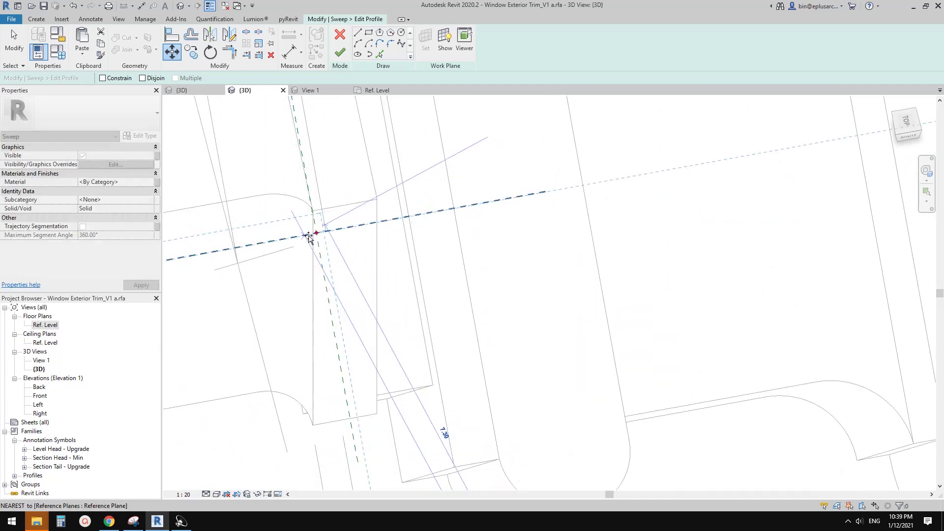
{"action": "mouse_move", "coordinate": [313, 235]}
{"action": "middle_mouse_down", "text": "shift"}
{"action": "mouse_move", "coordinate": [302, 234]}
{"action": "mouse_move", "coordinate": [311, 232]}
{"action": "middle_mouse_up", "text": "shift"}
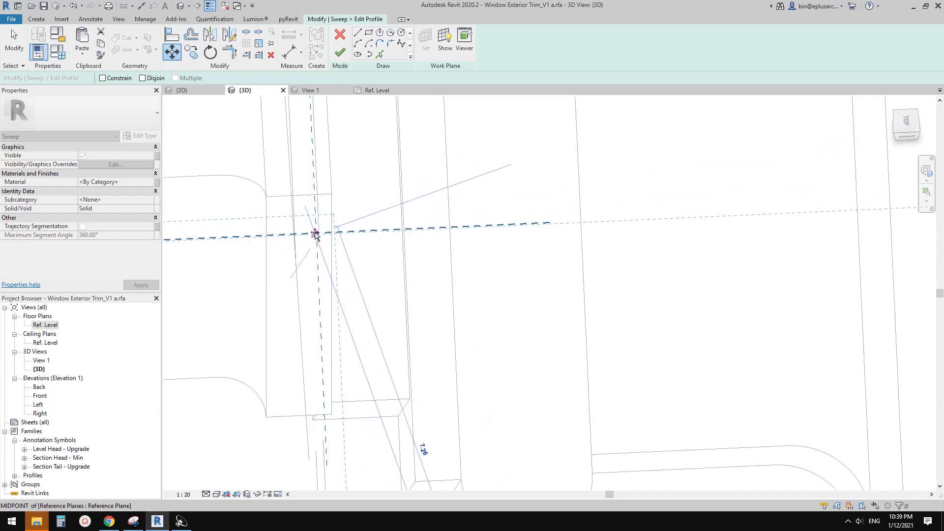
{"action": "middle_click_drag", "start_coordinate": [315, 233], "coordinate": [313, 238], "text": "shift"}
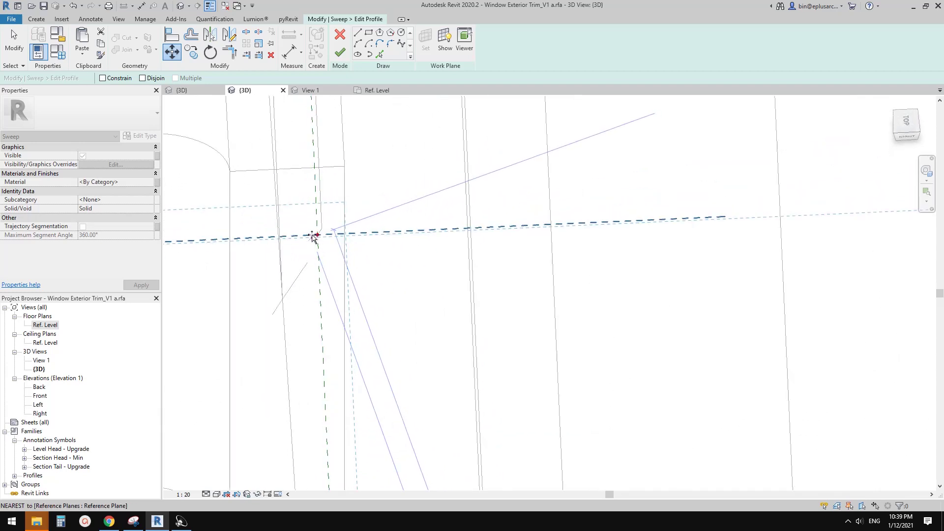
{"action": "middle_click_drag", "start_coordinate": [428, 322], "coordinate": [308, 246], "text": "shift"}
{"action": "left_click", "coordinate": [309, 246]}
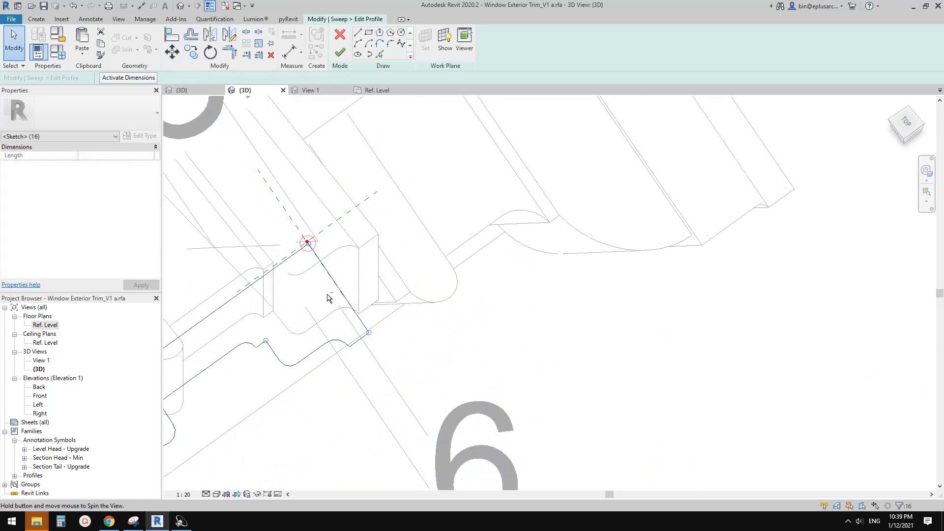
{"action": "mouse_move", "coordinate": [326, 295]}
{"action": "middle_mouse_down", "text": "shift"}
{"action": "mouse_move", "coordinate": [407, 211]}
{"action": "mouse_move", "coordinate": [374, 221]}
{"action": "mouse_move", "coordinate": [383, 249]}
{"action": "mouse_move", "coordinate": [351, 158]}
{"action": "mouse_move", "coordinate": [419, 120]}
{"action": "mouse_move", "coordinate": [367, 263]}
{"action": "mouse_move", "coordinate": [320, 273]}
{"action": "mouse_move", "coordinate": [323, 257]}
{"action": "mouse_move", "coordinate": [331, 285]}
{"action": "mouse_move", "coordinate": [379, 268]}
{"action": "middle_mouse_up", "text": "shift"}
{"action": "key", "text": "Escape"}
{"action": "scroll", "coordinate": [320, 276], "scroll_direction": "up", "scroll_amount": 4}
{"action": "key", "text": "Tab"}
{"action": "left_click", "coordinate": [315, 266]}
{"action": "key", "text": "m"}
{"action": "key", "text": "v"}
{"action": "scroll", "coordinate": [365, 267], "scroll_direction": "down", "scroll_amount": 4}
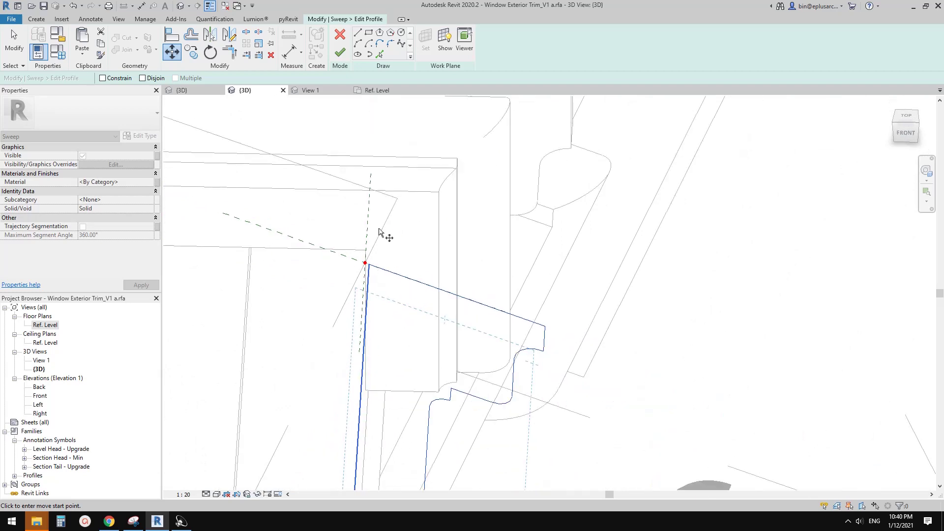
{"action": "key", "text": "Escape"}
{"action": "key", "text": "Escape"}
Step: Finish the profile sketch and the new capital sweep, and select the old right capital sweep
{"action": "left_click", "coordinate": [340, 53]}
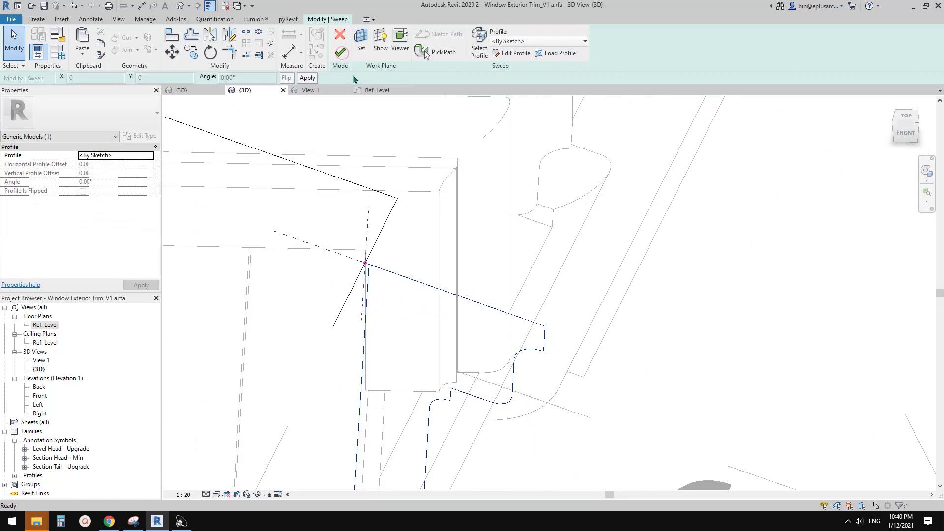
{"action": "left_click", "coordinate": [343, 57]}
{"action": "scroll", "coordinate": [394, 221], "scroll_direction": "down", "scroll_amount": 5}
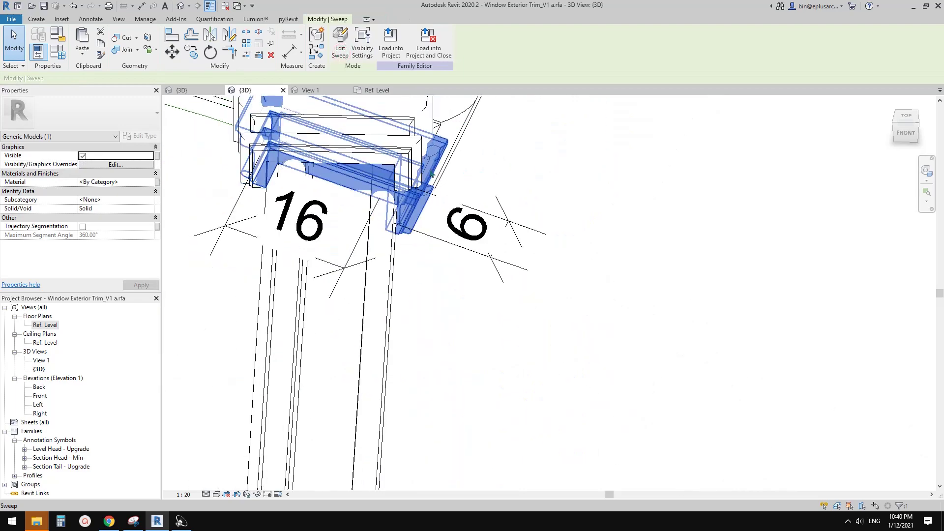
{"action": "middle_click_drag", "start_coordinate": [418, 197], "coordinate": [449, 221], "text": "shift"}
{"action": "key", "text": "Escape"}
{"action": "left_click", "coordinate": [449, 221]}
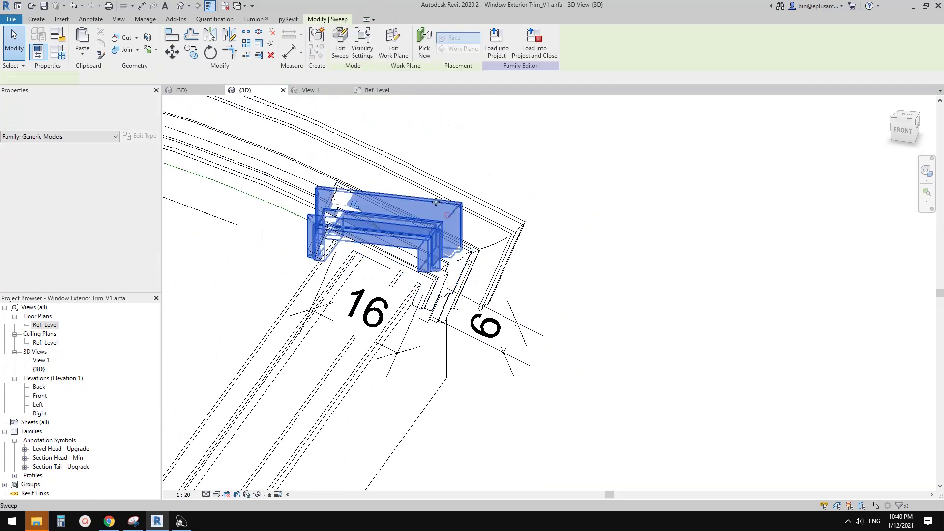
{"action": "middle_click_drag", "start_coordinate": [484, 253], "coordinate": [491, 275], "text": "shift"}
{"action": "left_click", "coordinate": [469, 277]}
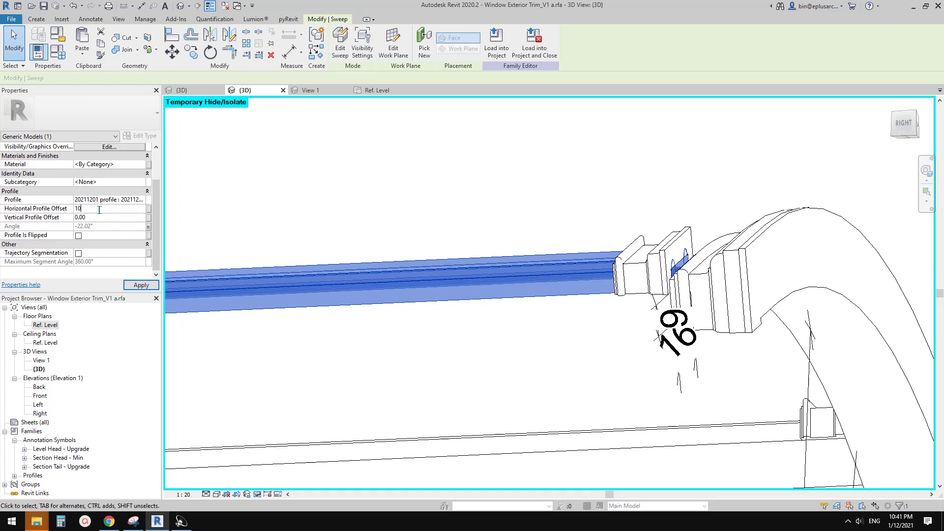
Step: Try horizontal profile offsets of 10 and -10 on the right side trim sweep
{"action": "key", "text": "Return"}
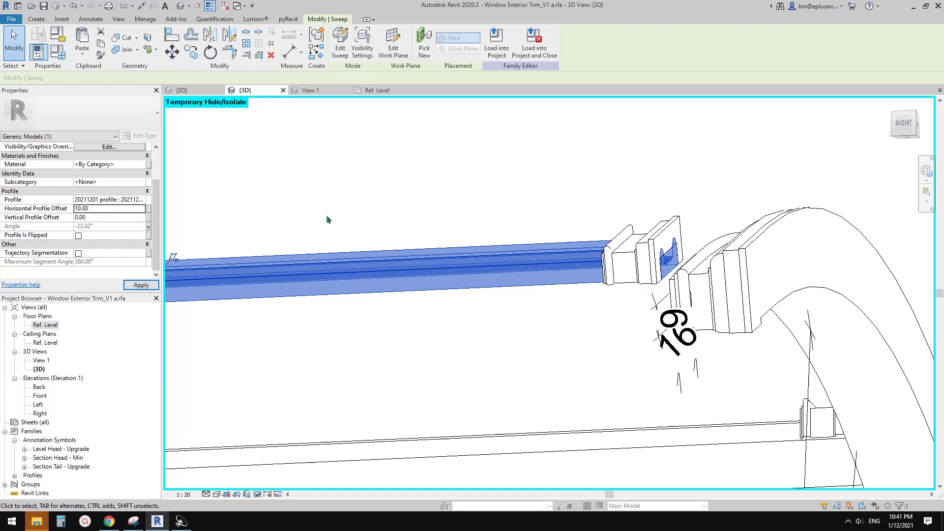
{"action": "left_click", "coordinate": [102, 209]}
{"action": "key", "text": "Return"}
{"action": "middle_click_drag", "start_coordinate": [557, 253], "coordinate": [667, 279], "text": "shift"}
Step: Try horizontal profile offsets of -12 and -15 on the right side trim, comparing its end with the capital
{"action": "left_click", "coordinate": [106, 211]}
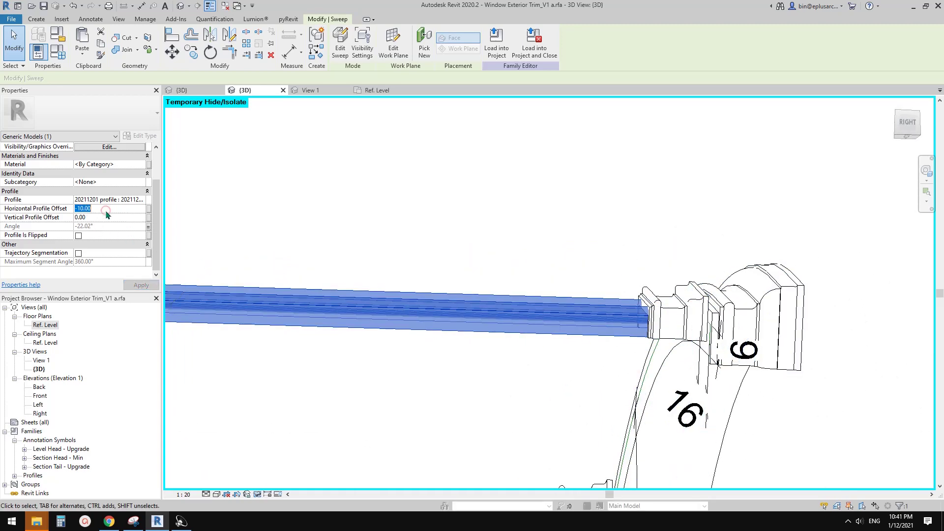
{"action": "key", "text": "Return"}
{"action": "middle_click_drag", "start_coordinate": [194, 280], "coordinate": [193, 280], "text": "shift"}
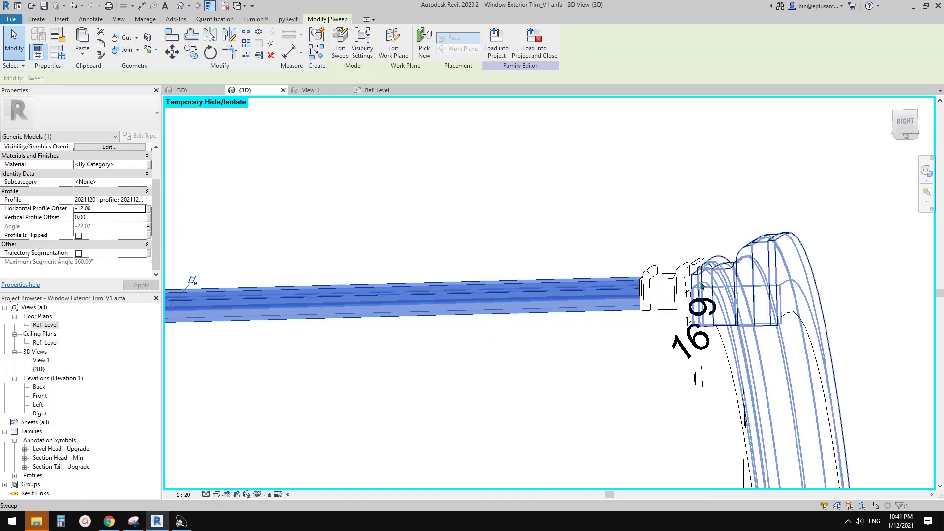
{"action": "middle_click_drag", "start_coordinate": [701, 285], "coordinate": [681, 317], "text": "shift"}
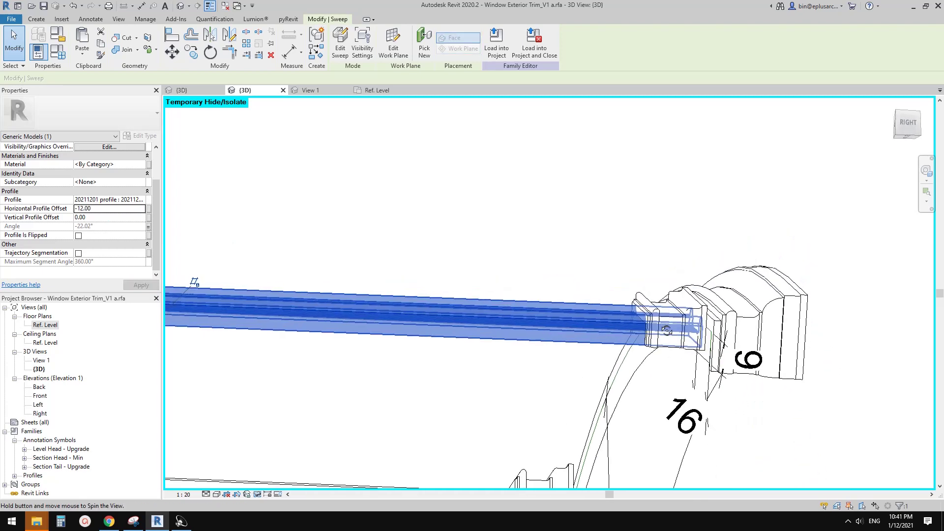
{"action": "left_click", "coordinate": [111, 208]}
{"action": "type", "text": "-10"}
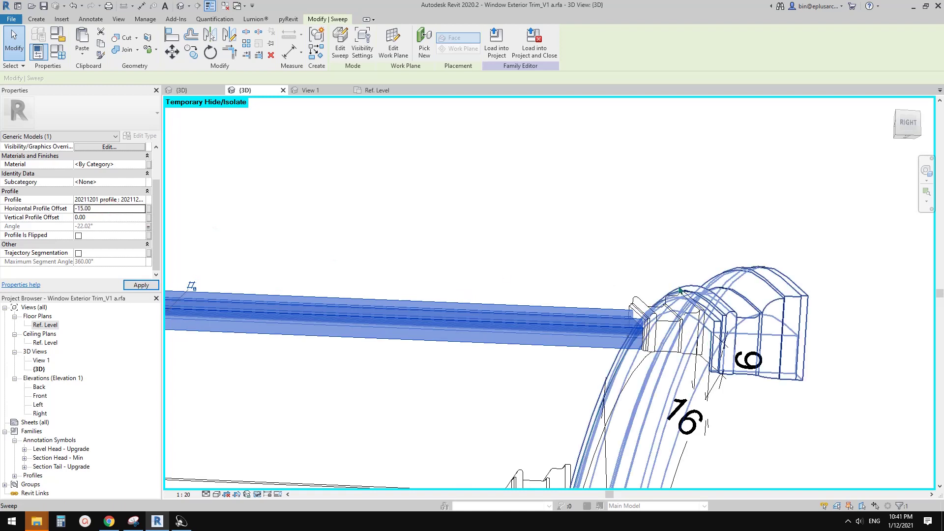
{"action": "middle_click_drag", "start_coordinate": [703, 303], "coordinate": [602, 332], "text": "shift"}
Step: Reselect the right side trim sweep and set its horizontal profile offset to 0
{"action": "left_click", "coordinate": [681, 325]}
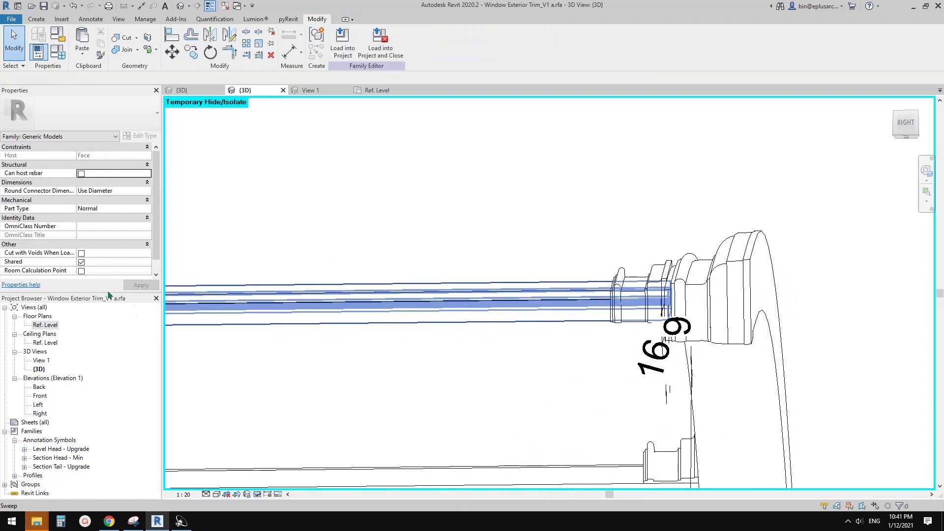
{"action": "left_click", "coordinate": [535, 302]}
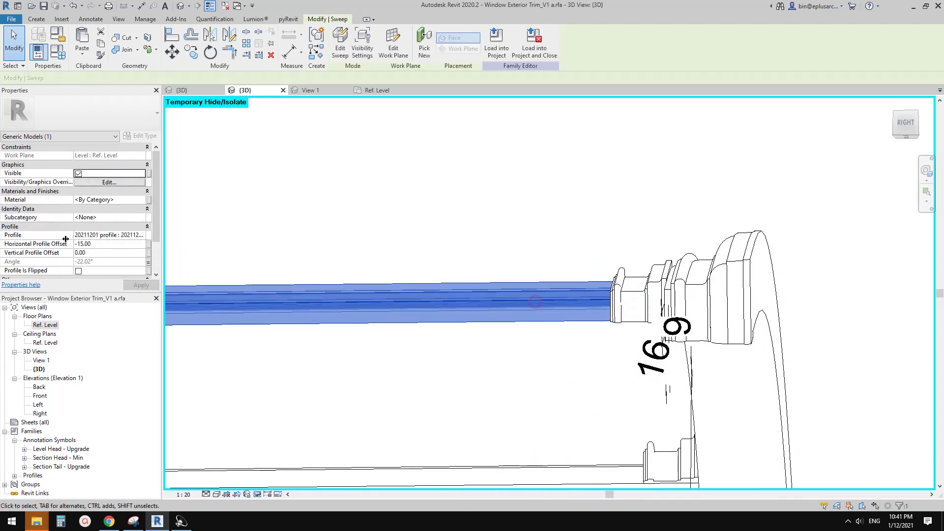
{"action": "middle_click_drag", "start_coordinate": [485, 294], "coordinate": [575, 388], "text": "shift"}
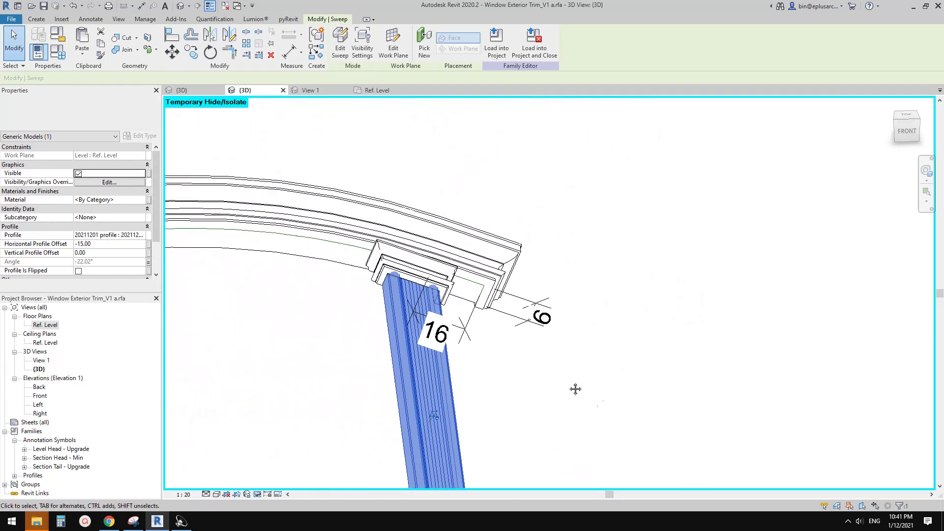
{"action": "middle_click_drag", "start_coordinate": [487, 292], "coordinate": [587, 325], "text": "shift"}
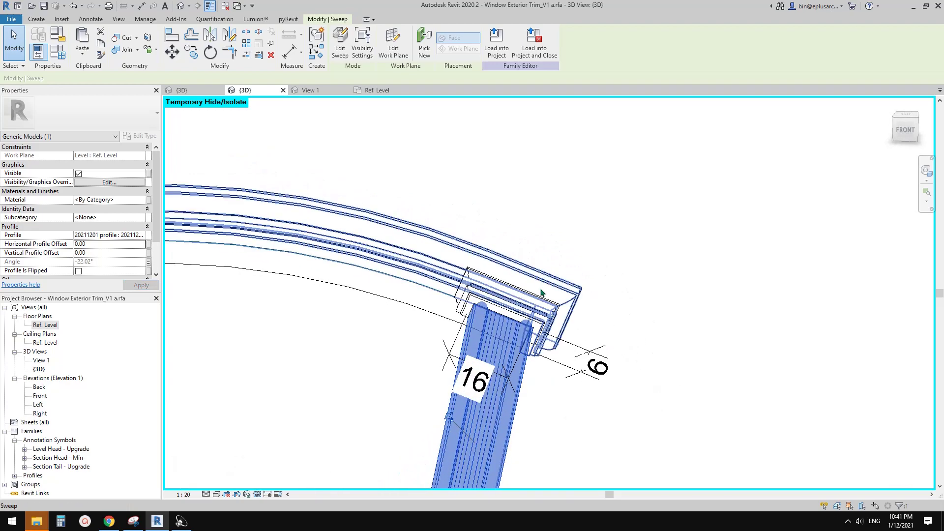
{"action": "scroll", "coordinate": [587, 324], "scroll_direction": "up", "scroll_amount": 1}
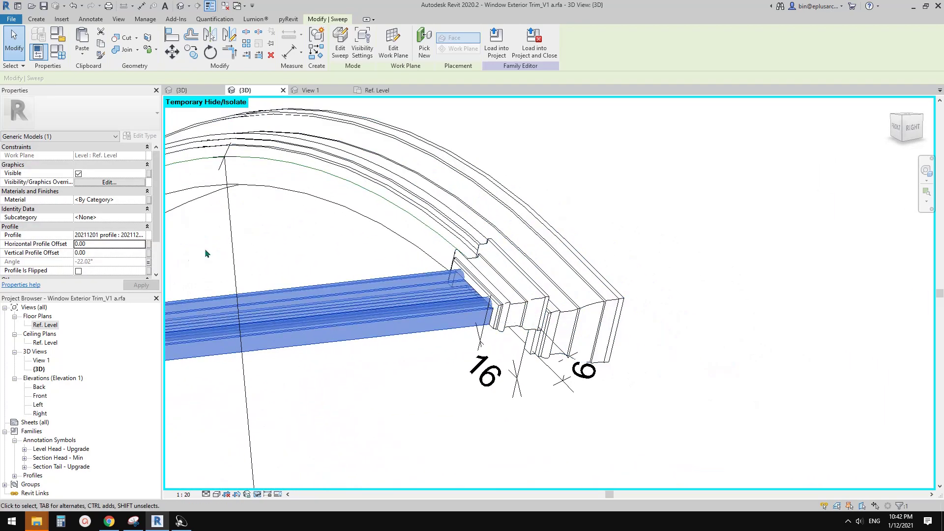
Step: Try a vertical profile offset of -5 on the right side trim and check its position beneath the capital
{"action": "left_click", "coordinate": [105, 252]}
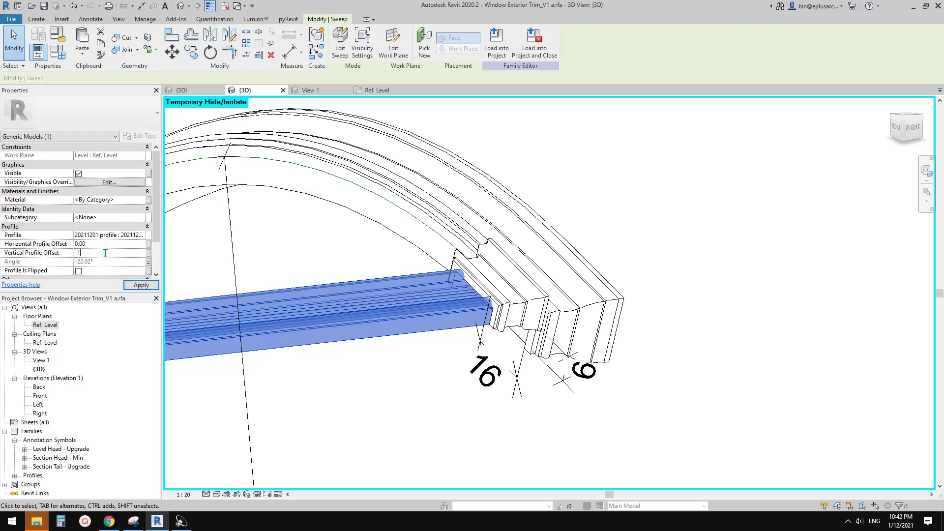
{"action": "left_click", "coordinate": [111, 256]}
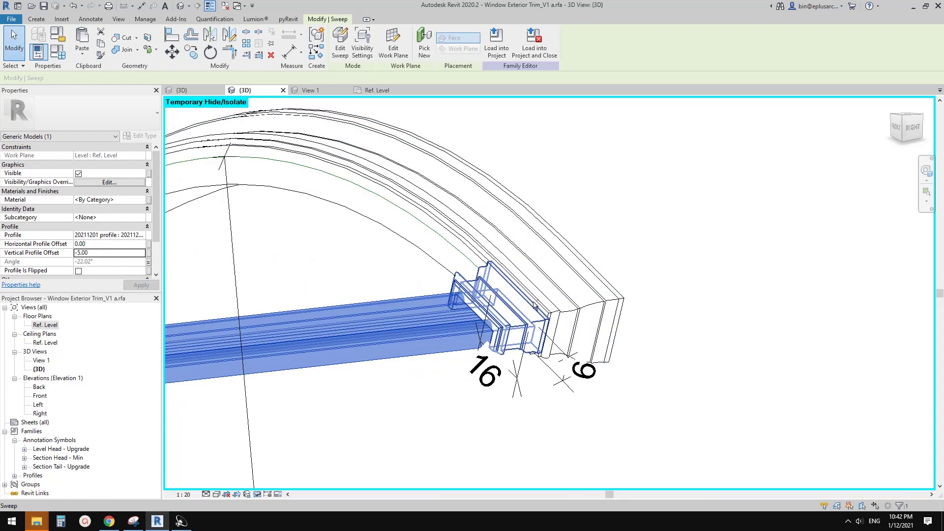
{"action": "middle_click_drag", "start_coordinate": [495, 293], "coordinate": [607, 344], "text": "shift"}
{"action": "middle_click_drag", "start_coordinate": [392, 291], "coordinate": [758, 339]}
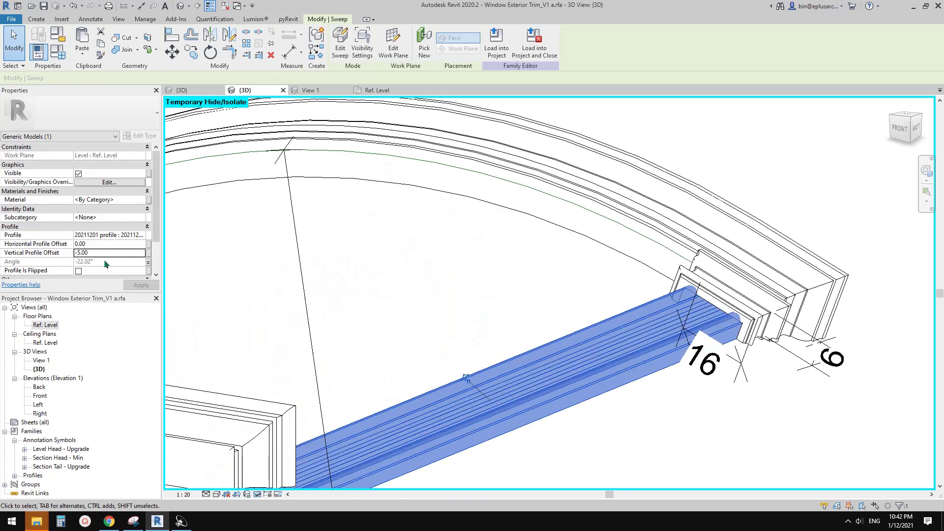
{"action": "middle_click_drag", "start_coordinate": [633, 341], "coordinate": [758, 381]}
Step: Set the right side trim's vertical profile offset to -3
{"action": "left_click", "coordinate": [104, 256]}
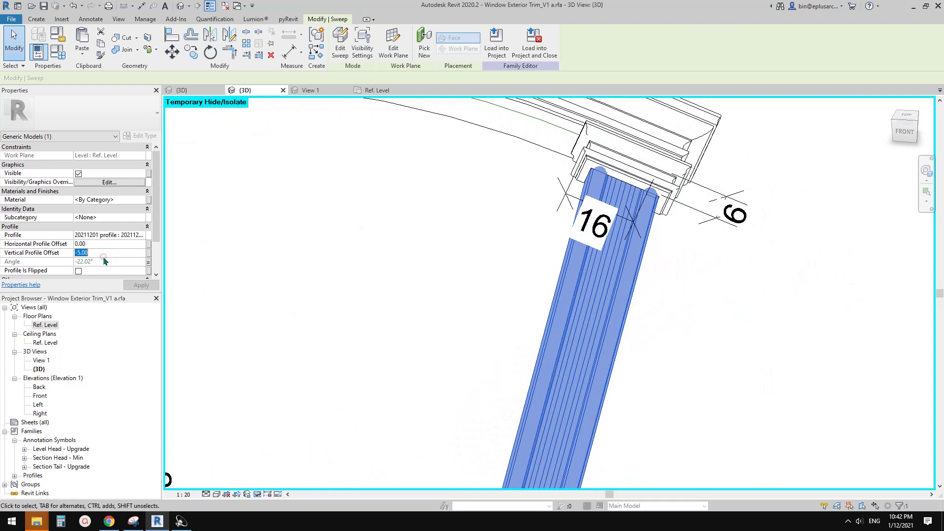
{"action": "type", "text": "-3"}
{"action": "key", "text": "Return"}
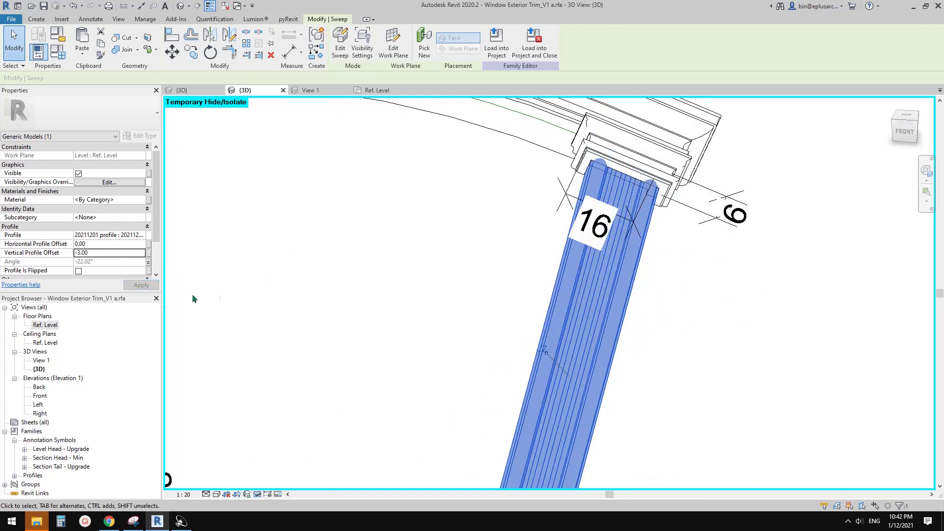
{"action": "left_click", "coordinate": [109, 255]}
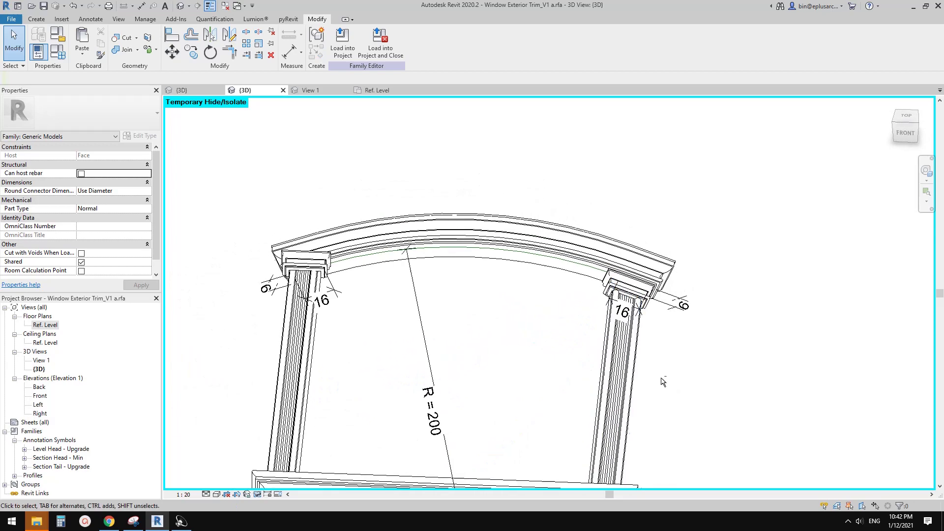
Step: Check the side trims and arched head from several angles, load the updated trim family into the project, and open its Ground Floor plan
{"action": "middle_click_drag", "start_coordinate": [662, 380], "coordinate": [498, 346], "text": "shift"}
{"action": "left_click", "coordinate": [617, 348]}
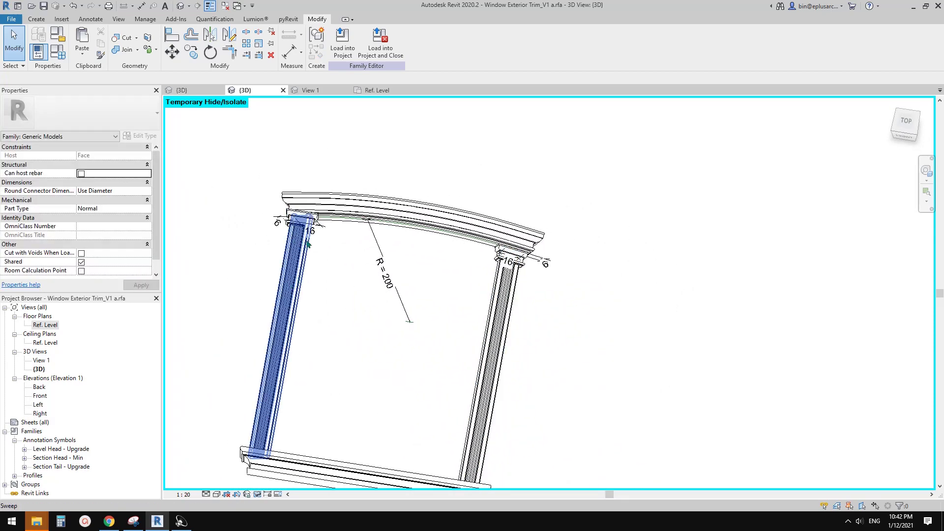
{"action": "left_click", "coordinate": [511, 276]}
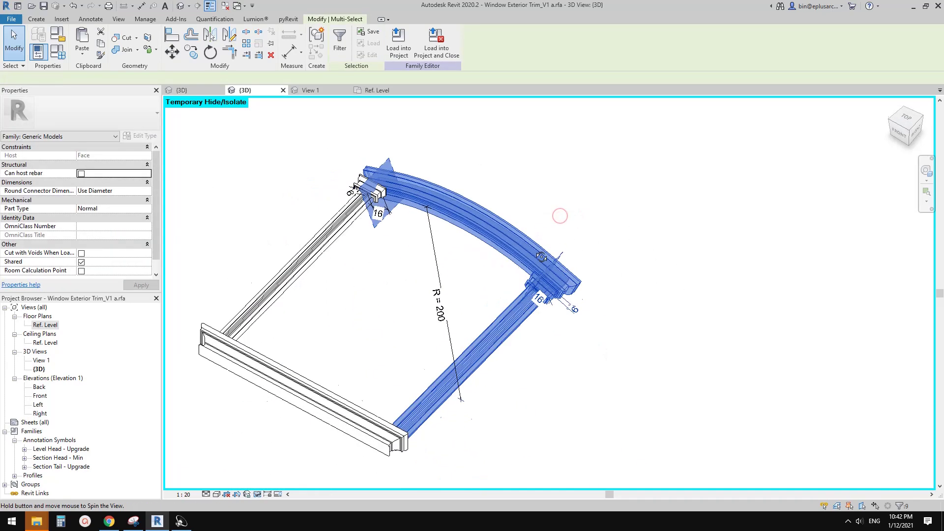
{"action": "left_click", "coordinate": [49, 325]}
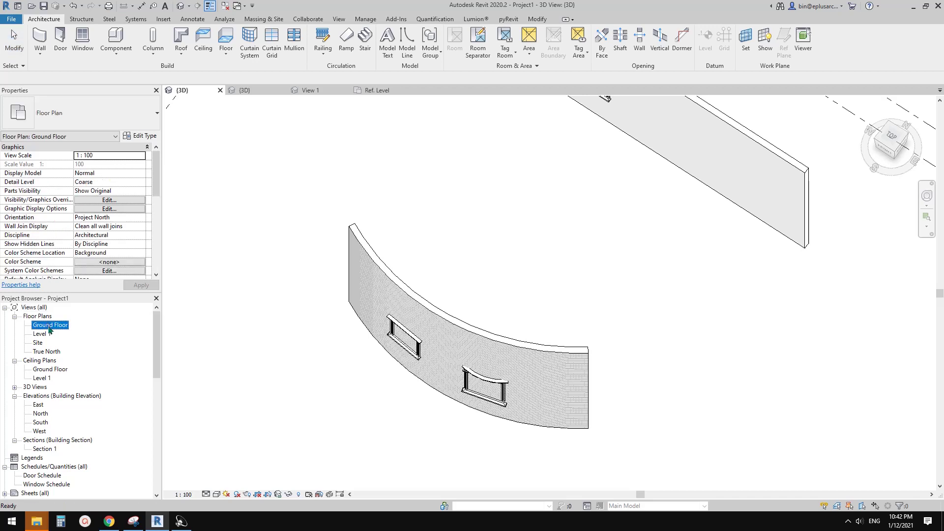
{"action": "double_click", "coordinate": [49, 326]}
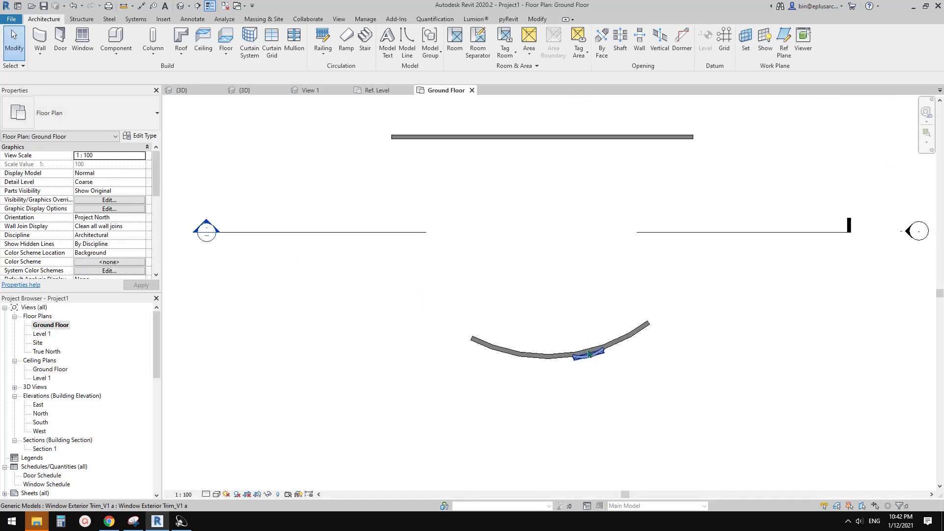
Step: Select the curved wall in the Ground Floor plan and open its radius dimension for editing
{"action": "left_click", "coordinate": [621, 342]}
{"action": "scroll", "coordinate": [622, 342], "scroll_direction": "up", "scroll_amount": 3}
{"action": "left_click", "coordinate": [452, 268]}
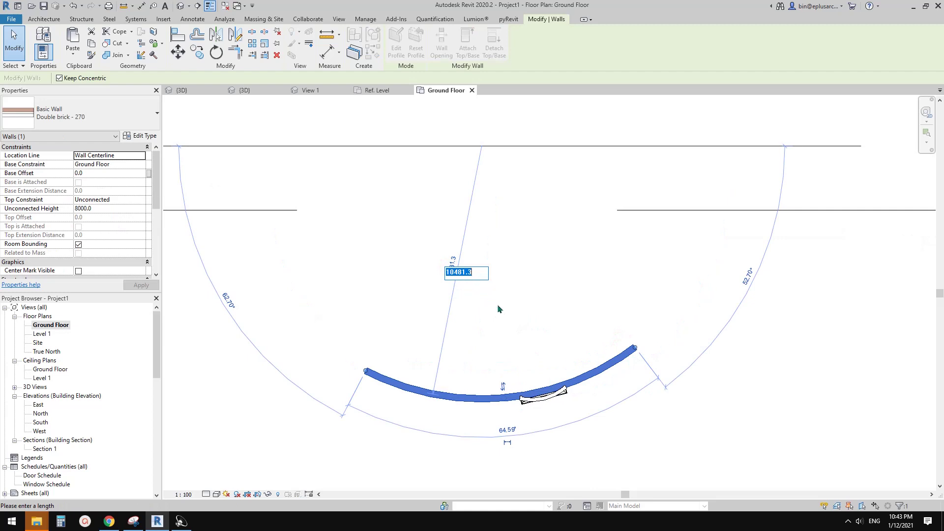
{"action": "middle_click_drag", "start_coordinate": [540, 357], "coordinate": [549, 368]}
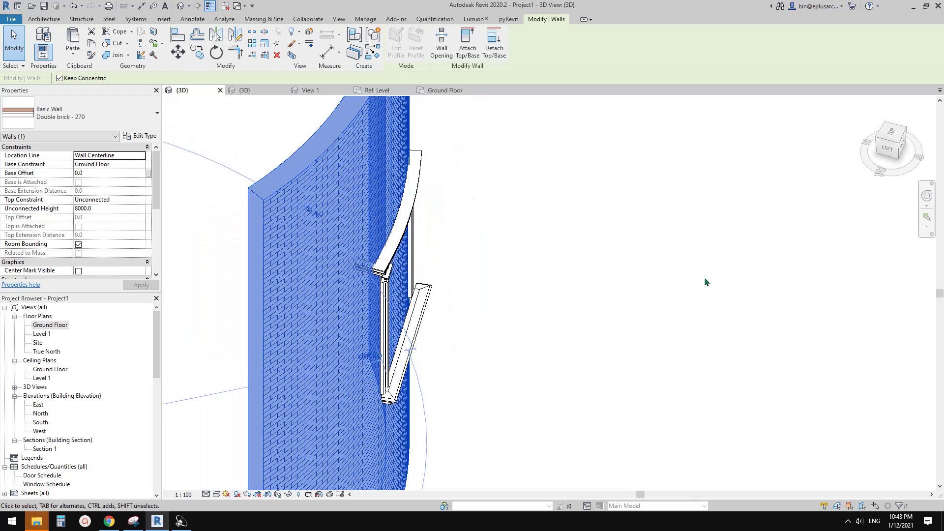
Step: Temporarily hide the curved wall in the project's 3D view
{"action": "key", "text": "Escape"}
{"action": "left_click", "coordinate": [367, 202]}
{"action": "key", "text": "h"}
{"action": "key", "text": "h"}
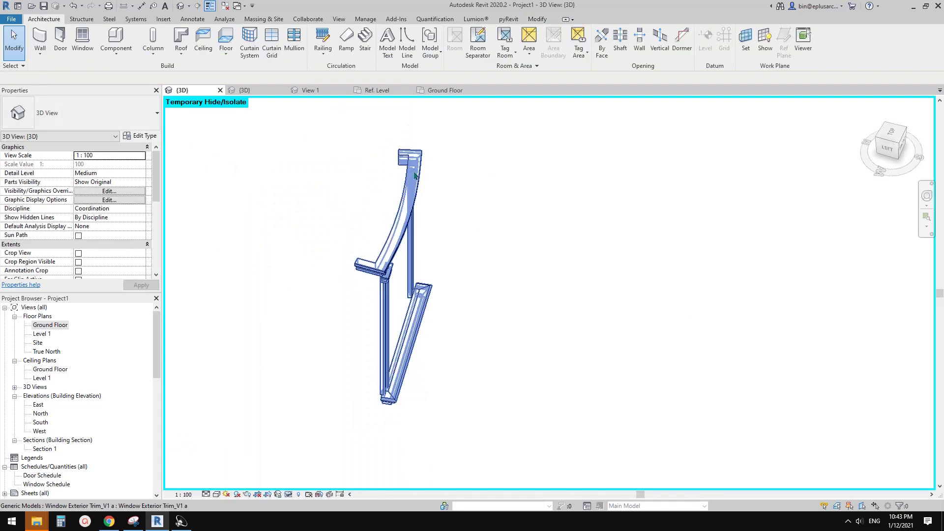
Step: Open the arched window trim's family for editing and show its Front elevation
{"action": "middle_click_drag", "start_coordinate": [389, 230], "coordinate": [326, 290]}
{"action": "scroll", "coordinate": [381, 270], "scroll_direction": "up", "scroll_amount": 2}
{"action": "left_click", "coordinate": [395, 257]}
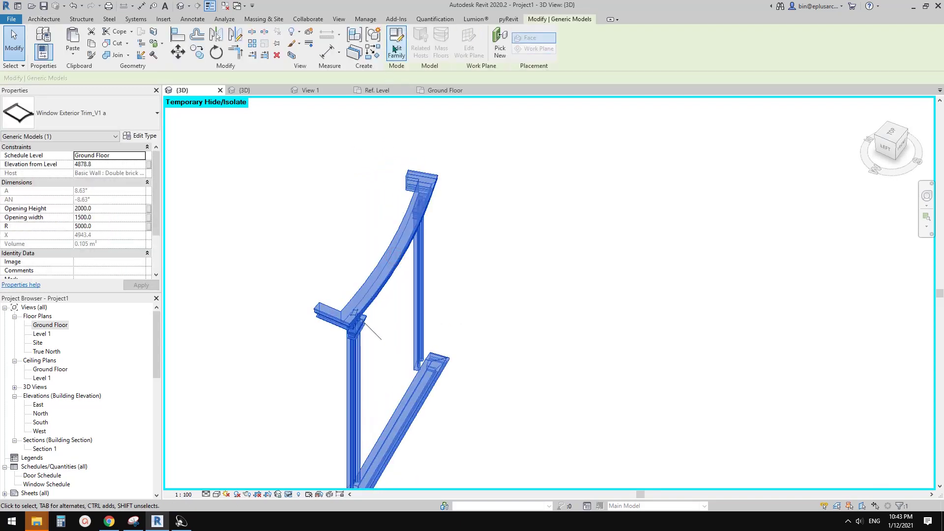
{"action": "left_click", "coordinate": [396, 49]}
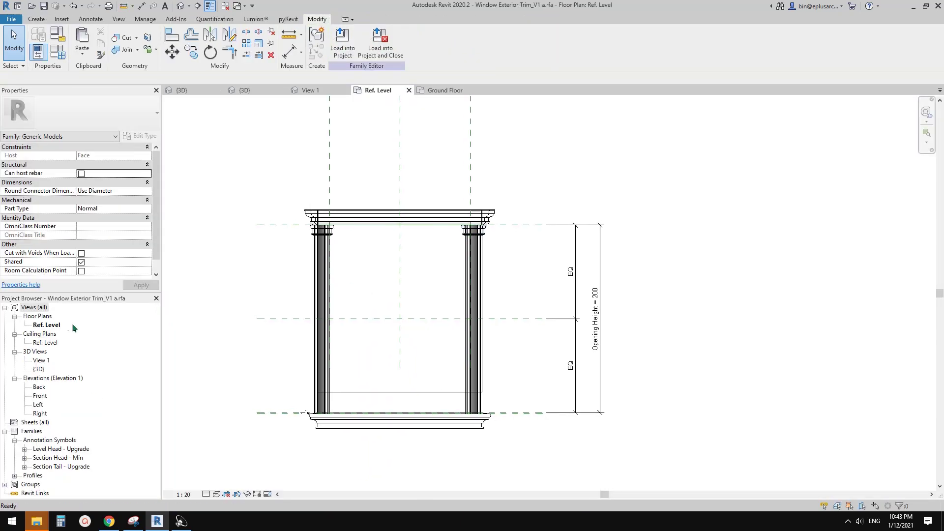
{"action": "double_click", "coordinate": [40, 396]}
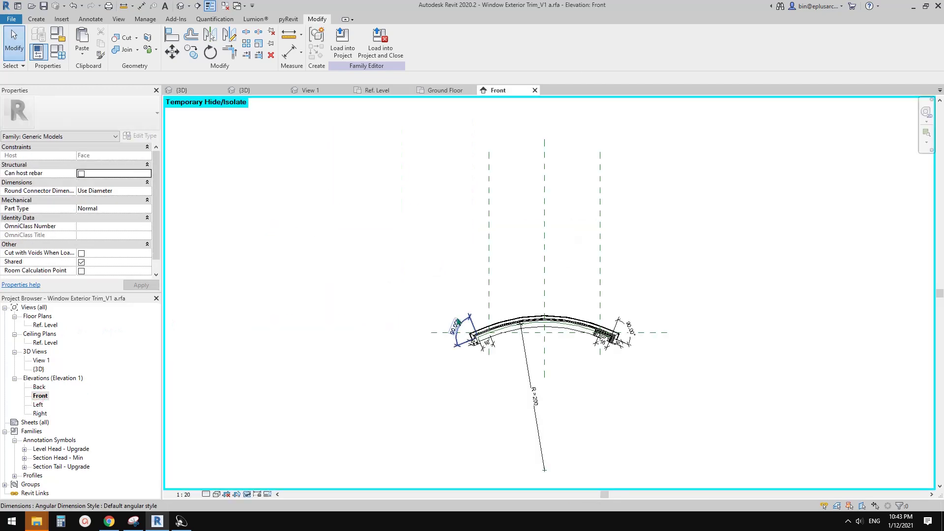
Step: Try isolating only the reference lines in the Front elevation, and undo that isolation
{"action": "scroll", "coordinate": [476, 329], "scroll_direction": "up", "scroll_amount": 2}
{"action": "scroll", "coordinate": [388, 334], "scroll_direction": "up", "scroll_amount": 4}
{"action": "left_click", "coordinate": [354, 341]}
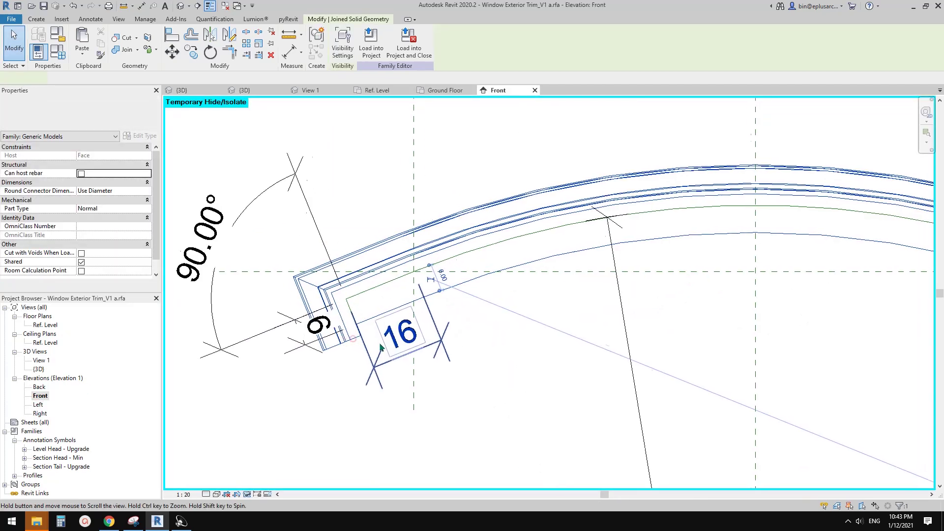
{"action": "scroll", "coordinate": [351, 328], "scroll_direction": "up", "scroll_amount": 1}
{"action": "key", "text": "Escape"}
{"action": "scroll", "coordinate": [366, 326], "scroll_direction": "down", "scroll_amount": 5}
{"action": "middle_click_drag", "start_coordinate": [728, 320], "coordinate": [620, 324]}
{"action": "scroll", "coordinate": [634, 322], "scroll_direction": "up", "scroll_amount": 1}
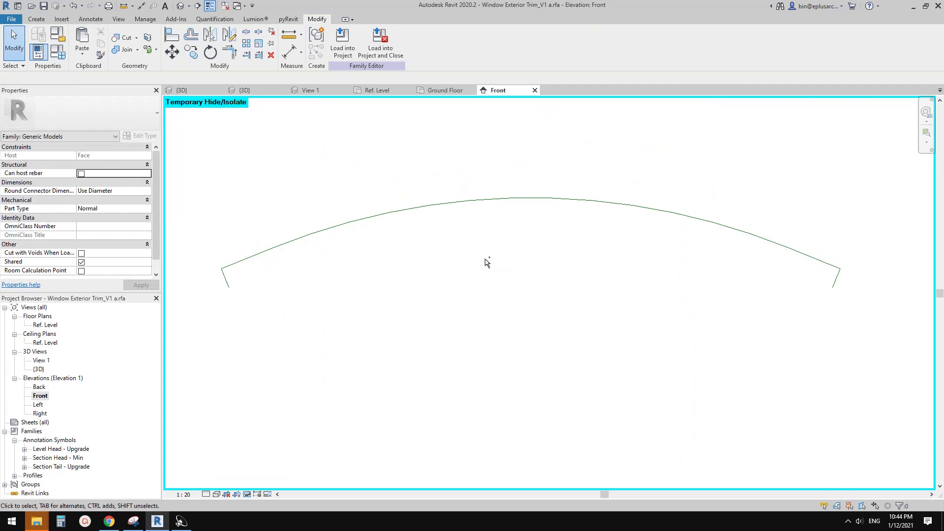
{"action": "key", "text": "ctrl+z"}
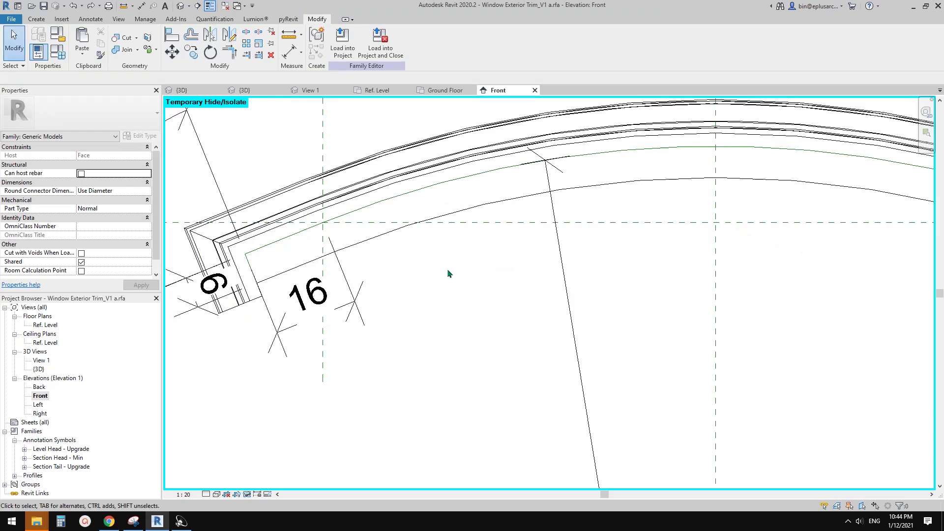
Step: Isolate the reference line and dimension categories using the arch's left end line and its 6 dimension
{"action": "left_click", "coordinate": [248, 263]}
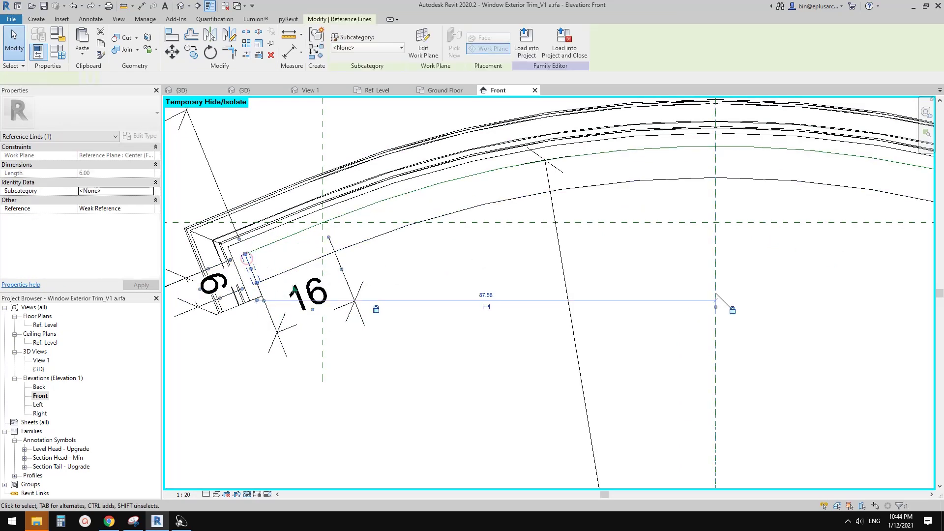
{"action": "middle_click_drag", "start_coordinate": [248, 263], "coordinate": [362, 298]}
{"action": "scroll", "coordinate": [362, 298], "scroll_direction": "down", "scroll_amount": 1}
{"action": "left_click", "coordinate": [345, 296], "text": "ctrl"}
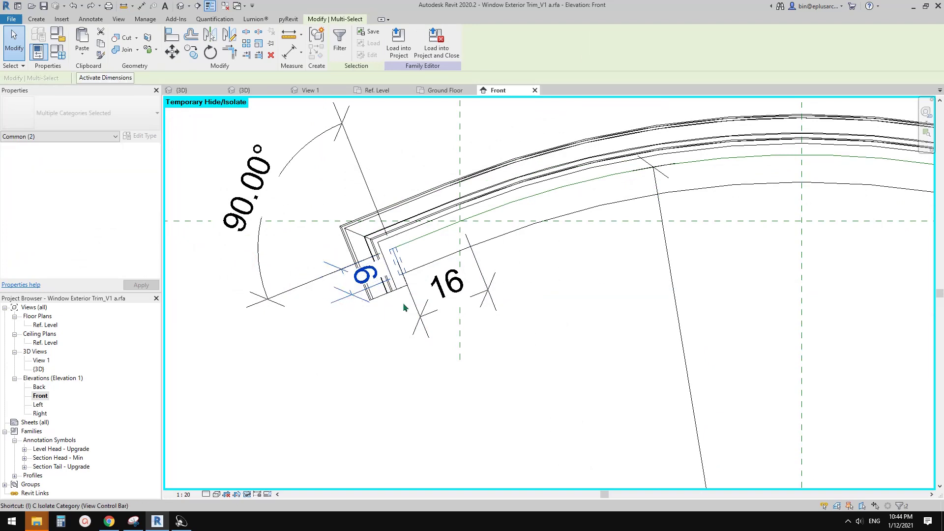
{"action": "key", "text": "c"}
{"action": "scroll", "coordinate": [528, 301], "scroll_direction": "down", "scroll_amount": 2}
{"action": "middle_click_drag", "start_coordinate": [528, 302], "coordinate": [294, 279]}
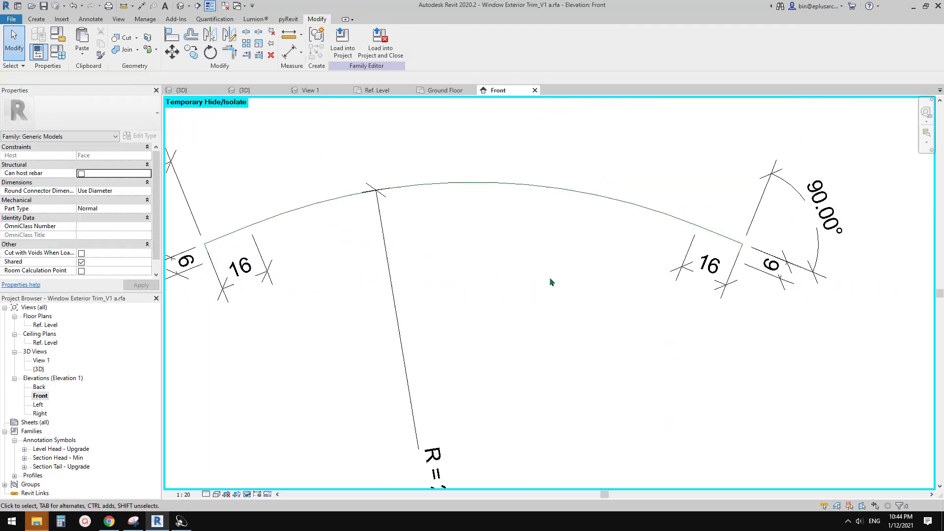
Step: Examine the 6, 16 and 90° dimensions and their locks at both ends of the arch
{"action": "left_click", "coordinate": [779, 273]}
{"action": "scroll", "coordinate": [777, 295], "scroll_direction": "down", "scroll_amount": 1}
{"action": "left_click", "coordinate": [356, 273]}
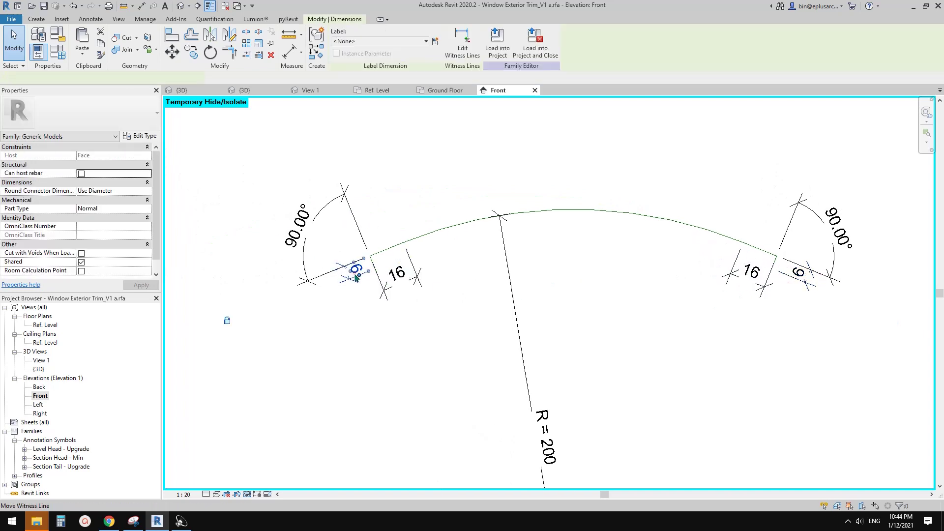
{"action": "middle_click_drag", "start_coordinate": [357, 283], "coordinate": [346, 283]}
{"action": "left_click", "coordinate": [392, 279]}
{"action": "middle_click_drag", "start_coordinate": [456, 303], "coordinate": [394, 294]}
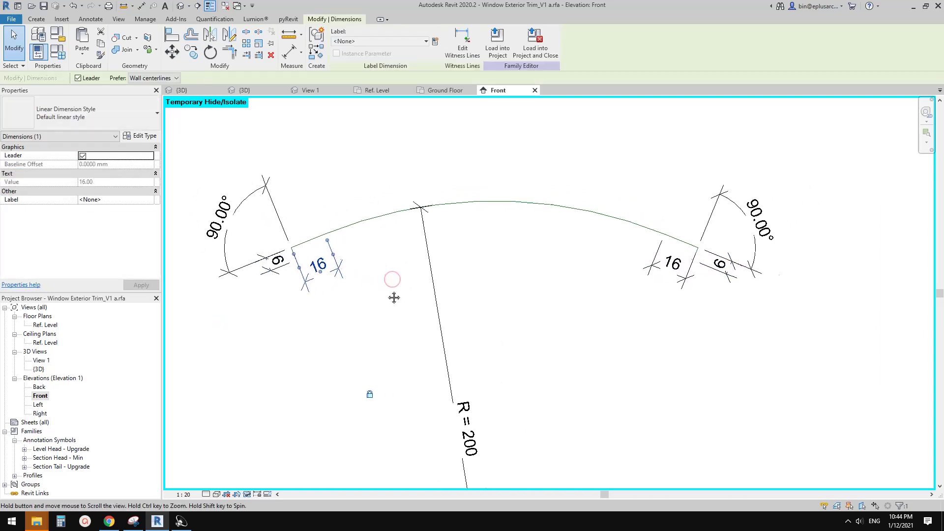
{"action": "left_click", "coordinate": [696, 271]}
{"action": "left_click", "coordinate": [749, 207]}
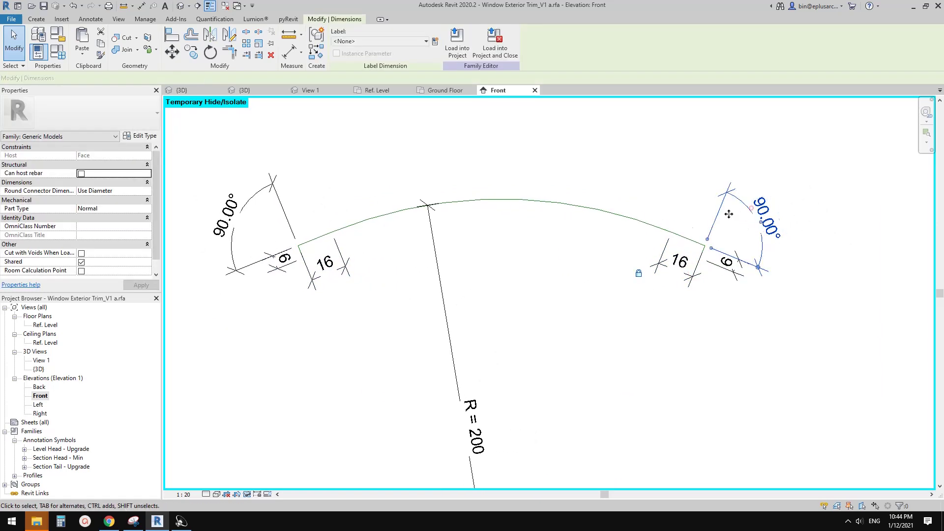
{"action": "middle_click_drag", "start_coordinate": [435, 250], "coordinate": [449, 240]}
Step: Turn on the visibility of Automatic Sketch Dimensions in the Front elevation
{"action": "left_click", "coordinate": [448, 255]}
{"action": "key", "text": "g"}
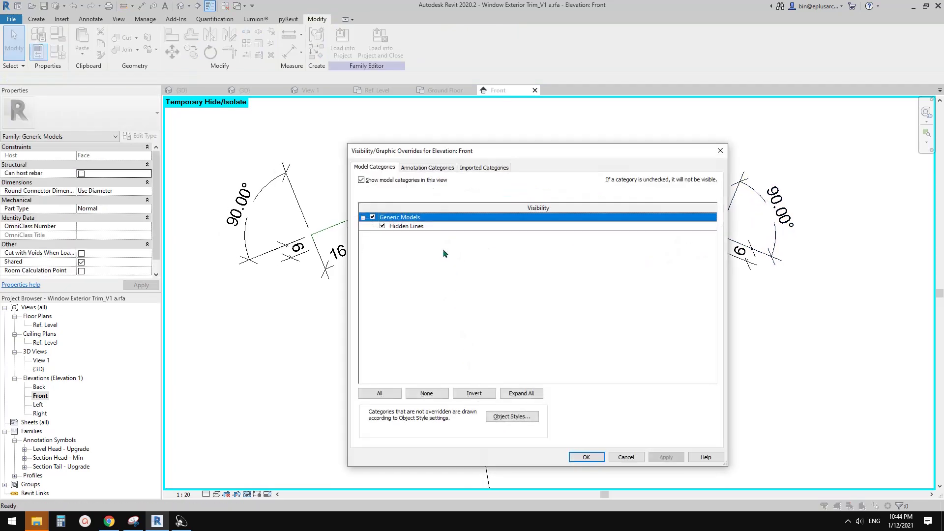
{"action": "left_click", "coordinate": [413, 169]}
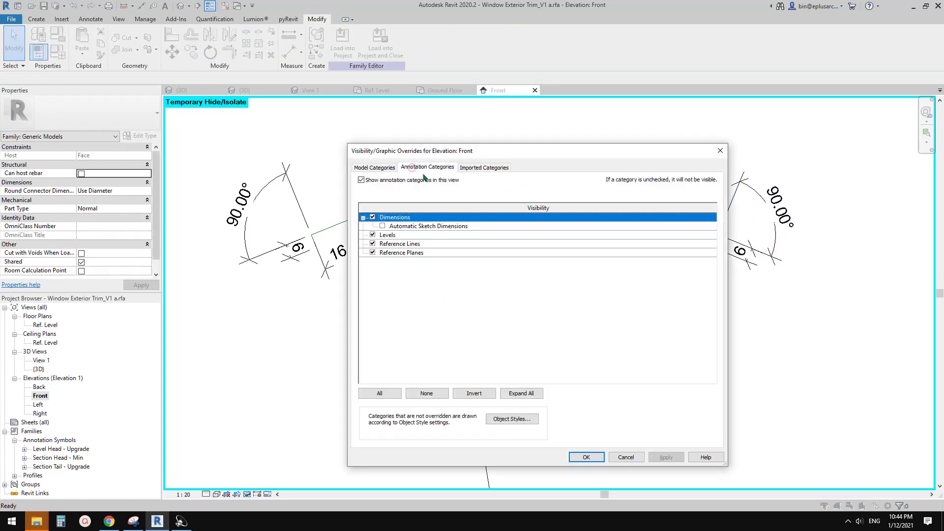
{"action": "left_click", "coordinate": [382, 226]}
{"action": "left_click", "coordinate": [585, 457]}
Step: Reset the temporary isolation in the Front elevation to bring back all trim geometry
{"action": "key", "text": "h"}
{"action": "key", "text": "r"}
{"action": "scroll", "coordinate": [403, 233], "scroll_direction": "down", "scroll_amount": 1}
{"action": "middle_click_drag", "start_coordinate": [371, 204], "coordinate": [381, 320]}
{"action": "scroll", "coordinate": [381, 318], "scroll_direction": "up", "scroll_amount": 1}
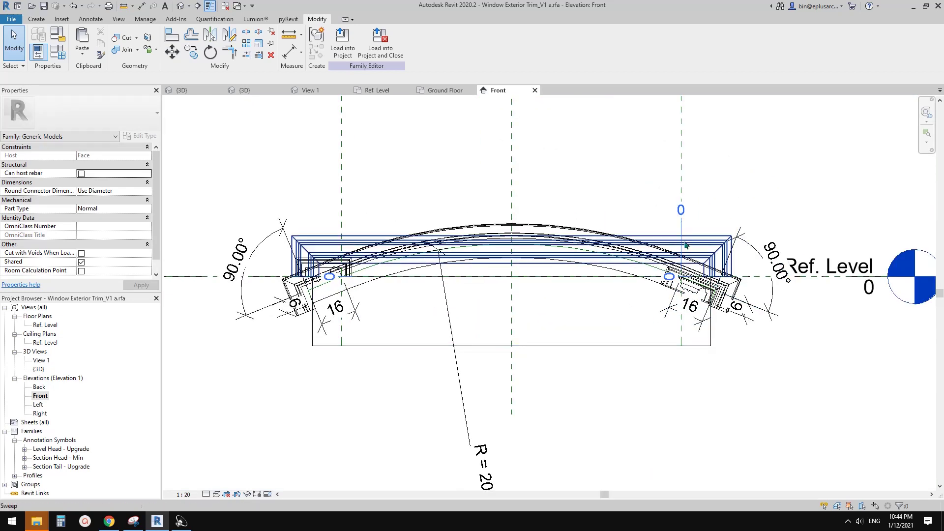
Step: Set the family's R parameter to 500 in Family Types
{"action": "middle_click_drag", "start_coordinate": [679, 261], "coordinate": [555, 246]}
{"action": "scroll", "coordinate": [555, 246], "scroll_direction": "up", "scroll_amount": 6}
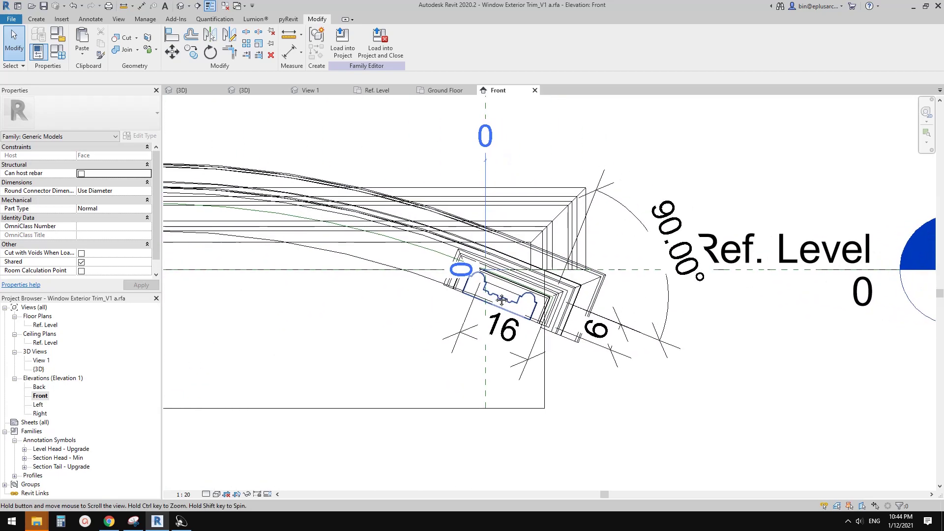
{"action": "scroll", "coordinate": [494, 272], "scroll_direction": "up", "scroll_amount": 1}
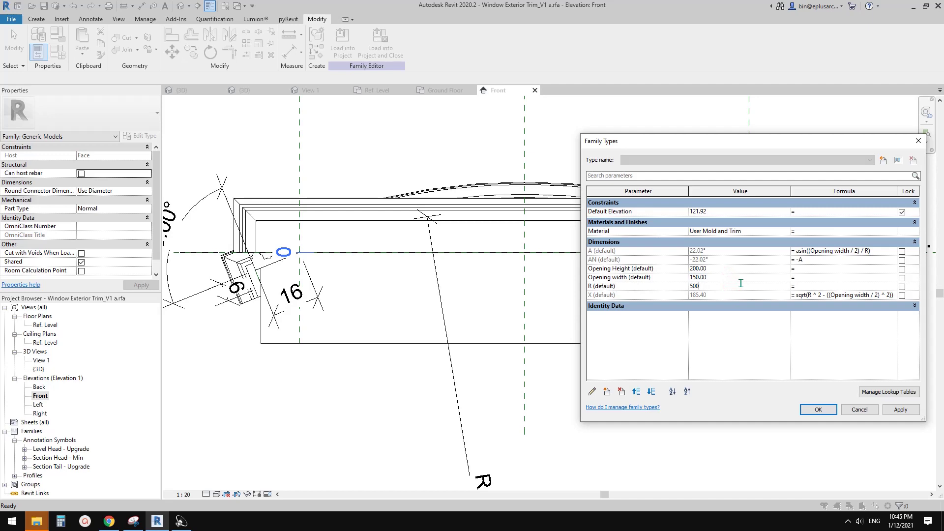
{"action": "left_click", "coordinate": [818, 410]}
{"action": "scroll", "coordinate": [736, 373], "scroll_direction": "down", "scroll_amount": 3}
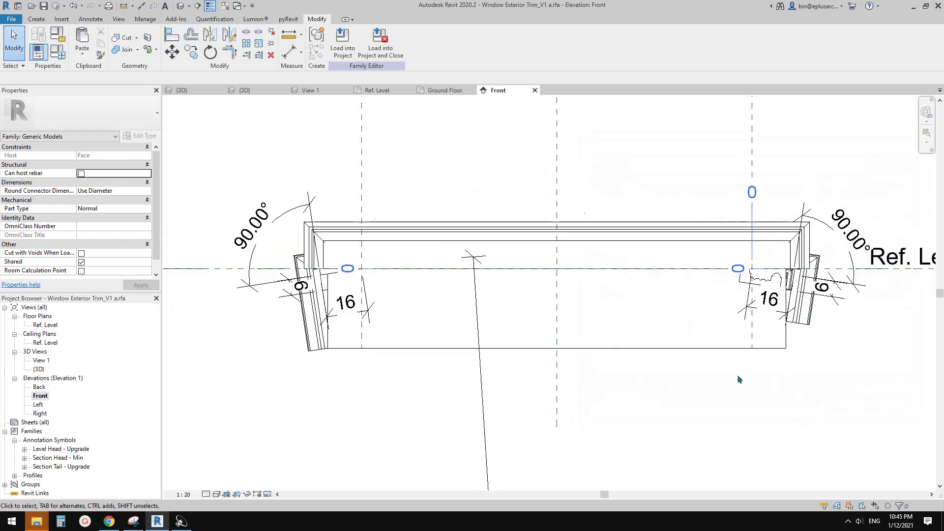
Step: Select the arched head sweep and compare its end returns on both sides at the new radius
{"action": "left_click", "coordinate": [789, 303]}
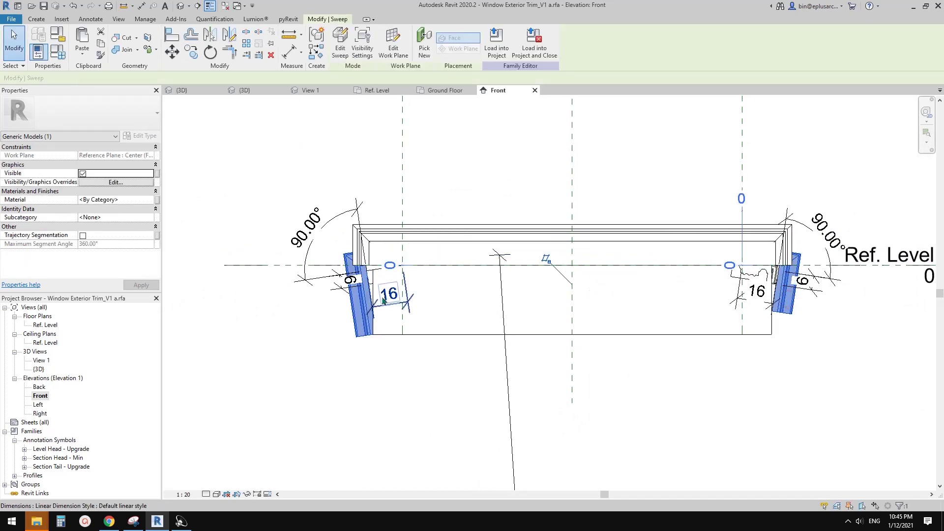
{"action": "key", "text": "Escape"}
{"action": "left_click", "coordinate": [360, 314]}
{"action": "scroll", "coordinate": [360, 317], "scroll_direction": "up", "scroll_amount": 2}
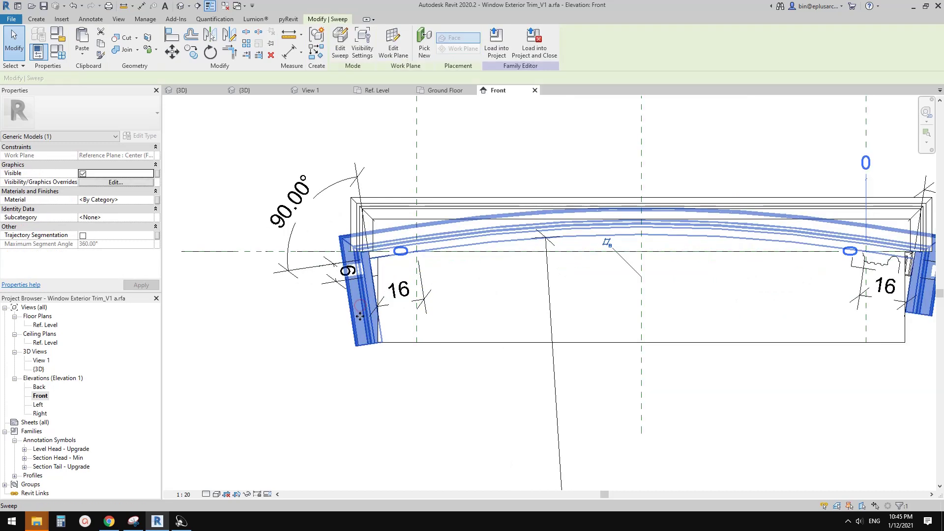
{"action": "middle_click_drag", "start_coordinate": [434, 275], "coordinate": [381, 287]}
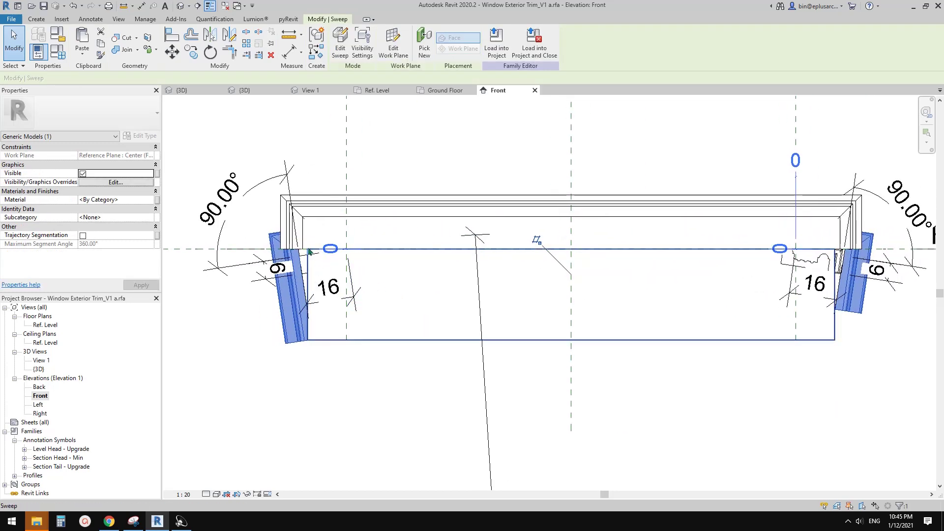
{"action": "key", "text": "Escape"}
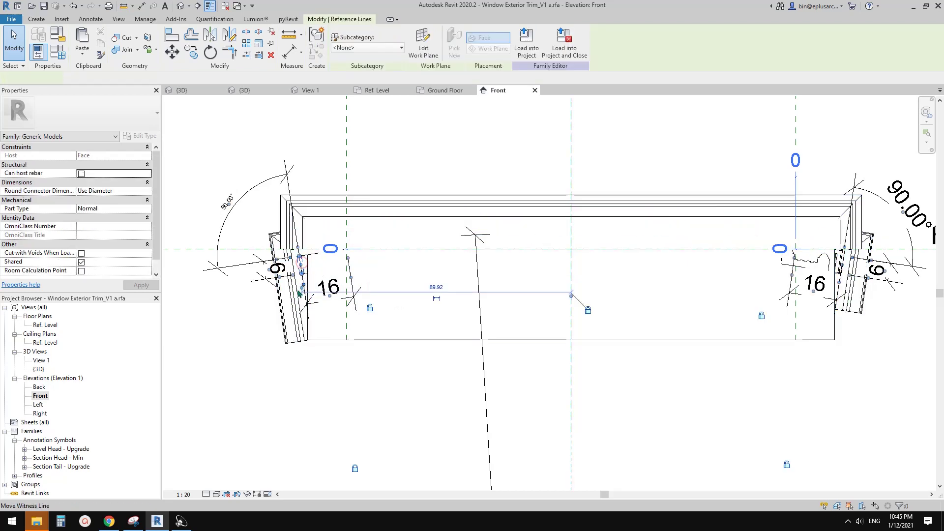
Step: Open the path sketch of the arched head sweep for editing
{"action": "left_click", "coordinate": [295, 294]}
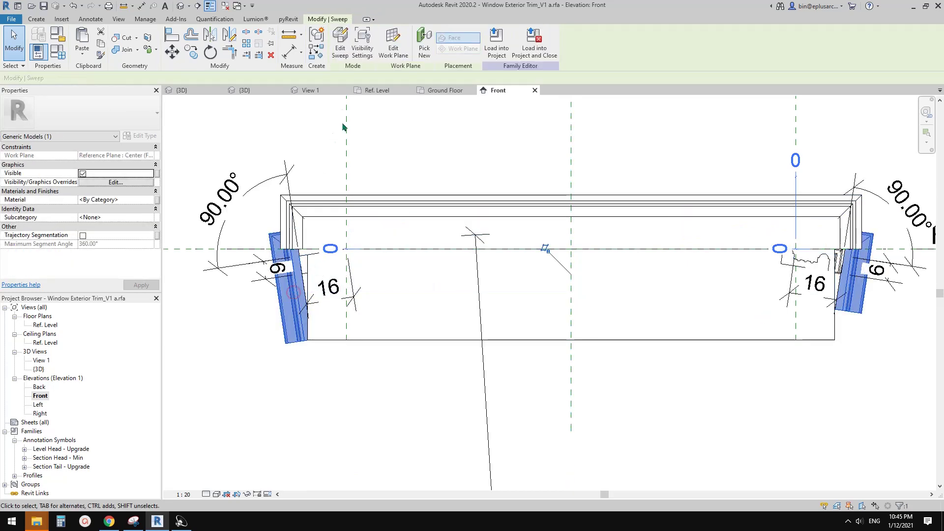
{"action": "left_click", "coordinate": [339, 45]}
{"action": "scroll", "coordinate": [290, 294], "scroll_direction": "up", "scroll_amount": 2}
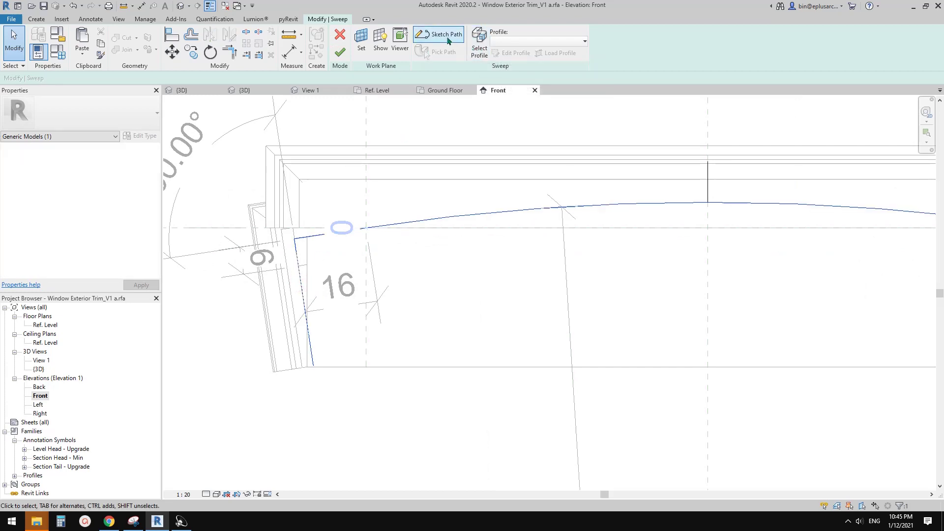
{"action": "left_click", "coordinate": [443, 40]}
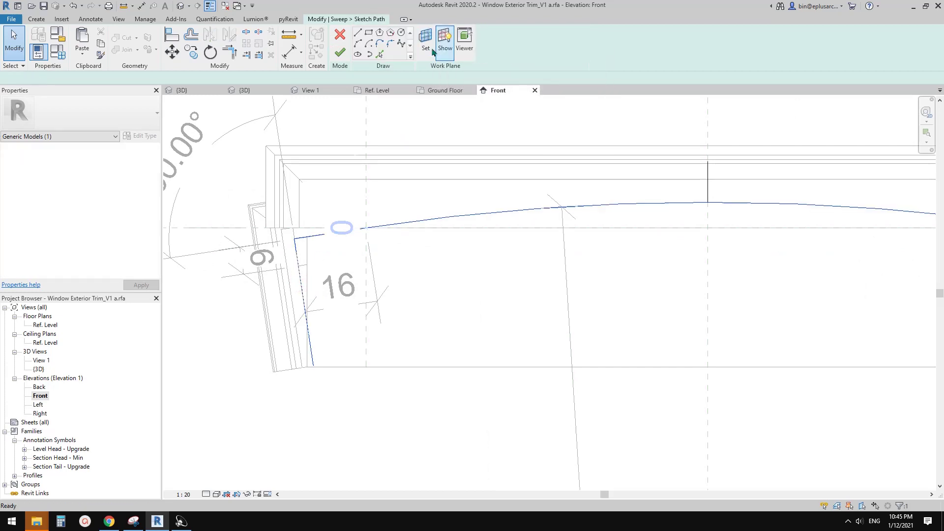
Step: Add a permanent length dimension to the path's left return line and place it outside the trim
{"action": "left_click", "coordinate": [306, 337]}
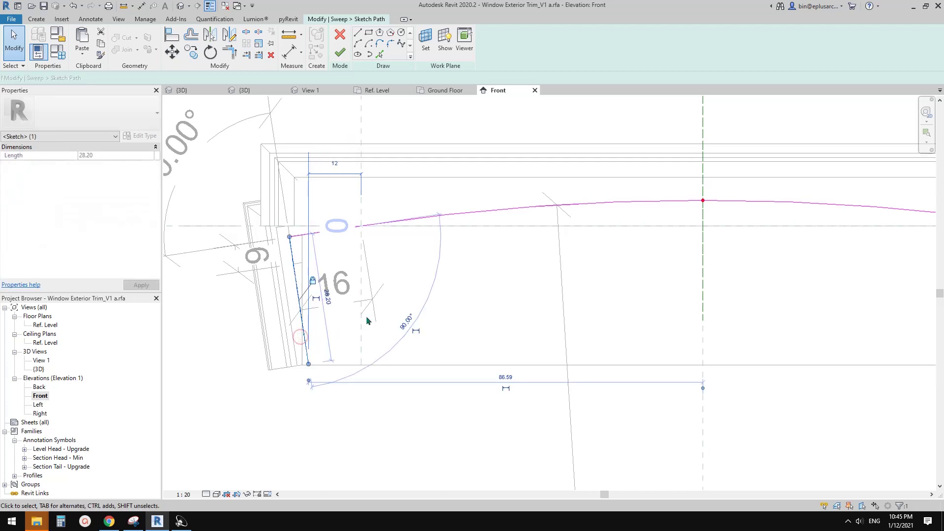
{"action": "left_click", "coordinate": [346, 318]}
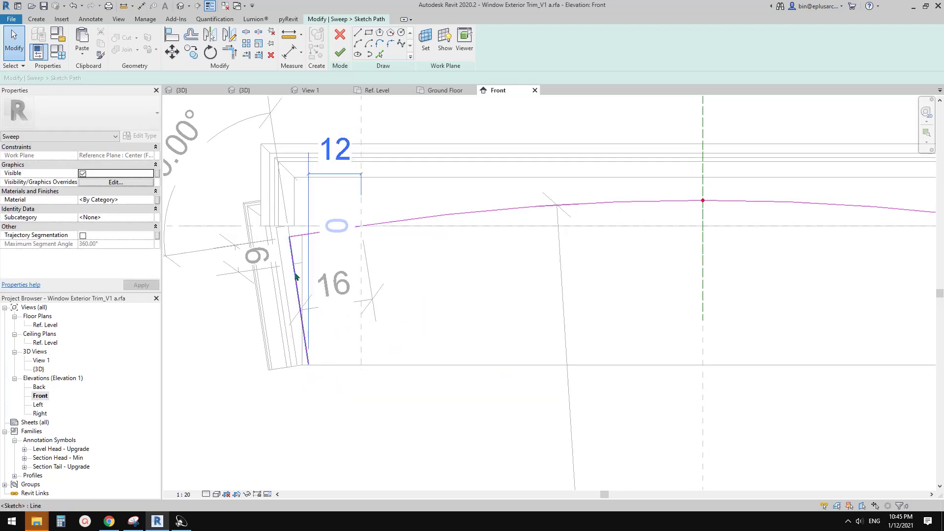
{"action": "scroll", "coordinate": [294, 276], "scroll_direction": "up", "scroll_amount": 2}
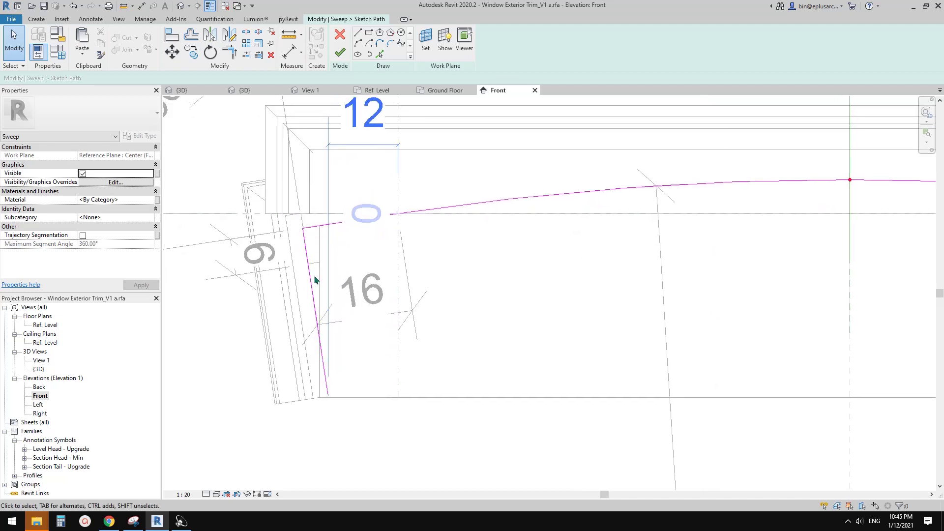
{"action": "left_click", "coordinate": [311, 282]}
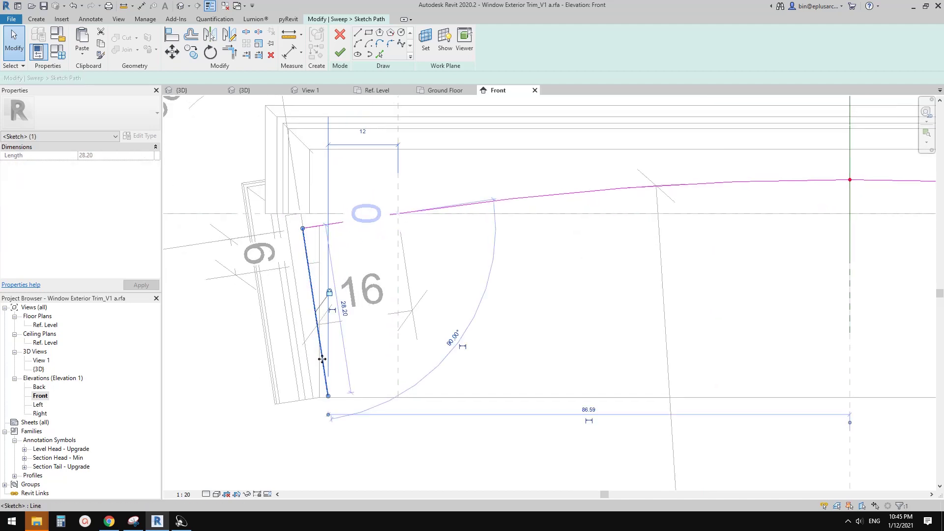
{"action": "scroll", "coordinate": [326, 350], "scroll_direction": "up", "scroll_amount": 1}
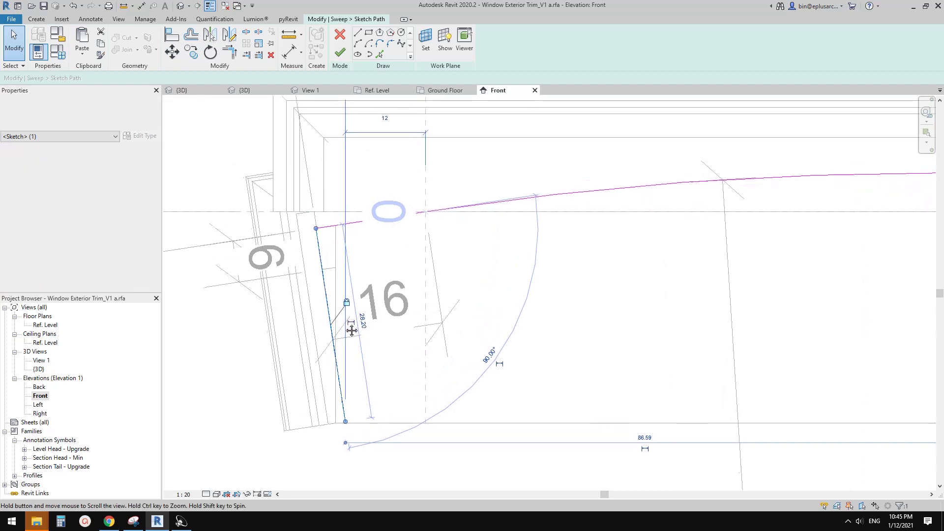
{"action": "scroll", "coordinate": [347, 344], "scroll_direction": "up", "scroll_amount": 1}
{"action": "middle_click_drag", "start_coordinate": [360, 354], "coordinate": [421, 341]}
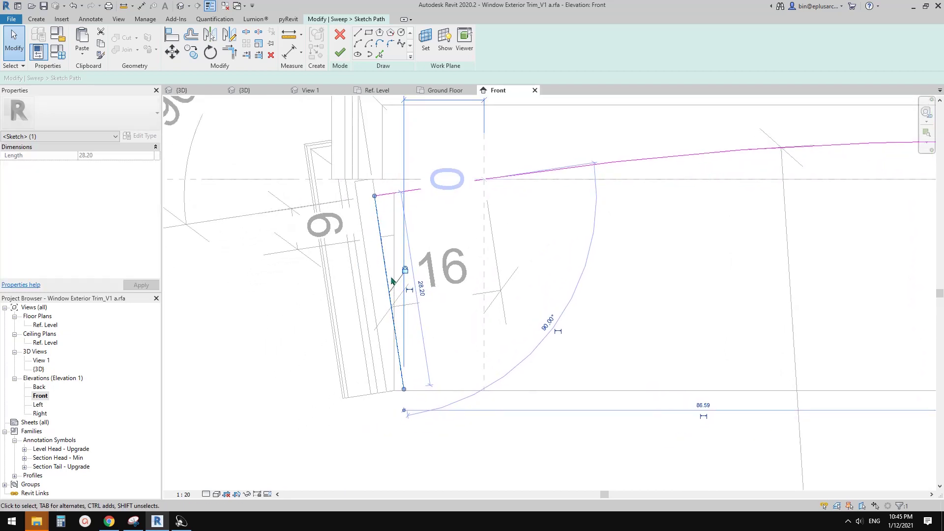
{"action": "left_click", "coordinate": [410, 289]}
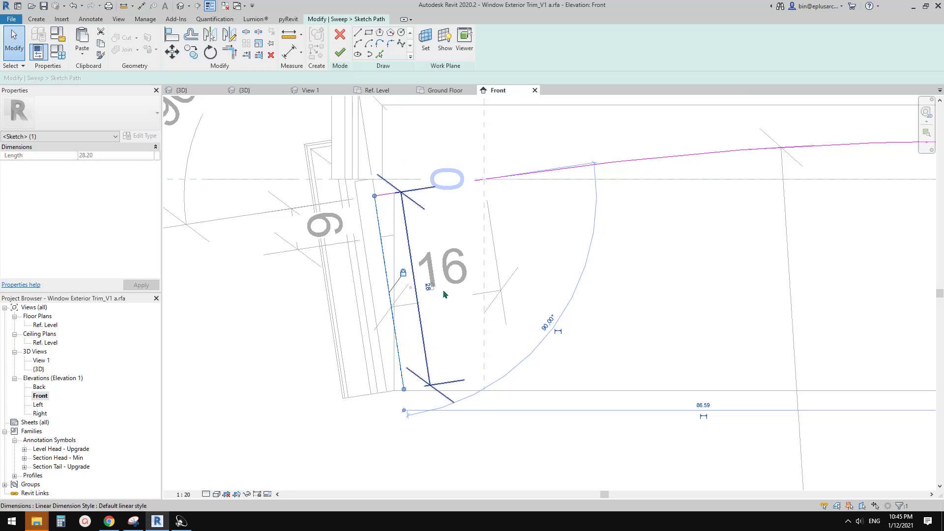
{"action": "left_click_drag", "start_coordinate": [412, 255], "coordinate": [263, 290]}
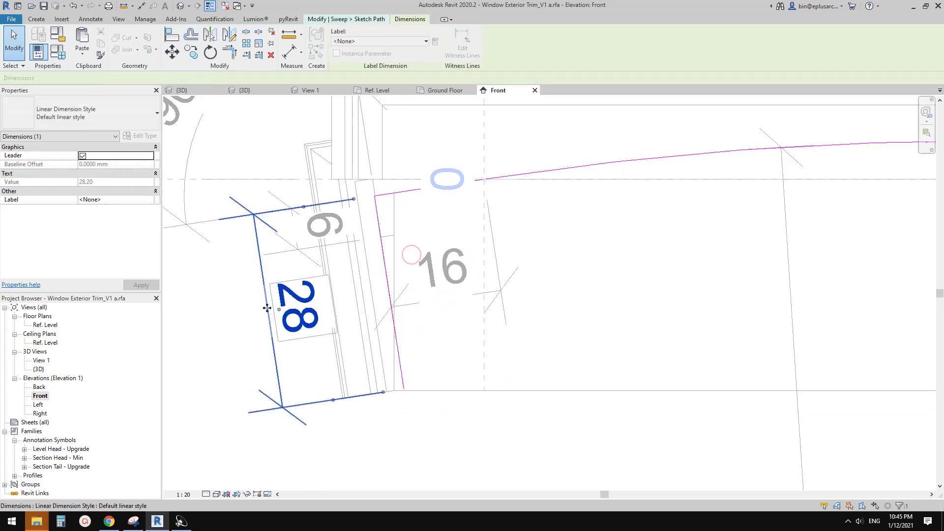
Step: Set the length of the path's left return line to 6
{"action": "left_click", "coordinate": [401, 376]}
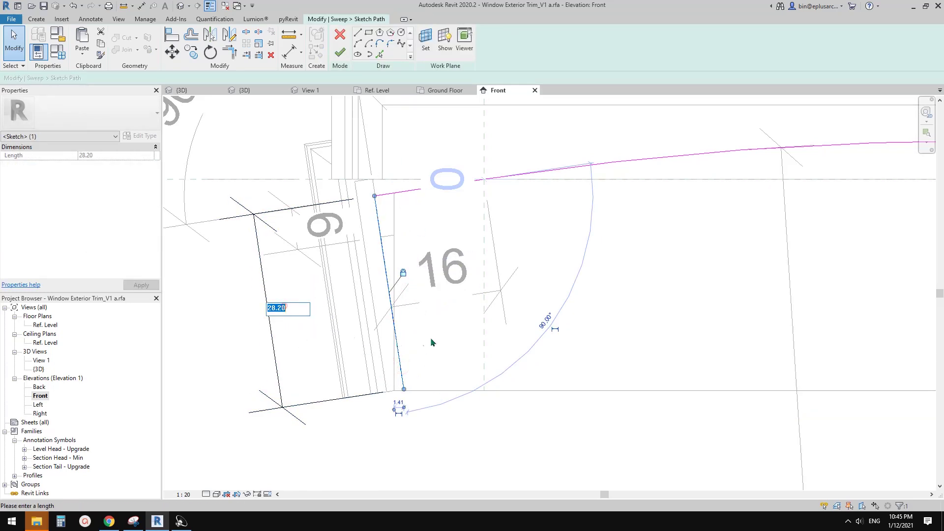
{"action": "type", "text": "6"}
{"action": "key", "text": "Return"}
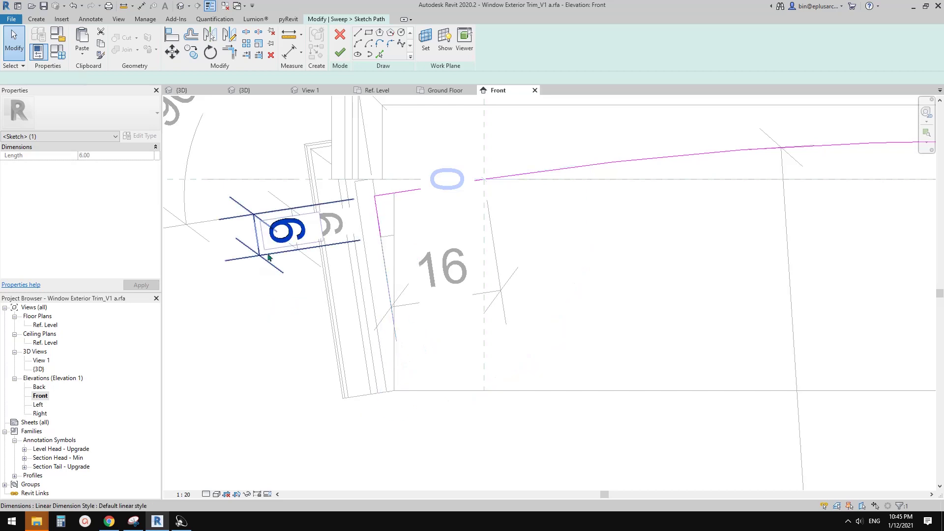
{"action": "left_click", "coordinate": [268, 256]}
{"action": "middle_click_drag", "start_coordinate": [293, 257], "coordinate": [757, 295]}
{"action": "left_click", "coordinate": [378, 291]}
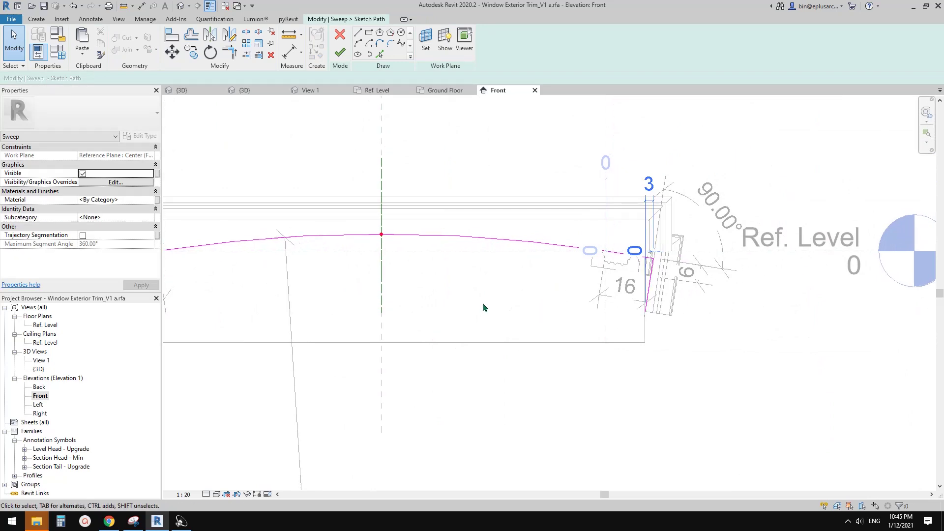
Step: Add a permanent length dimension to the path's right return line and place it outside the trim
{"action": "middle_click_drag", "start_coordinate": [483, 307], "coordinate": [424, 266]}
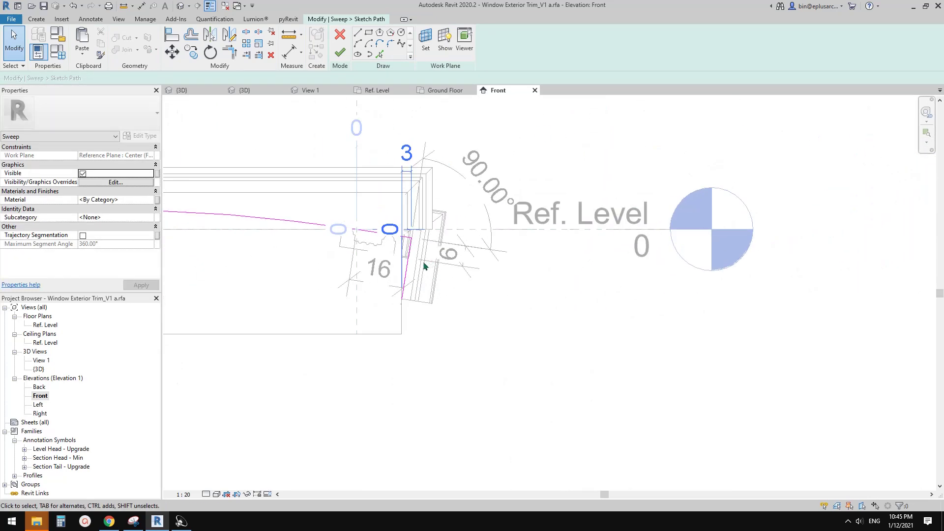
{"action": "left_click", "coordinate": [410, 262]}
{"action": "scroll", "coordinate": [413, 261], "scroll_direction": "up", "scroll_amount": 3}
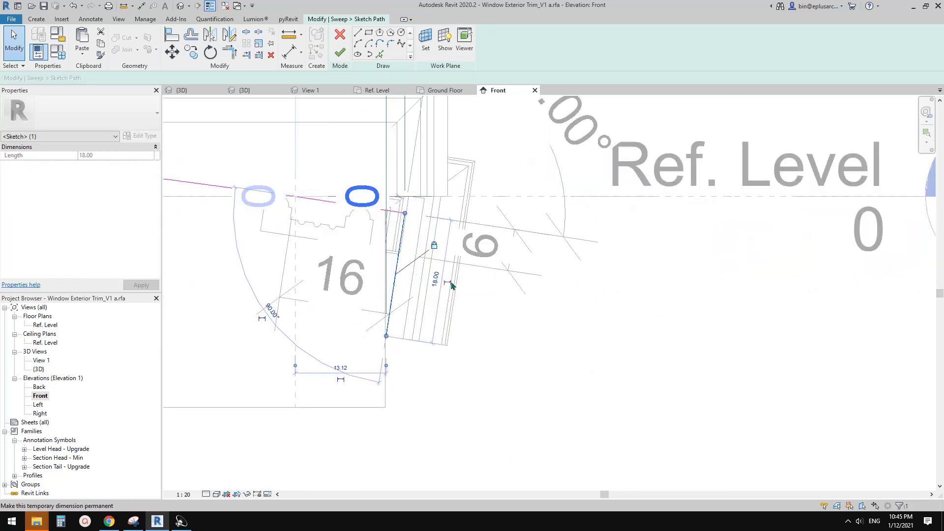
{"action": "left_click", "coordinate": [448, 282]}
{"action": "left_click_drag", "start_coordinate": [422, 275], "coordinate": [507, 295]}
{"action": "middle_click_drag", "start_coordinate": [477, 247], "coordinate": [514, 253]}
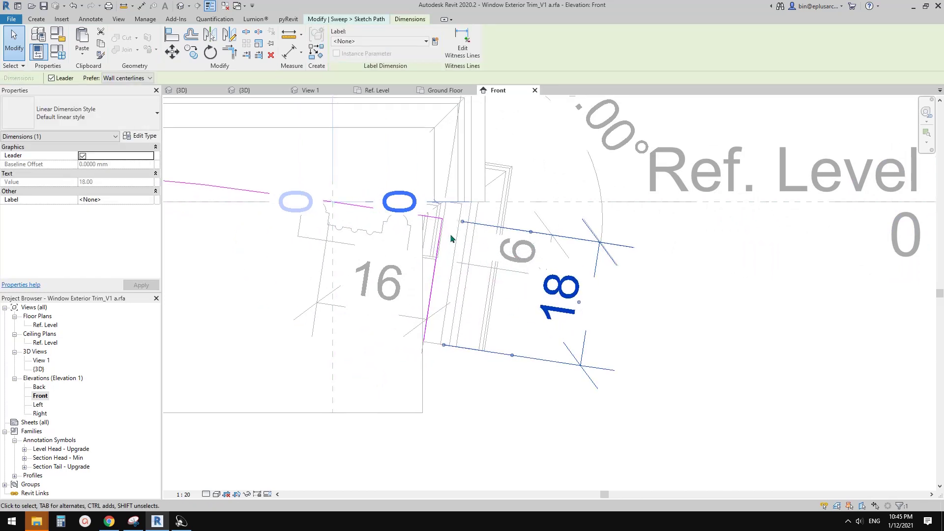
{"action": "scroll", "coordinate": [424, 336], "scroll_direction": "down", "scroll_amount": 2}
{"action": "key", "text": "Escape"}
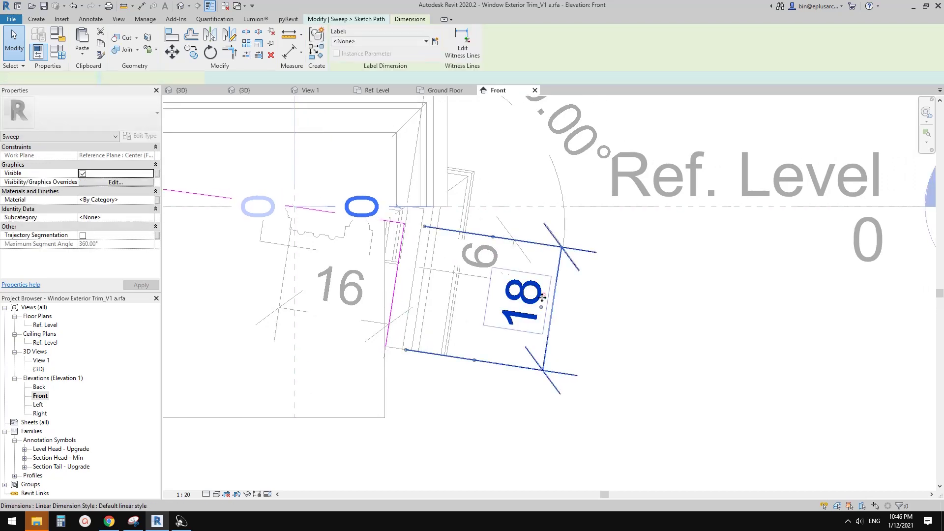
{"action": "scroll", "coordinate": [435, 317], "scroll_direction": "down", "scroll_amount": 1}
Step: Set the length of the path's right return line to 6
{"action": "left_click", "coordinate": [405, 292]}
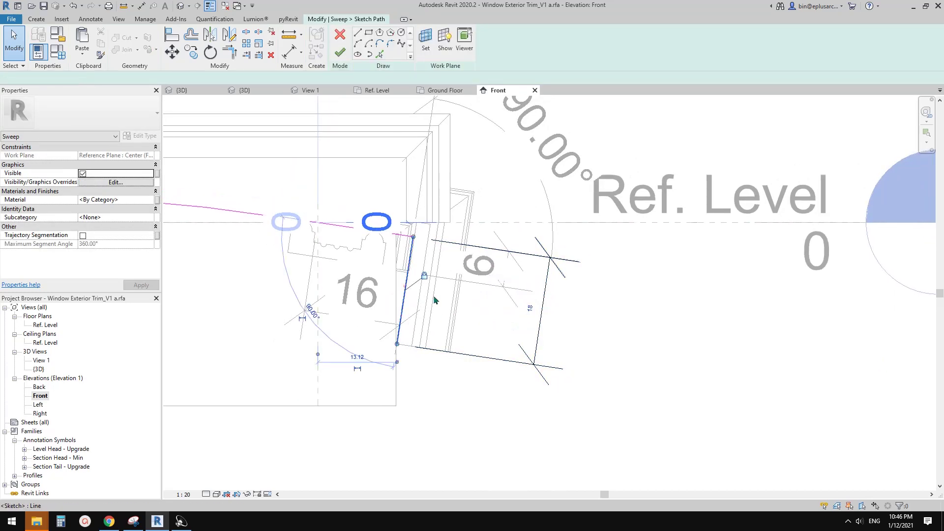
{"action": "type", "text": "6"}
{"action": "key", "text": "Return"}
{"action": "left_click", "coordinate": [706, 308]}
{"action": "left_click", "coordinate": [535, 281]}
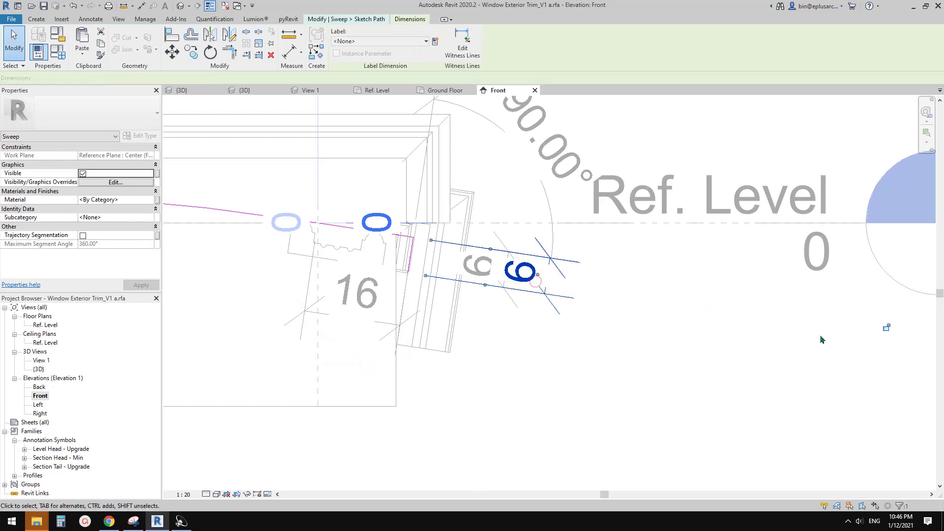
{"action": "scroll", "coordinate": [736, 306], "scroll_direction": "down", "scroll_amount": 3}
{"action": "left_click", "coordinate": [712, 326]}
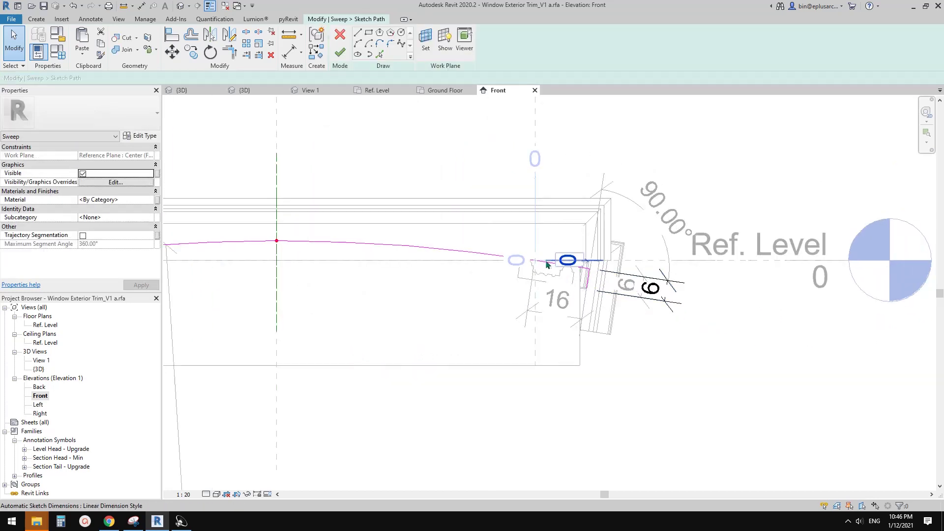
Step: Finish the path sketch and complete the edit of the arched head sweep
{"action": "left_click", "coordinate": [339, 52]}
{"action": "middle_click_drag", "start_coordinate": [561, 270], "coordinate": [616, 266]}
{"action": "scroll", "coordinate": [614, 267], "scroll_direction": "down", "scroll_amount": 3}
{"action": "middle_click_drag", "start_coordinate": [443, 267], "coordinate": [639, 261]}
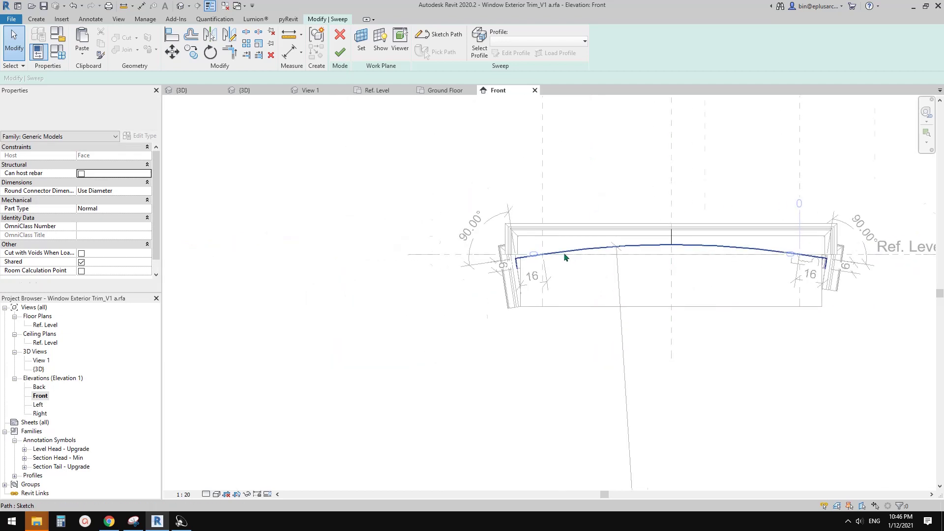
{"action": "scroll", "coordinate": [565, 259], "scroll_direction": "up", "scroll_amount": 2}
{"action": "middle_click_drag", "start_coordinate": [547, 276], "coordinate": [396, 286]}
{"action": "left_click", "coordinate": [340, 52]}
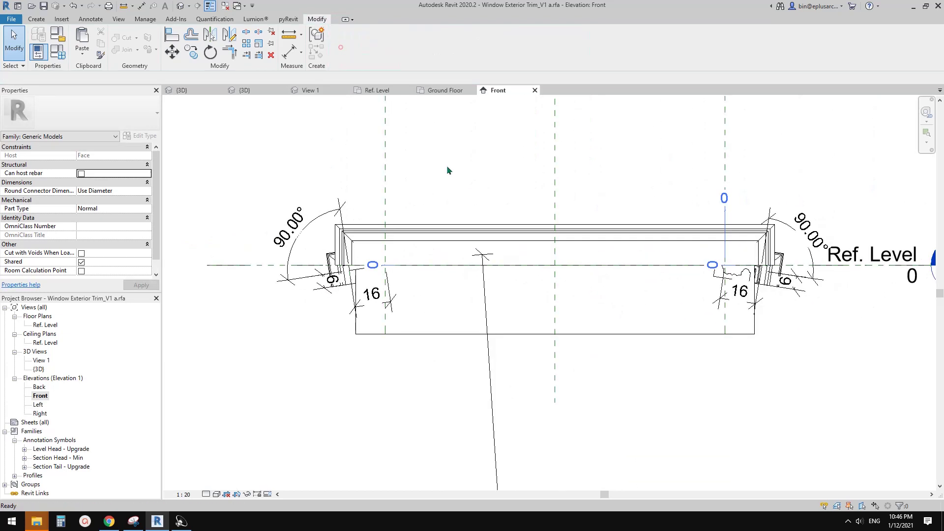
{"action": "left_click", "coordinate": [480, 179]}
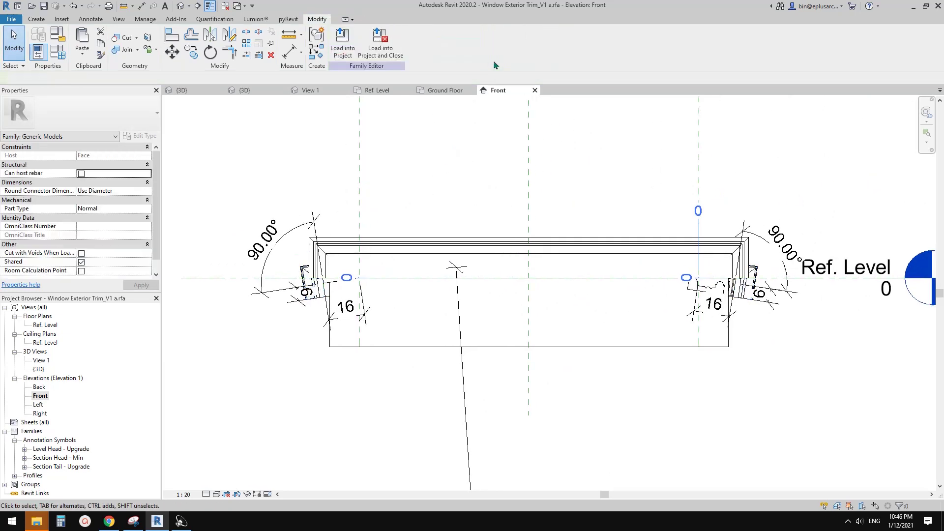
Step: Load the updated window trim family into Project1 and accept the loading warnings
{"action": "left_click", "coordinate": [350, 46]}
{"action": "left_click", "coordinate": [354, 303]}
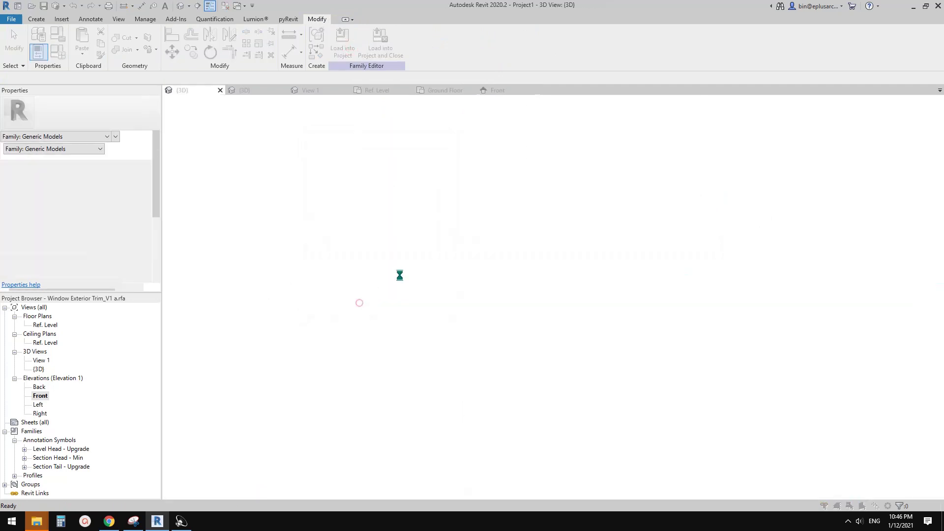
{"action": "left_click", "coordinate": [419, 253]}
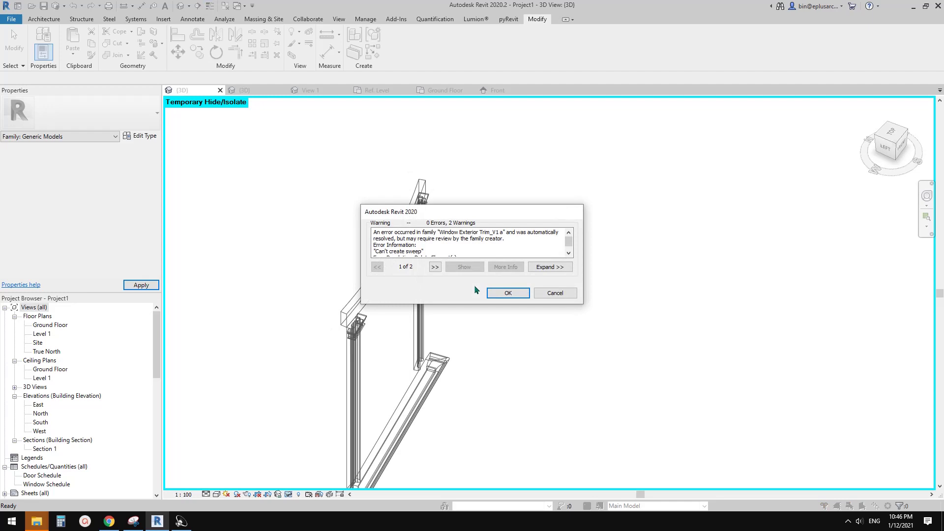
{"action": "left_click", "coordinate": [508, 293]}
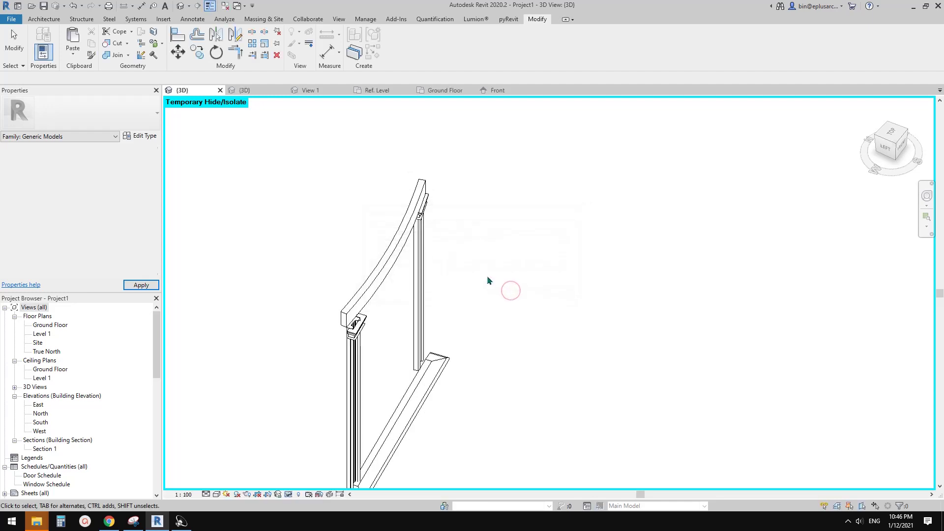
Step: Inspect the reloaded trim's arched head from different angles in the project's 3D view, and return to the family's Front elevation
{"action": "middle_click_drag", "start_coordinate": [428, 266], "coordinate": [475, 274], "text": "shift"}
{"action": "left_click", "coordinate": [409, 276]}
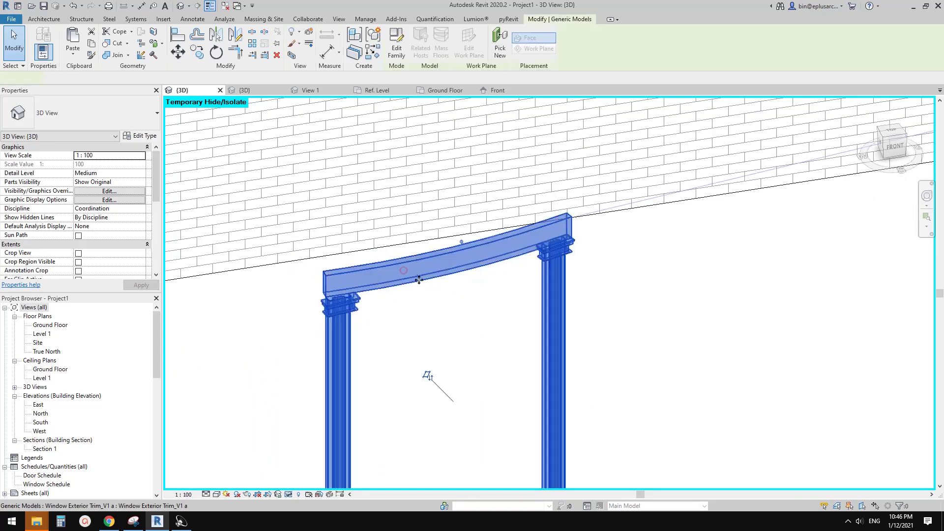
{"action": "middle_click_drag", "start_coordinate": [408, 276], "coordinate": [485, 312], "text": "shift"}
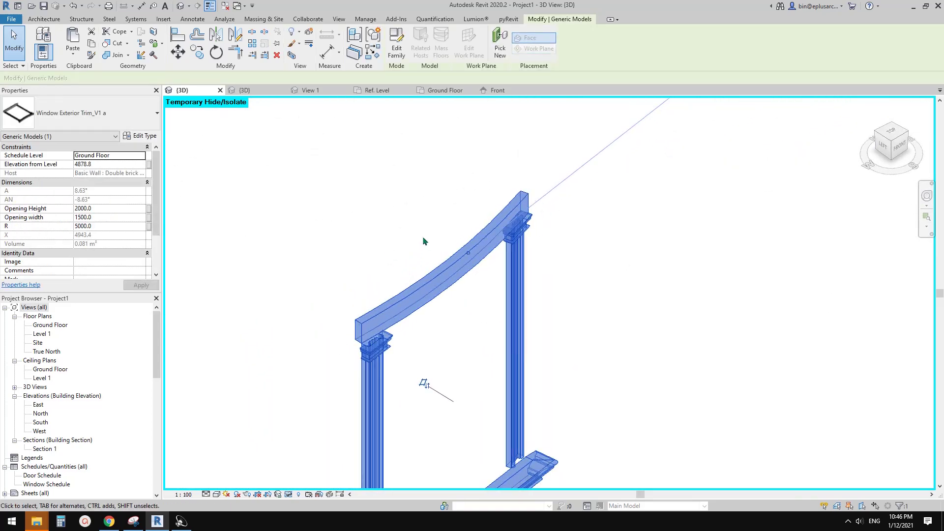
{"action": "left_click", "coordinate": [455, 224]}
{"action": "middle_click_drag", "start_coordinate": [467, 232], "coordinate": [453, 232]}
{"action": "left_click", "coordinate": [480, 90]}
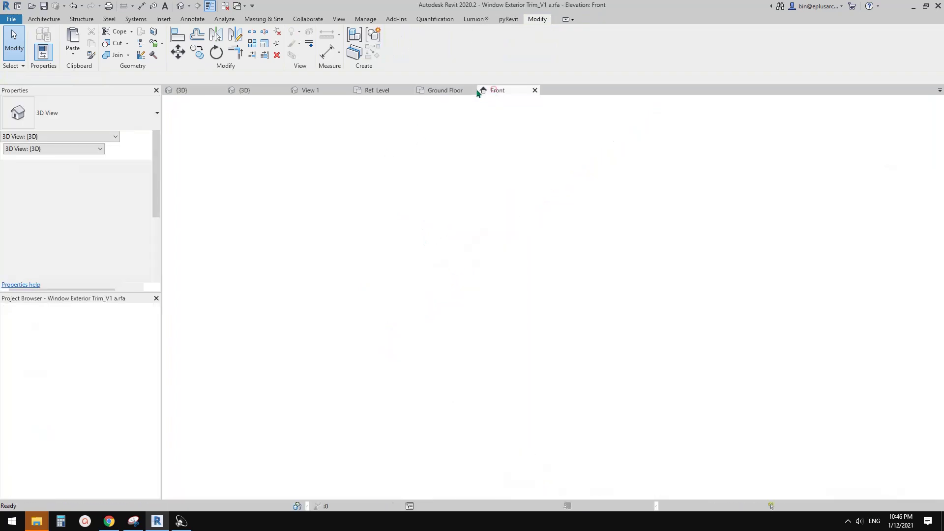
{"action": "left_click", "coordinate": [339, 249]}
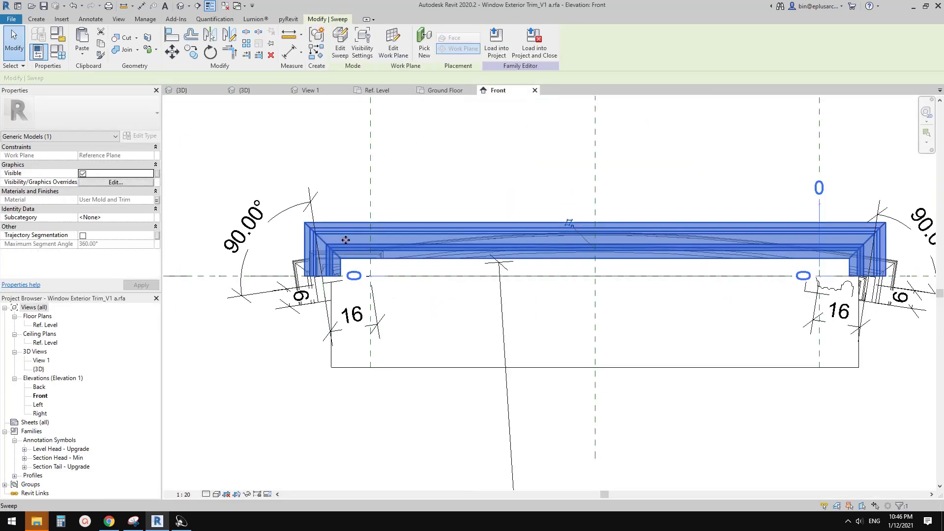
{"action": "scroll", "coordinate": [335, 251], "scroll_direction": "down", "scroll_amount": 1}
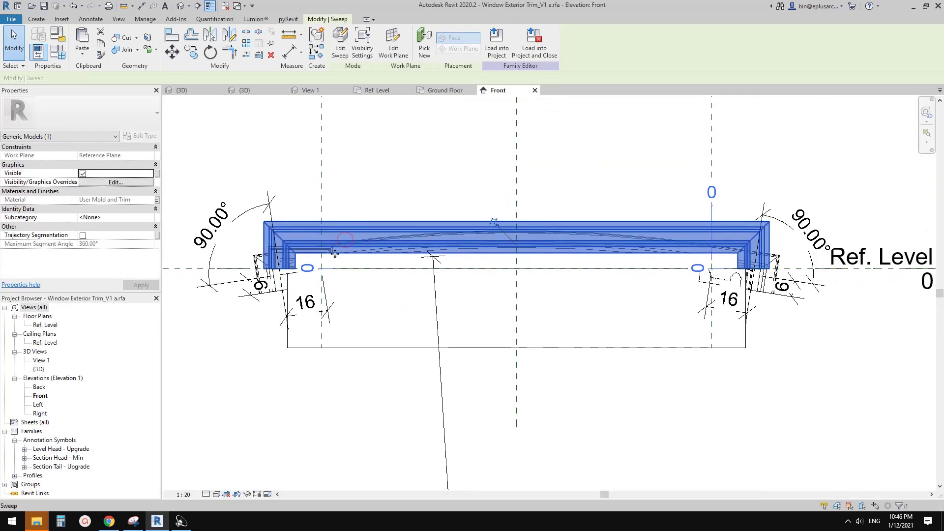
{"action": "left_click", "coordinate": [340, 48]}
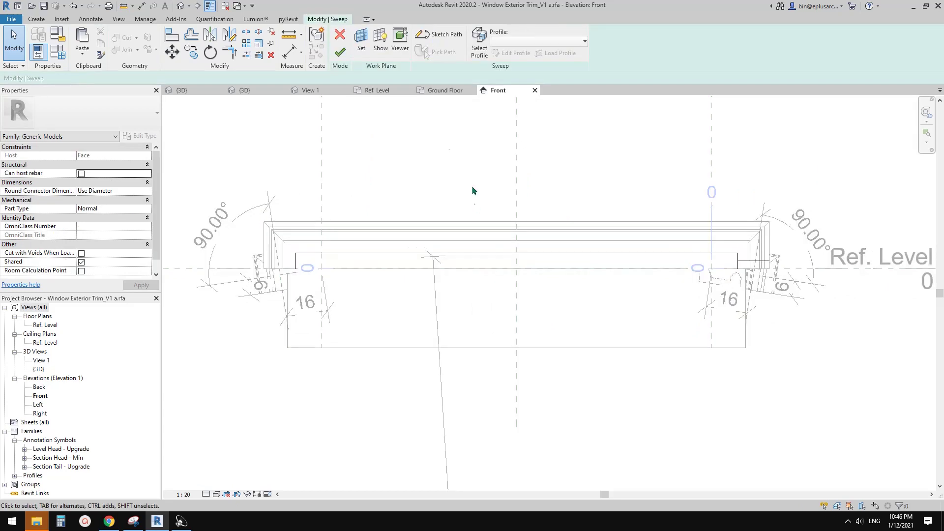
{"action": "left_click", "coordinate": [341, 35]}
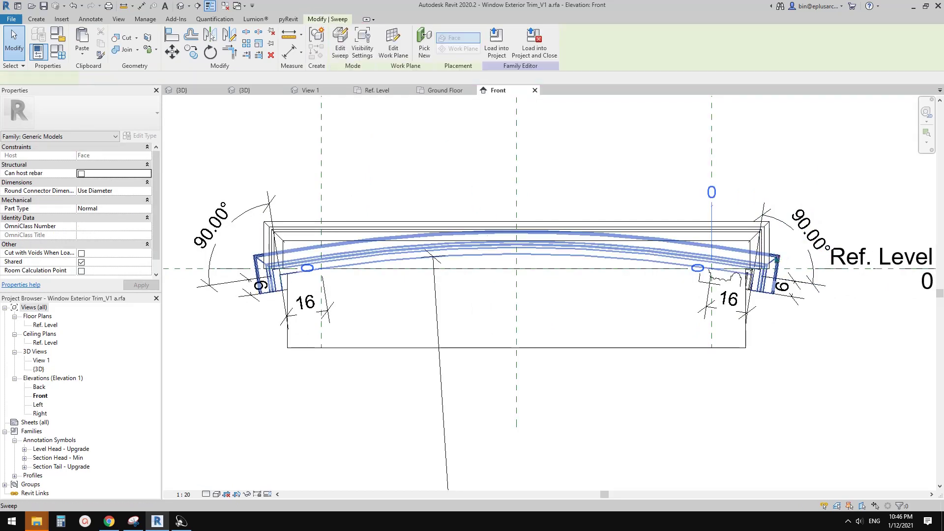
Step: Open the path sketch of the arched head sweep for editing
{"action": "left_click", "coordinate": [344, 35]}
{"action": "scroll", "coordinate": [288, 281], "scroll_direction": "up", "scroll_amount": 5}
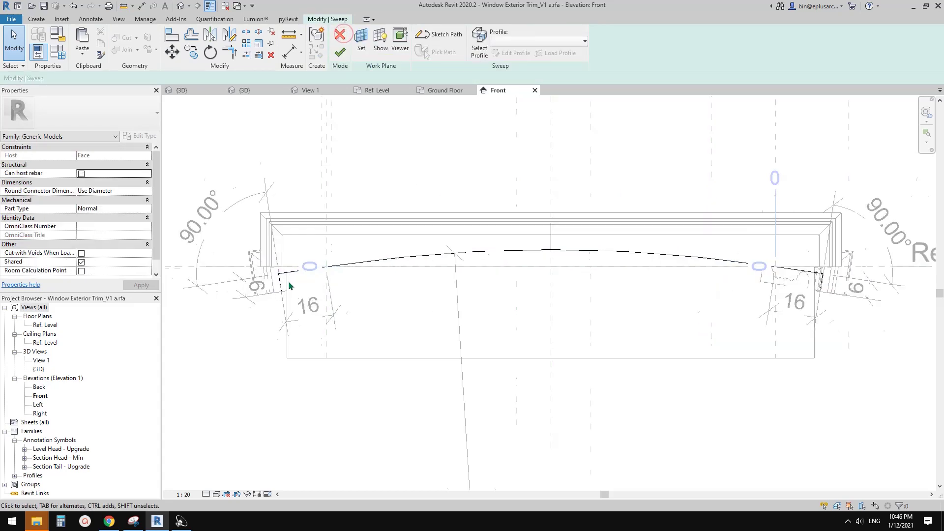
{"action": "left_click", "coordinate": [281, 268]}
{"action": "middle_click_drag", "start_coordinate": [305, 257], "coordinate": [305, 205]}
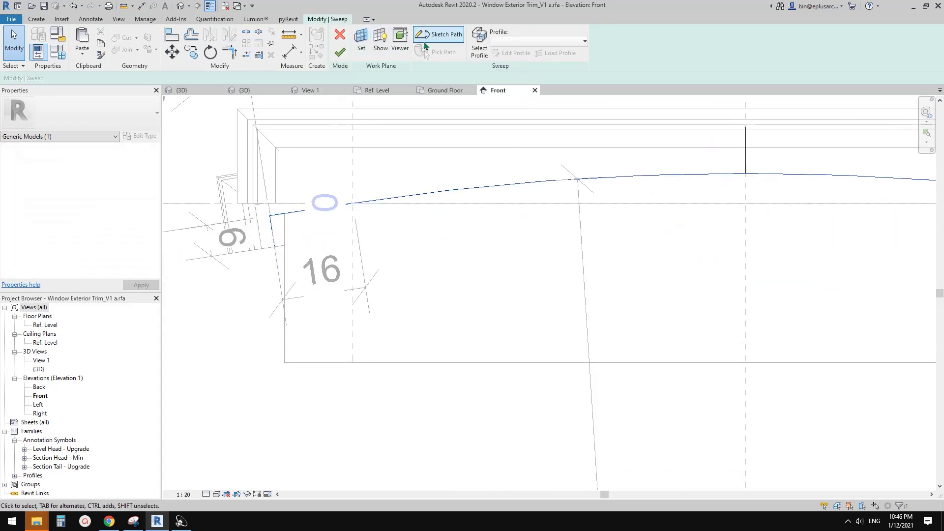
{"action": "left_click", "coordinate": [443, 40]}
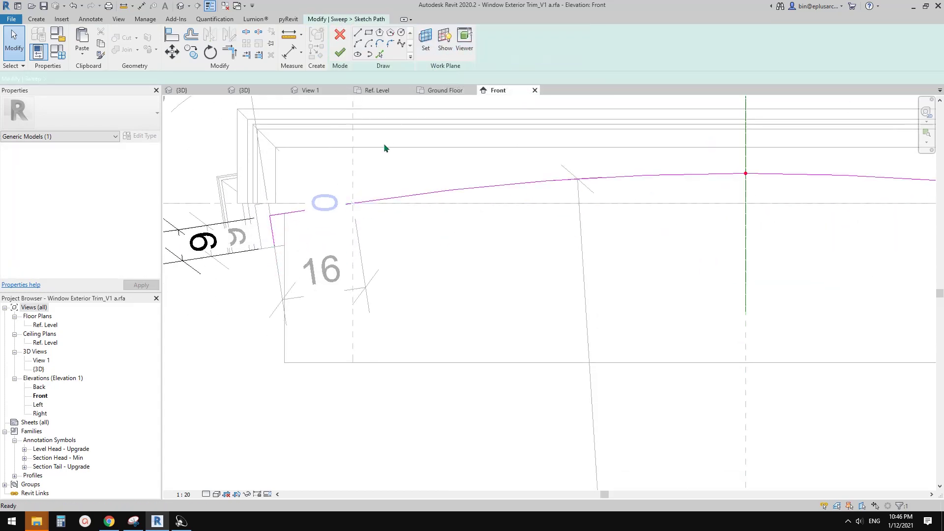
Step: Add an aligned dimension from the path's right return line to the right end point of the arc
{"action": "scroll", "coordinate": [375, 215], "scroll_direction": "down", "scroll_amount": 3}
{"action": "middle_click_drag", "start_coordinate": [447, 219], "coordinate": [341, 217]}
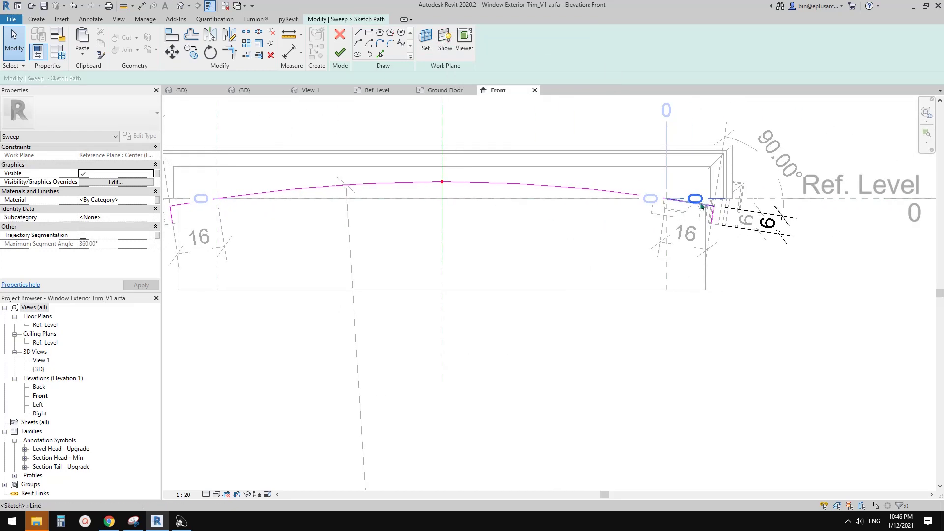
{"action": "scroll", "coordinate": [689, 205], "scroll_direction": "up", "scroll_amount": 2}
{"action": "scroll", "coordinate": [666, 203], "scroll_direction": "up", "scroll_amount": 2}
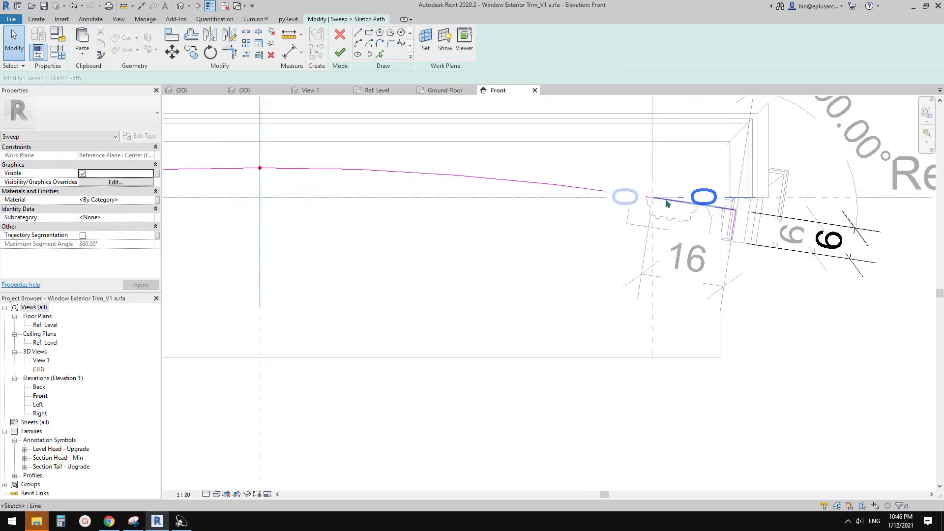
{"action": "mouse_move", "coordinate": [717, 219]}
{"action": "middle_mouse_down"}
{"action": "mouse_move", "coordinate": [659, 210]}
{"action": "mouse_move", "coordinate": [585, 249]}
{"action": "middle_mouse_up"}
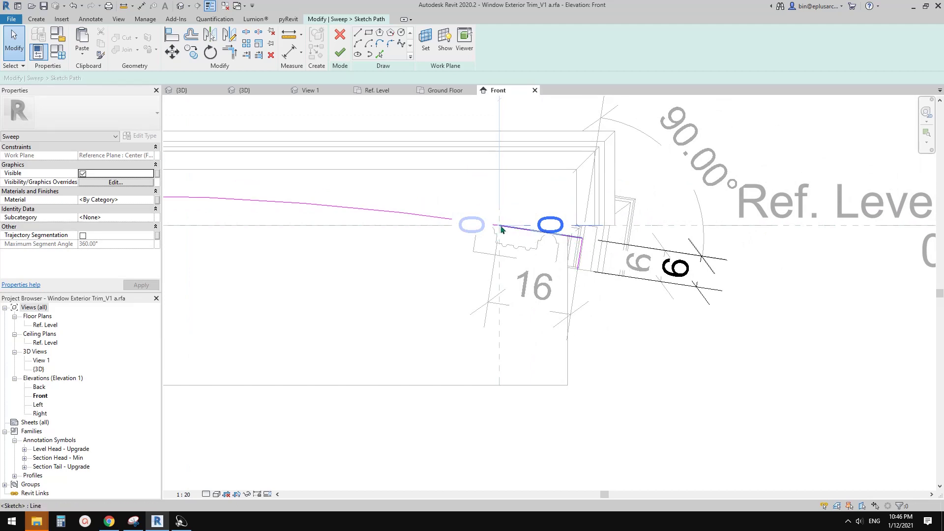
{"action": "middle_click_drag", "start_coordinate": [546, 199], "coordinate": [544, 224]}
{"action": "key", "text": "d"}
{"action": "key", "text": "i"}
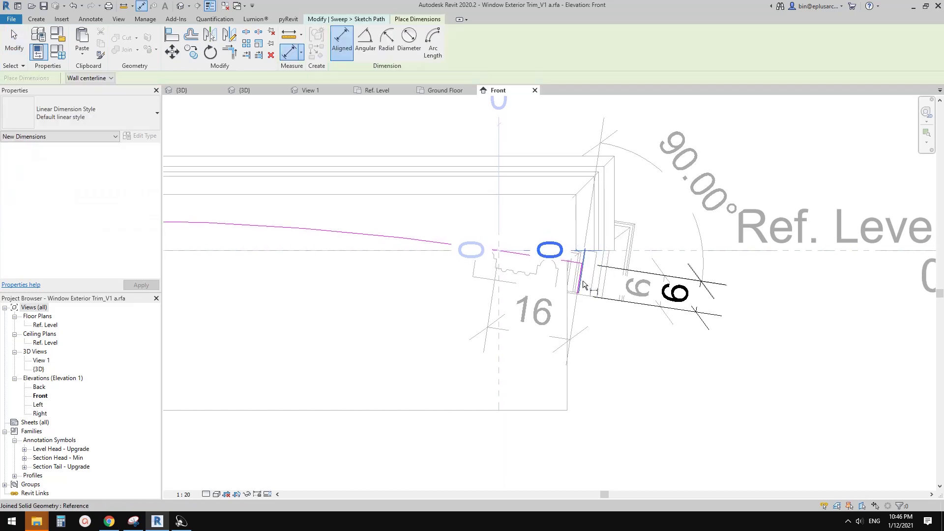
{"action": "left_click", "coordinate": [582, 283]}
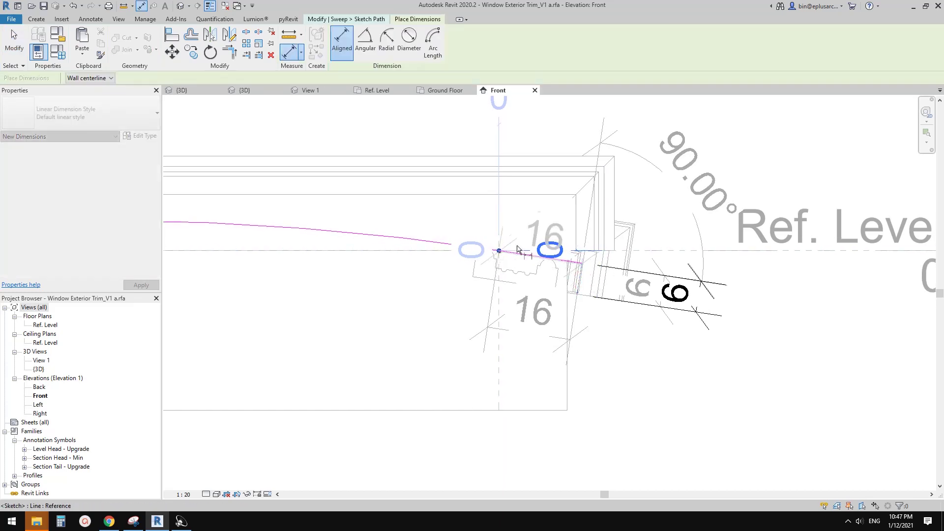
{"action": "scroll", "coordinate": [517, 249], "scroll_direction": "down", "scroll_amount": 5}
{"action": "key", "text": "Escape"}
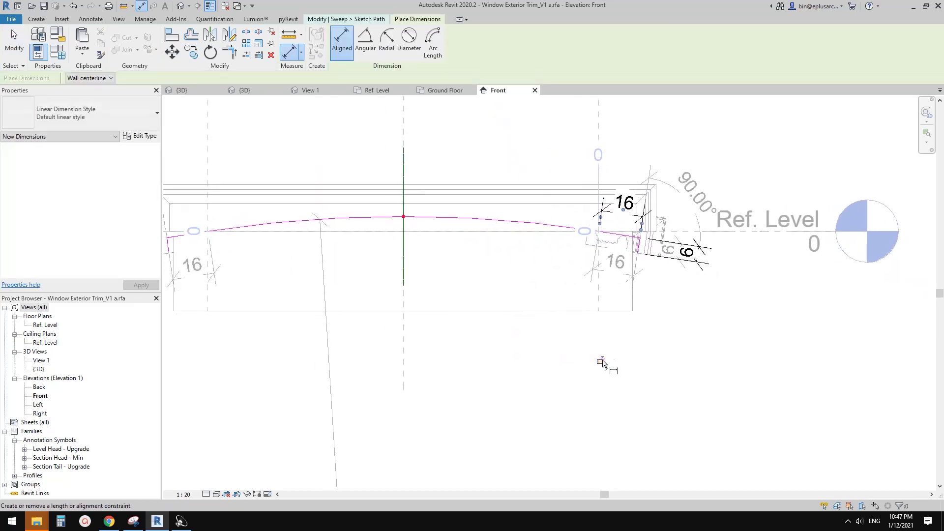
Step: Add an aligned dimension from the path's left return line to the left end point of the arc
{"action": "middle_click_drag", "start_coordinate": [279, 291], "coordinate": [493, 267]}
{"action": "scroll", "coordinate": [350, 224], "scroll_direction": "up", "scroll_amount": 5}
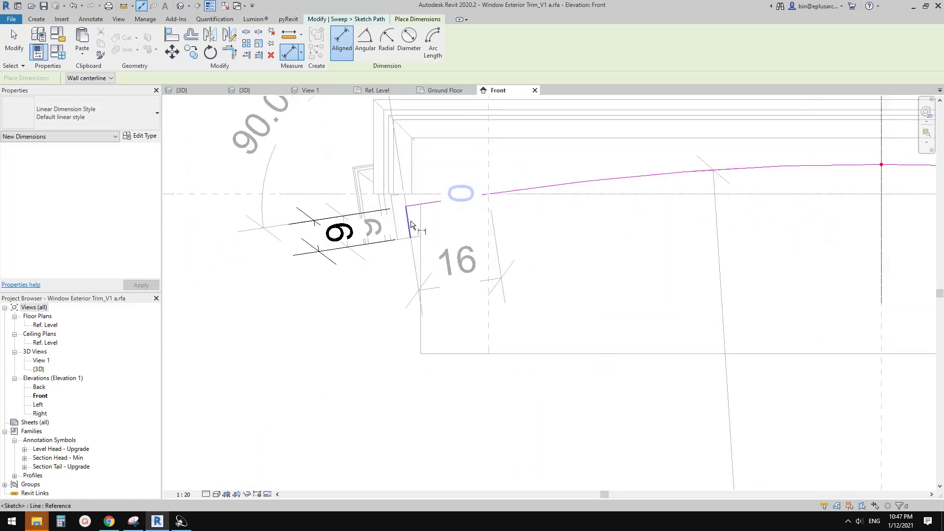
{"action": "left_click", "coordinate": [410, 220]}
{"action": "left_click", "coordinate": [489, 194]}
{"action": "scroll", "coordinate": [471, 188], "scroll_direction": "down", "scroll_amount": 1}
{"action": "middle_click_drag", "start_coordinate": [471, 162], "coordinate": [471, 264]}
{"action": "left_click", "coordinate": [470, 254]}
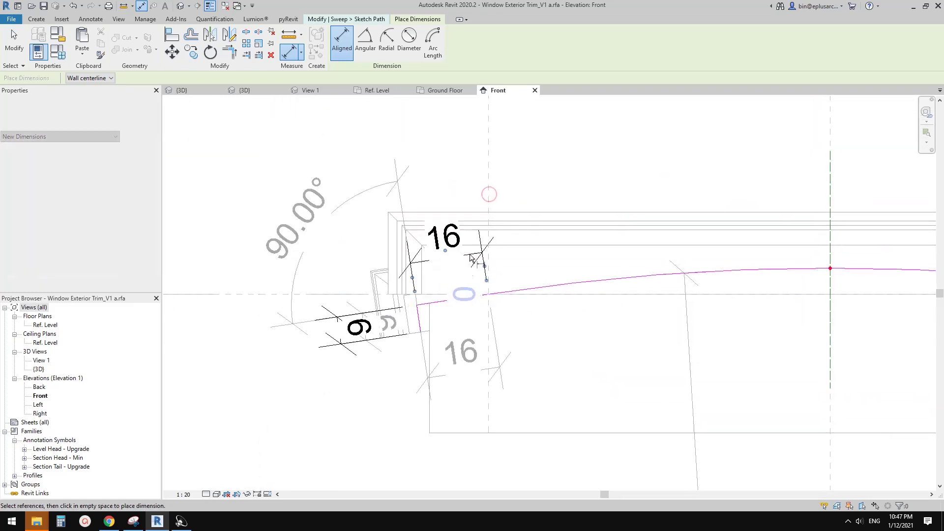
{"action": "scroll", "coordinate": [462, 319], "scroll_direction": "down", "scroll_amount": 3}
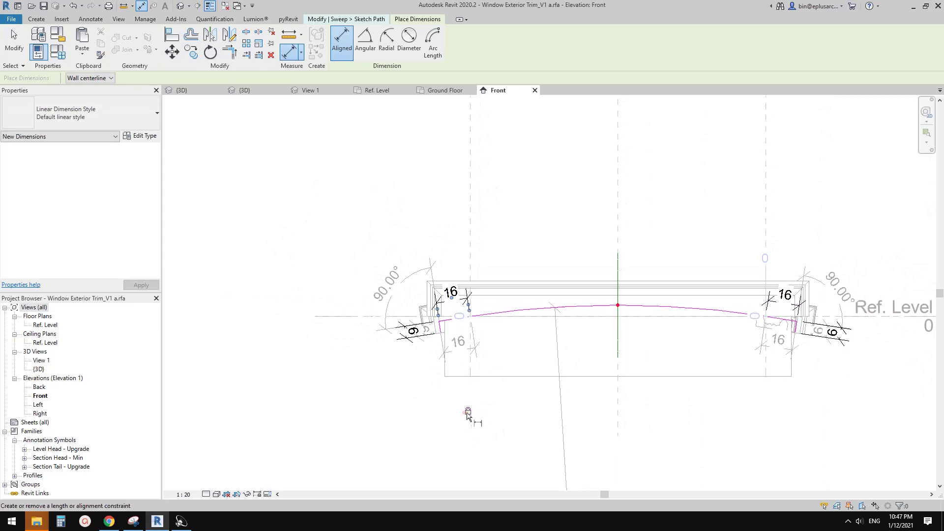
{"action": "key", "text": "Escape"}
Step: Finish the path sketch and sweep edit, and load the updated window trim family into Project1
{"action": "left_click", "coordinate": [339, 52]}
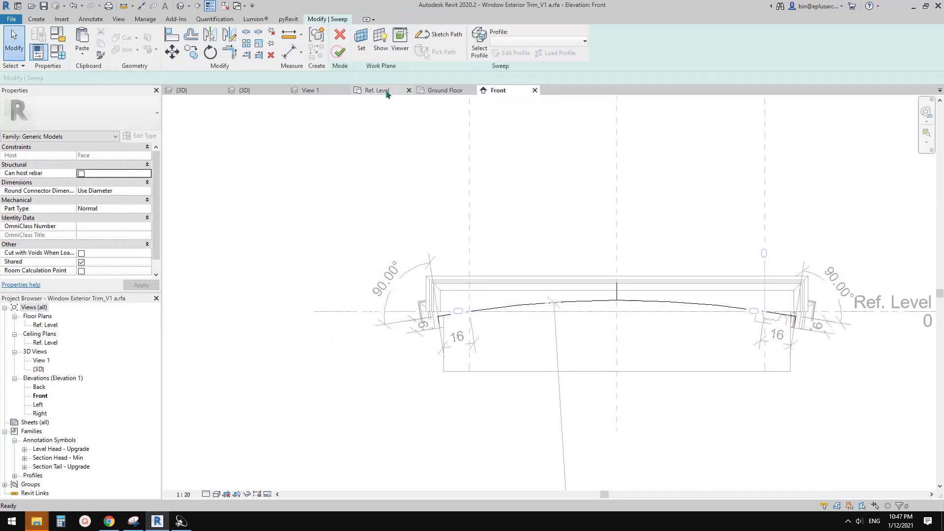
{"action": "left_click", "coordinate": [341, 51]}
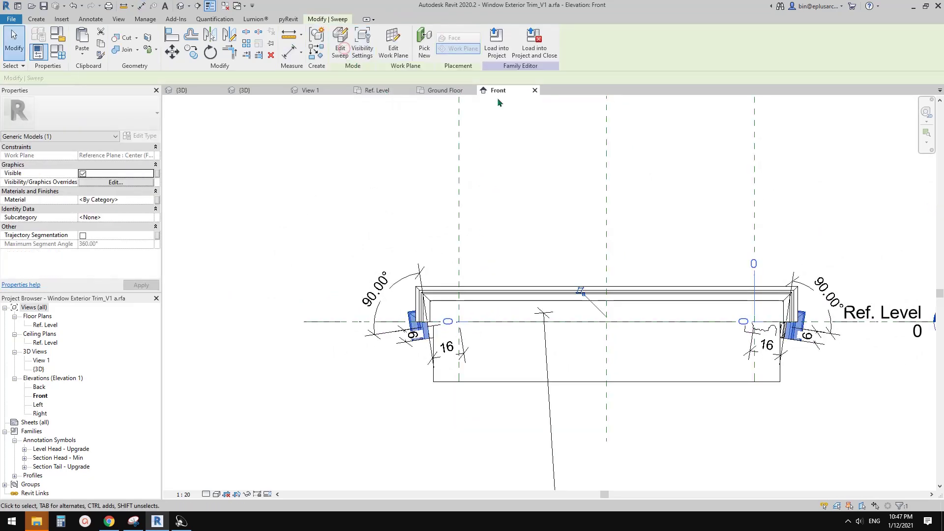
{"action": "left_click", "coordinate": [505, 47]}
{"action": "left_click", "coordinate": [363, 303]}
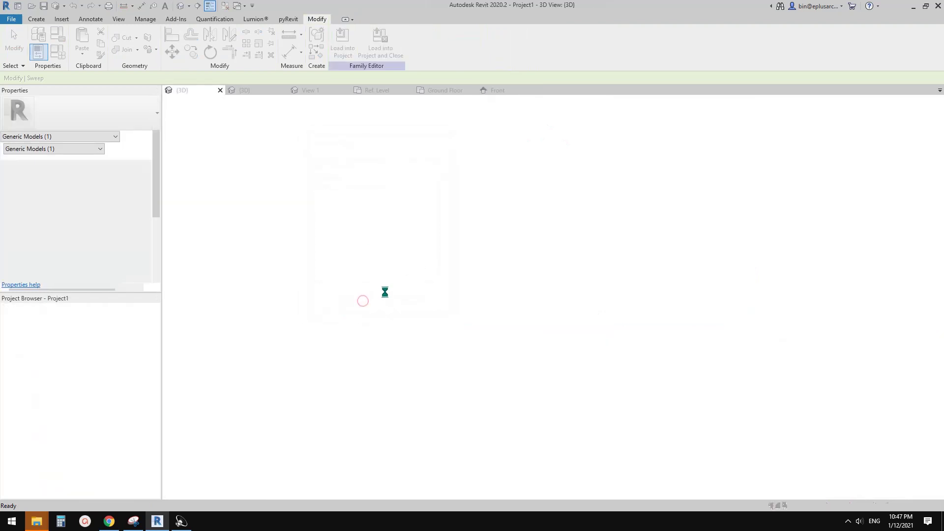
{"action": "left_click", "coordinate": [411, 238]}
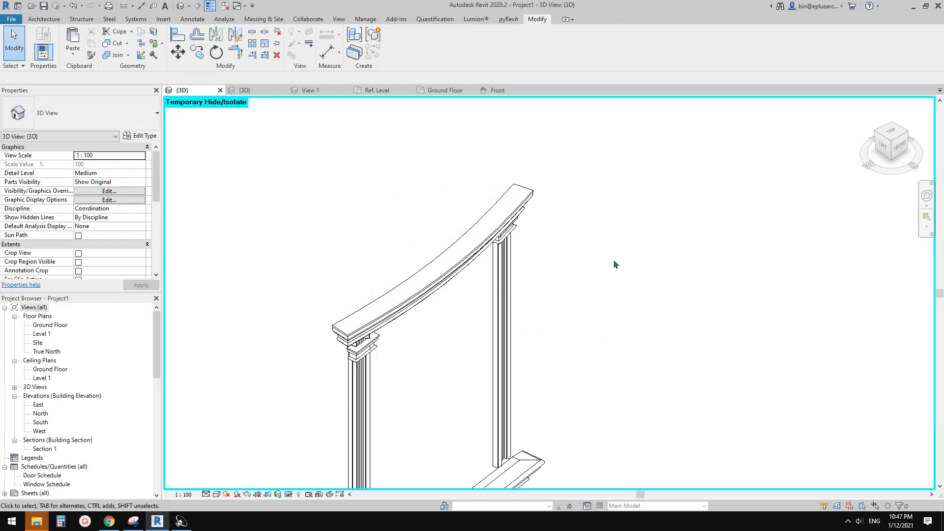
Step: Examine the reloaded window trim's arched head, end returns and capitals from several angles in the project's 3D view
{"action": "middle_click_drag", "start_coordinate": [613, 260], "coordinate": [437, 201], "text": "shift"}
{"action": "scroll", "coordinate": [478, 246], "scroll_direction": "up", "scroll_amount": 1}
{"action": "middle_click_drag", "start_coordinate": [479, 246], "coordinate": [517, 198], "text": "shift"}
{"action": "middle_click_drag", "start_coordinate": [527, 241], "coordinate": [504, 220], "text": "shift"}
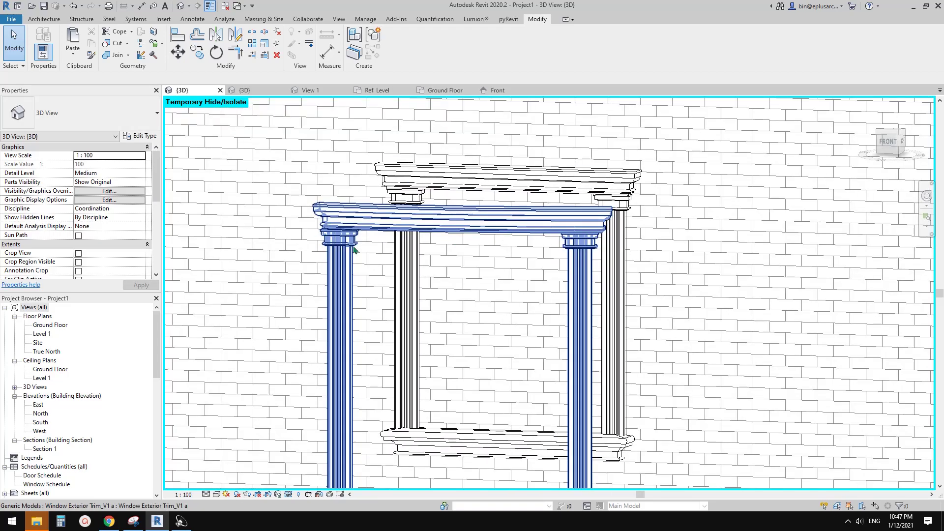
{"action": "scroll", "coordinate": [353, 248], "scroll_direction": "down", "scroll_amount": 1}
{"action": "middle_click_drag", "start_coordinate": [352, 247], "coordinate": [282, 277], "text": "shift"}
{"action": "scroll", "coordinate": [421, 247], "scroll_direction": "up", "scroll_amount": 3}
{"action": "middle_click_drag", "start_coordinate": [518, 245], "coordinate": [383, 281]}
{"action": "left_click", "coordinate": [381, 199]}
{"action": "scroll", "coordinate": [424, 257], "scroll_direction": "down", "scroll_amount": 1}
{"action": "scroll", "coordinate": [450, 157], "scroll_direction": "down", "scroll_amount": 1}
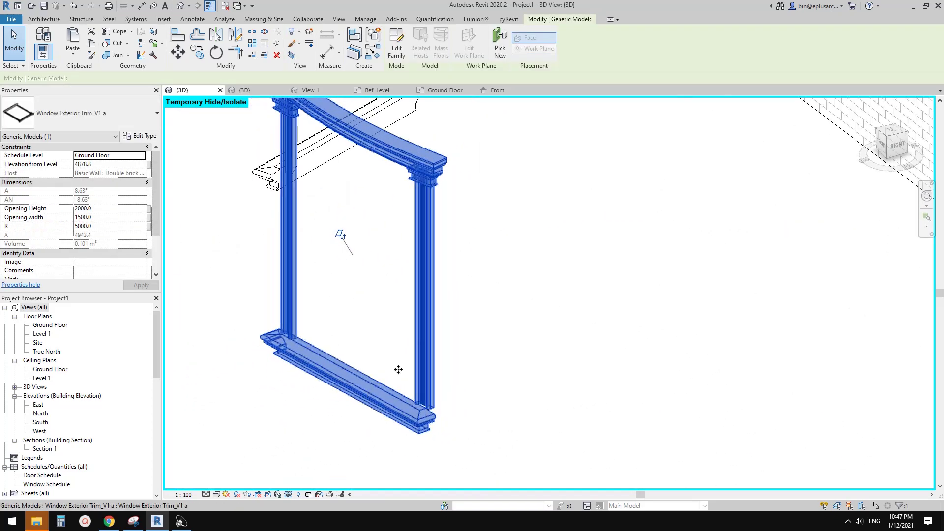
{"action": "middle_click_drag", "start_coordinate": [398, 369], "coordinate": [383, 476]}
{"action": "middle_click_drag", "start_coordinate": [384, 476], "coordinate": [465, 369], "text": "shift"}
{"action": "key", "text": "Escape"}
{"action": "scroll", "coordinate": [455, 268], "scroll_direction": "up", "scroll_amount": 4}
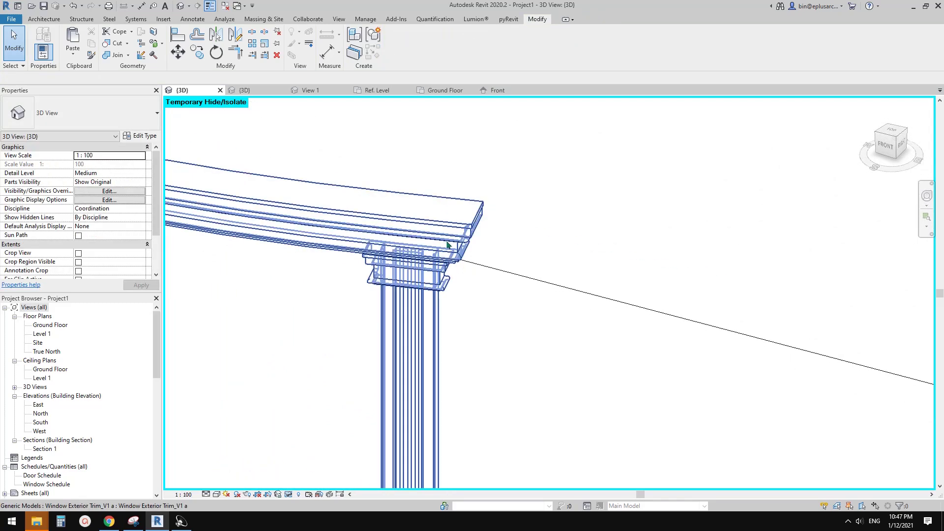
Step: Set the arched window trim's R parameter to 2000 in the project
{"action": "left_click", "coordinate": [447, 245]}
{"action": "middle_click_drag", "start_coordinate": [449, 270], "coordinate": [511, 315], "text": "shift"}
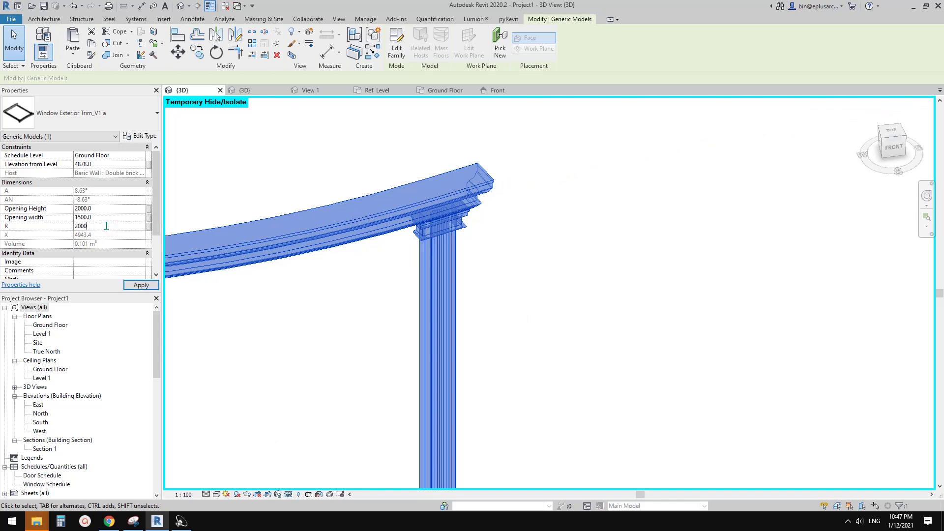
{"action": "left_click", "coordinate": [542, 260]}
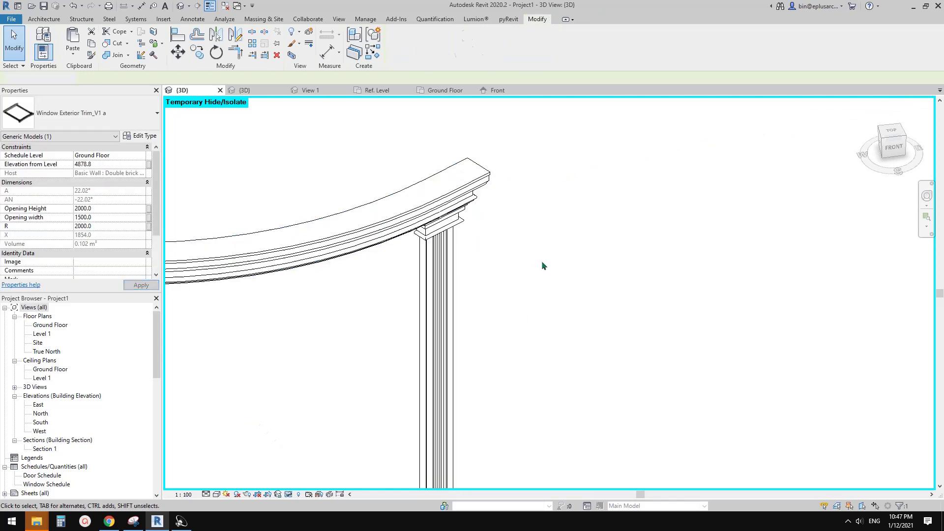
Step: Examine how the more tightly curved head meets the capitals and side trims at both ends, from several angles
{"action": "left_click", "coordinate": [446, 242]}
{"action": "middle_click_drag", "start_coordinate": [447, 242], "coordinate": [482, 251], "text": "shift"}
{"action": "key", "text": "Escape"}
{"action": "scroll", "coordinate": [509, 251], "scroll_direction": "up", "scroll_amount": 3}
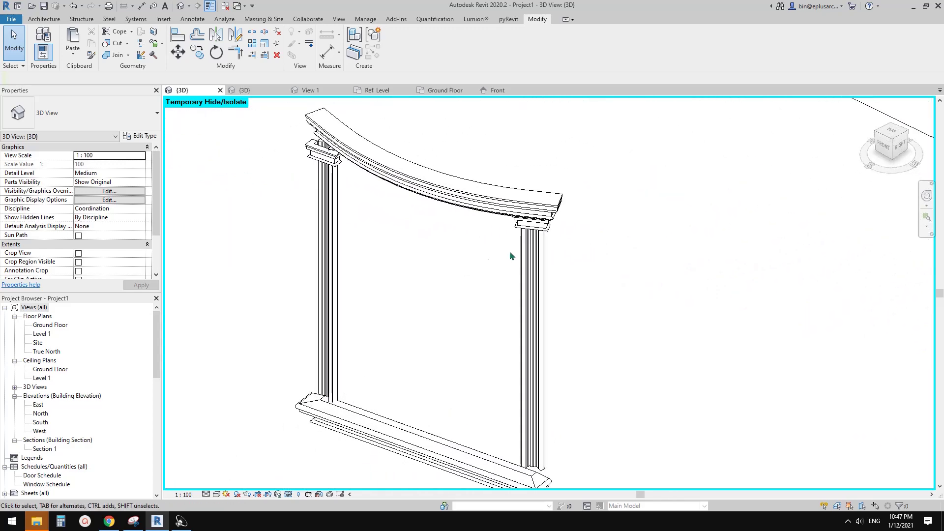
{"action": "left_click", "coordinate": [521, 219]}
{"action": "scroll", "coordinate": [492, 229], "scroll_direction": "down", "scroll_amount": 3}
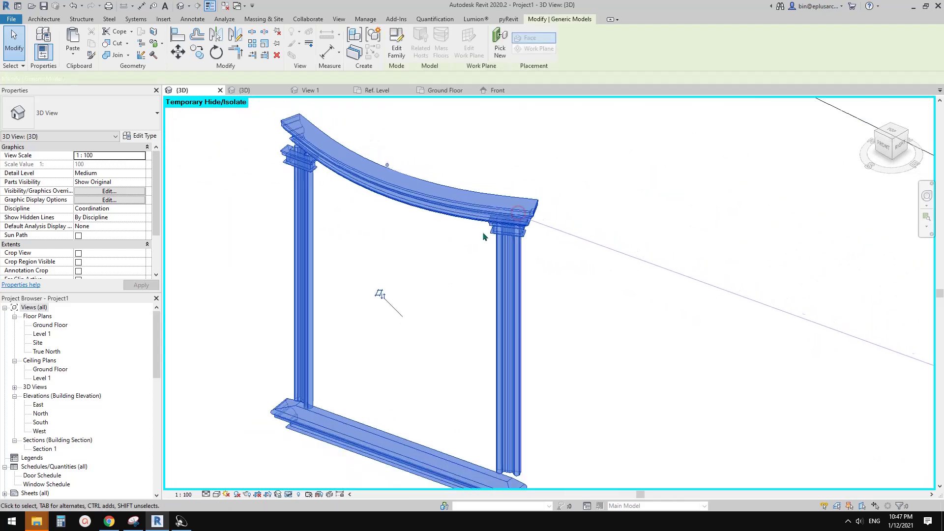
{"action": "left_click", "coordinate": [469, 243]}
{"action": "middle_click_drag", "start_coordinate": [466, 241], "coordinate": [475, 229]}
{"action": "left_click", "coordinate": [452, 224]}
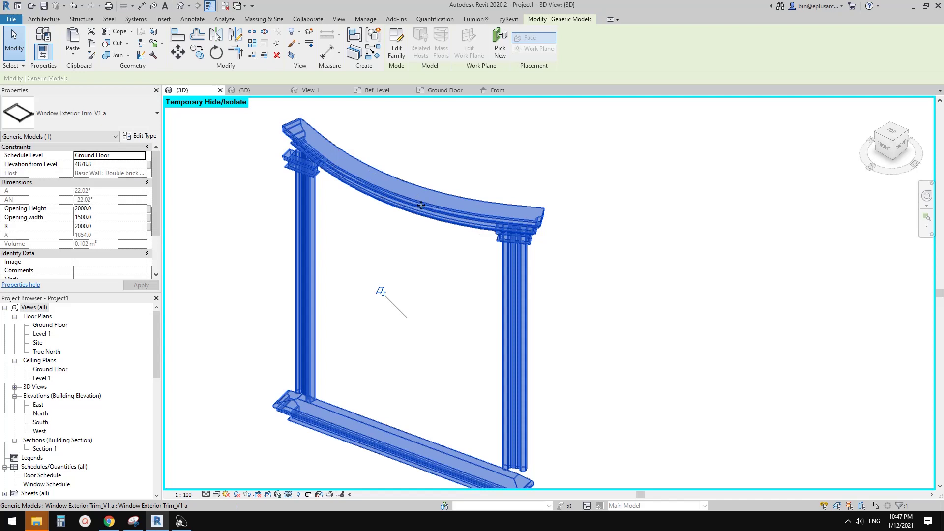
{"action": "middle_click_drag", "start_coordinate": [420, 205], "coordinate": [529, 254]}
{"action": "key", "text": "Escape"}
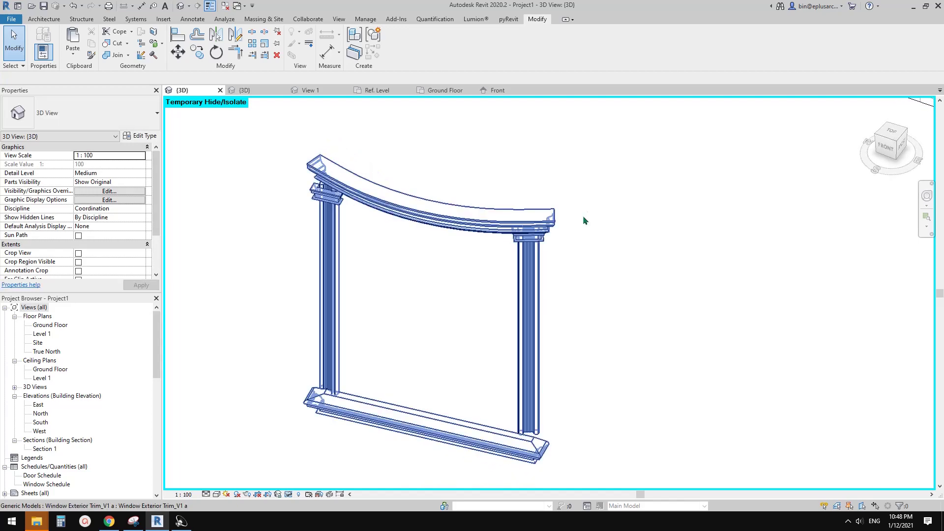
{"action": "middle_click_drag", "start_coordinate": [412, 210], "coordinate": [557, 164], "text": "shift"}
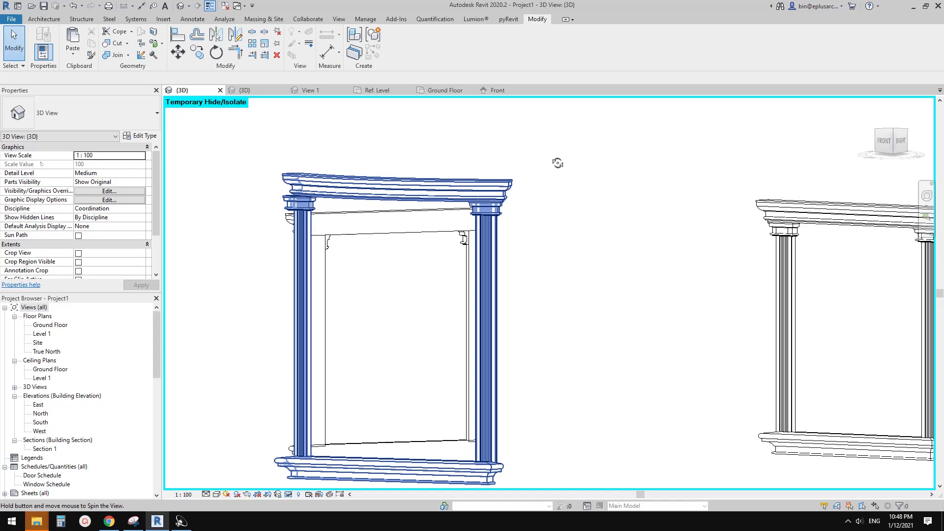
{"action": "middle_click_drag", "start_coordinate": [557, 163], "coordinate": [530, 270], "text": "shift"}
{"action": "scroll", "coordinate": [509, 266], "scroll_direction": "up", "scroll_amount": 1}
{"action": "left_click", "coordinate": [483, 243]}
{"action": "left_click", "coordinate": [494, 260]}
{"action": "scroll", "coordinate": [494, 262], "scroll_direction": "down", "scroll_amount": 1}
{"action": "scroll", "coordinate": [509, 269], "scroll_direction": "up", "scroll_amount": 1}
{"action": "scroll", "coordinate": [509, 273], "scroll_direction": "up", "scroll_amount": 1}
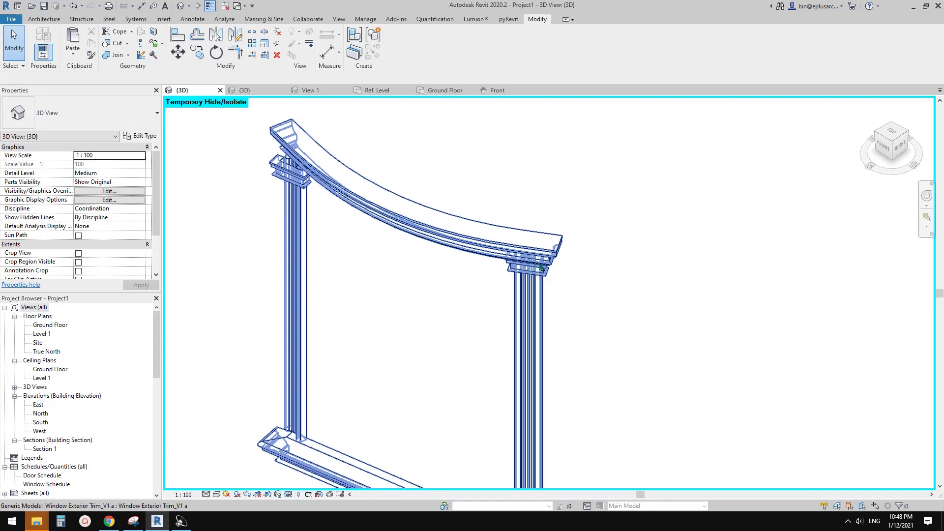
{"action": "middle_click_drag", "start_coordinate": [517, 276], "coordinate": [579, 293]}
{"action": "left_click", "coordinate": [601, 269]}
{"action": "middle_click_drag", "start_coordinate": [651, 254], "coordinate": [592, 304]}
{"action": "key", "text": "Escape"}
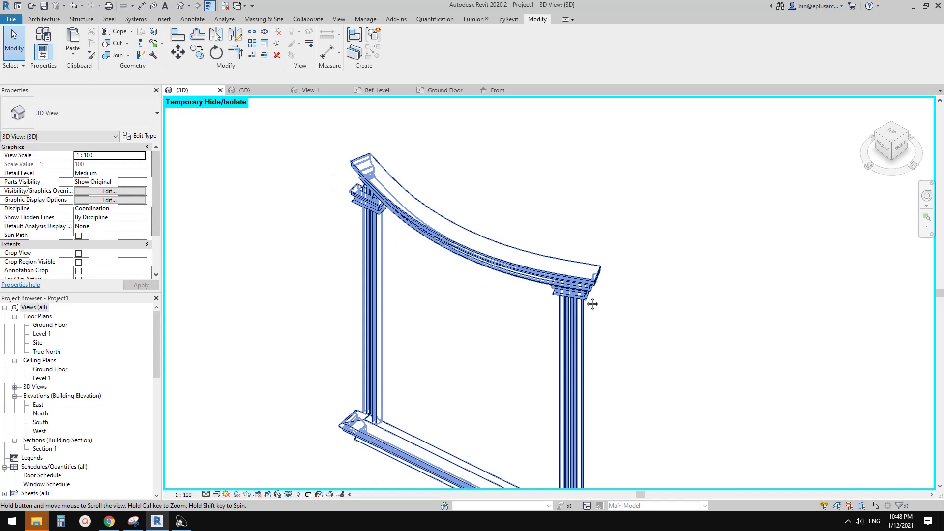
{"action": "scroll", "coordinate": [586, 300], "scroll_direction": "down", "scroll_amount": 1}
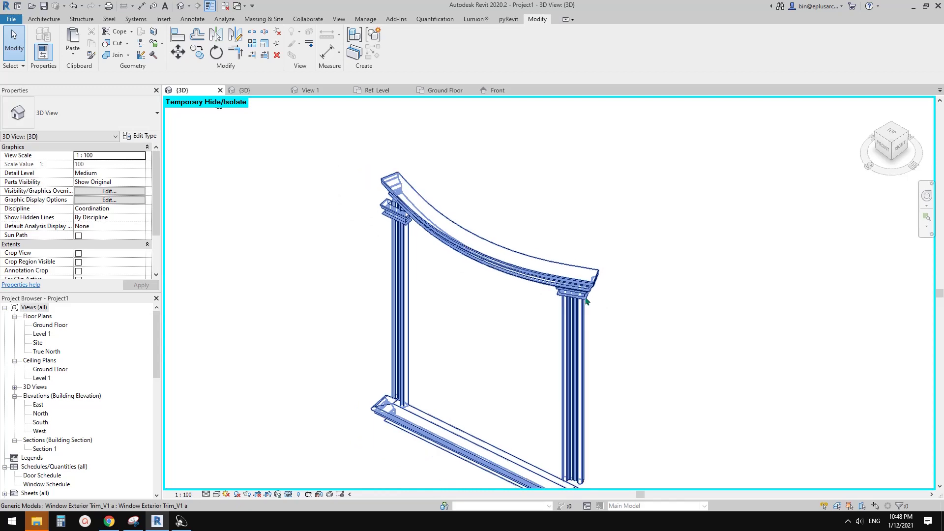
{"action": "scroll", "coordinate": [586, 305], "scroll_direction": "up", "scroll_amount": 3}
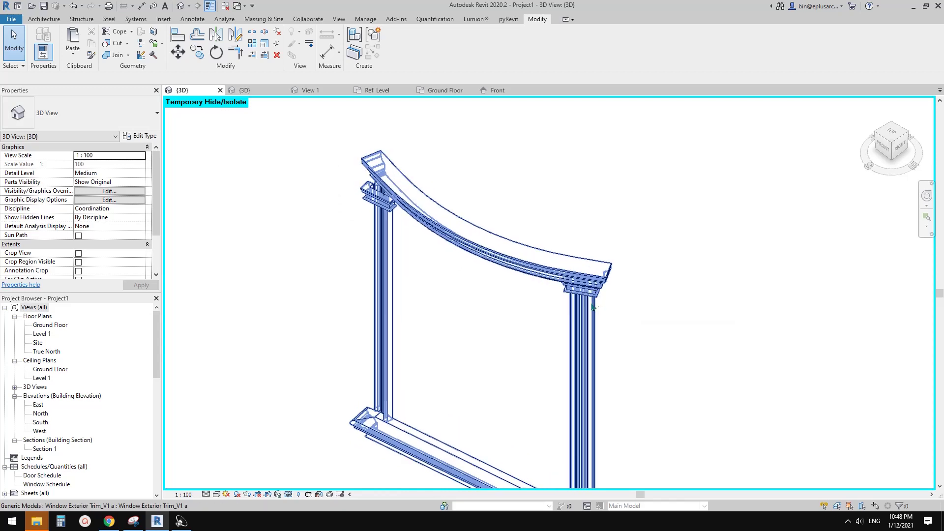